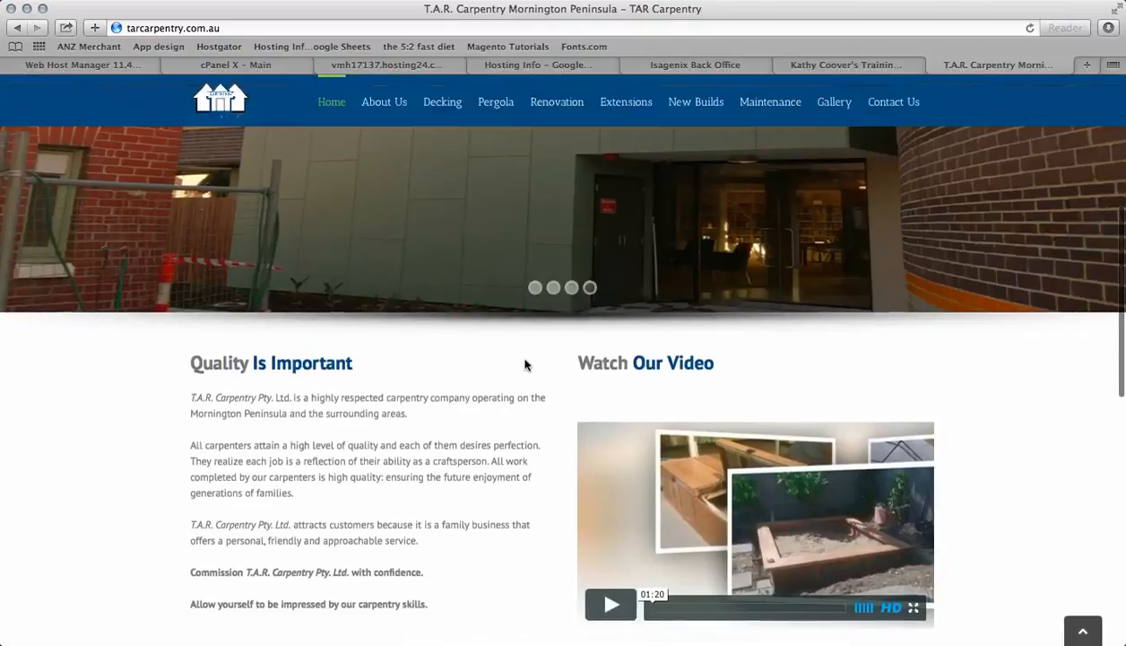
# Go to the site's wp-admin address to reach the WordPress login page
pyautogui.click(260, 27)
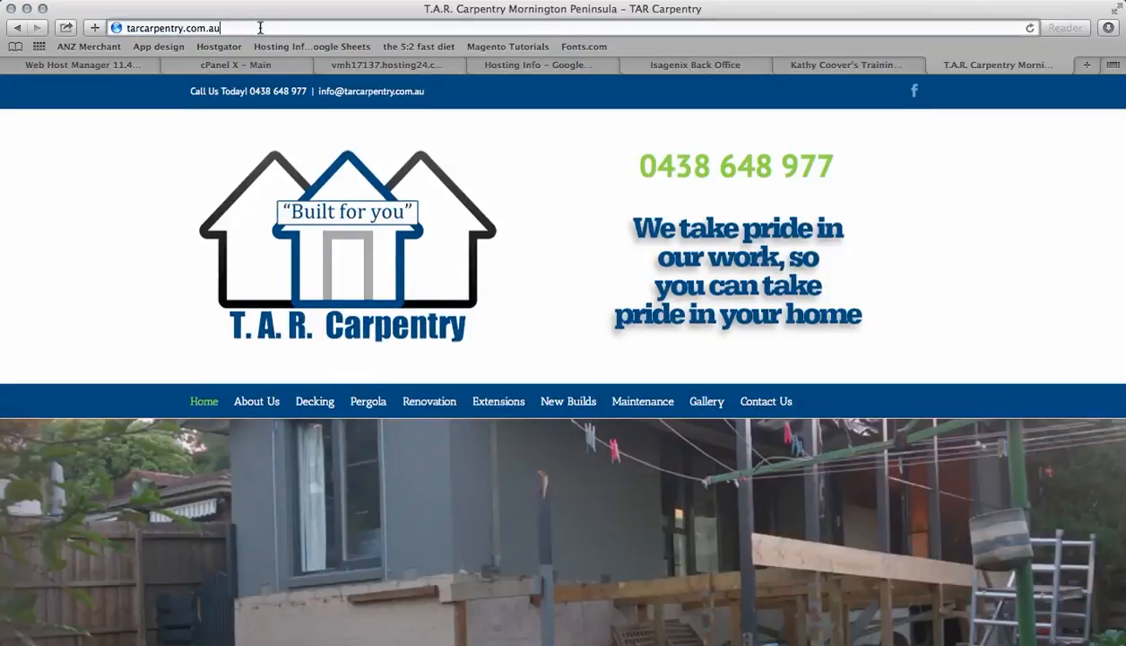
pyautogui.write('/w')
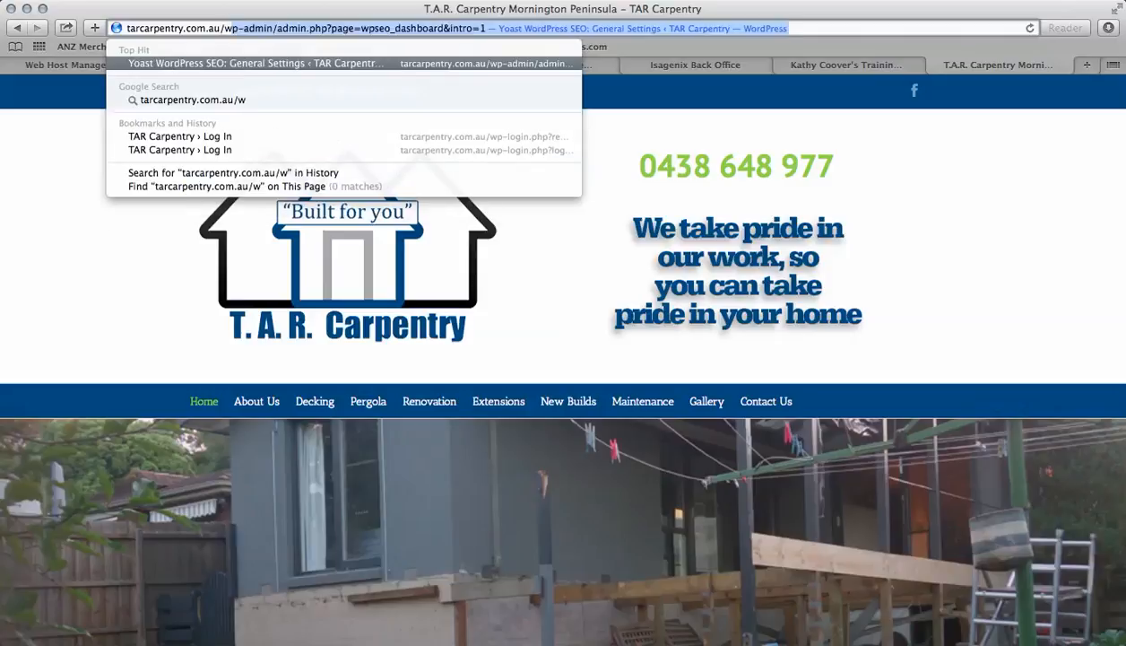
pyautogui.write('p-admin')
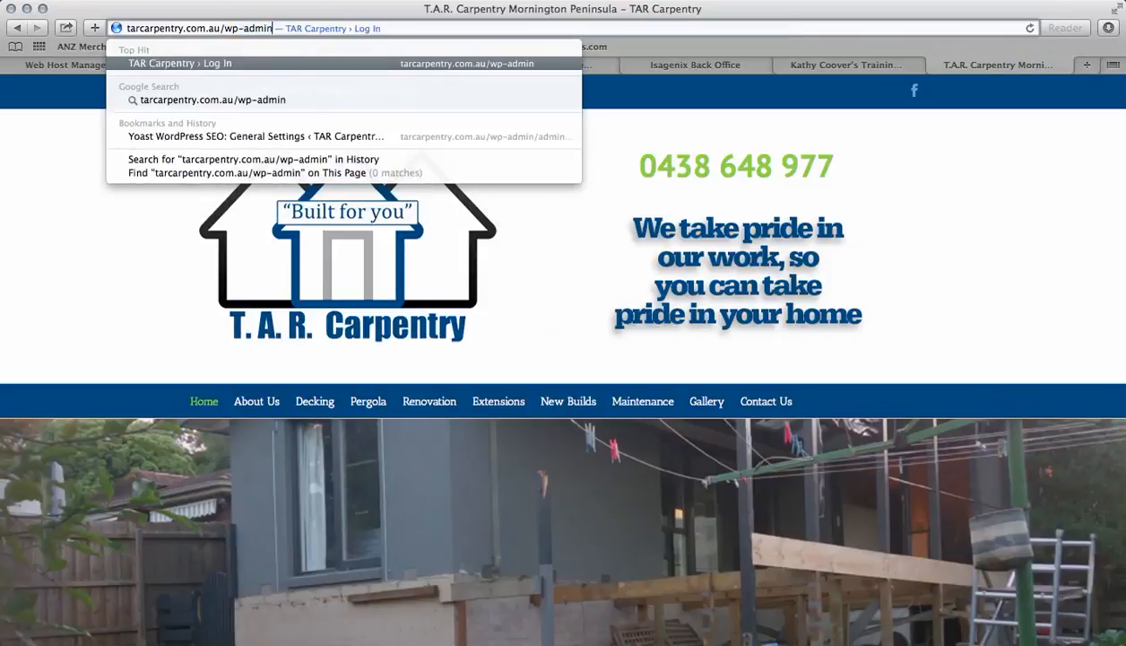
pyautogui.press('Return')
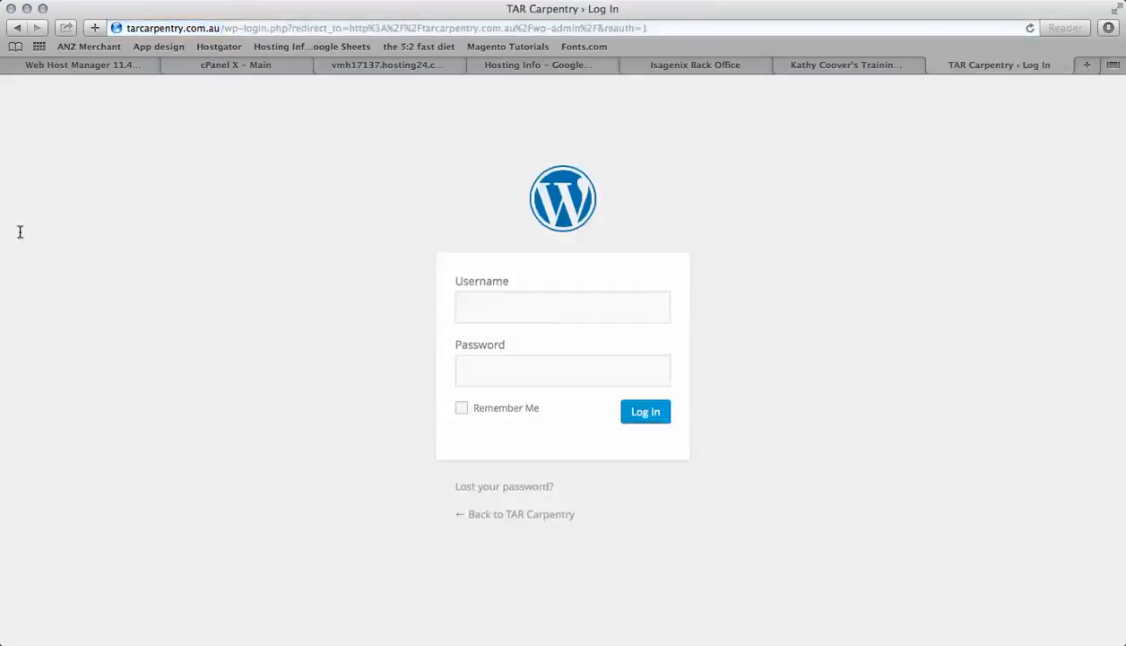
# Log in to WordPress with the admin username and the account password
pyautogui.write('admin')
pyautogui.press('Tab')
pyautogui.write('********')
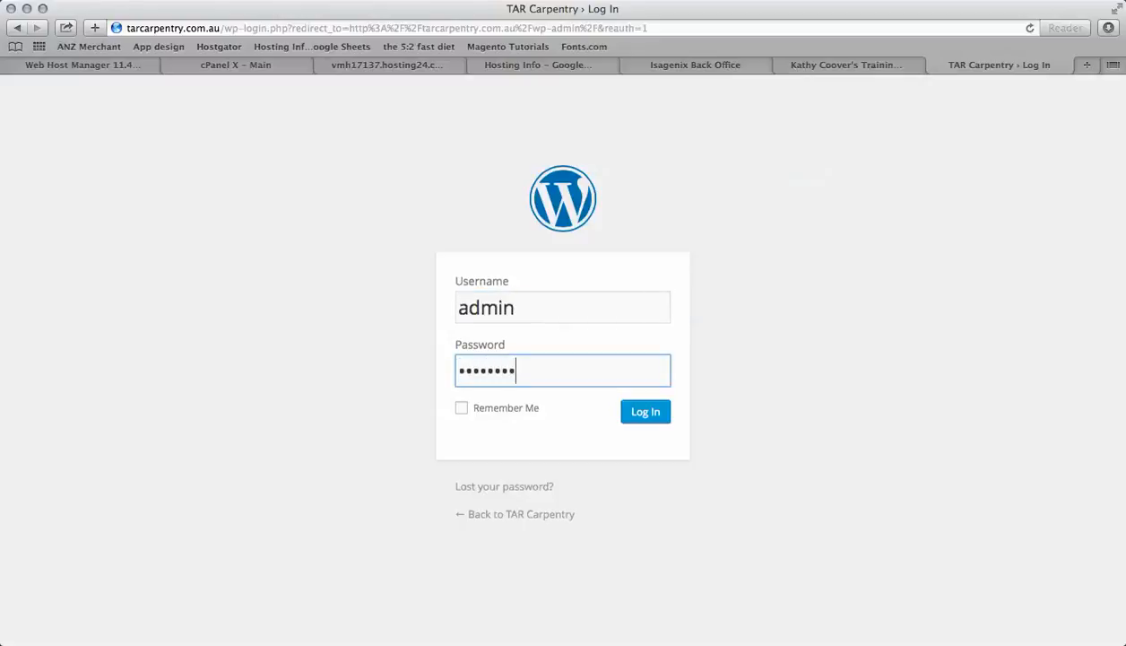
pyautogui.press('Return')
# Open the Categories page for posts
pyautogui.click(626, 155)
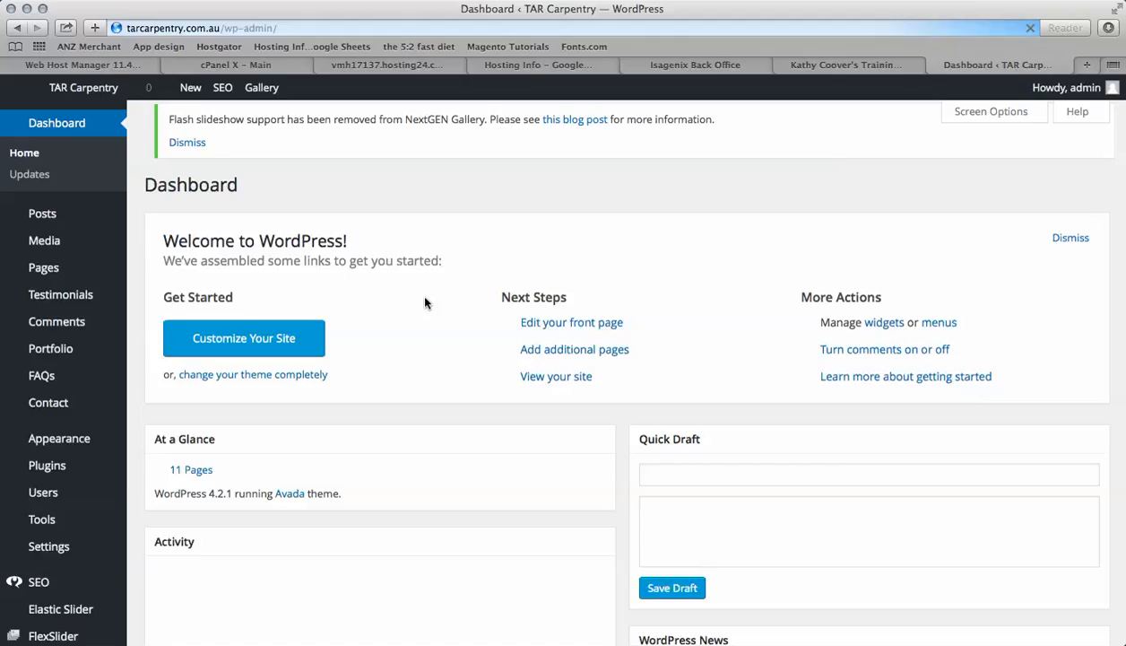
pyautogui.scroll(-3, 418, 435)
pyautogui.scroll(3, 418, 437)
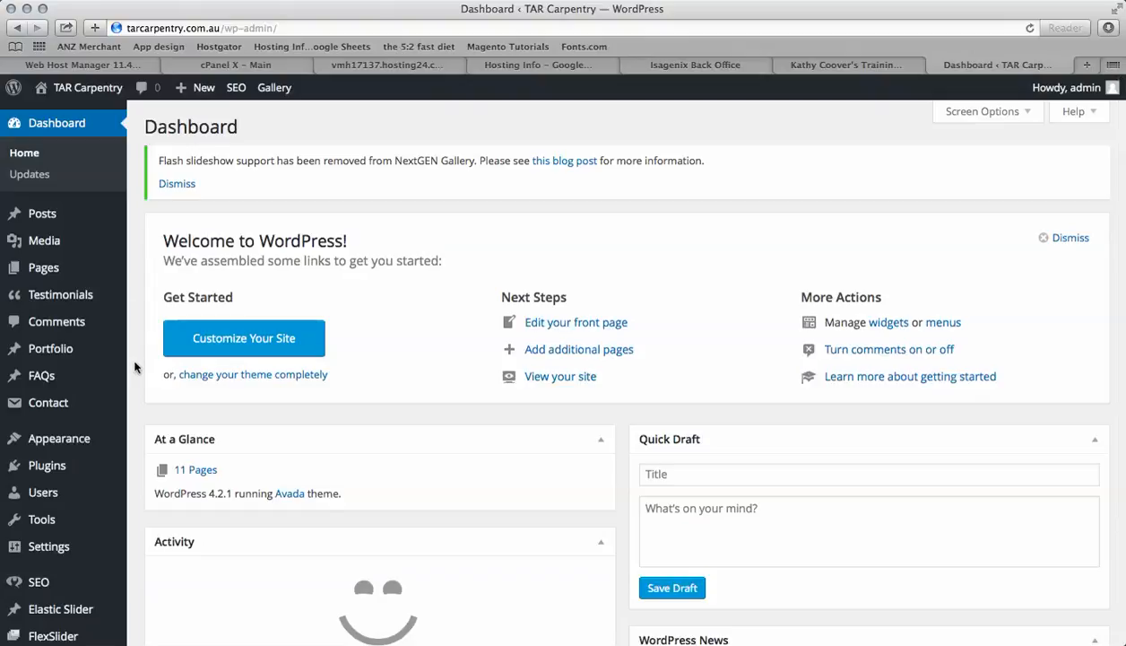
pyautogui.scroll(-7, 135, 365)
pyautogui.scroll(7, 135, 365)
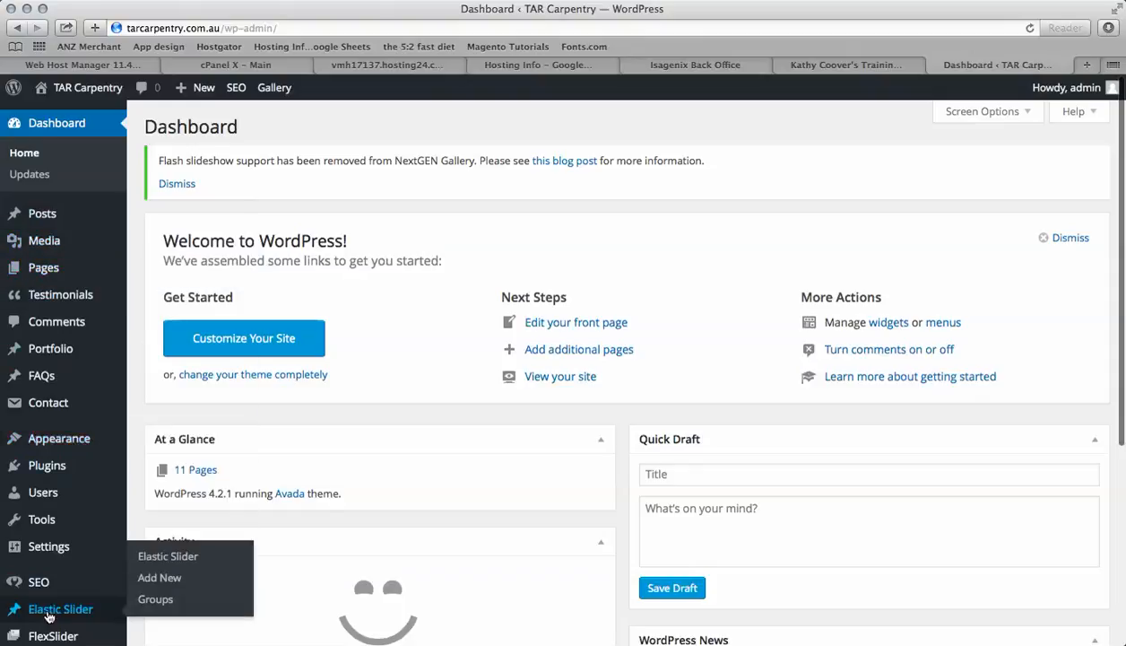
pyautogui.moveTo(42, 217)
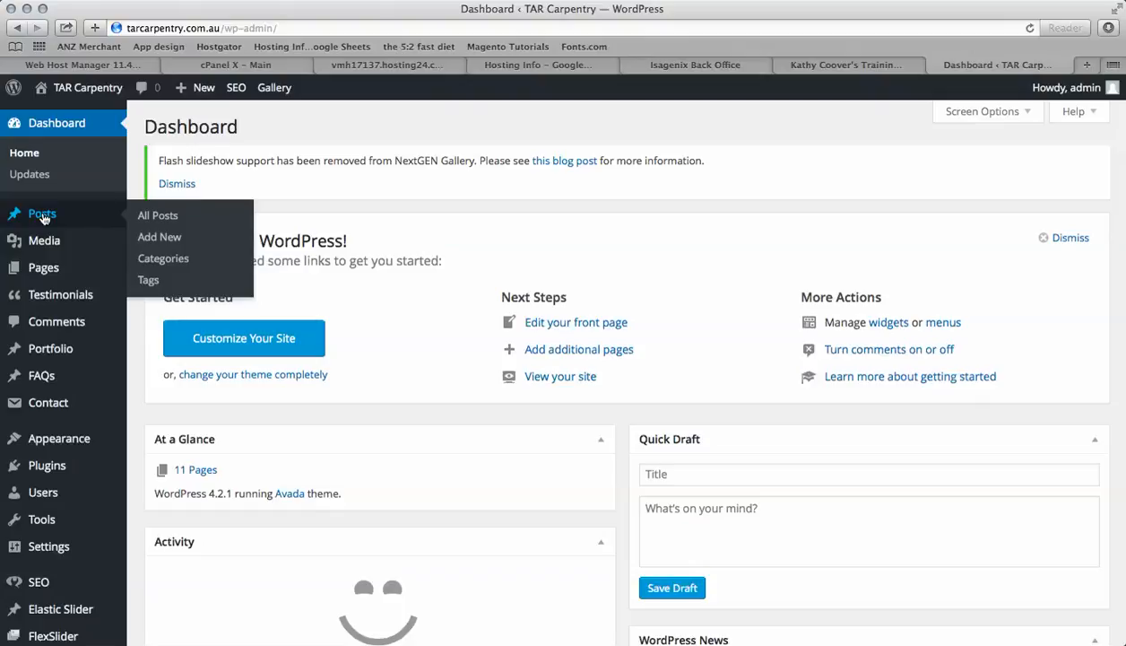
pyautogui.click(165, 261)
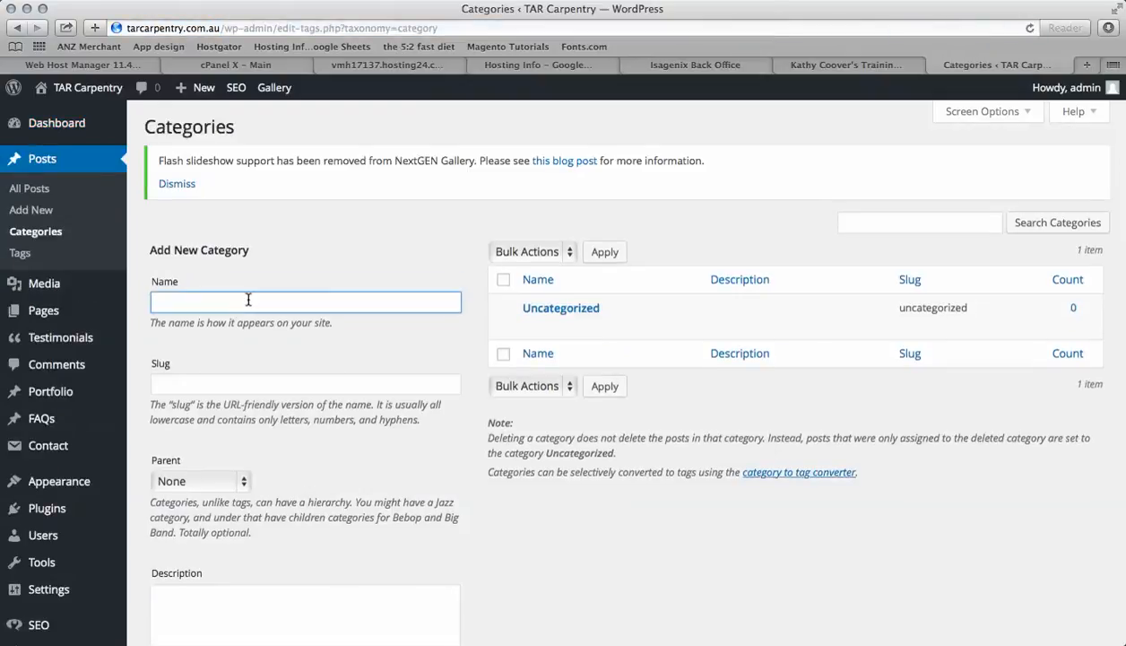
# Add a new post category named Handy Tips
pyautogui.write('Home')
pyautogui.press('BackSpace')
pyautogui.press('BackSpace')
pyautogui.press('BackSpace')
pyautogui.scroll(-2, 257, 474)
pyautogui.scroll(-2, 260, 479)
pyautogui.click(218, 579)
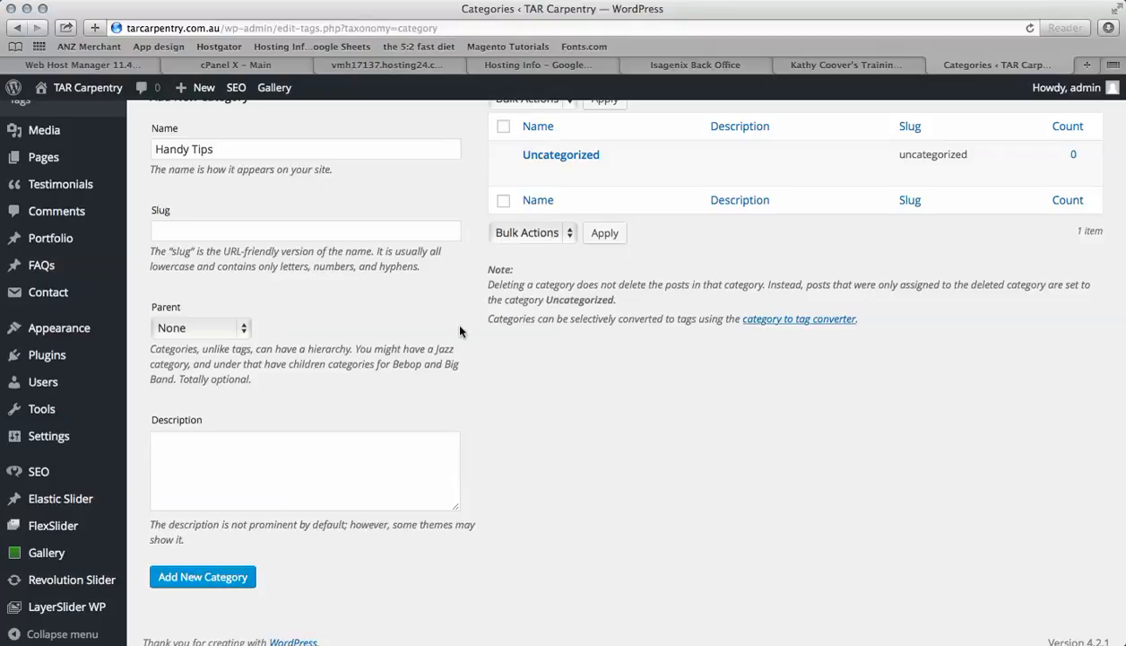
# Open the Handy Tips category for editing and review its name, description and SEO fields
pyautogui.moveTo(543, 157)
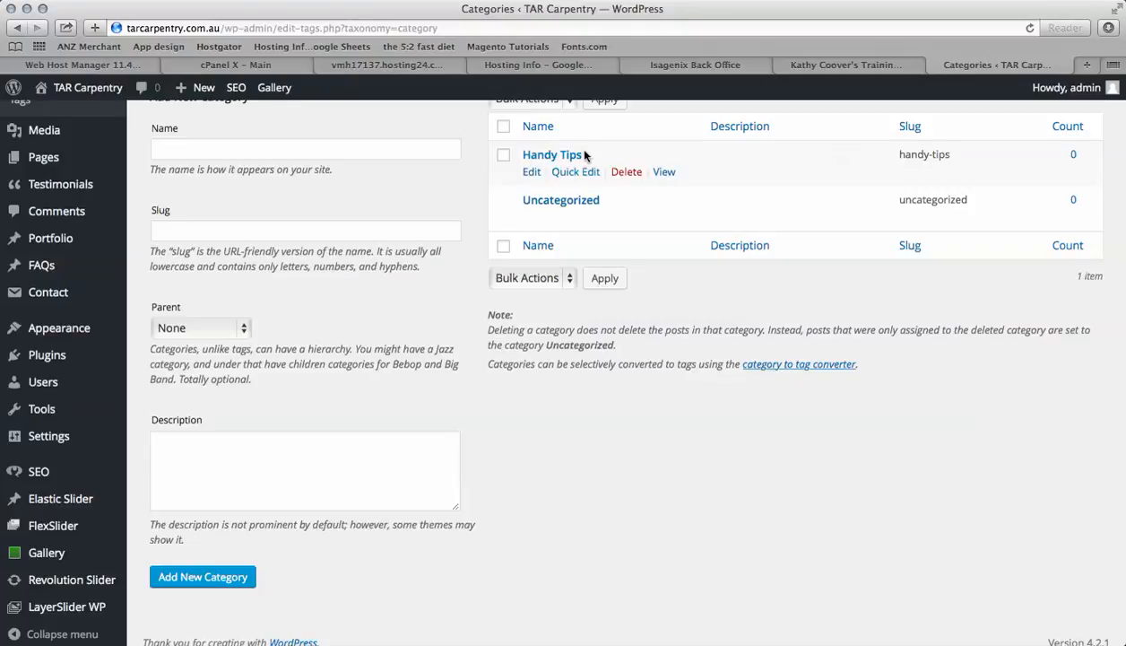
pyautogui.click(534, 171)
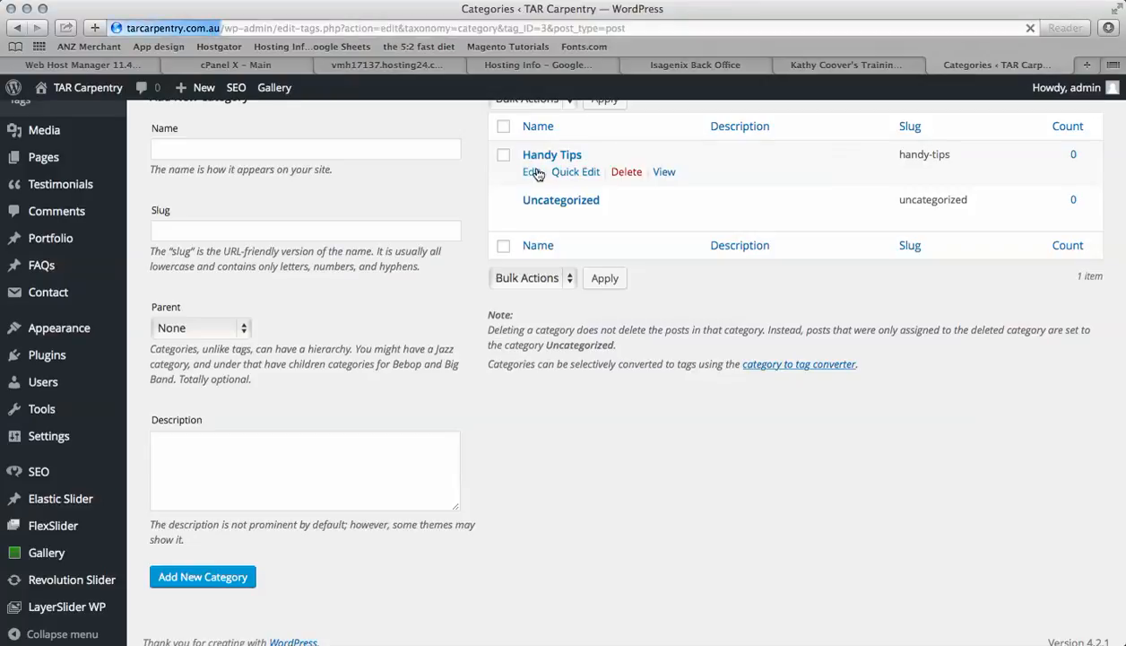
pyautogui.scroll(-1, 494, 394)
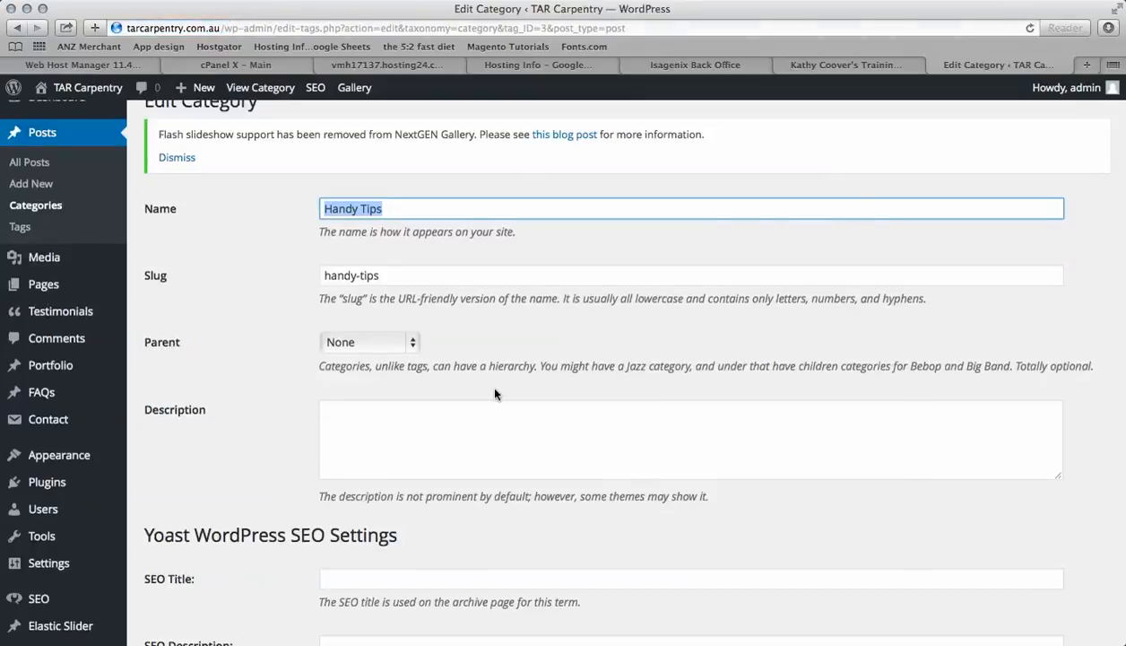
pyautogui.scroll(-8, 494, 394)
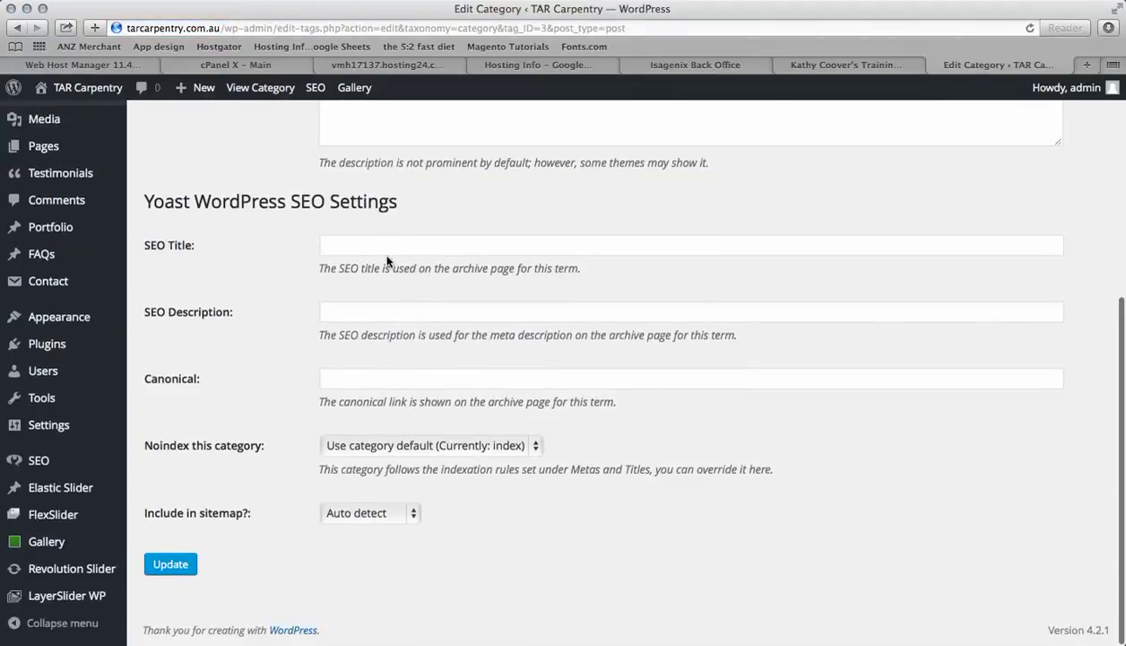
pyautogui.click(353, 242)
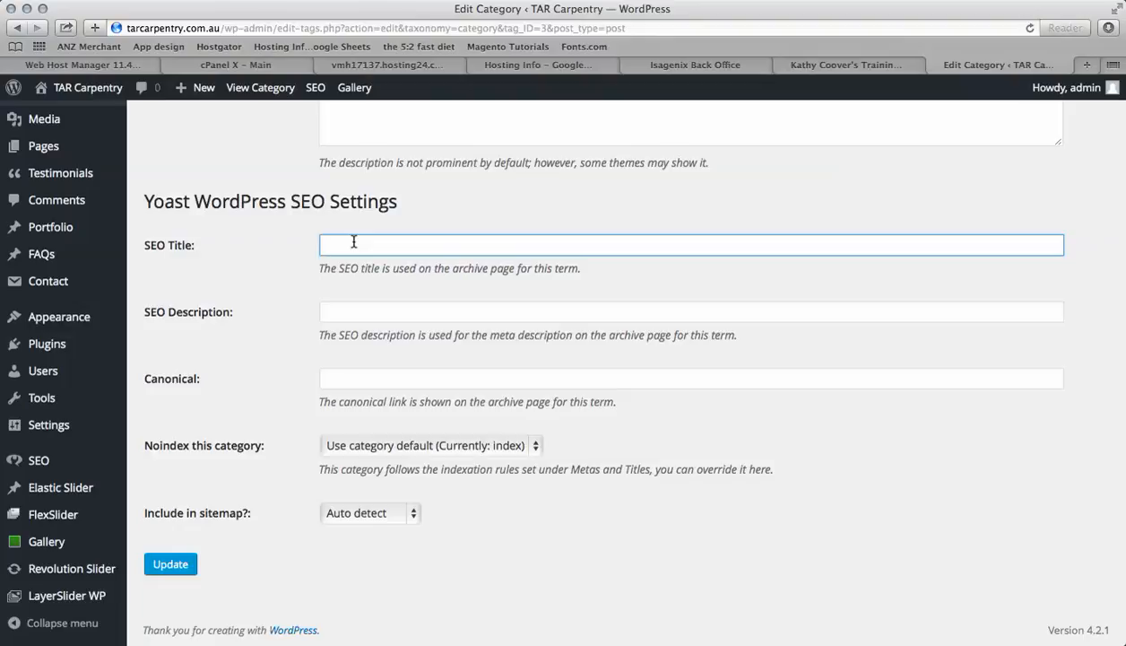
pyautogui.scroll(8, 297, 317)
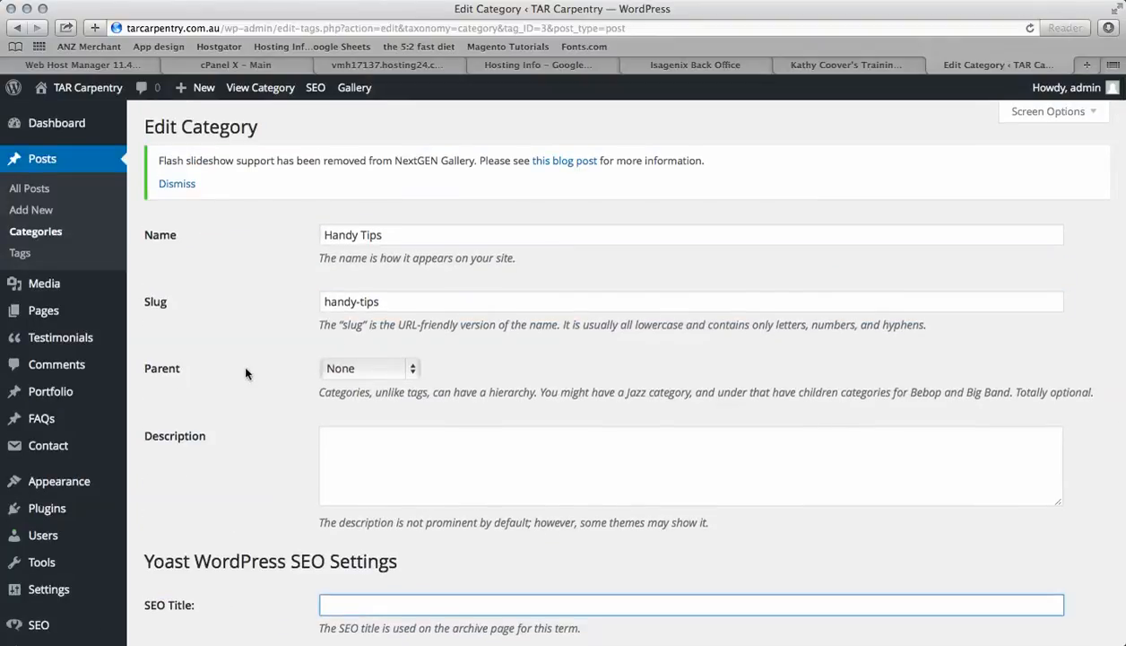
pyautogui.click(330, 437)
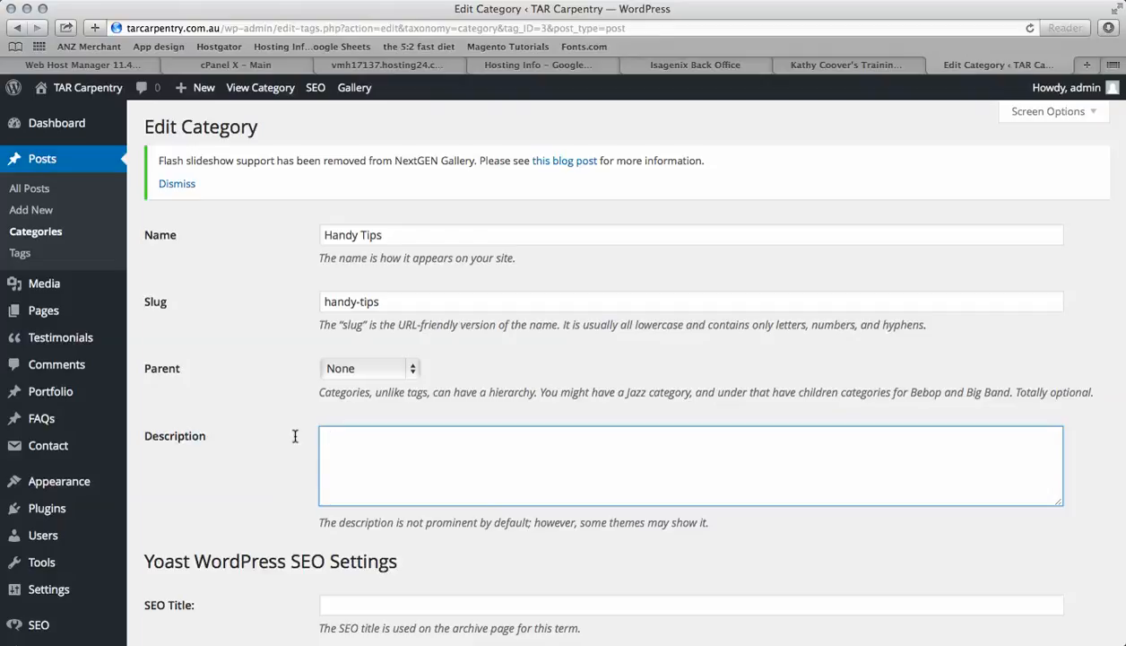
pyautogui.scroll(-5, 265, 450)
pyautogui.scroll(5, 265, 449)
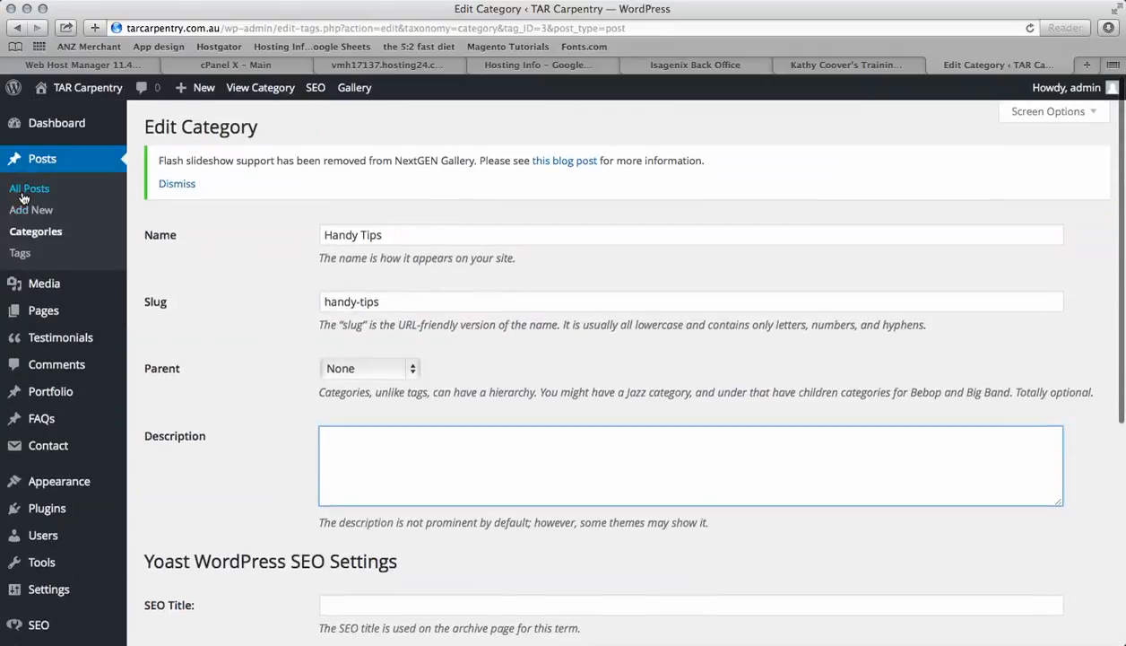
# Start a new post and dismiss the Distraction-Free Writing tip
pyautogui.click(25, 196)
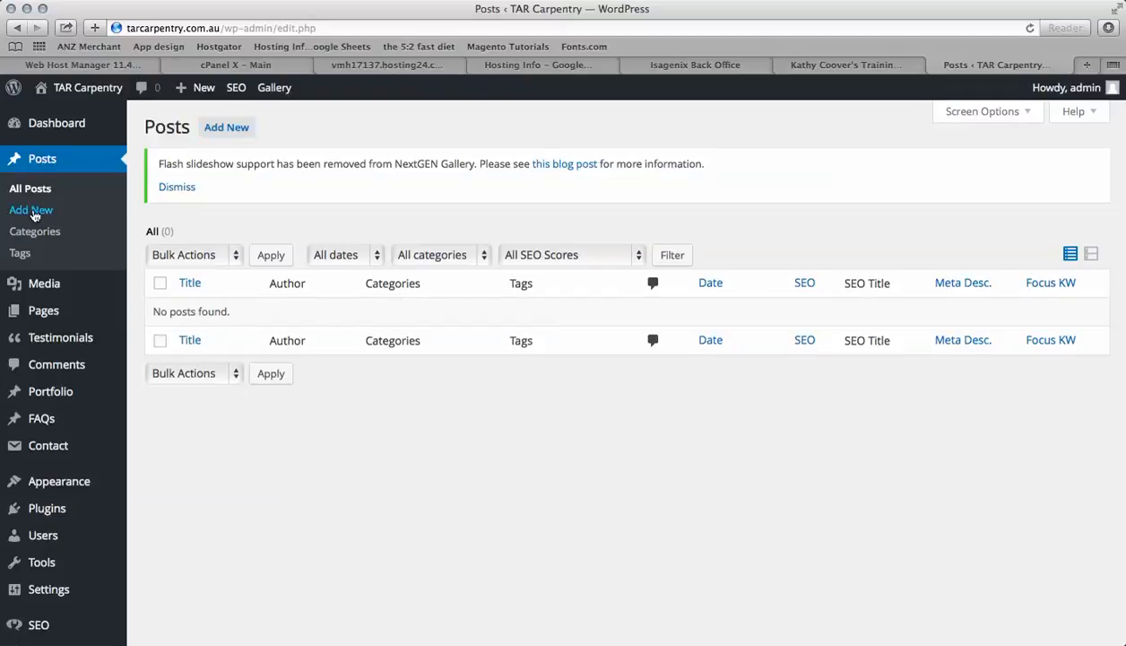
pyautogui.click(32, 211)
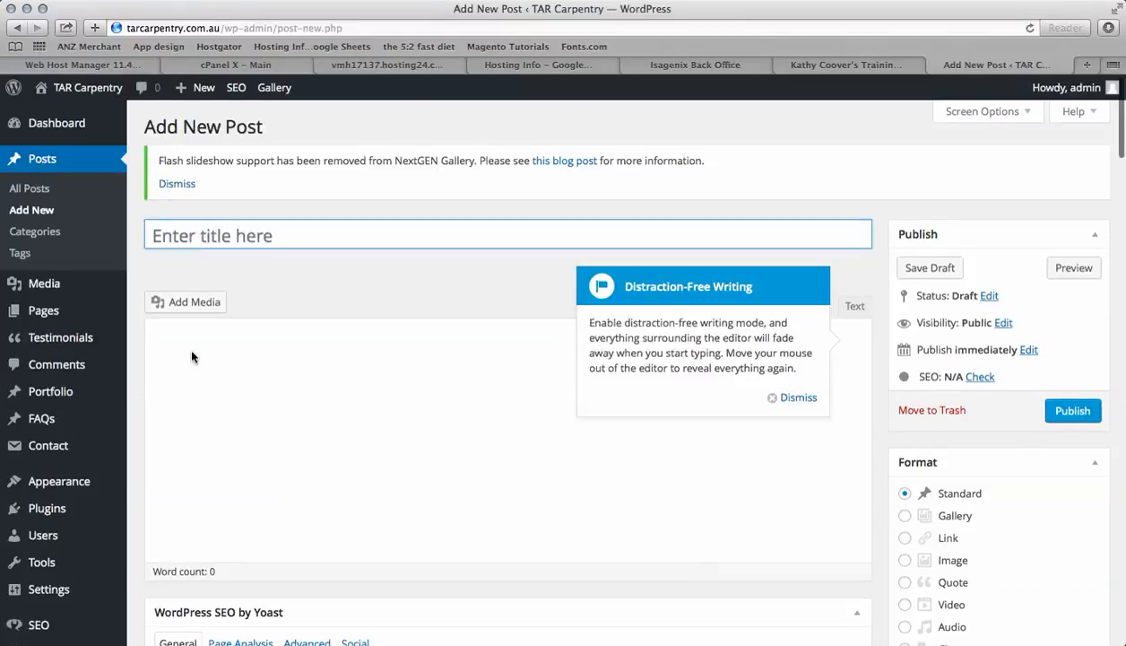
pyautogui.click(782, 396)
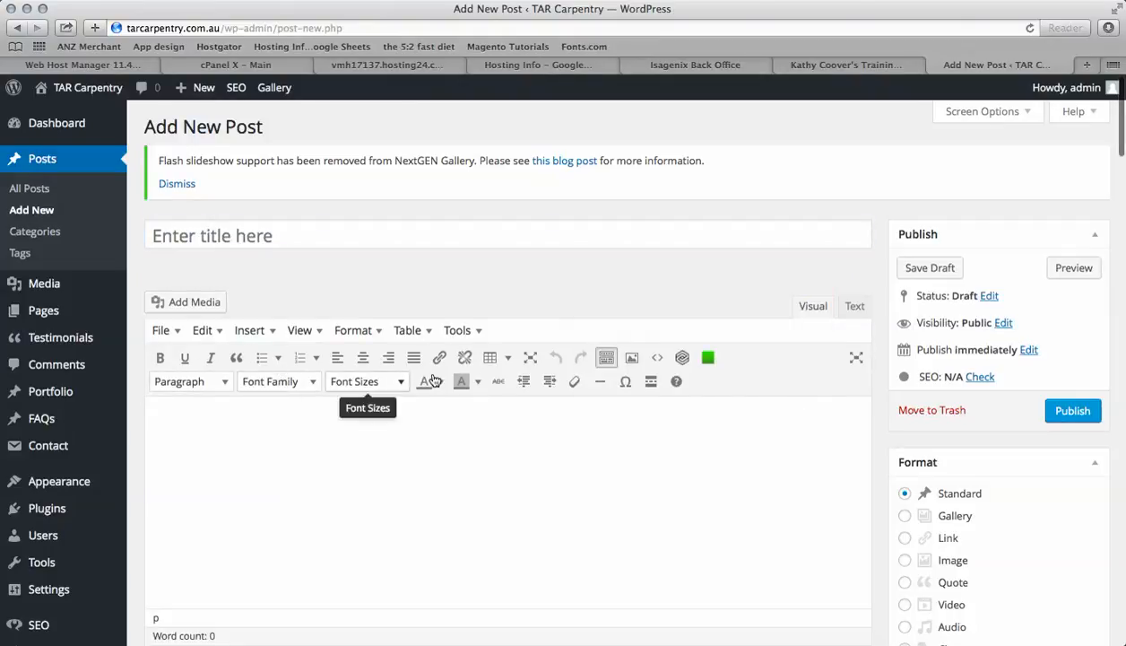
pyautogui.scroll(-5, 536, 475)
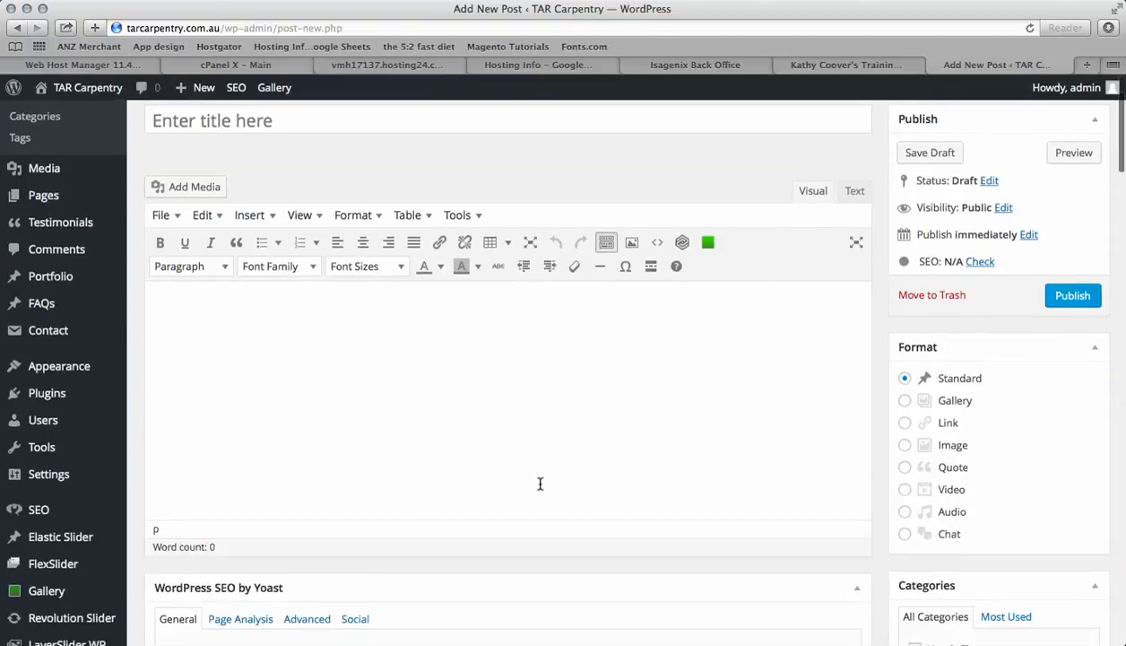
pyautogui.scroll(3, 540, 488)
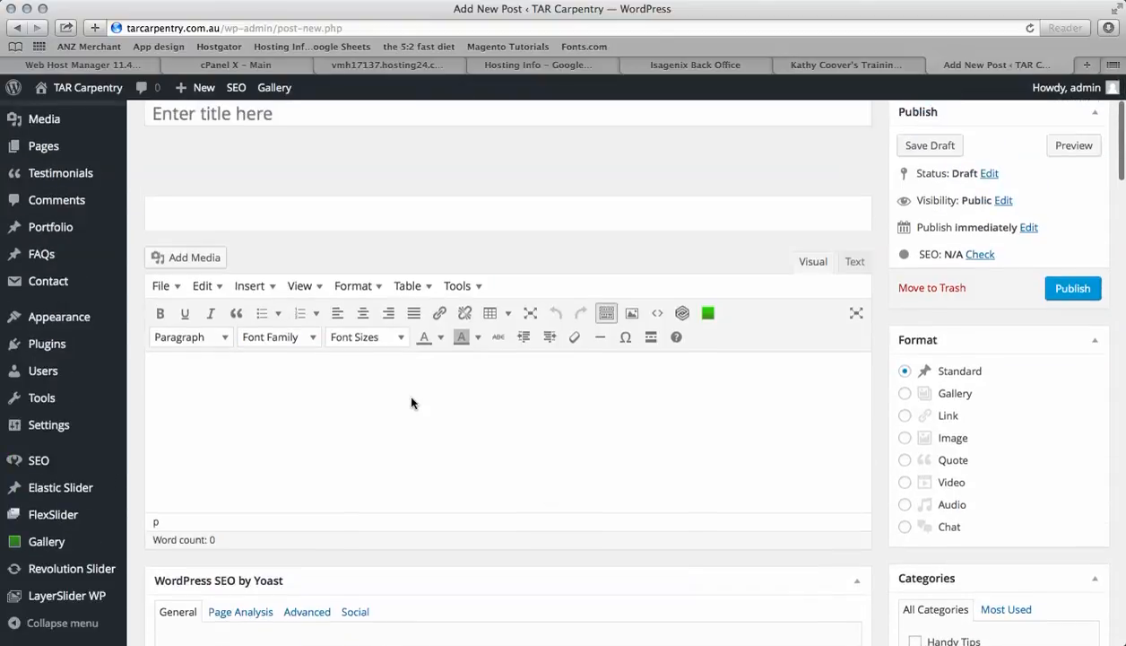
pyautogui.scroll(3, 403, 398)
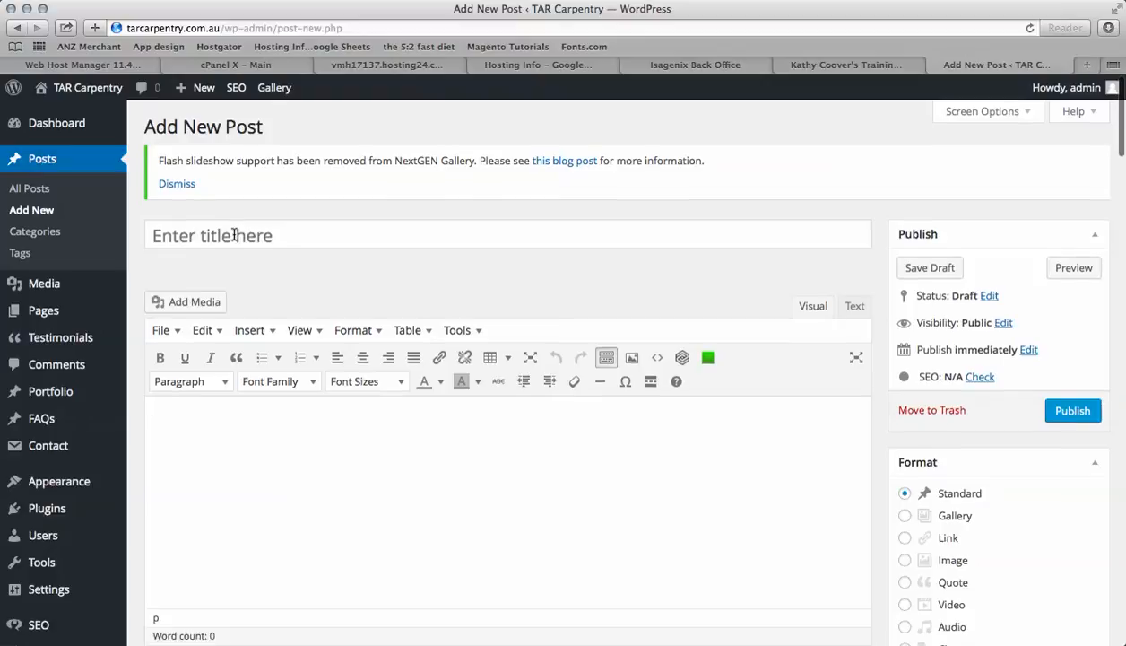
# Title the new post How to maintain a timber deck
pyautogui.click(235, 234)
pyautogui.write('H')
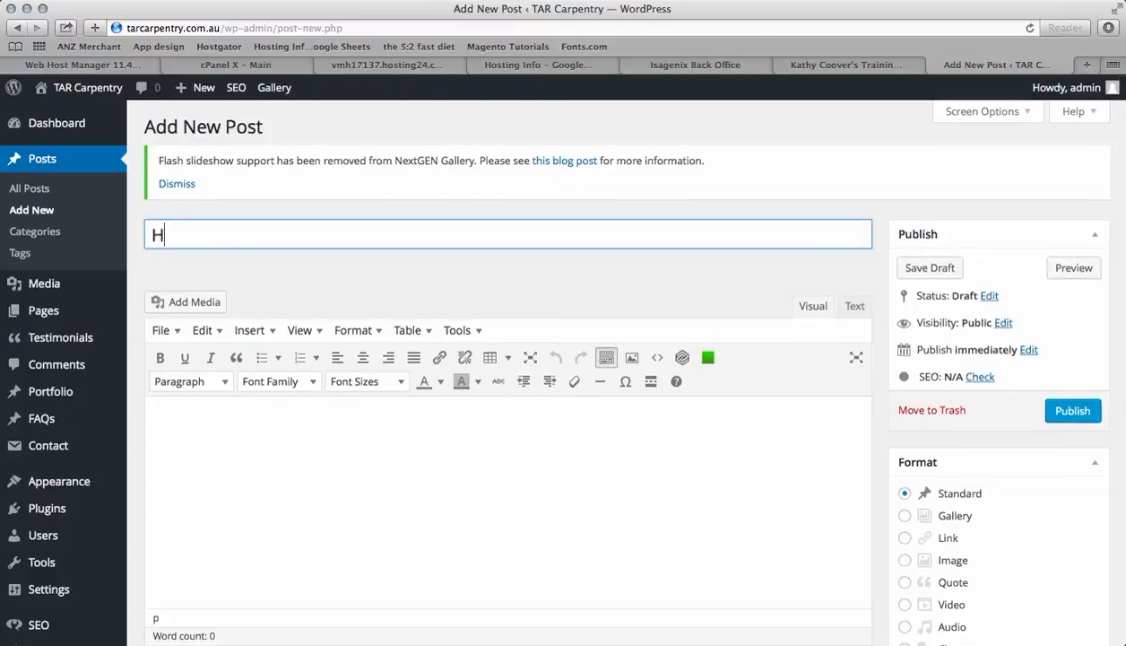
pyautogui.write('ow to maintain a ')
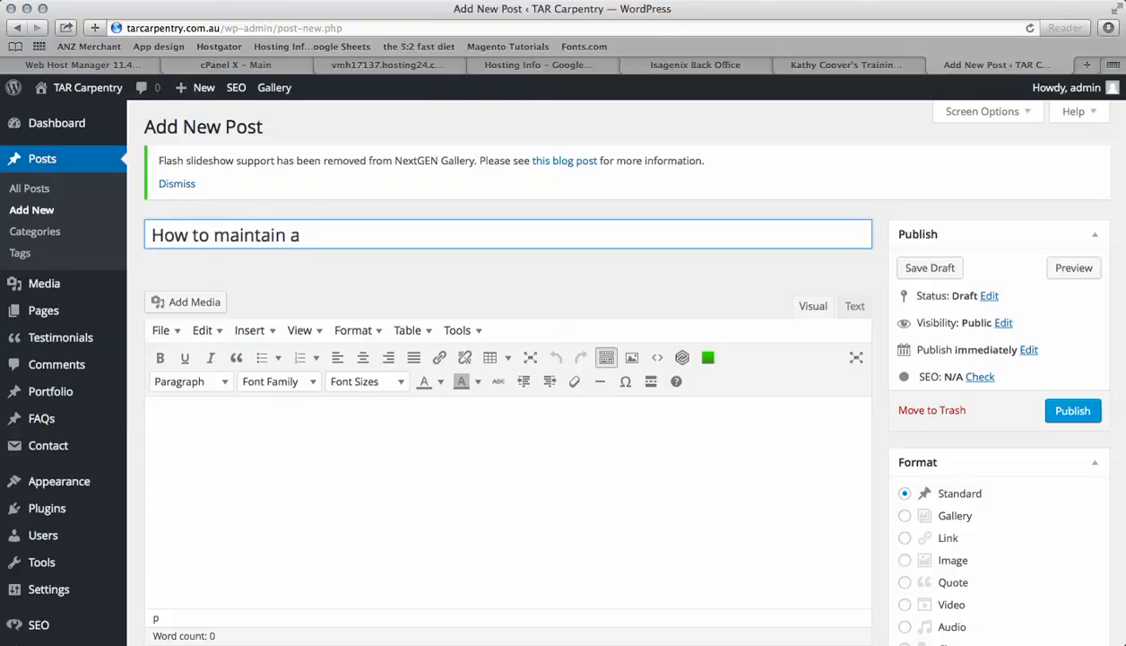
pyautogui.write('timber deac')
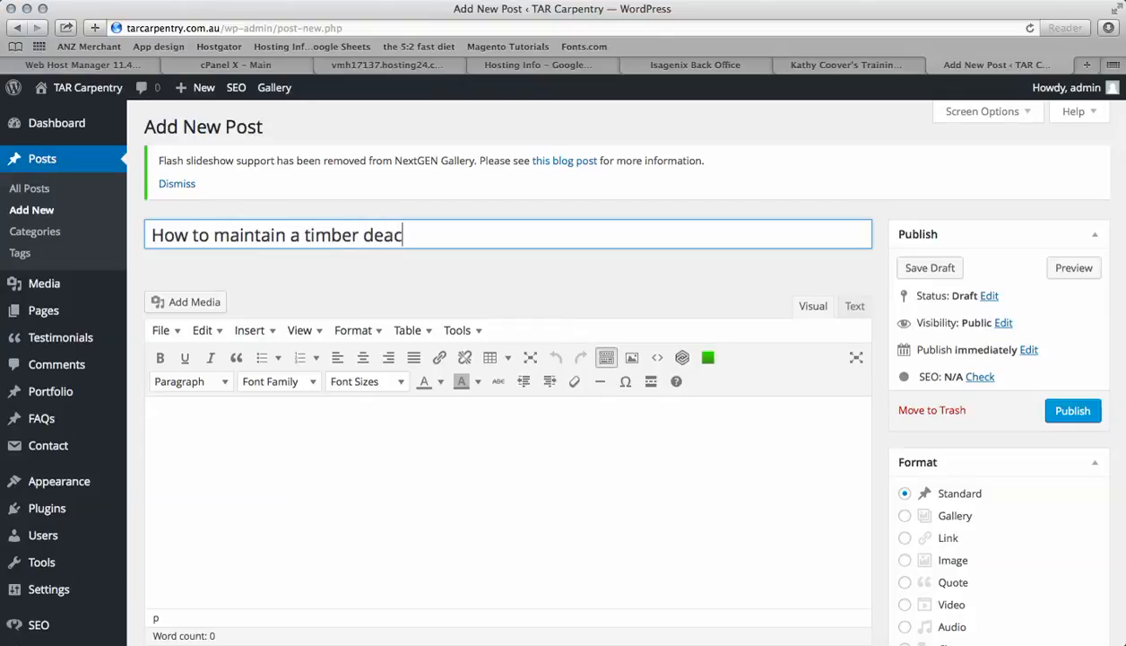
pyautogui.press('BackSpace')
pyautogui.write('k')
pyautogui.click(321, 437)
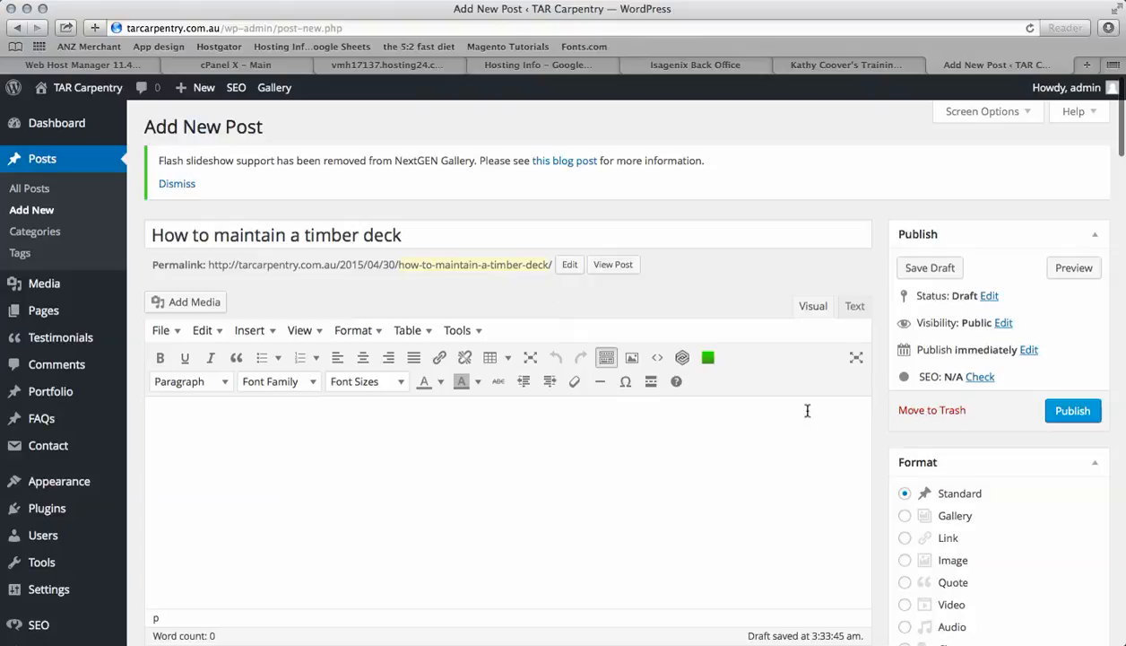
# Assign the post to the Handy Tips category
pyautogui.scroll(-5, 810, 518)
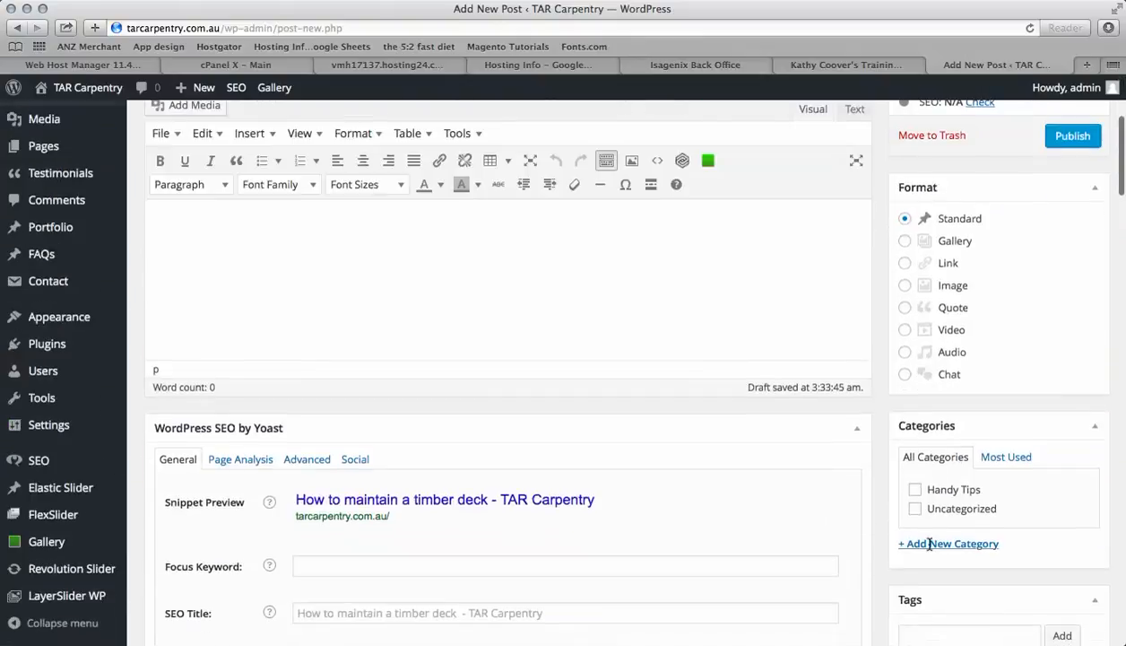
pyautogui.click(915, 489)
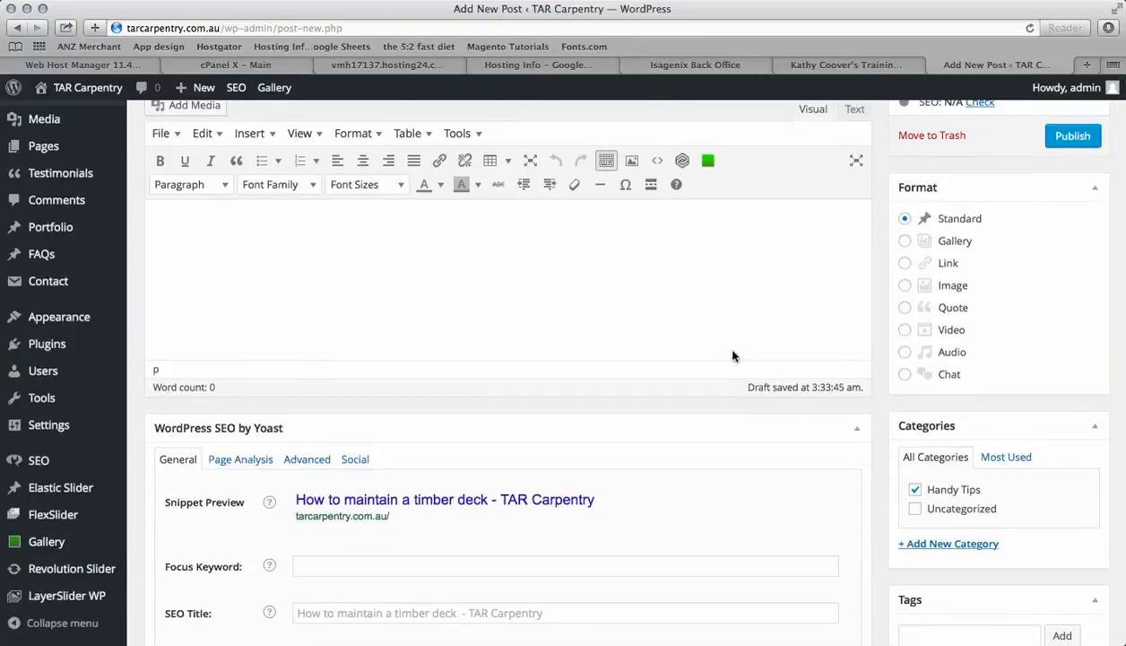
# Copy the post title How to maintain a timber deck and paste it as the first line of the body
pyautogui.scroll(4, 731, 352)
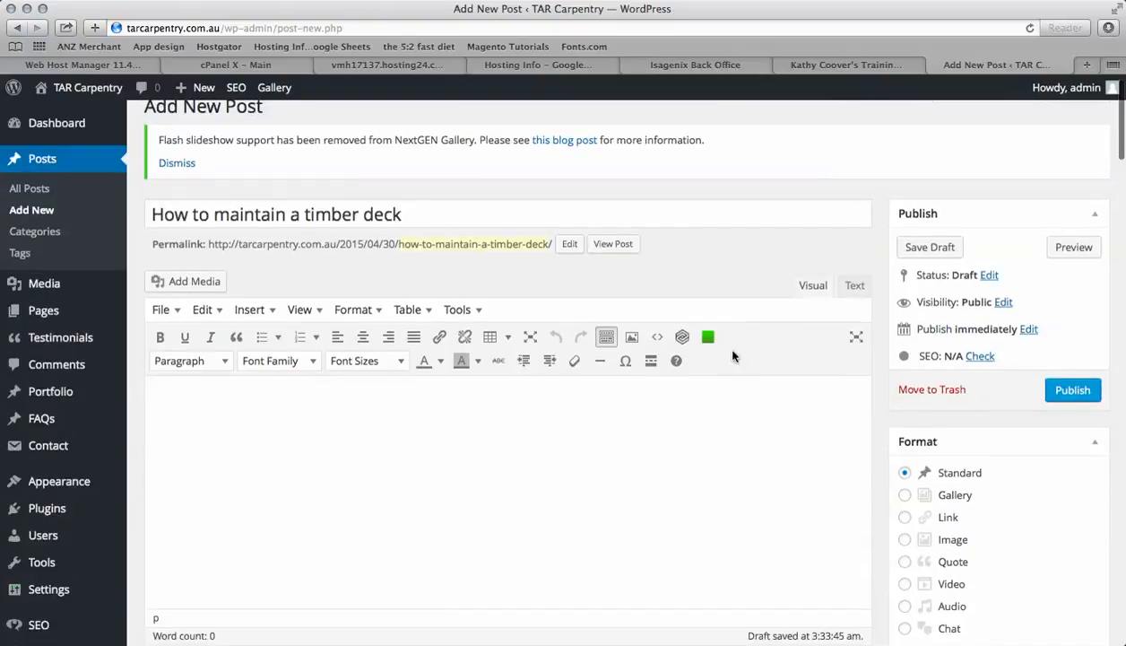
pyautogui.scroll(-3, 776, 439)
pyautogui.scroll(-3, 776, 437)
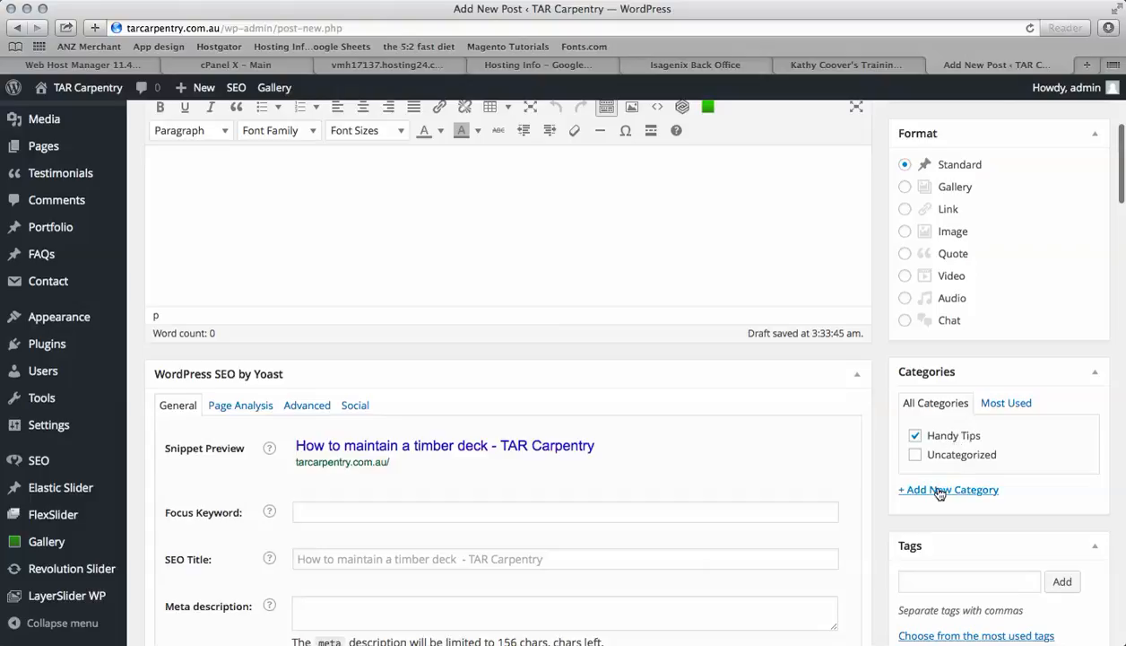
pyautogui.scroll(6, 681, 430)
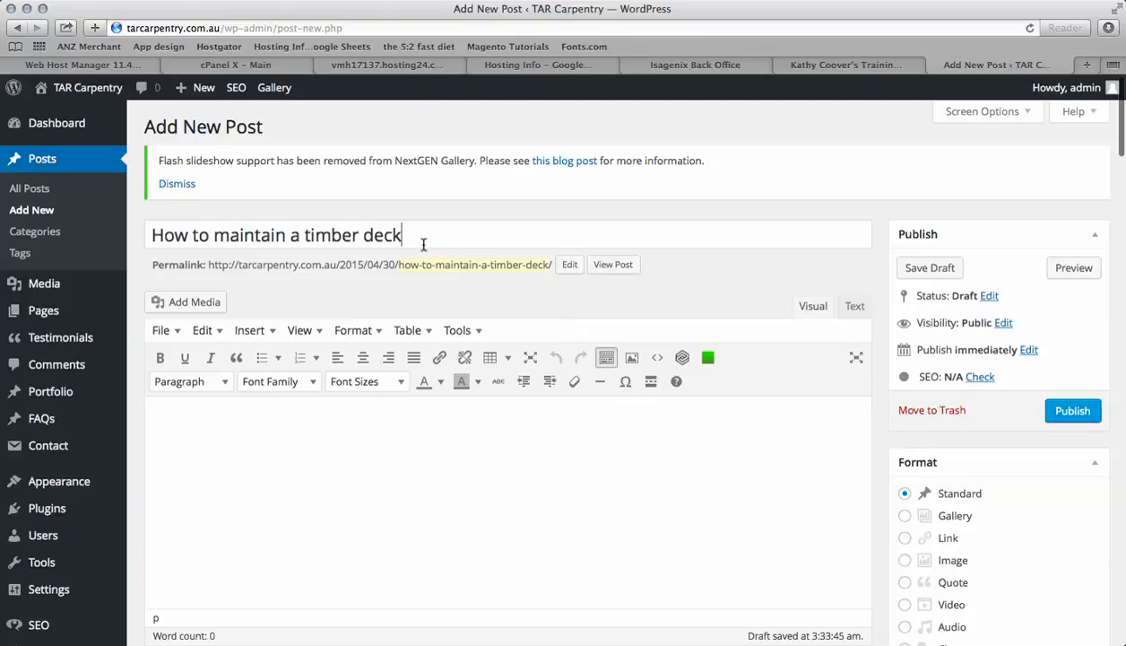
pyautogui.moveTo(421, 237); pyautogui.dragTo(152, 235)
pyautogui.press('super+c')
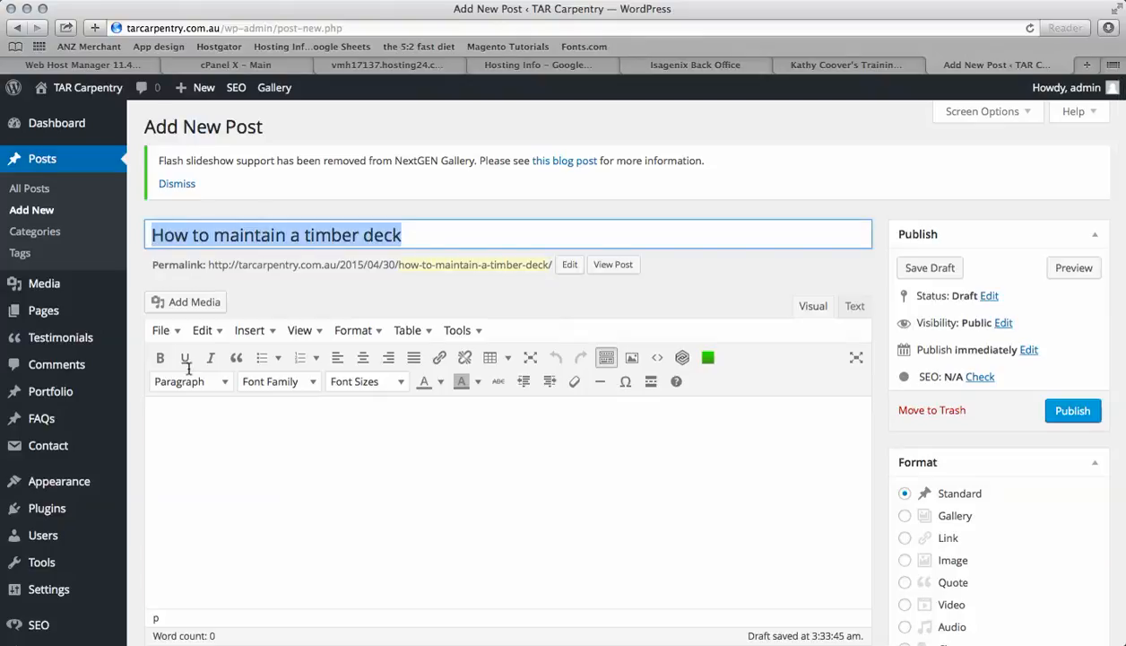
pyautogui.click(185, 416)
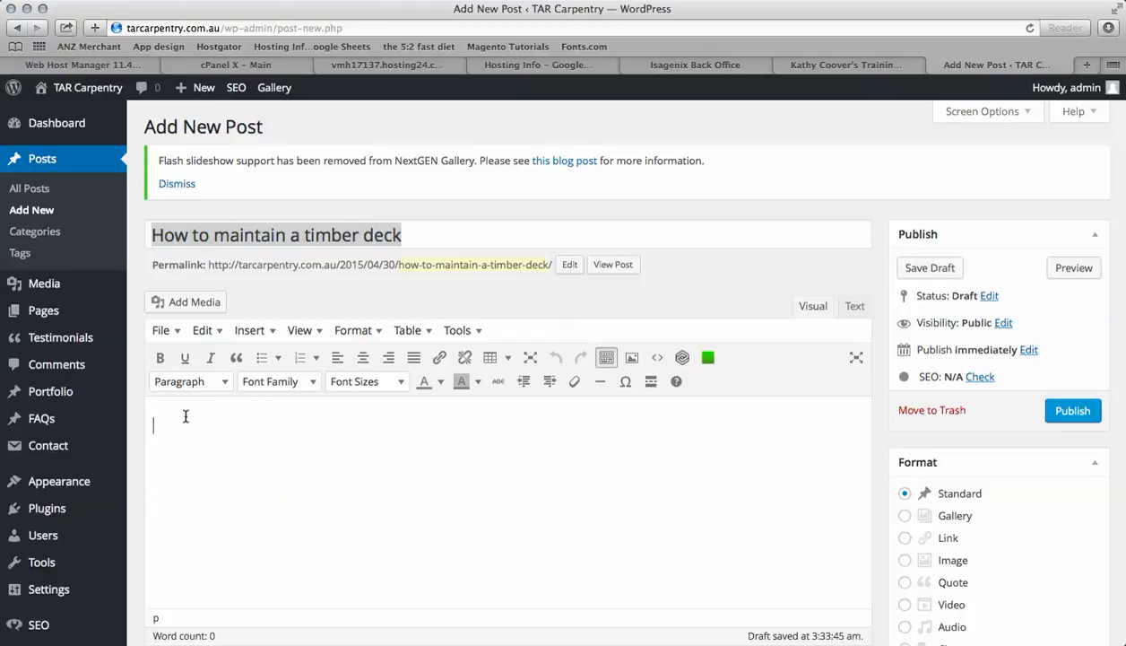
pyautogui.press('super+v')
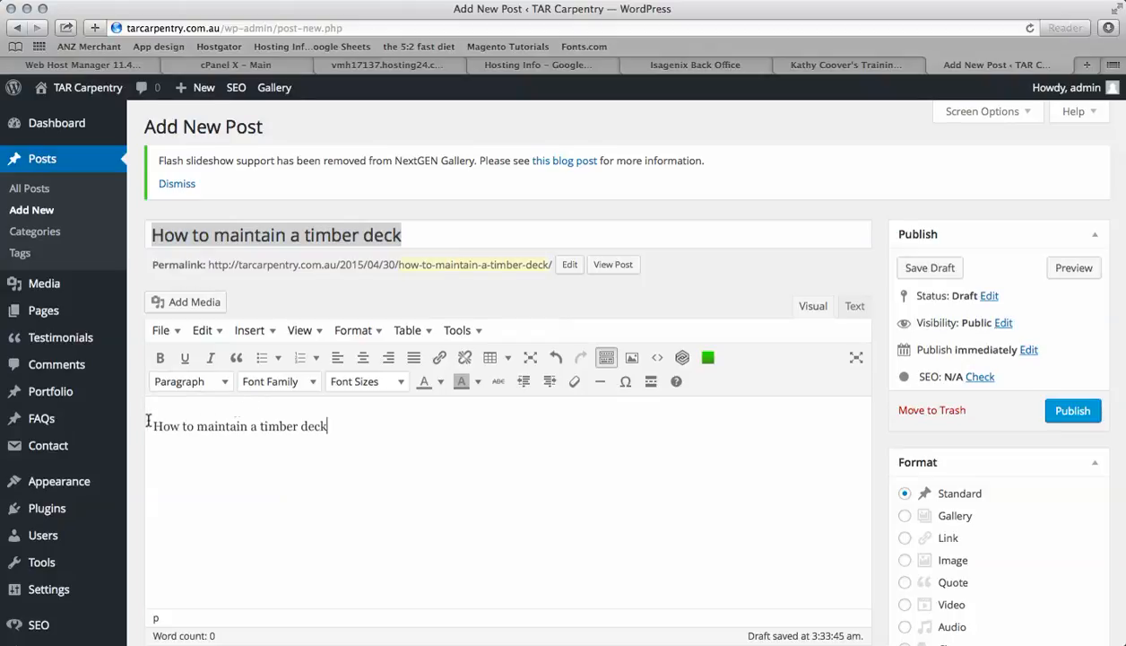
# Format the pasted line as Heading 2 and start a new paragraph below it
pyautogui.click(339, 430)
pyautogui.moveTo(334, 428); pyautogui.dragTo(142, 427)
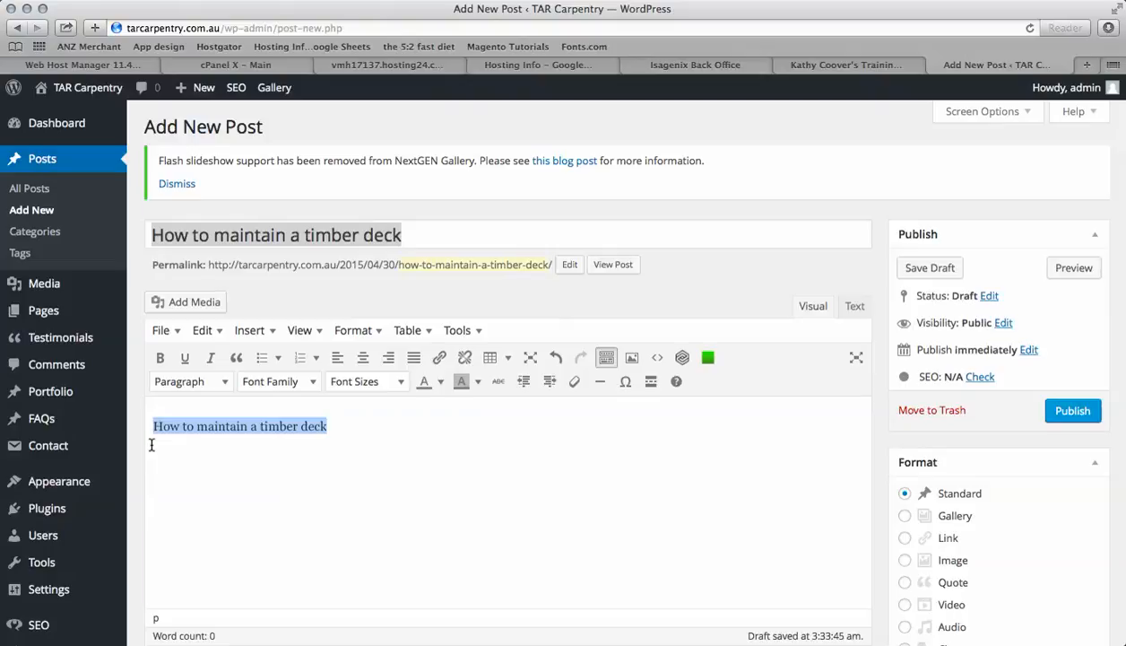
pyautogui.click(227, 383)
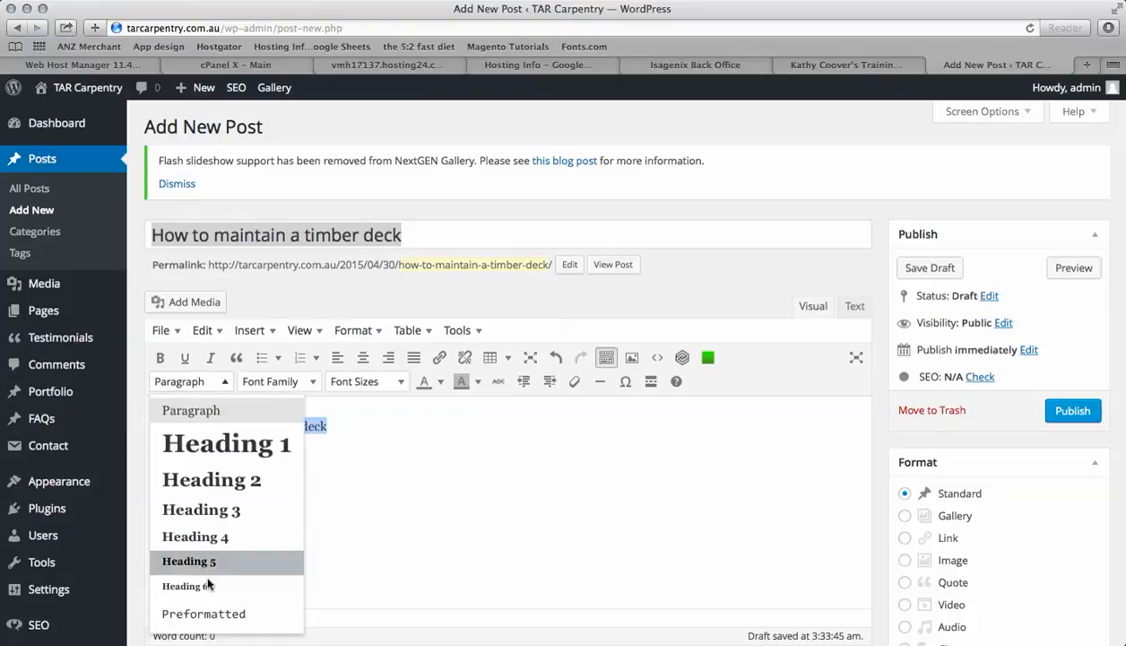
pyautogui.click(197, 478)
pyautogui.click(268, 480)
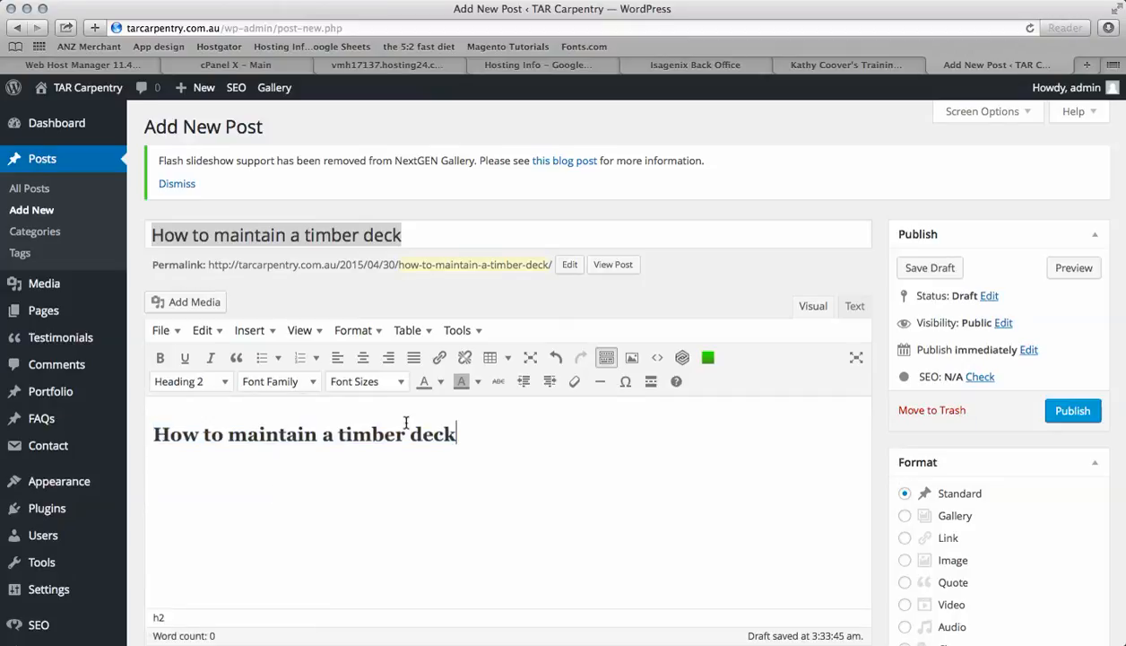
pyautogui.press('Return')
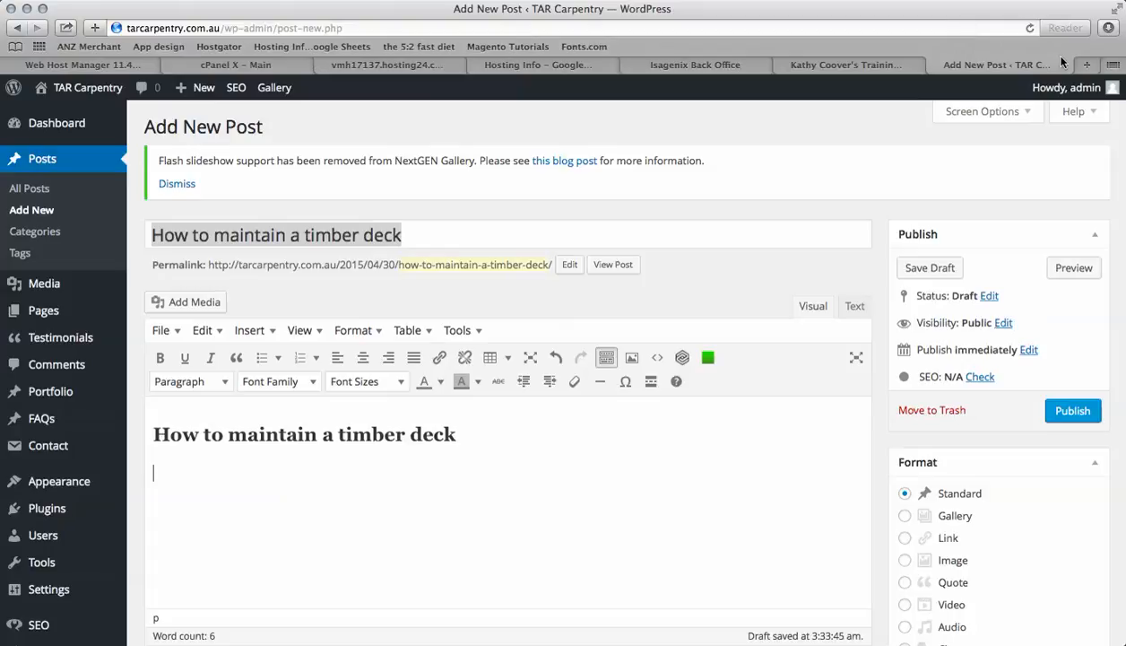
pyautogui.click(1085, 66)
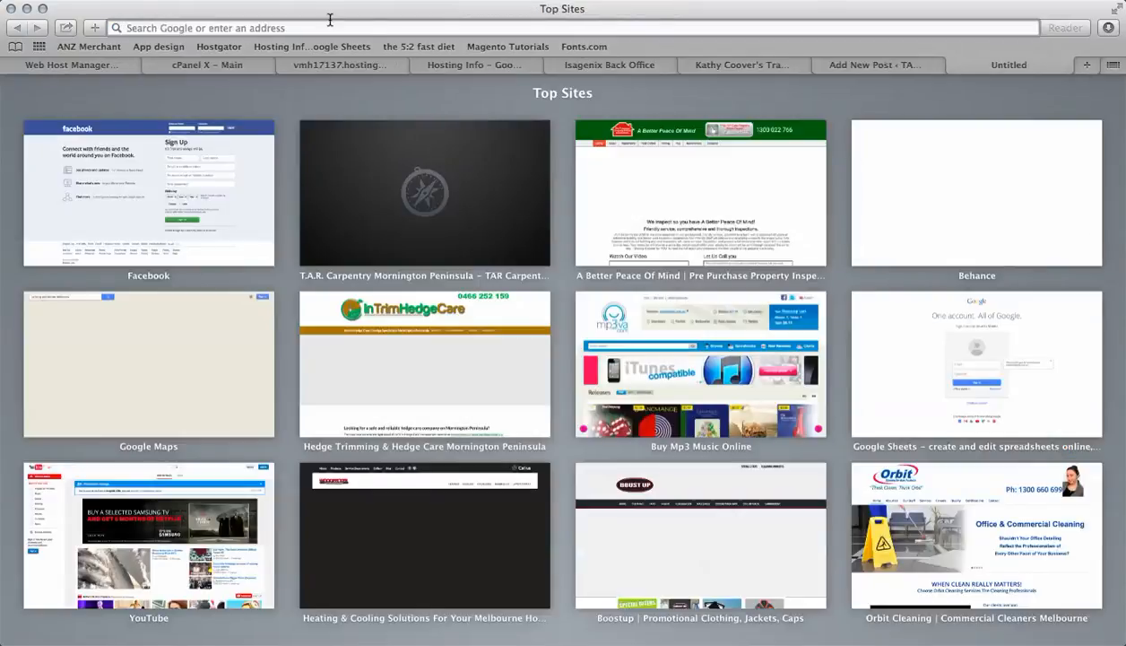
pyautogui.write('lor')
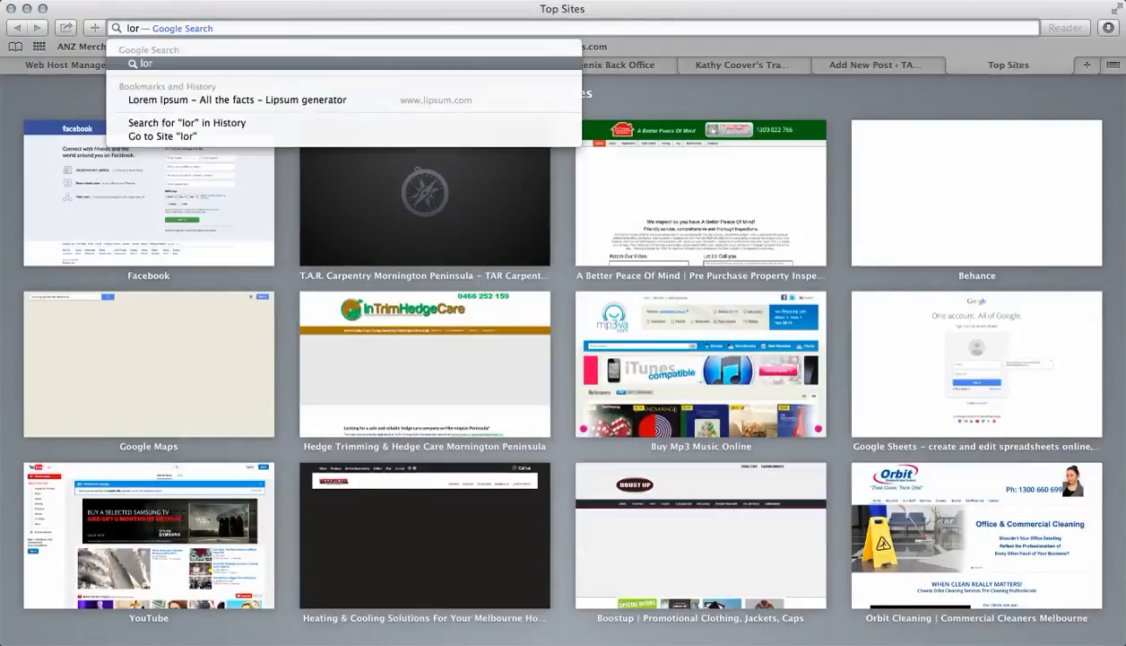
pyautogui.write('um ip')
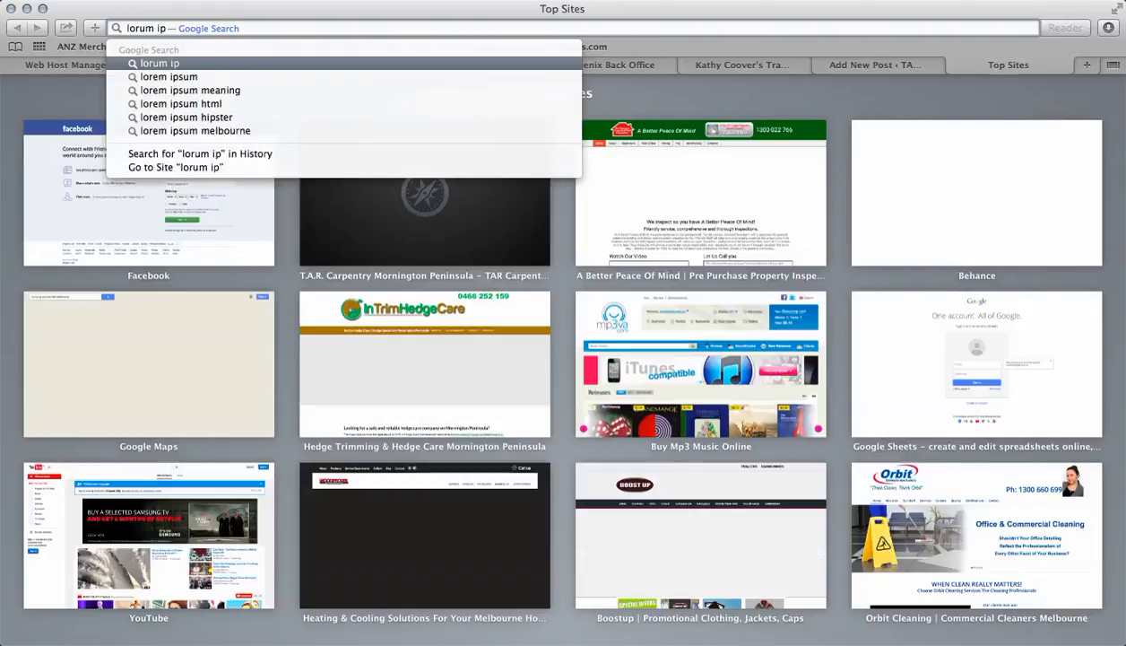
pyautogui.click(204, 77)
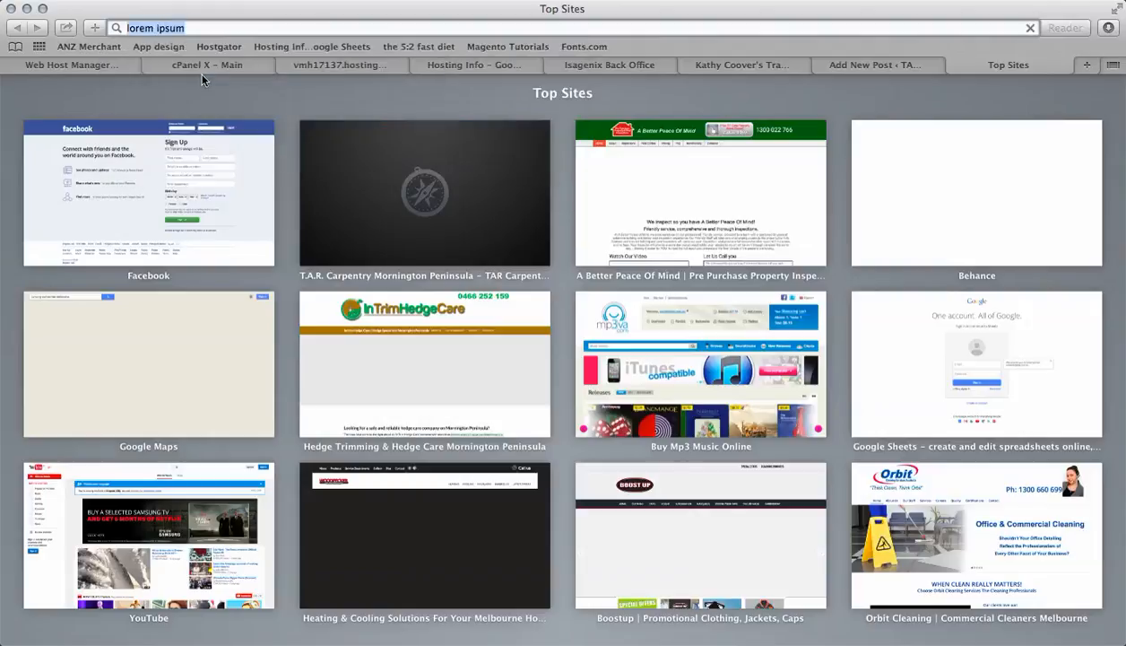
pyautogui.press('Return')
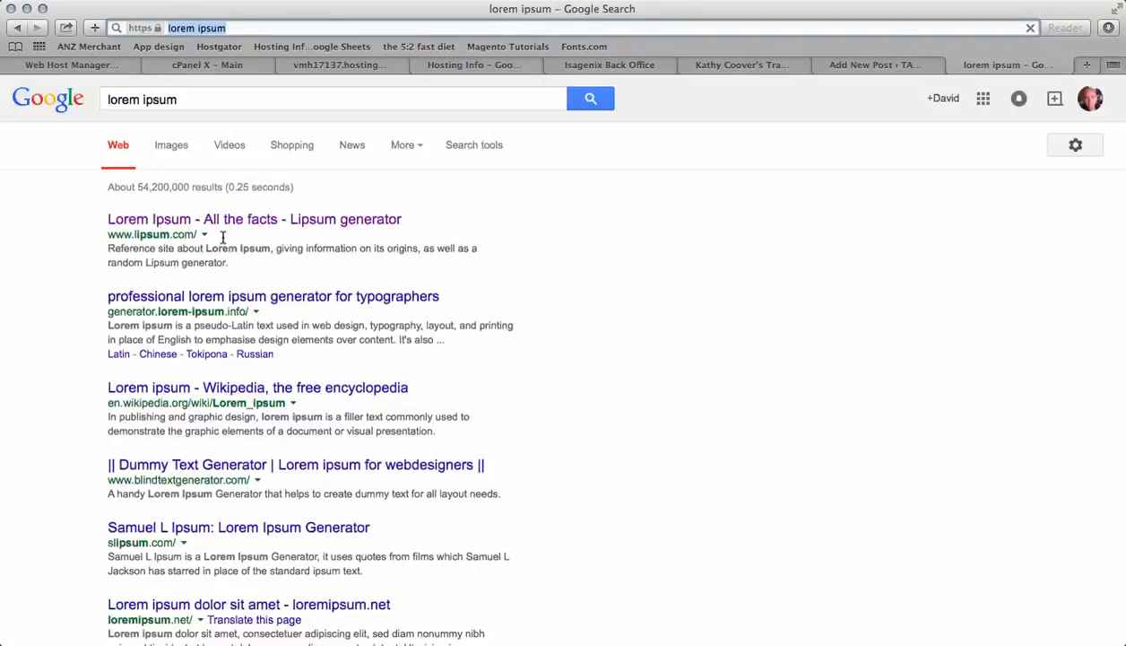
pyautogui.write('lor')
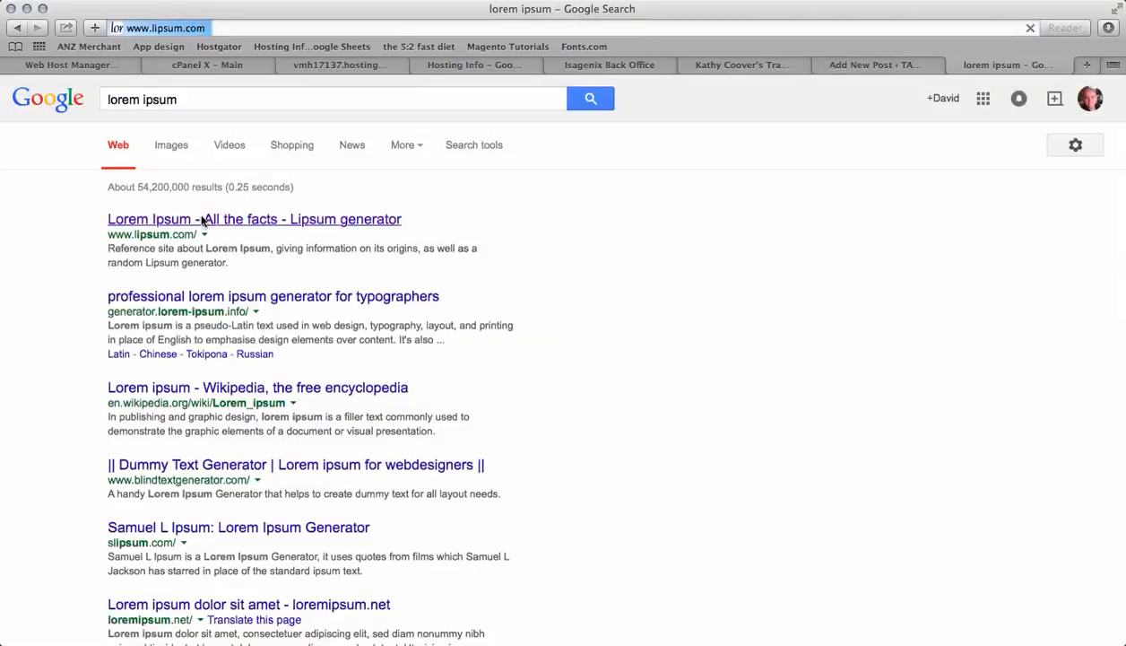
pyautogui.press('Return')
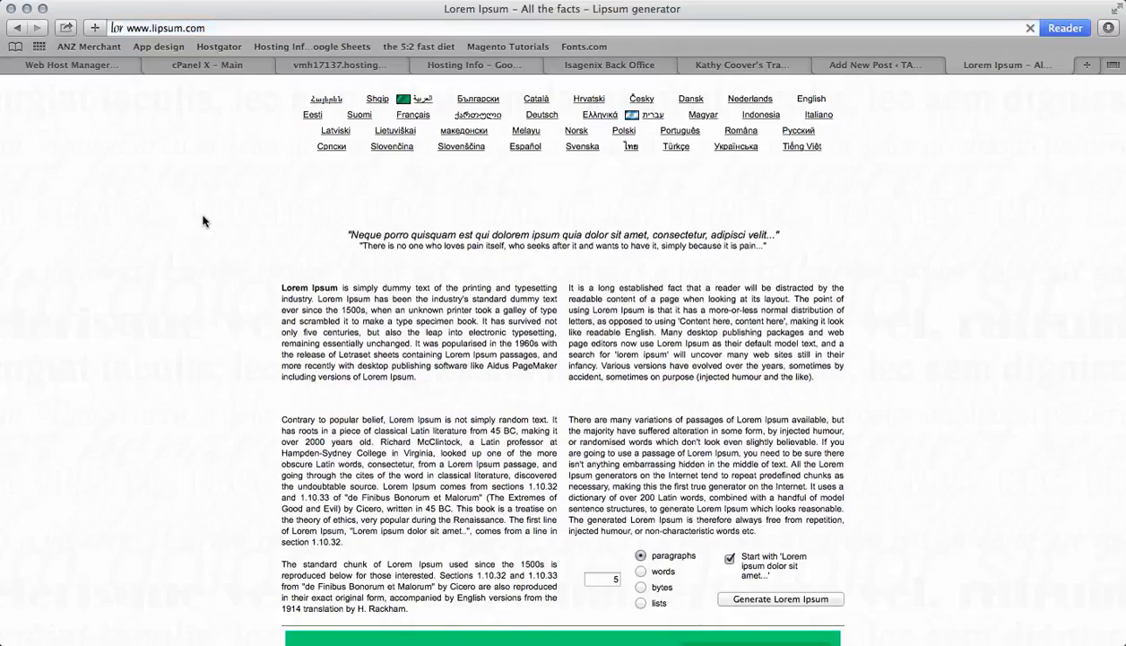
# Copy the What is Lorem Ipsum and Why do we use it paragraphs and paste them below the post heading
pyautogui.moveTo(282, 287); pyautogui.dragTo(813, 380)
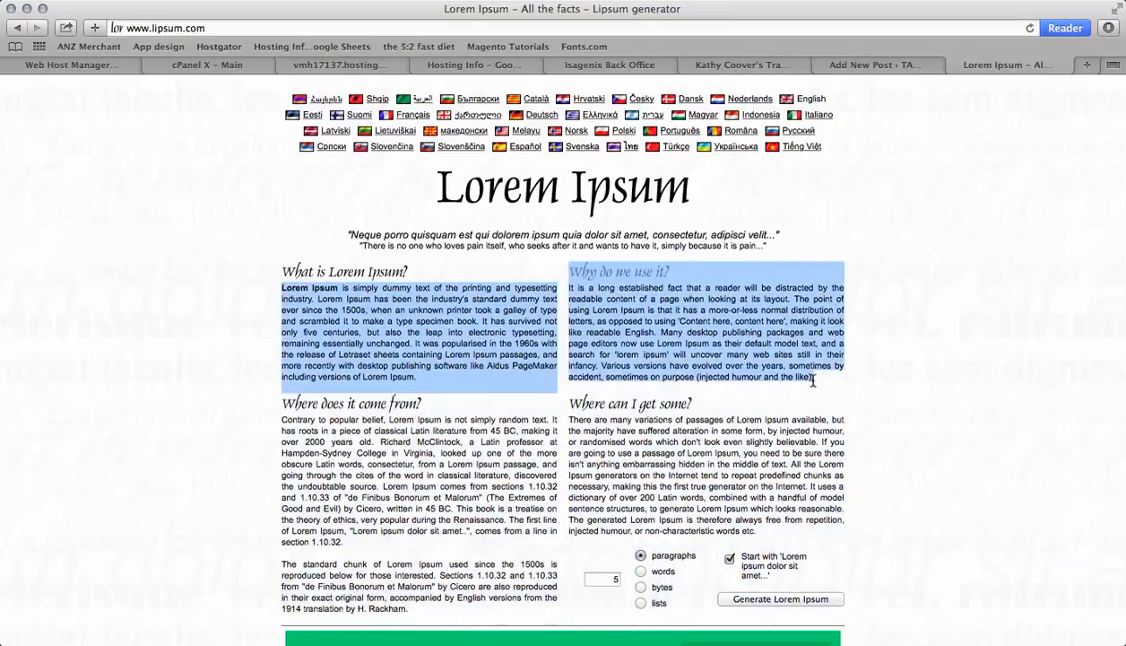
pyautogui.click(863, 65)
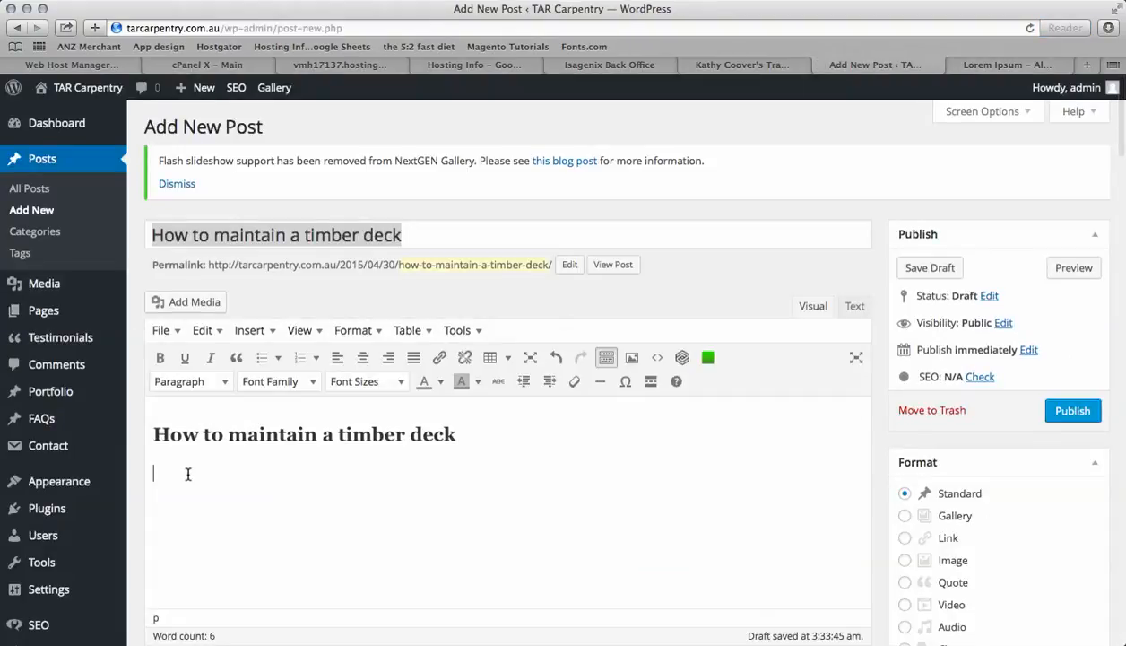
pyautogui.write("Lorem Ipsum is simply dummy text of the printing and typesetting industry. Lorem Ipsum has been the industry's standard dummy text ever since the 1500s, when an unknown printer took a galley of type and scrambled it to make a type specimen book. It has survived not only five centuries, but also the leap into electronic typesetting, remaining essentially unchanged. It was popularised in the 1960s with the release of Letraset sheets containing Lorem Ipsum passages, and more recently with desktop publishing software like Aldus PageMaker including versions of Lorem Ipsum.  It is a long established fact that a reader will be distracted by the readable content of a page when looking at its layout. The point of using Lorem Ipsum is that it has a more-or-less normal distribution of letters, as opposed to using 'Content here, content here', making it look like readable English. Many desktop publishing packages and web page editors now use Lorem Ipsum as their default model text, and a search for 'lorem ipsum' will uncover many web sites still in their infancy. Various versions have evolved over the years, sometimes by accident, sometimes on purpose (injected humour and the like).")
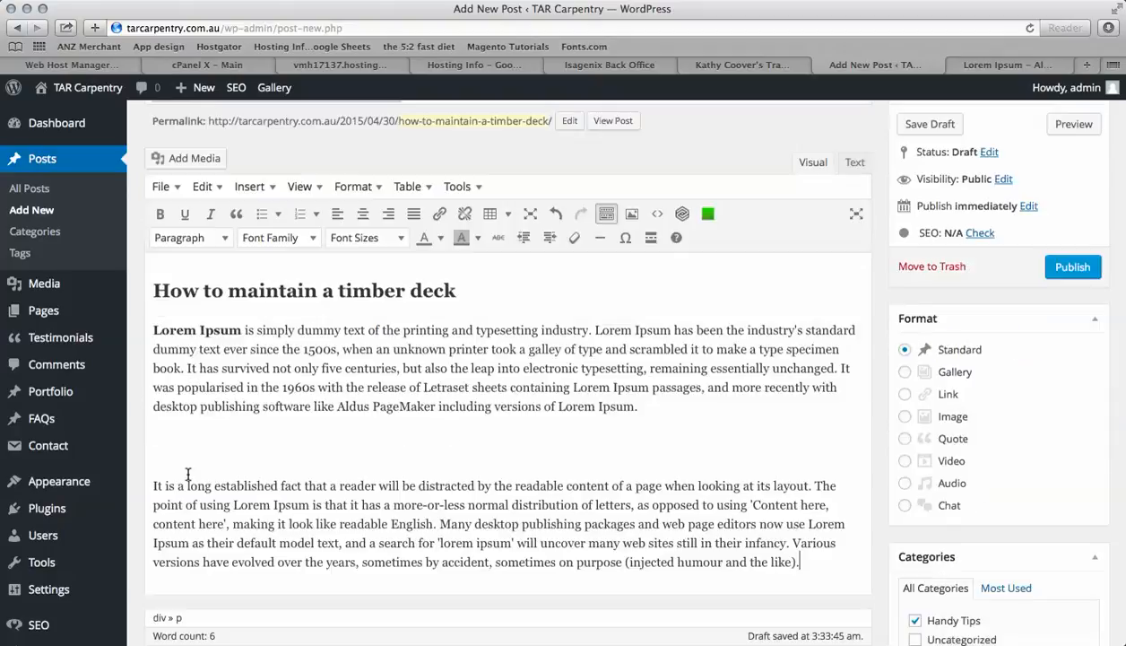
# Apply Heading 2 to the second pasted paragraph, then set it back to Paragraph format
pyautogui.click(152, 485)
pyautogui.hotkey('ctrl', 'alt', '2')
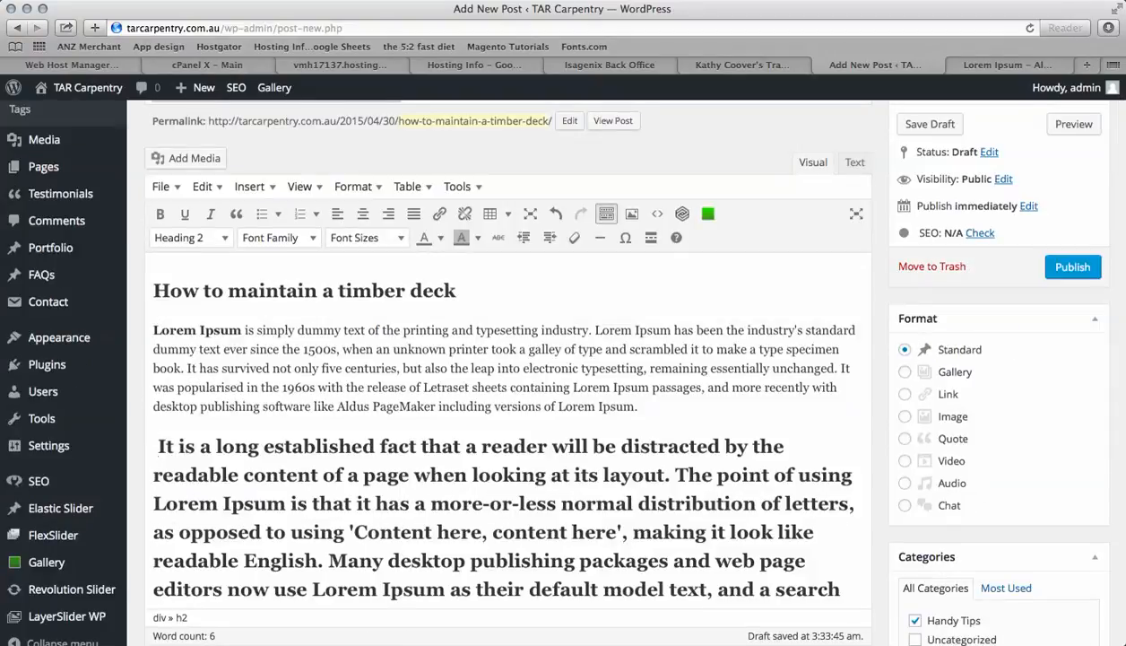
pyautogui.scroll(-3, 282, 502)
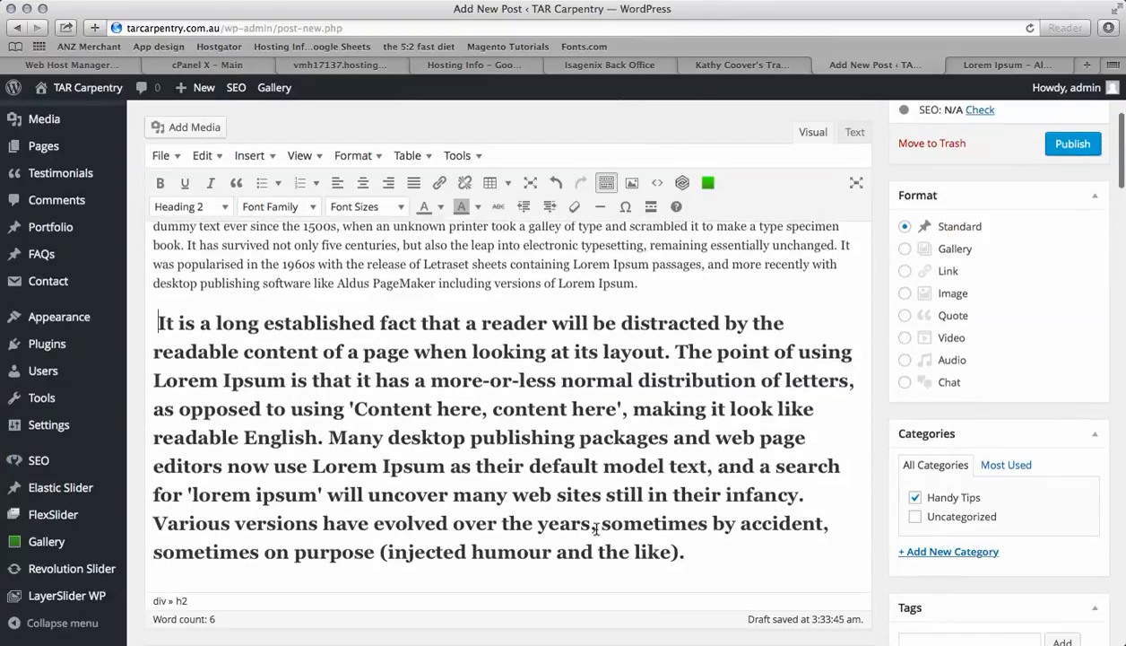
pyautogui.moveTo(686, 550); pyautogui.dragTo(144, 306)
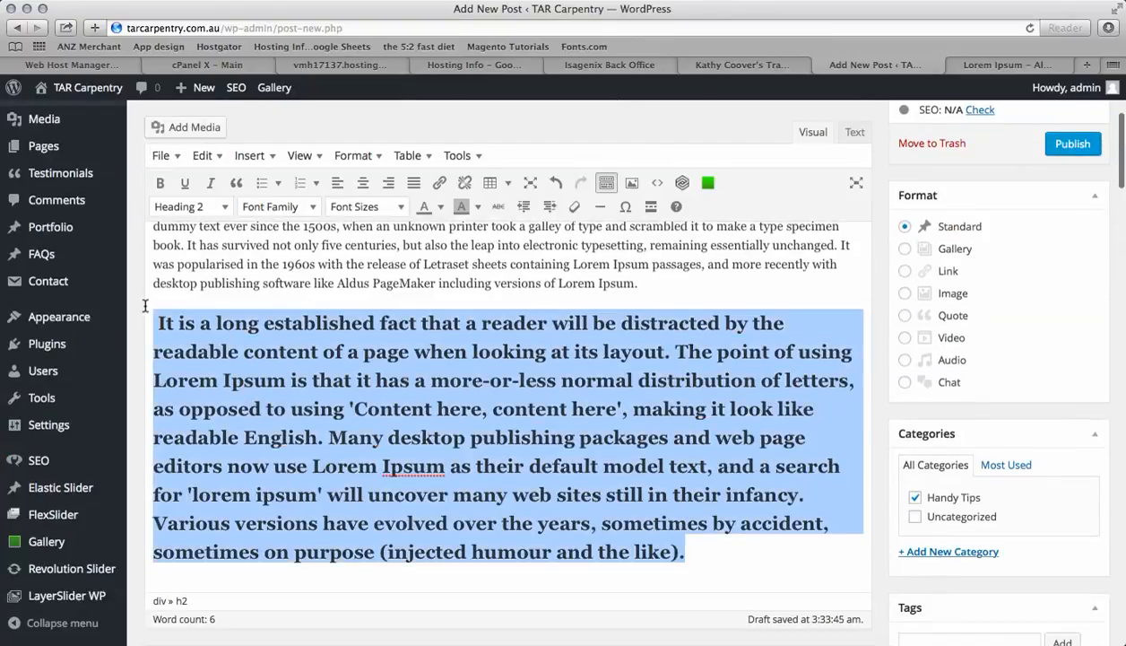
pyautogui.scroll(6, 227, 209)
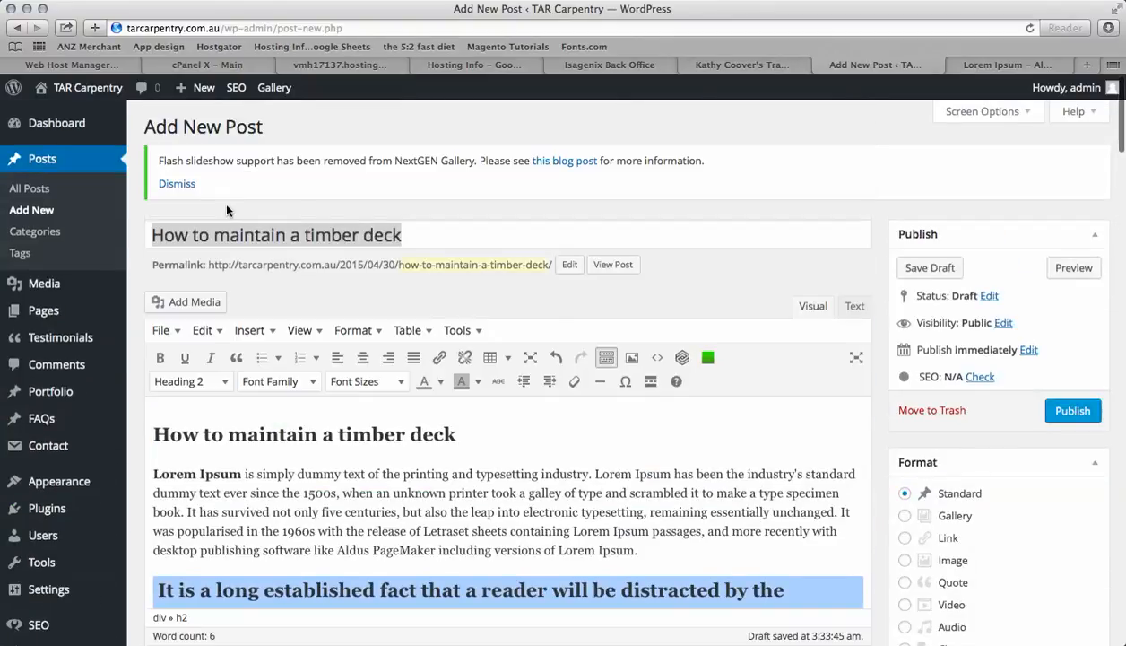
pyautogui.click(224, 383)
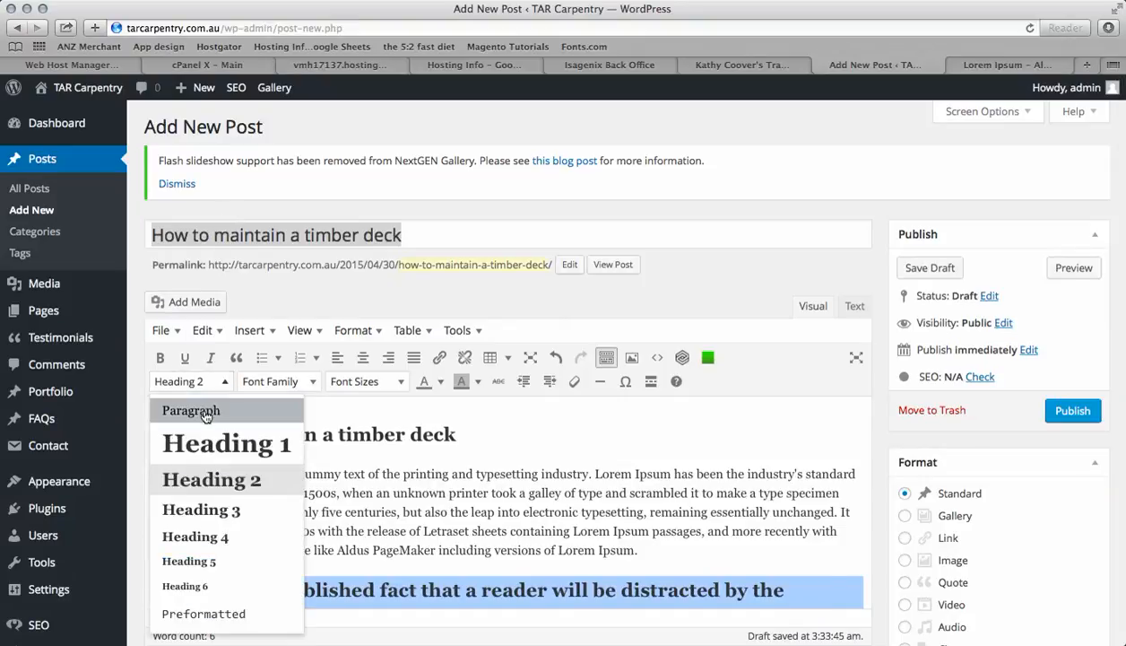
pyautogui.click(204, 412)
# Select the whole post body and set its font family to Arial
pyautogui.scroll(-3, 314, 502)
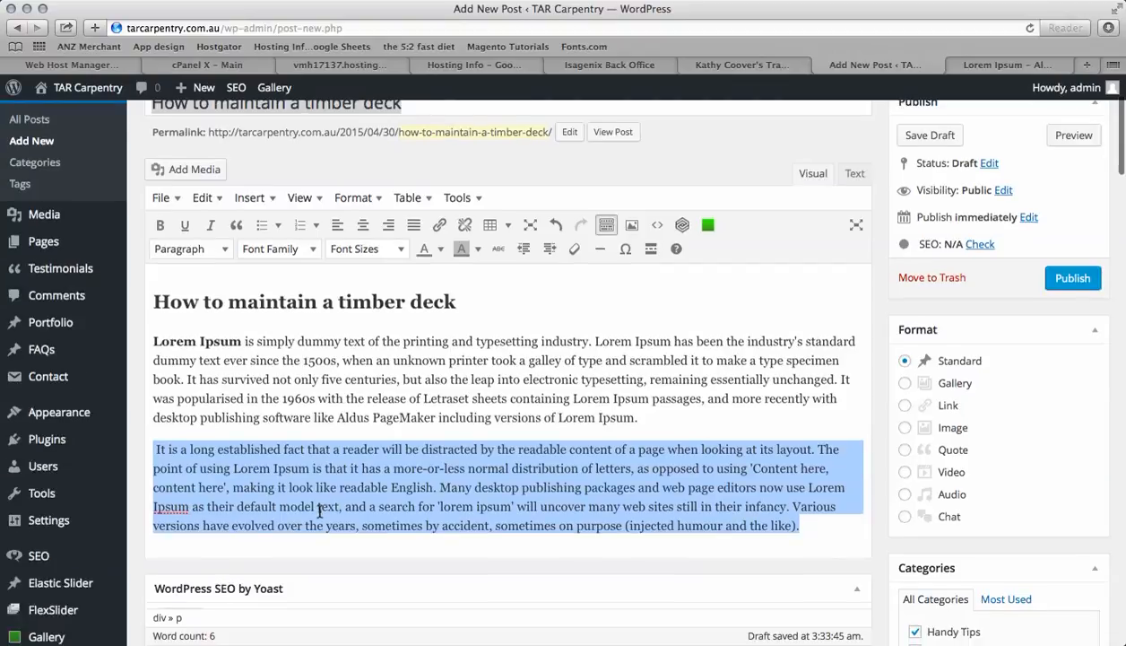
pyautogui.click(313, 523)
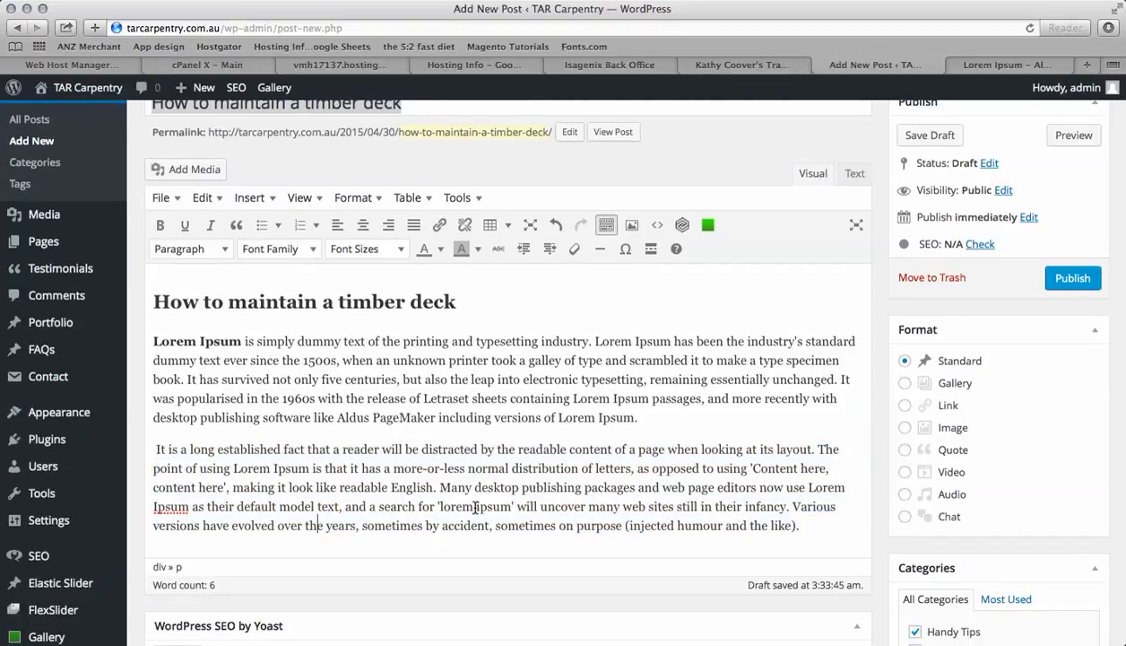
pyautogui.scroll(1, 437, 444)
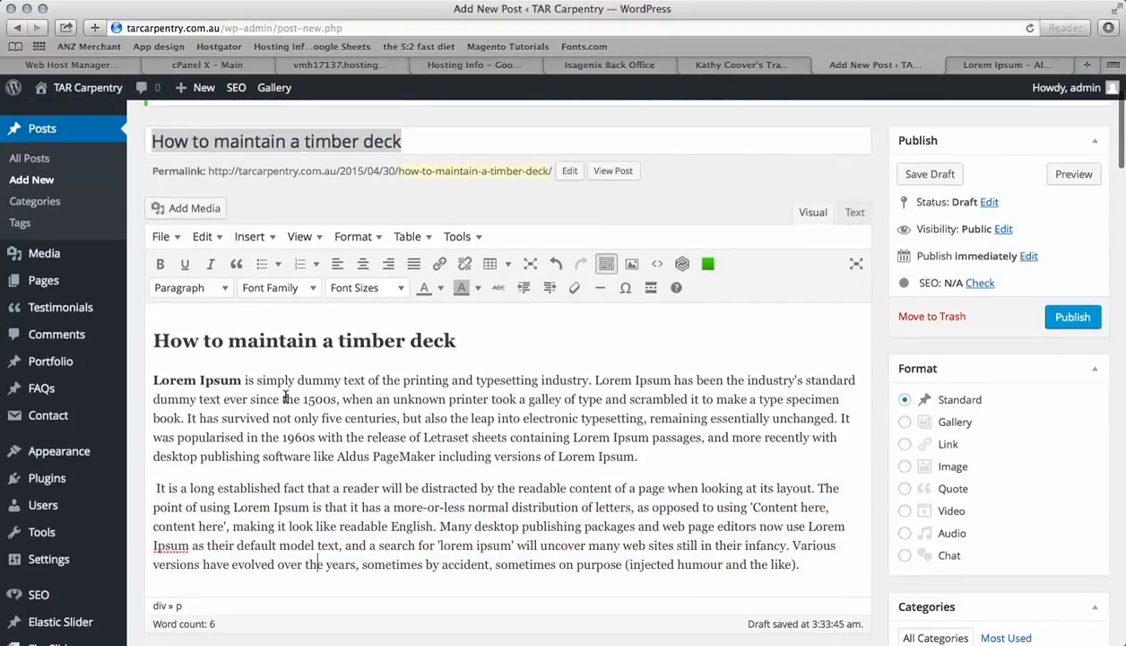
pyautogui.click(153, 350)
pyautogui.press('super+a')
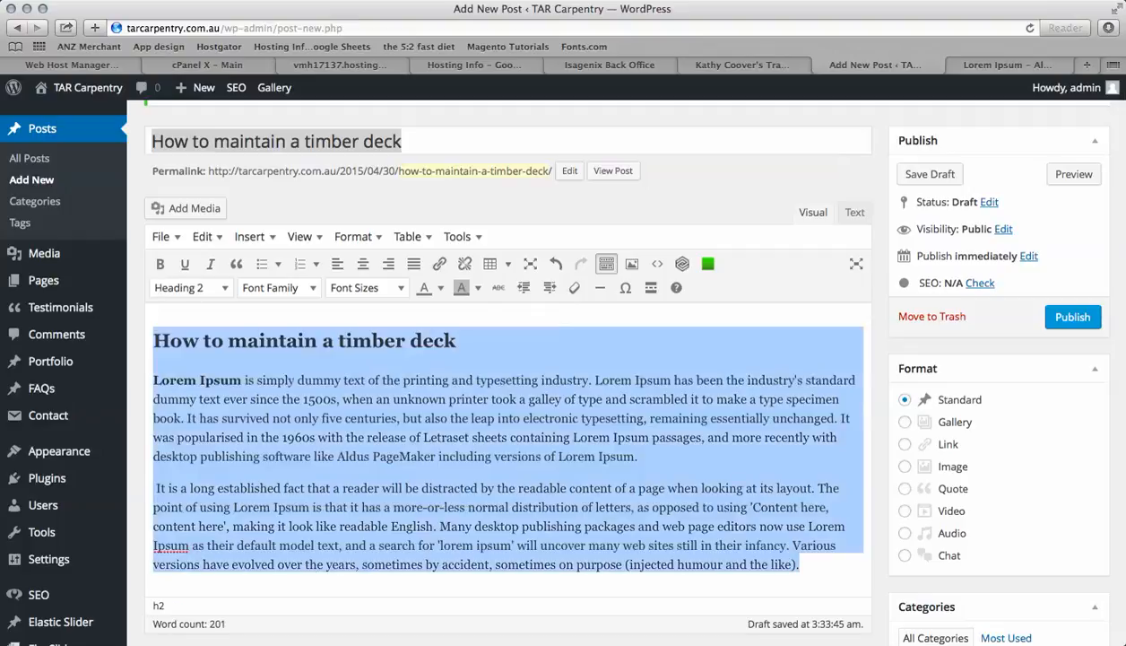
pyautogui.click(313, 295)
pyautogui.click(265, 341)
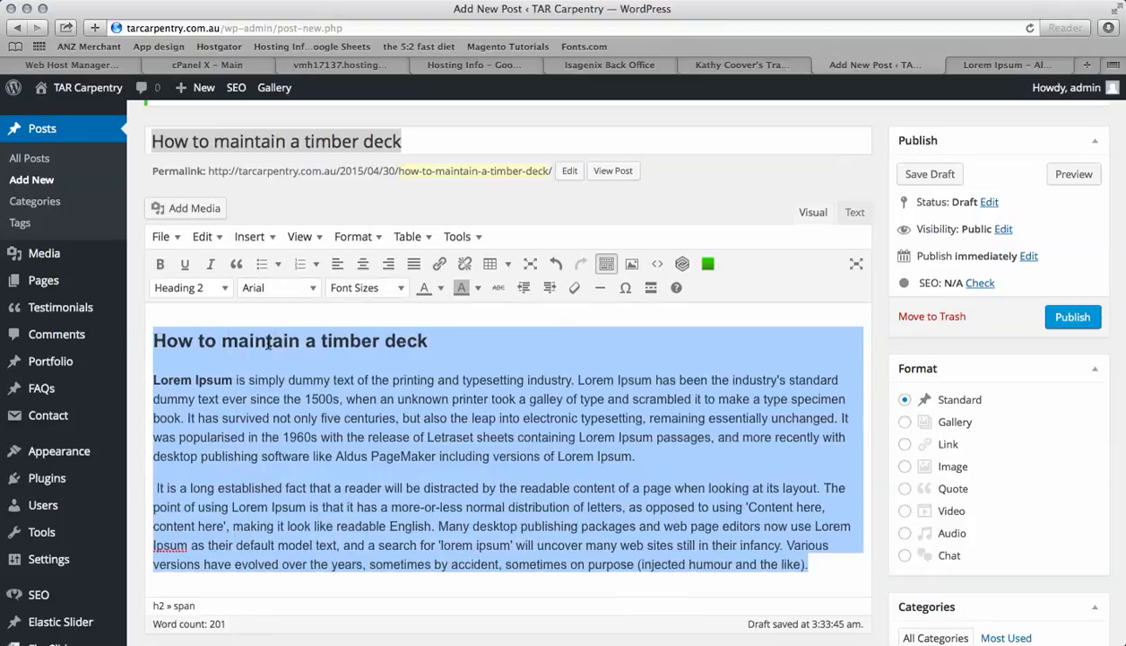
# Colour the opening words Lorem Ipsum blue
pyautogui.click(295, 381)
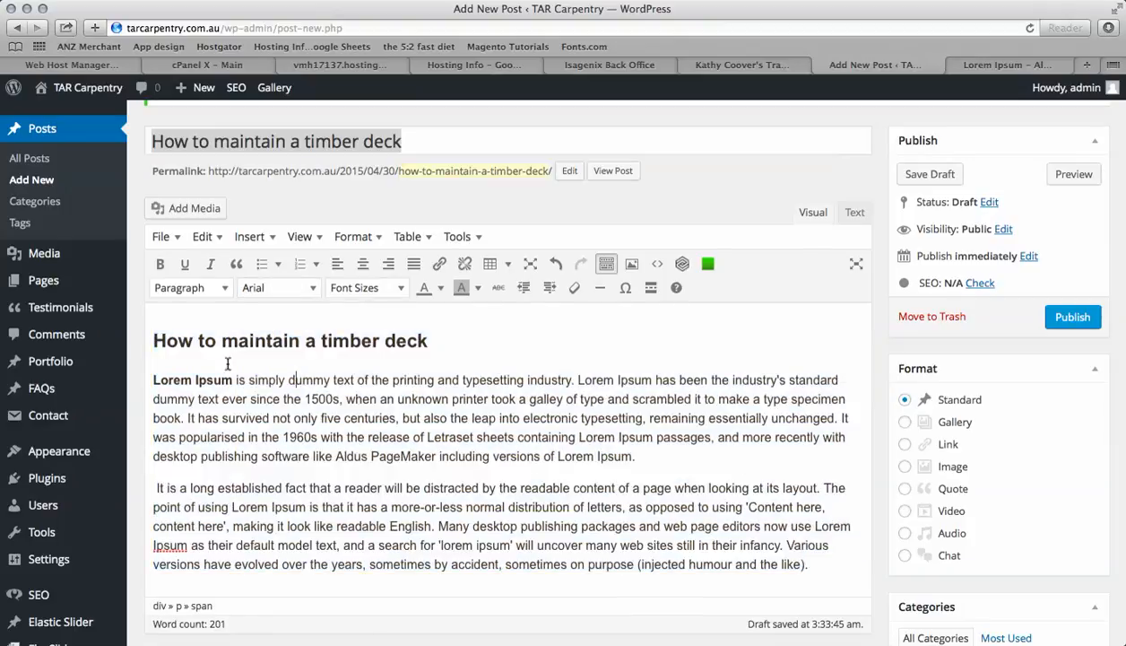
pyautogui.moveTo(152, 380); pyautogui.dragTo(233, 381)
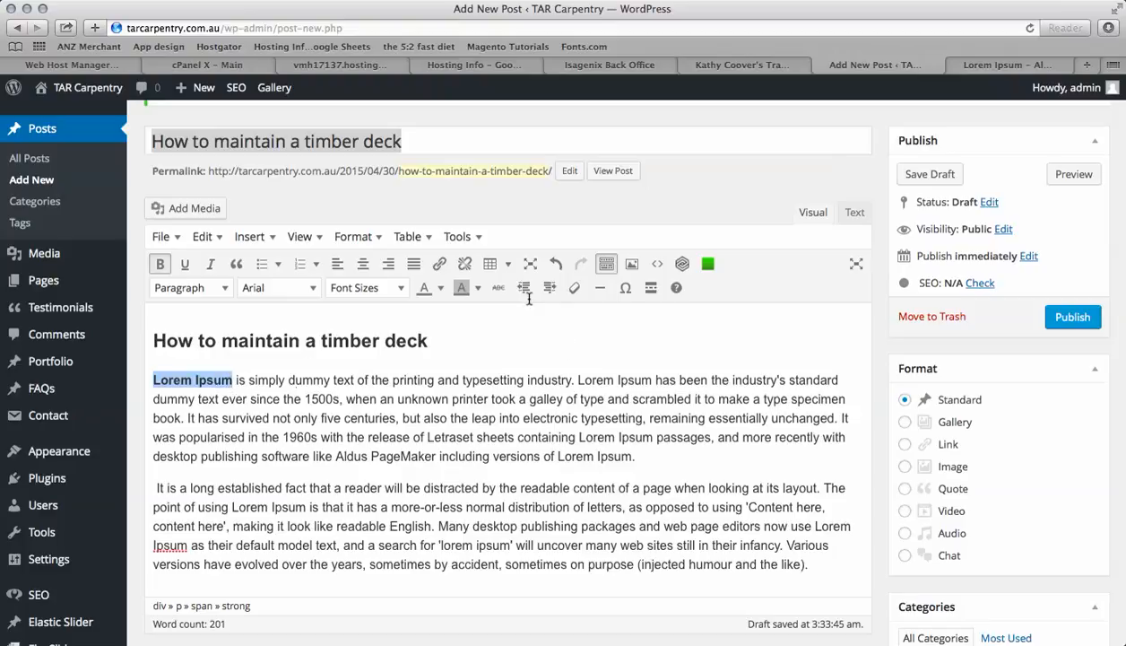
pyautogui.click(441, 289)
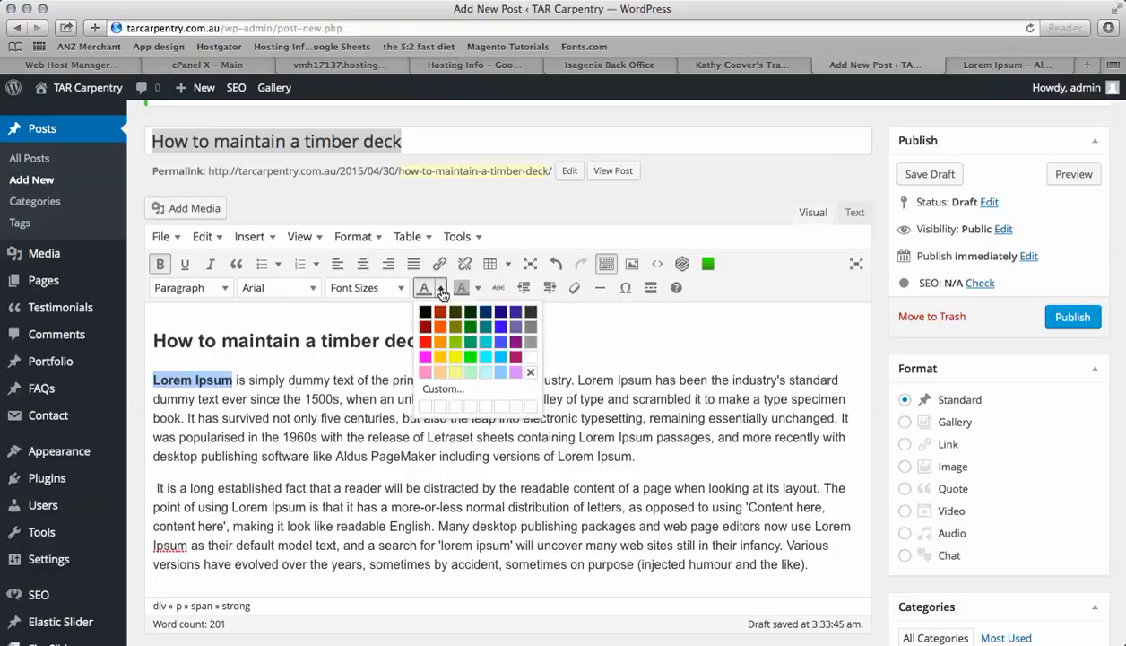
pyautogui.click(500, 327)
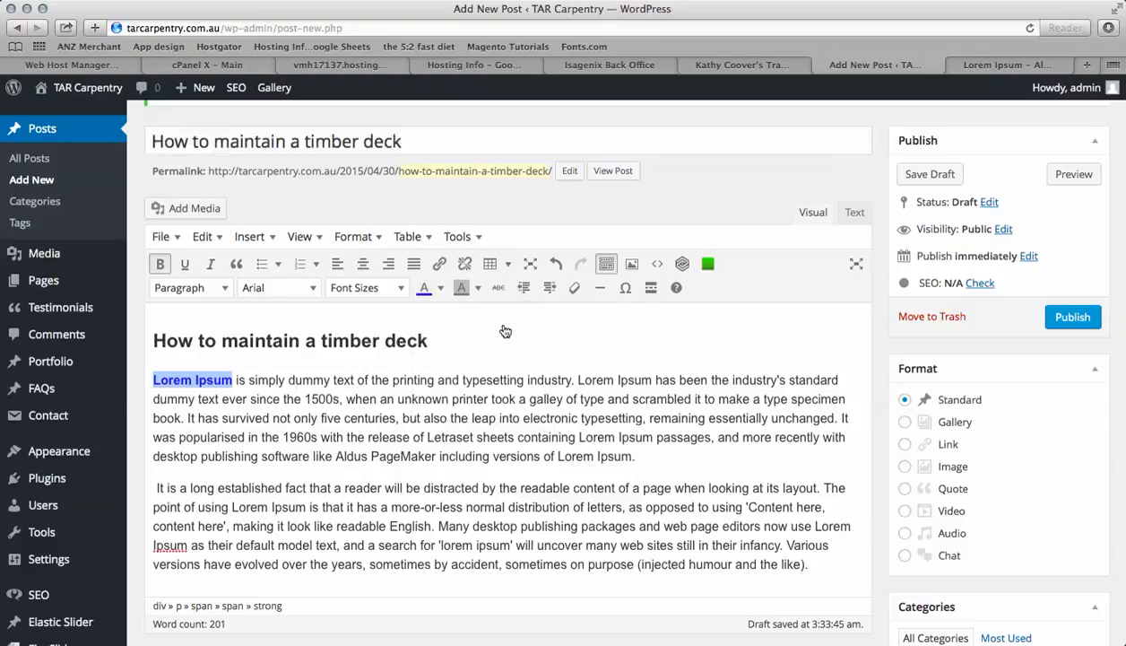
pyautogui.click(446, 439)
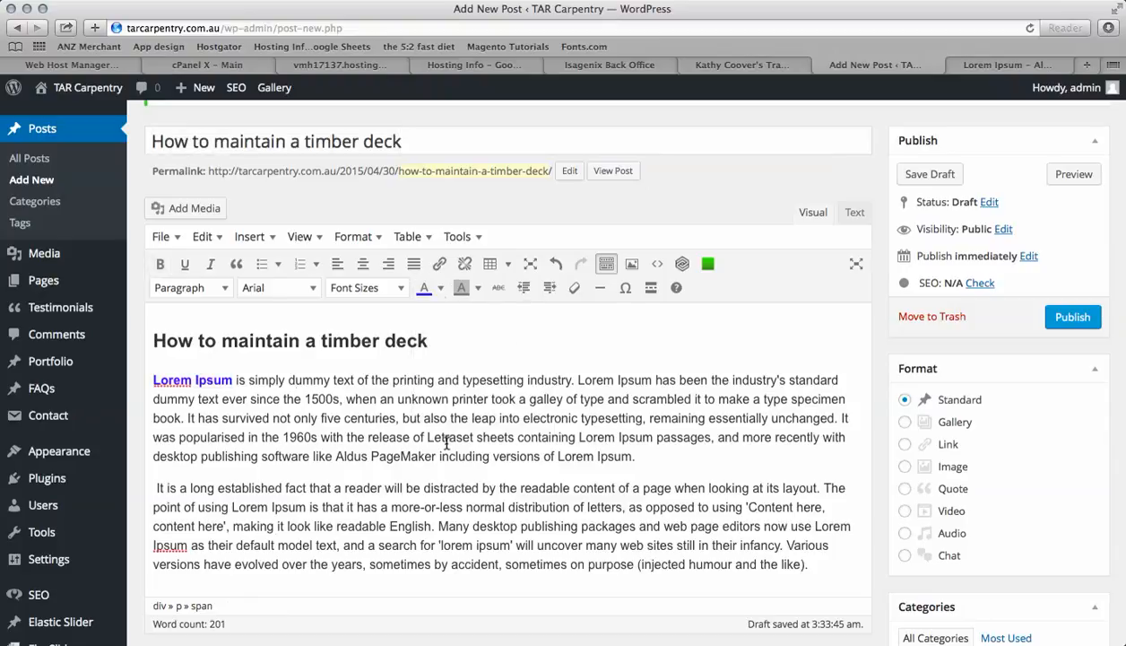
# Apply a custom text colour of 4548b0 to the selected text
pyautogui.click(440, 288)
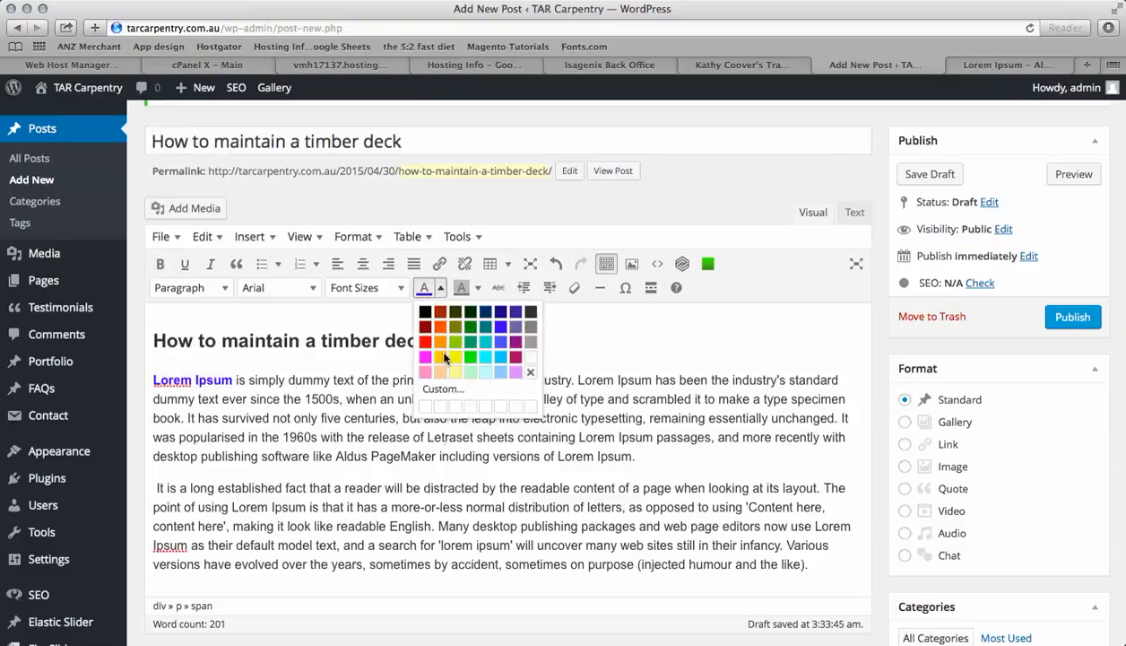
pyautogui.click(437, 391)
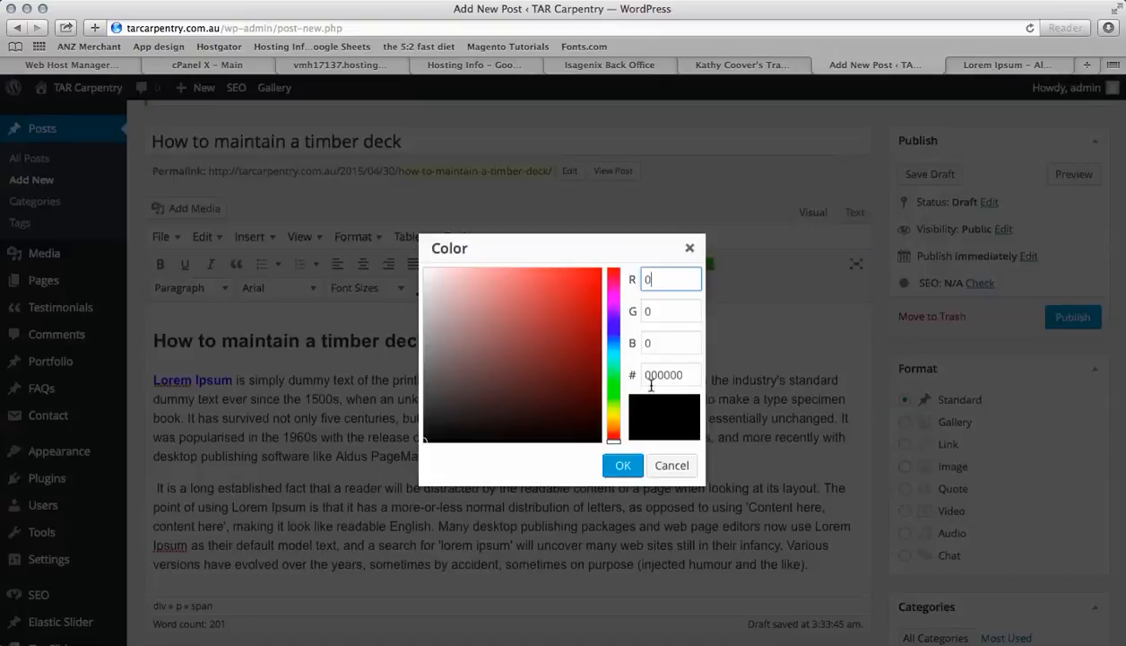
pyautogui.click(683, 375)
pyautogui.moveTo(683, 375); pyautogui.dragTo(646, 375)
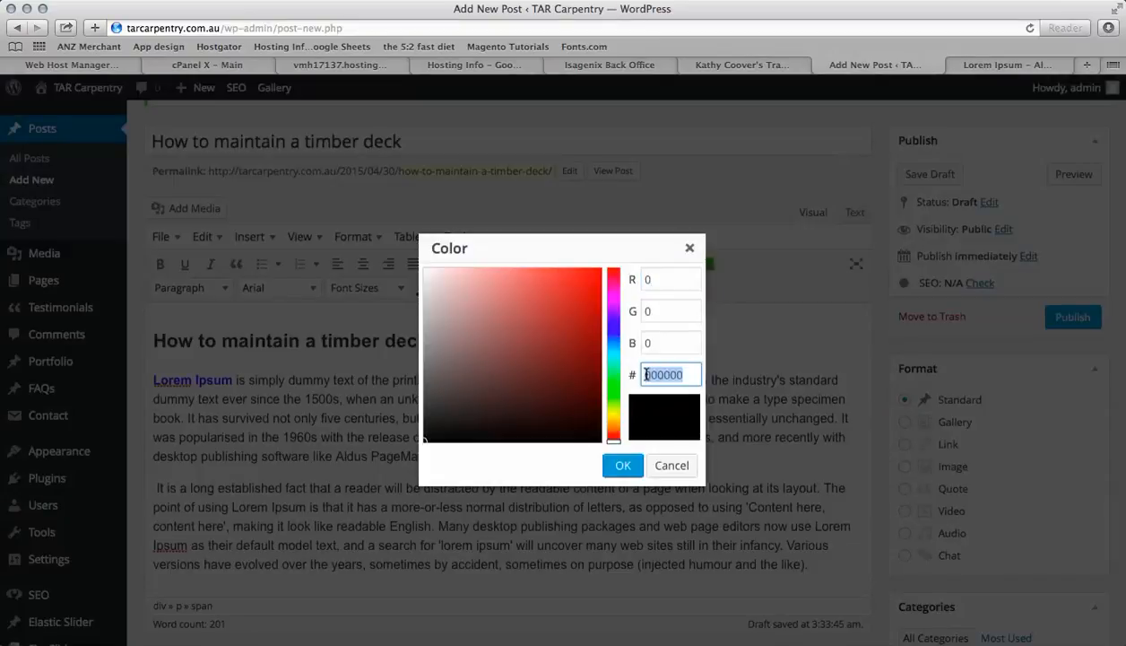
pyautogui.moveTo(516, 372)
pyautogui.mouseDown()
pyautogui.moveTo(546, 334)
pyautogui.moveTo(548, 344)
pyautogui.moveTo(521, 309)
pyautogui.moveTo(515, 358)
pyautogui.moveTo(509, 295)
pyautogui.moveTo(520, 322)
pyautogui.moveTo(548, 322)
pyautogui.moveTo(533, 320)
pyautogui.mouseUp()
pyautogui.click(613, 325)
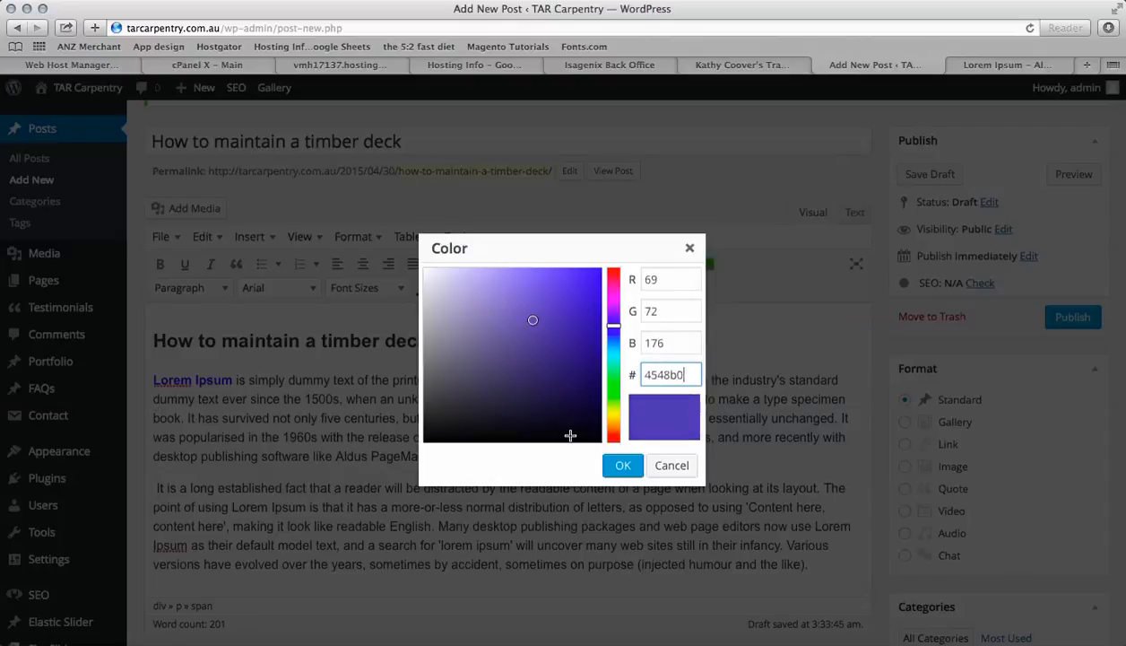
pyautogui.click(623, 464)
# Select the word Letraset in the first paragraph and set its text colour to black
pyautogui.click(492, 450)
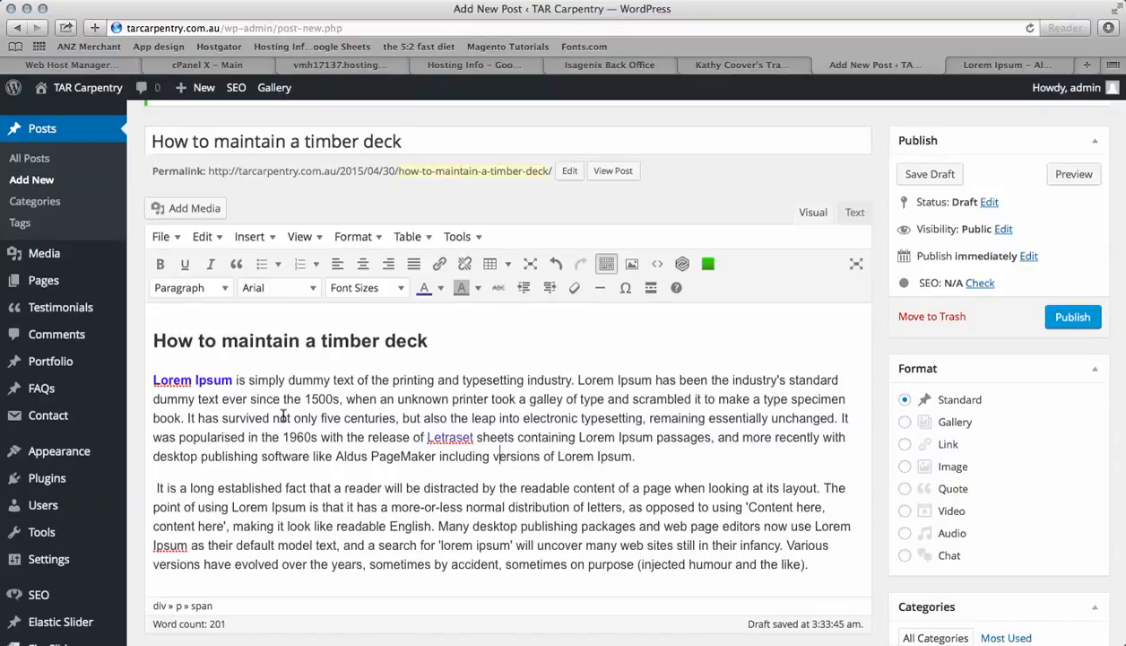
pyautogui.click(470, 433)
pyautogui.doubleClick(442, 432)
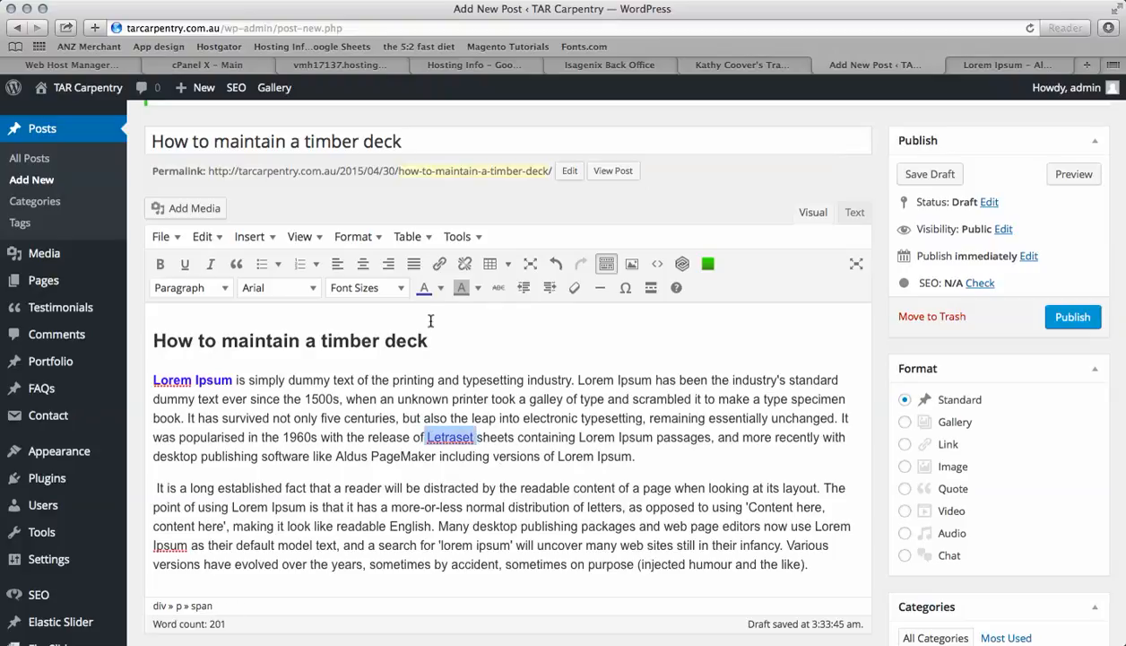
pyautogui.click(441, 289)
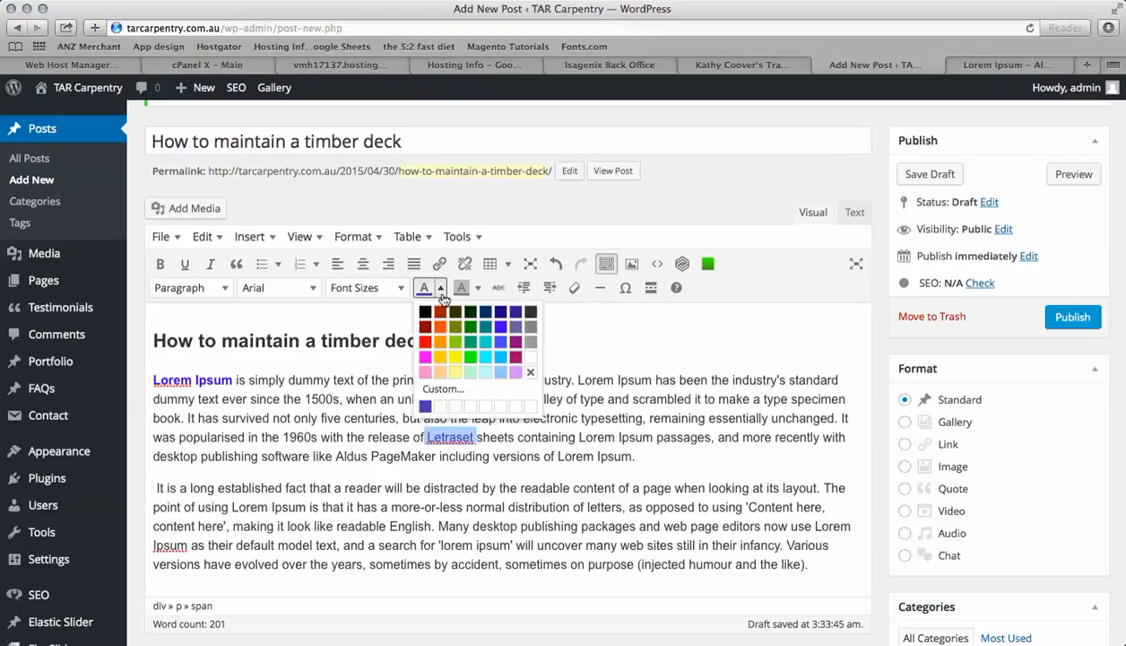
pyautogui.click(422, 311)
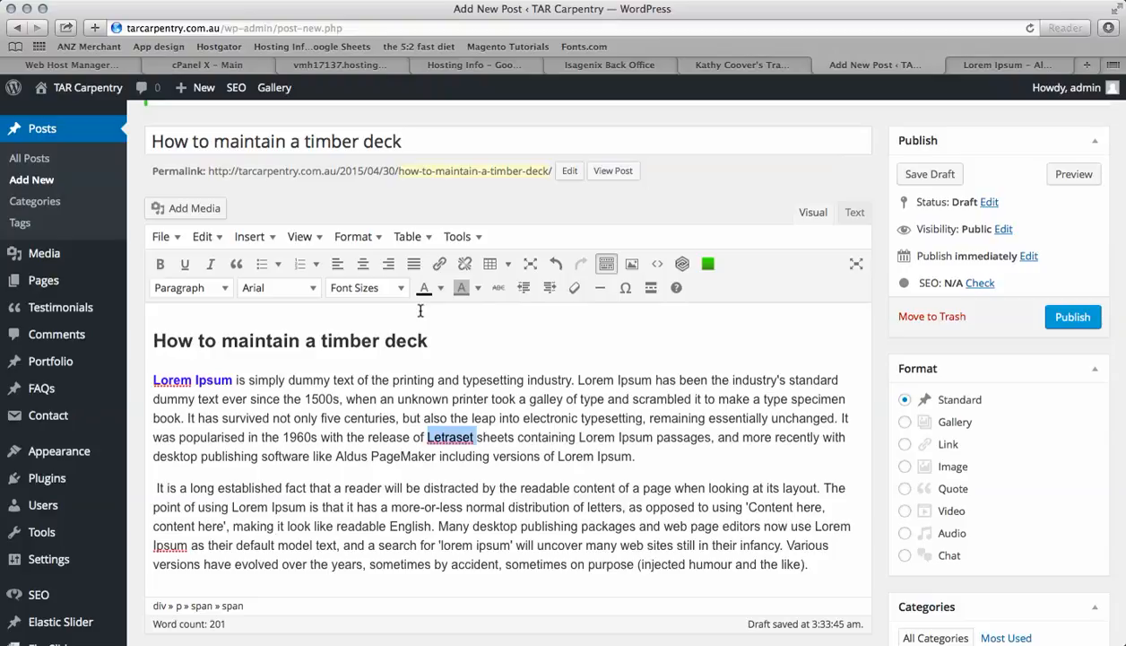
pyautogui.click(464, 452)
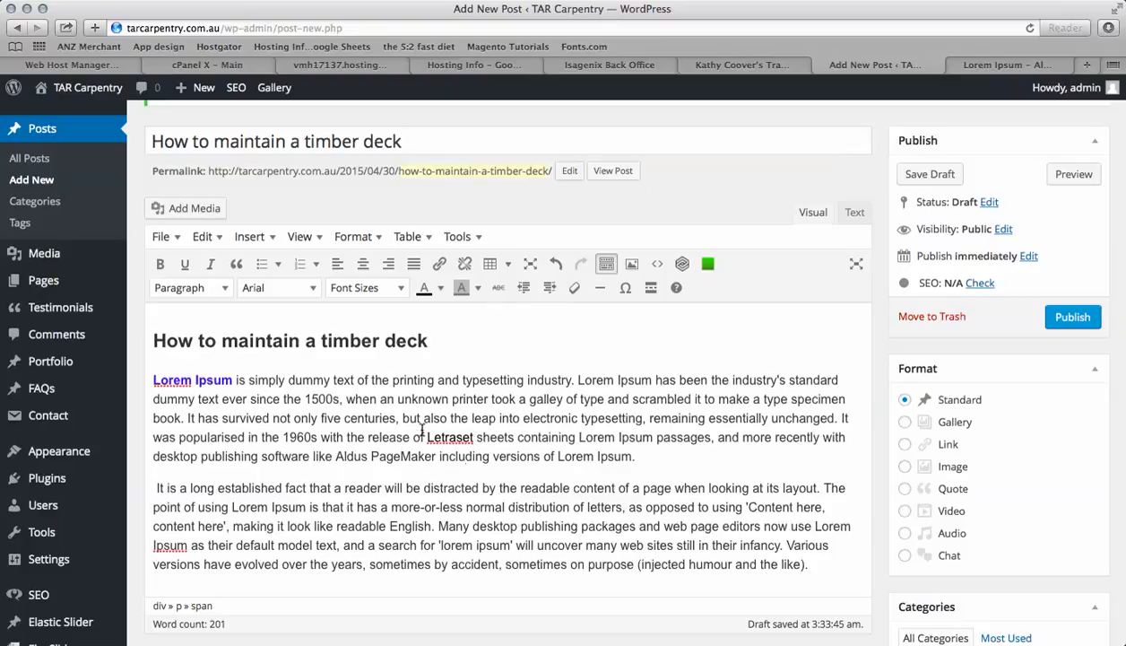
# In the other browser tab, open tarcarpentry.com.au, go to the Decking page and copy its address
pyautogui.click(980, 67)
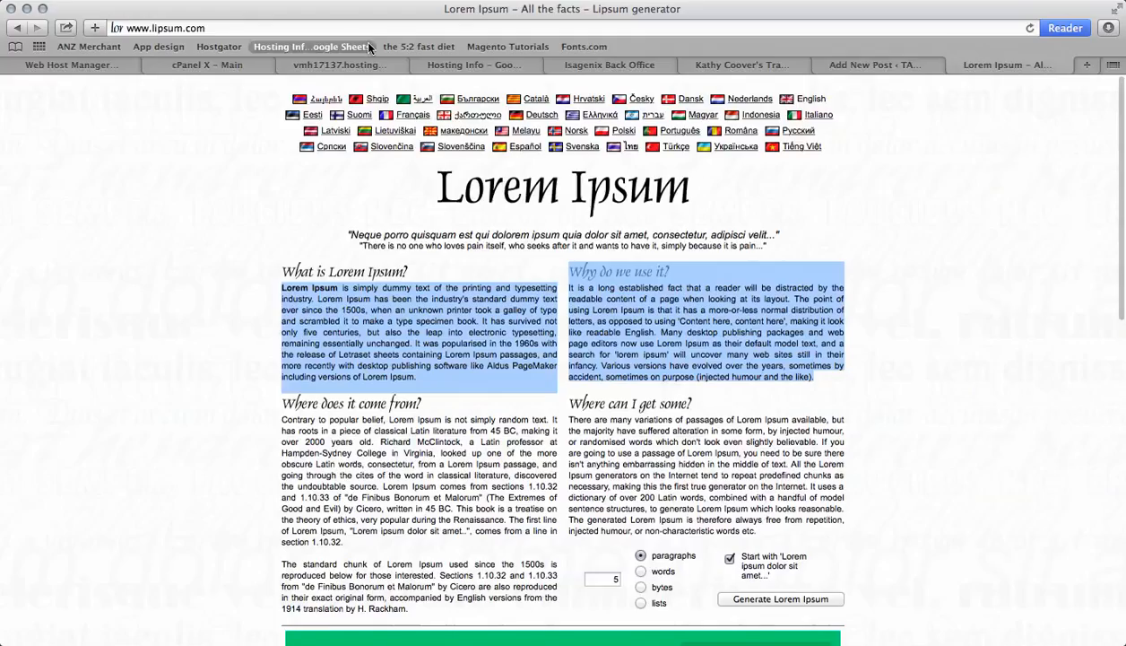
pyautogui.click(218, 34)
pyautogui.write('tarcarpentry.com.au')
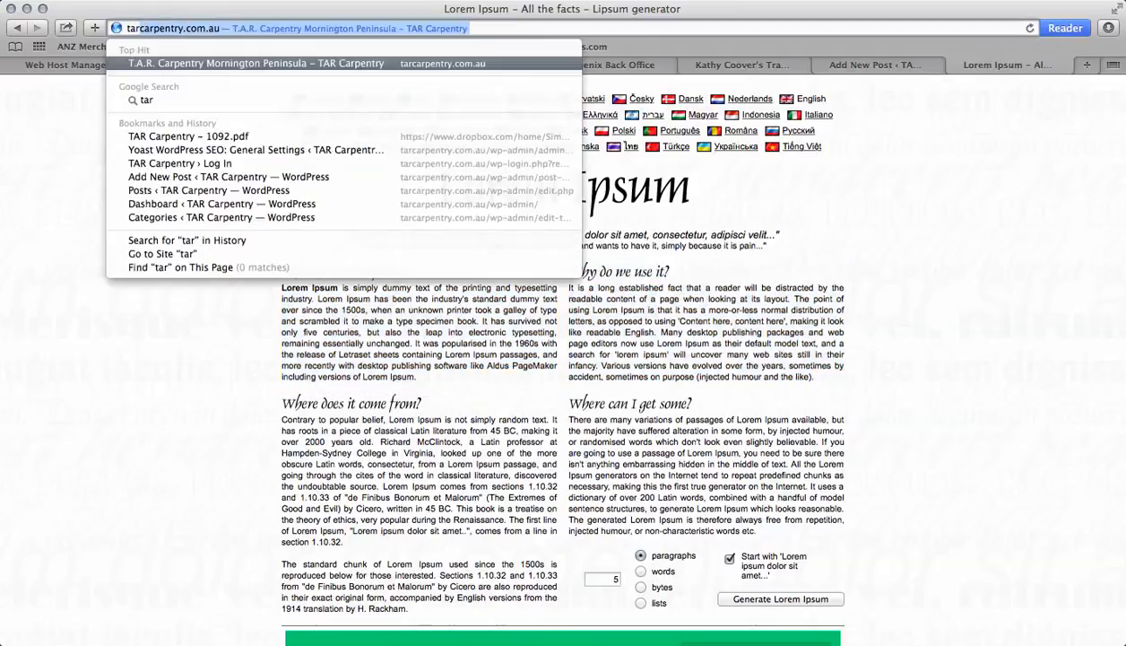
pyautogui.press('Return')
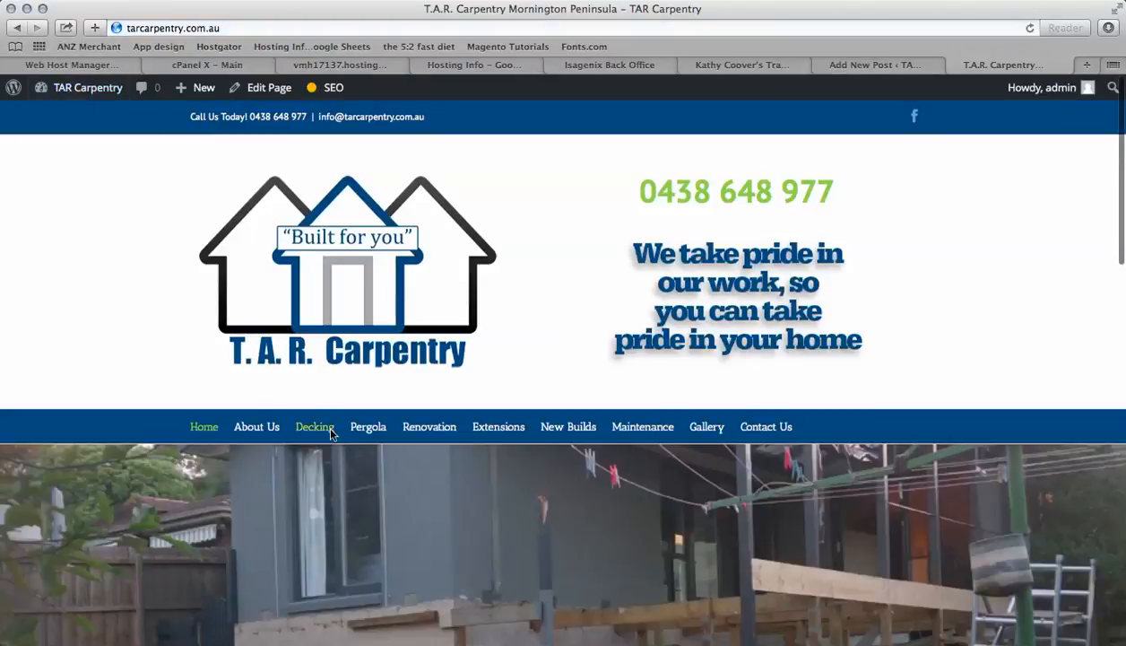
pyautogui.click(316, 430)
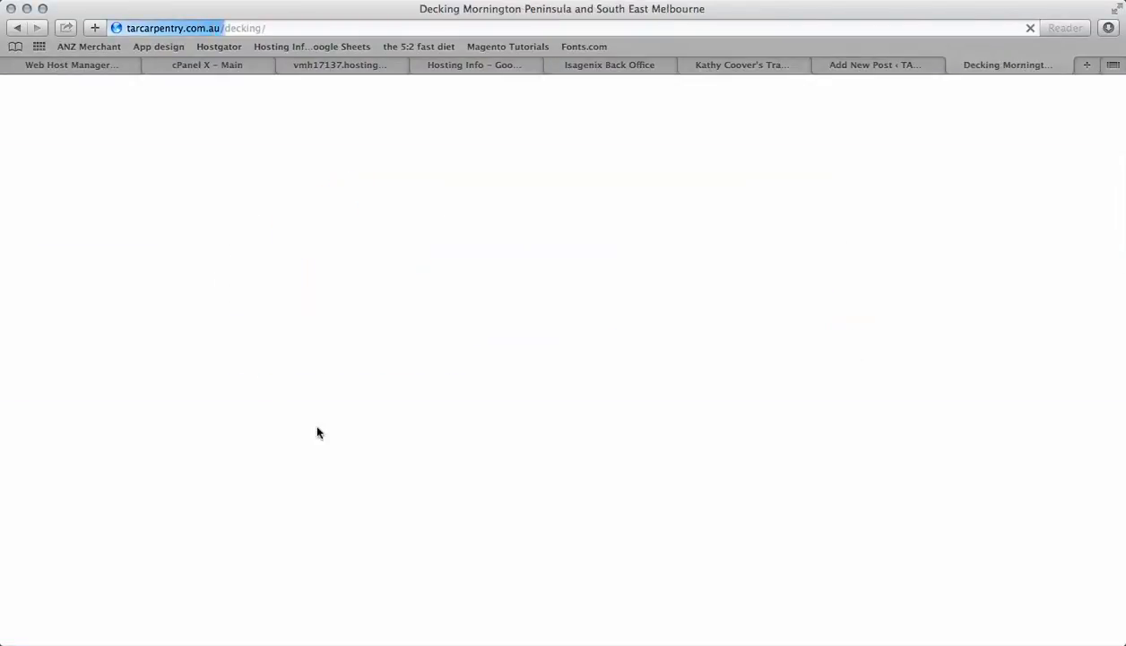
pyautogui.click(279, 25)
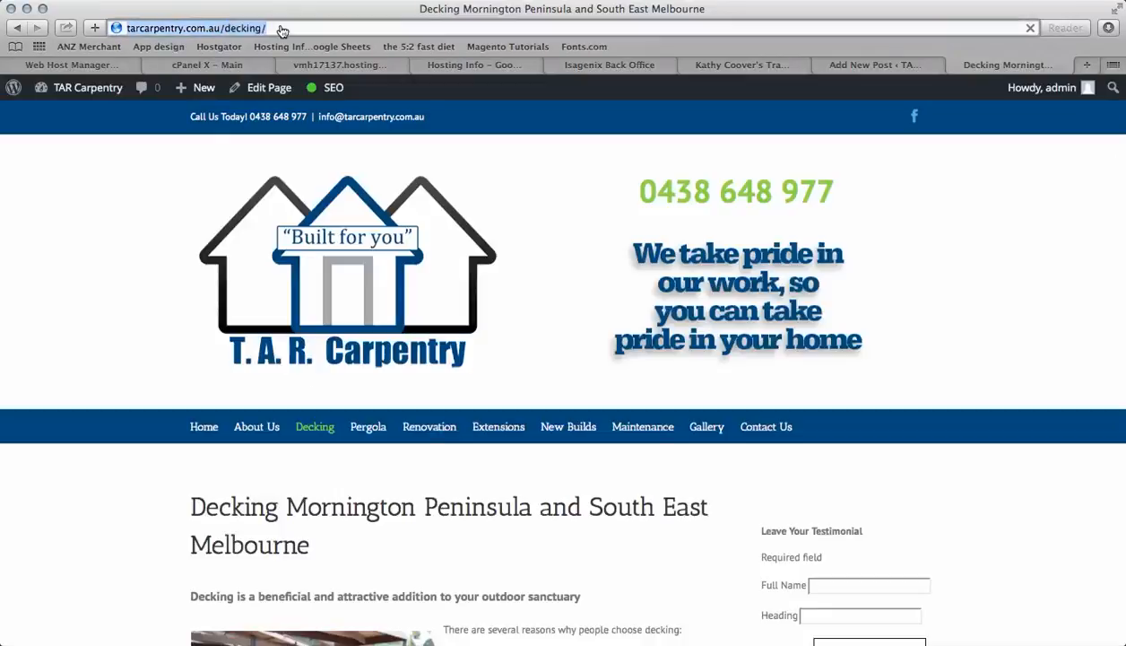
pyautogui.click(283, 28)
pyautogui.moveTo(282, 28); pyautogui.dragTo(120, 31)
pyautogui.press('super+c')
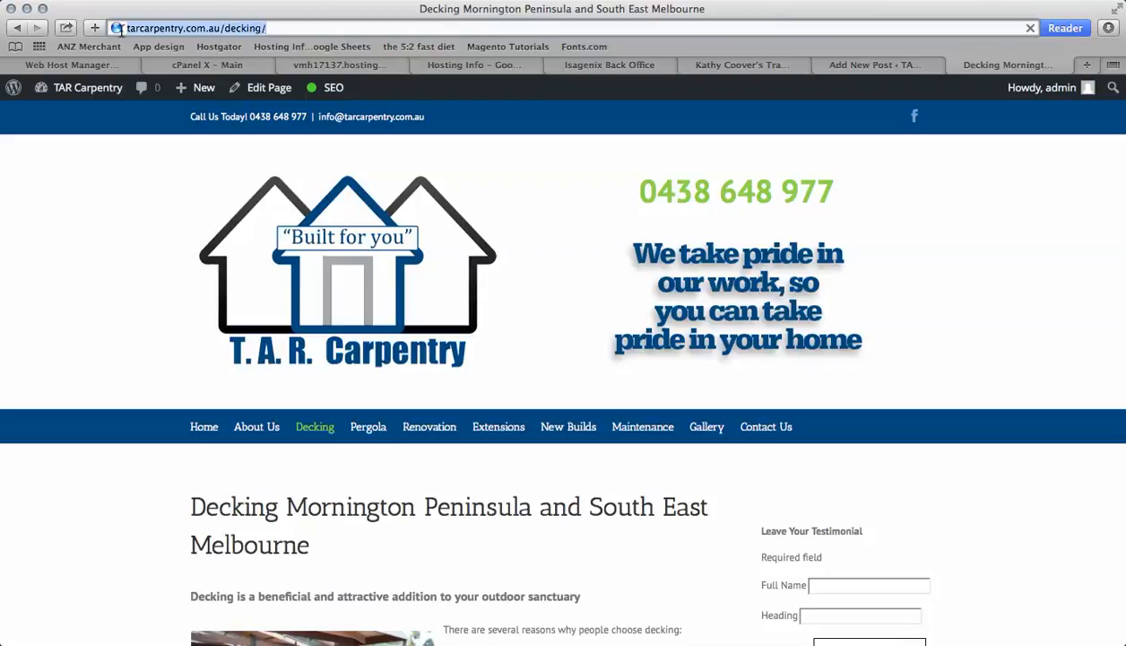
pyautogui.click(870, 66)
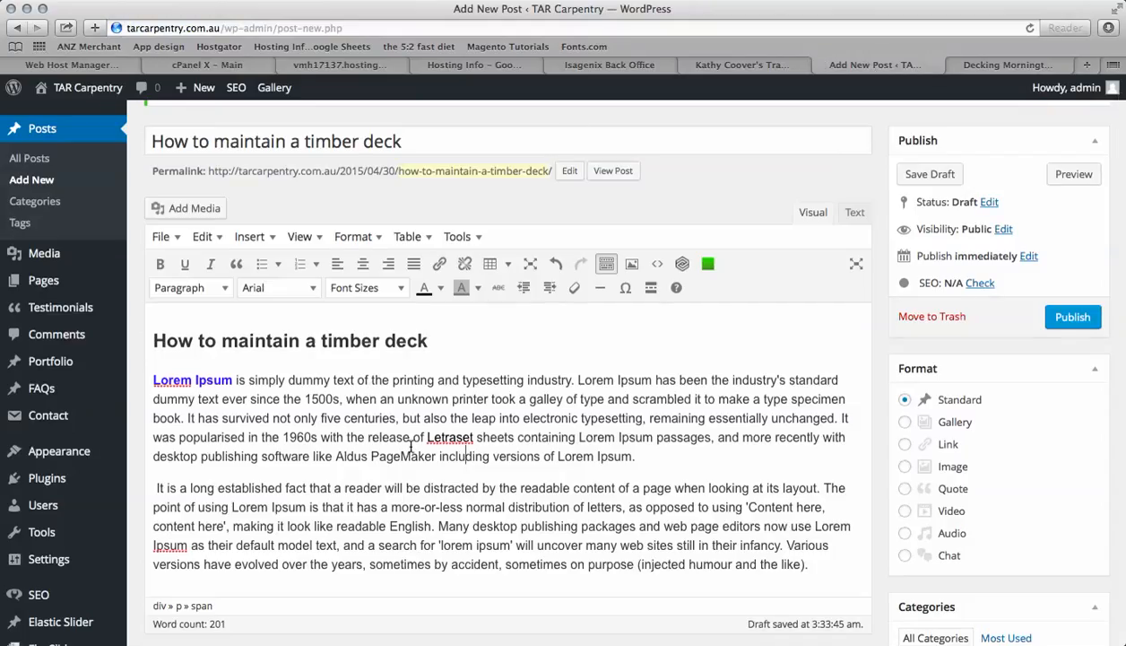
pyautogui.click(472, 436)
pyautogui.doubleClick(428, 437)
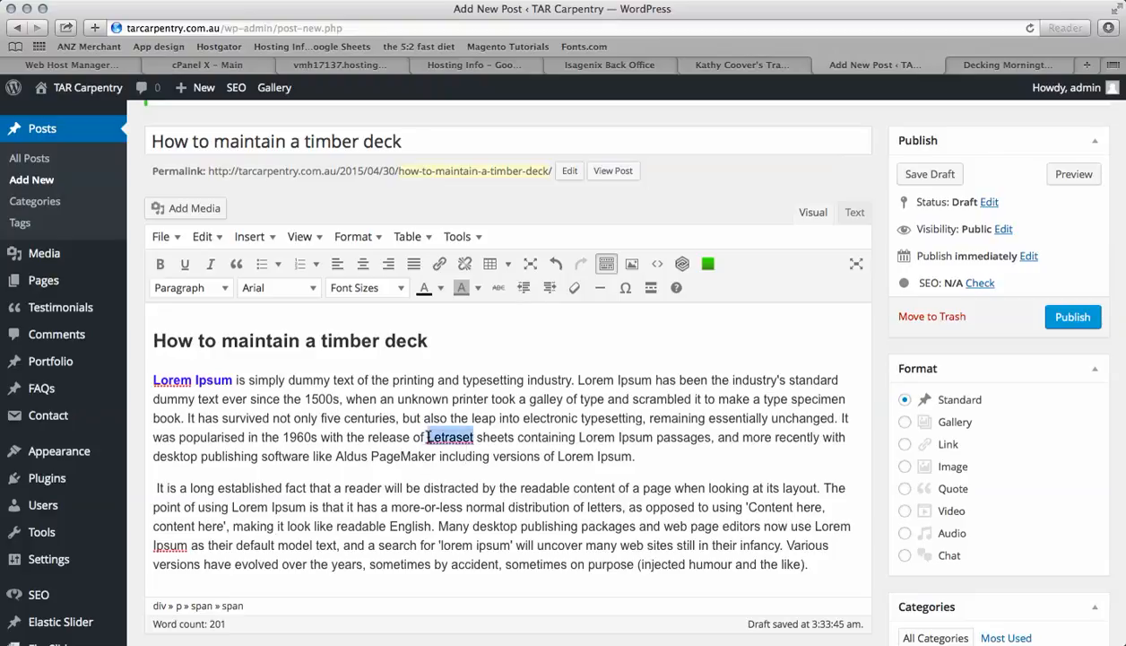
pyautogui.click(428, 437)
pyautogui.moveTo(427, 437); pyautogui.dragTo(478, 437)
pyautogui.click(440, 265)
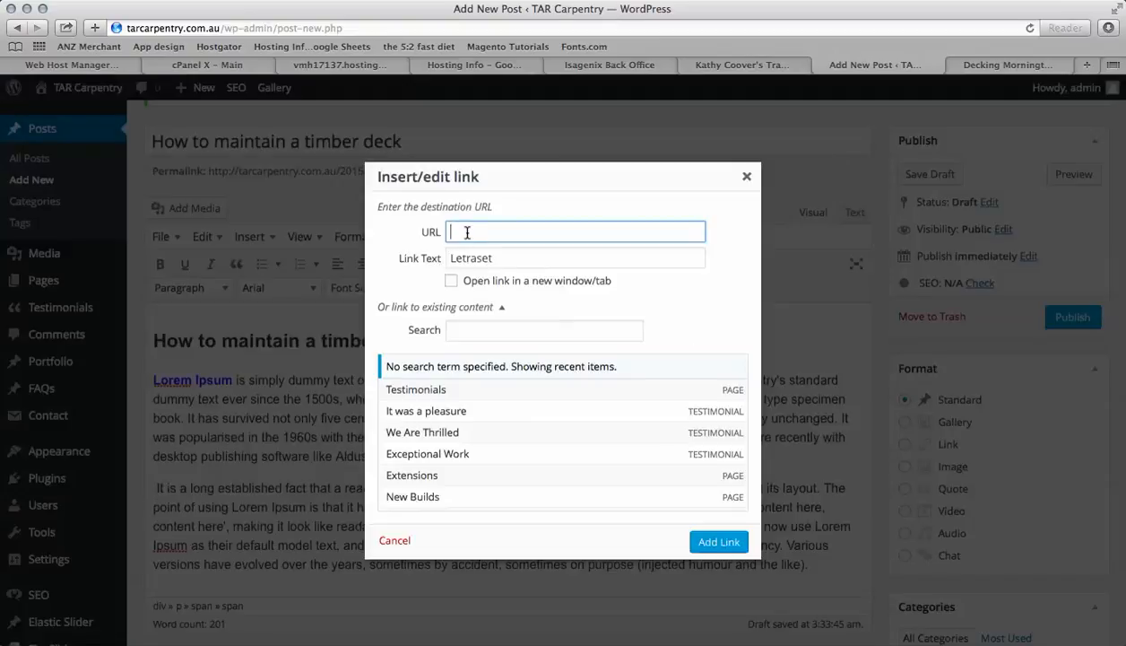
pyautogui.press('super+v')
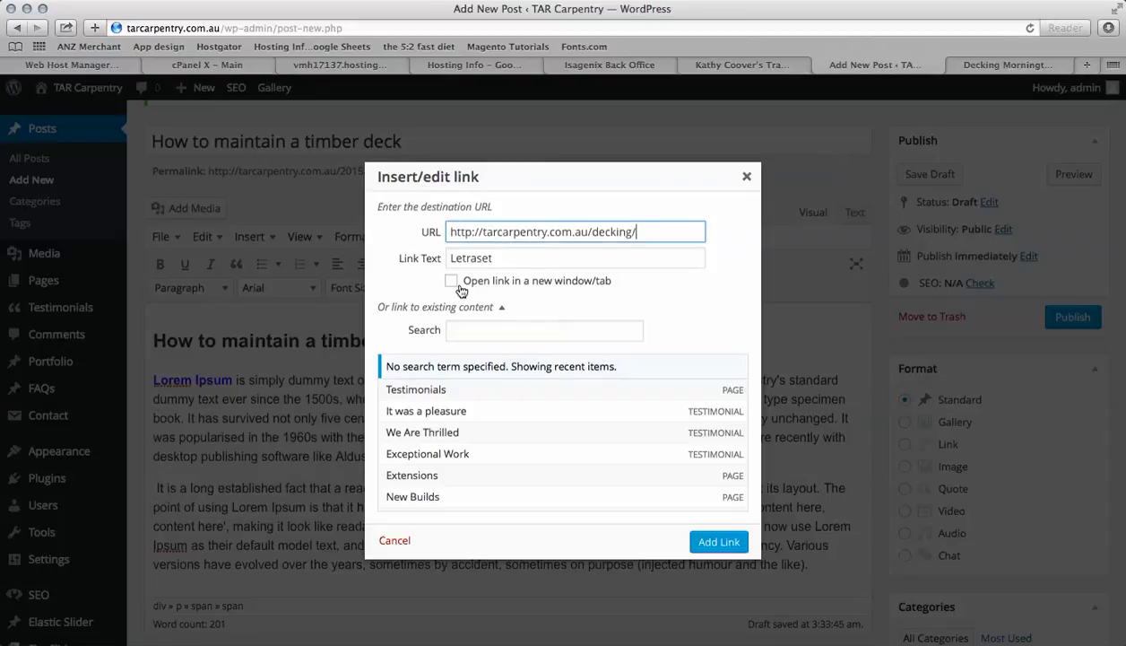
pyautogui.click(452, 282)
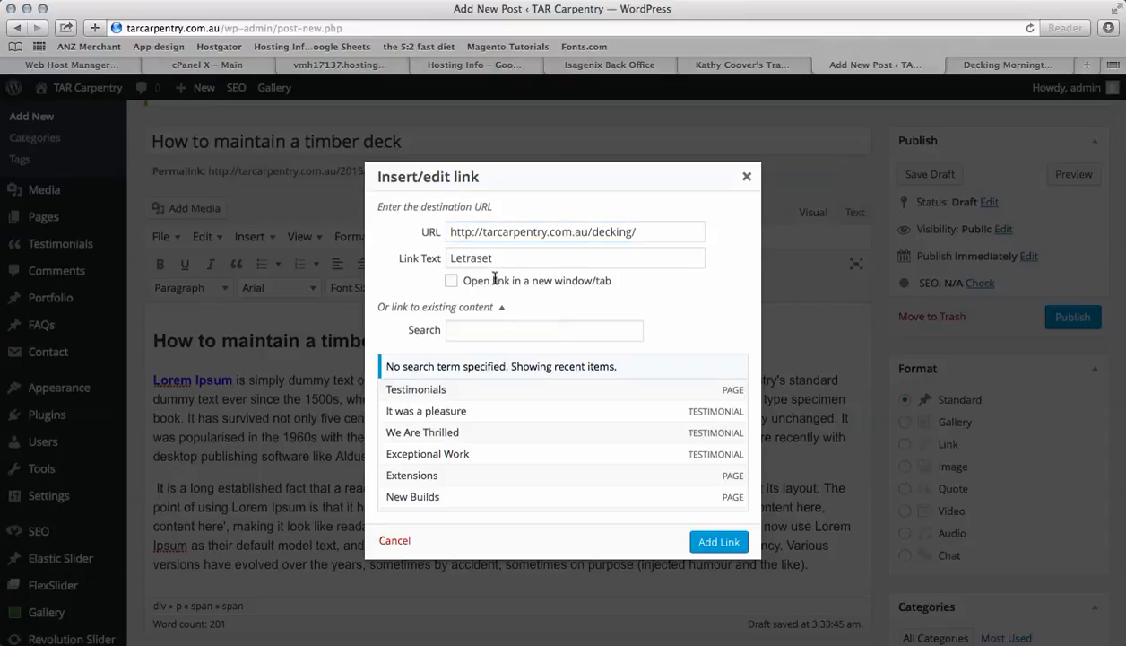
pyautogui.click(706, 542)
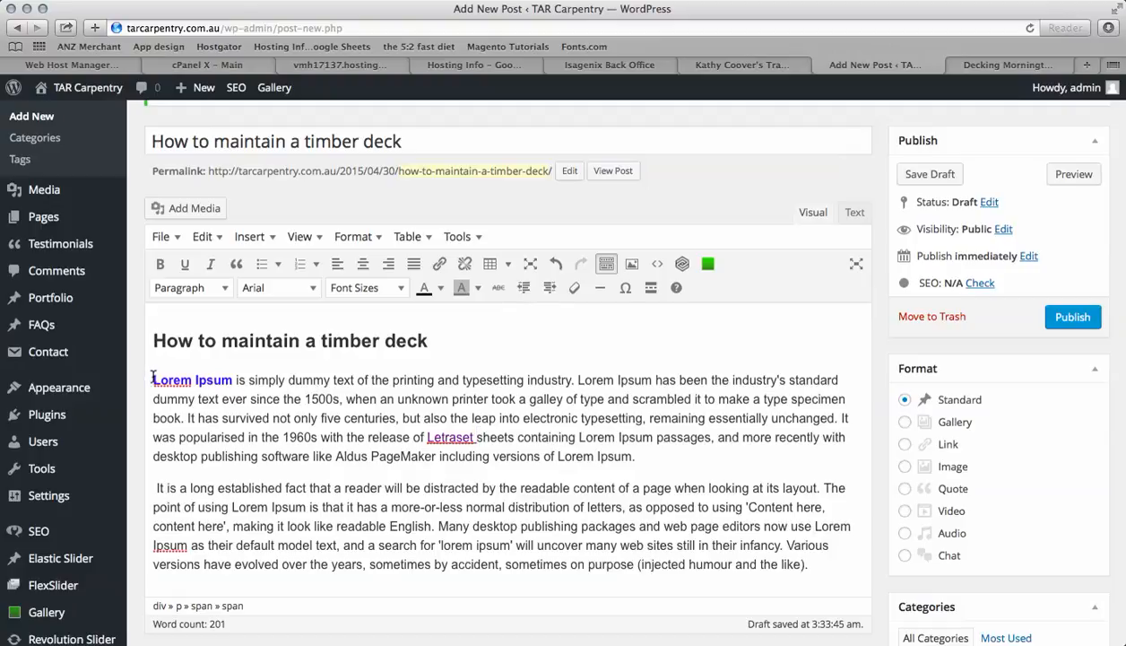
# Open Add Media at the post heading, pick the decking-area image from the library and set its size to Medium 300 × 225
pyautogui.click(152, 340)
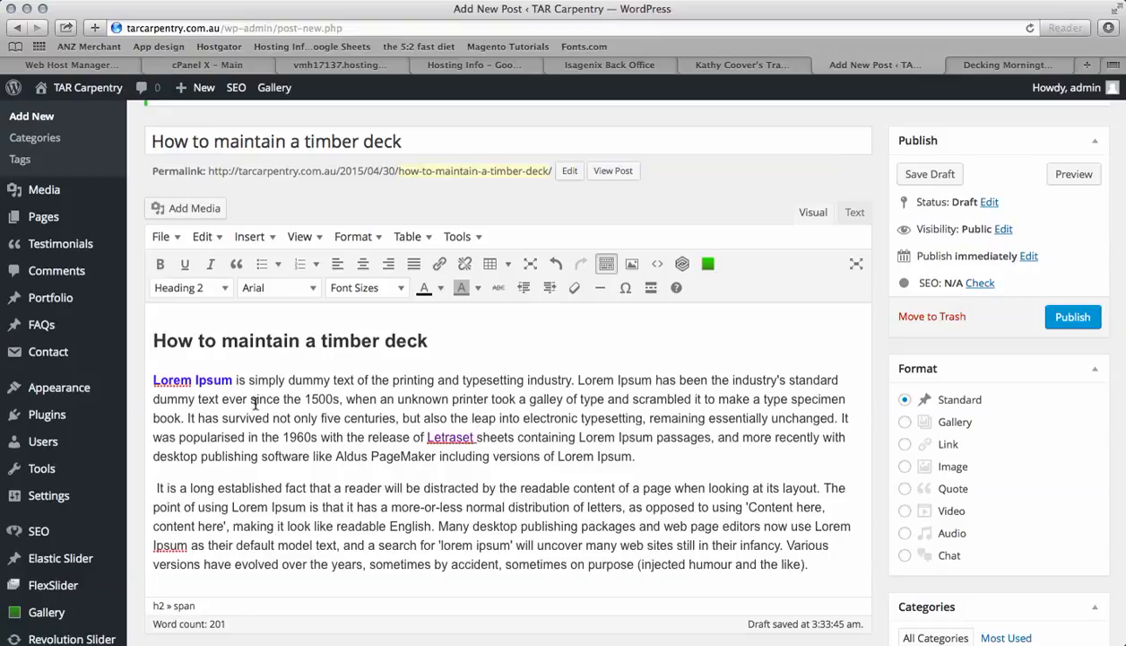
pyautogui.click(189, 208)
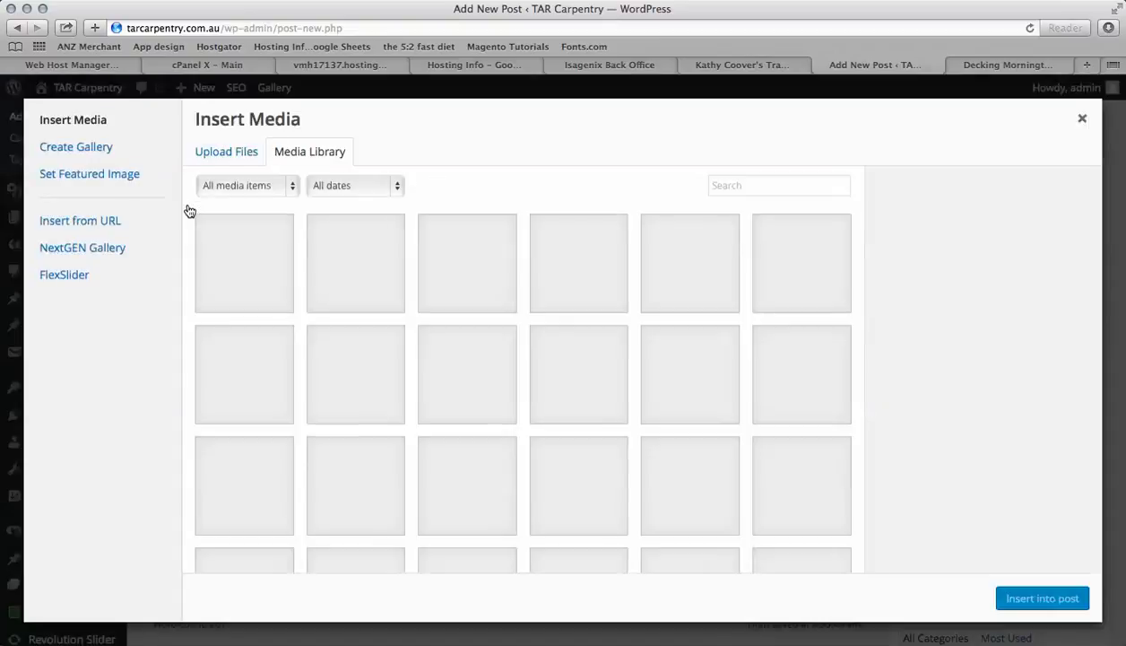
pyautogui.scroll(-2, 501, 425)
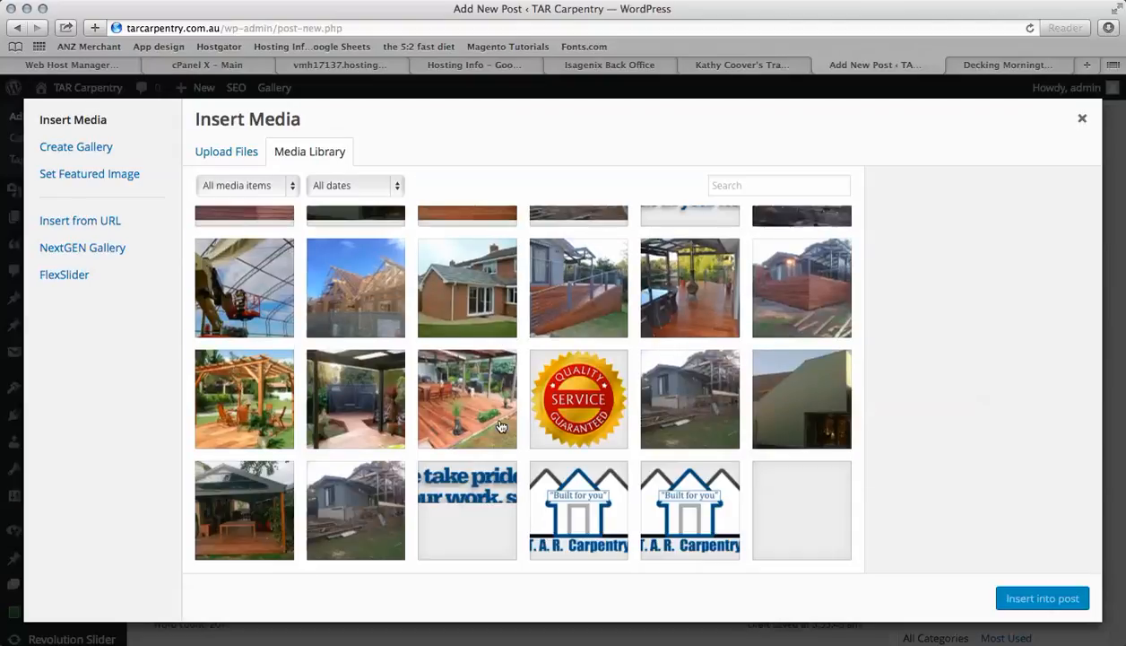
pyautogui.scroll(2, 501, 425)
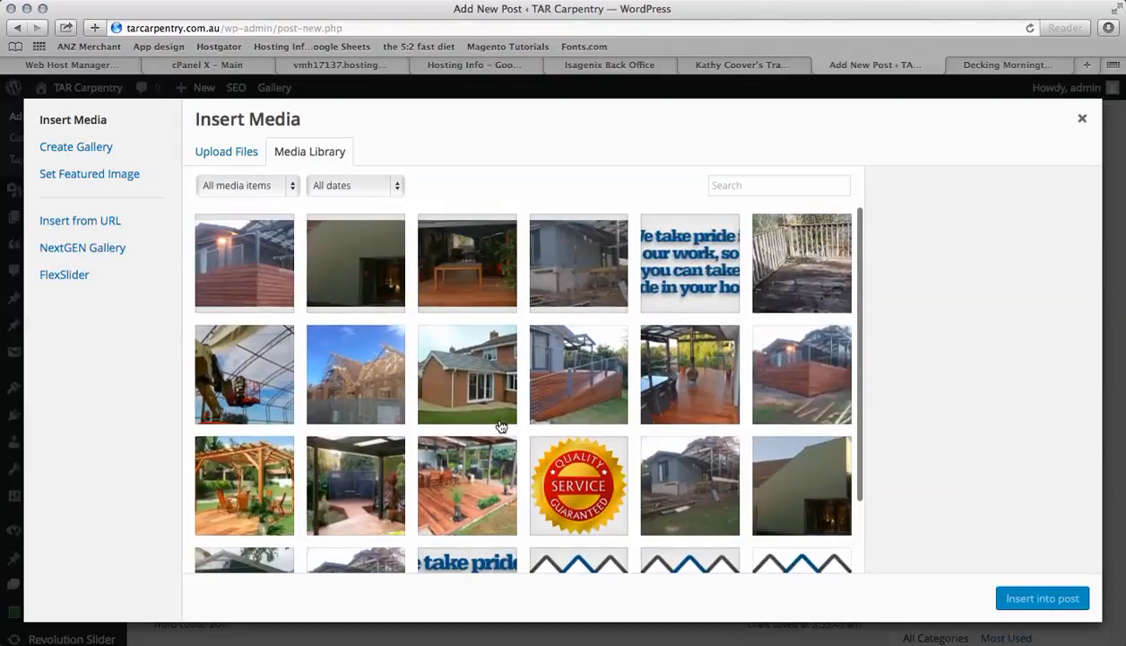
pyautogui.click(245, 162)
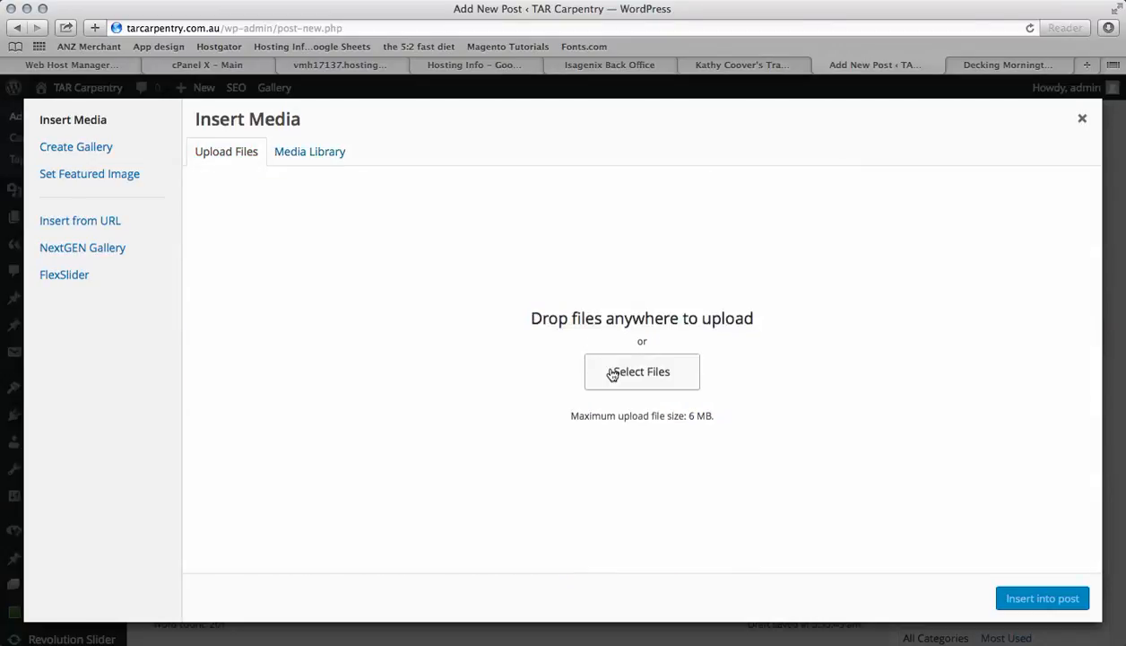
pyautogui.click(304, 155)
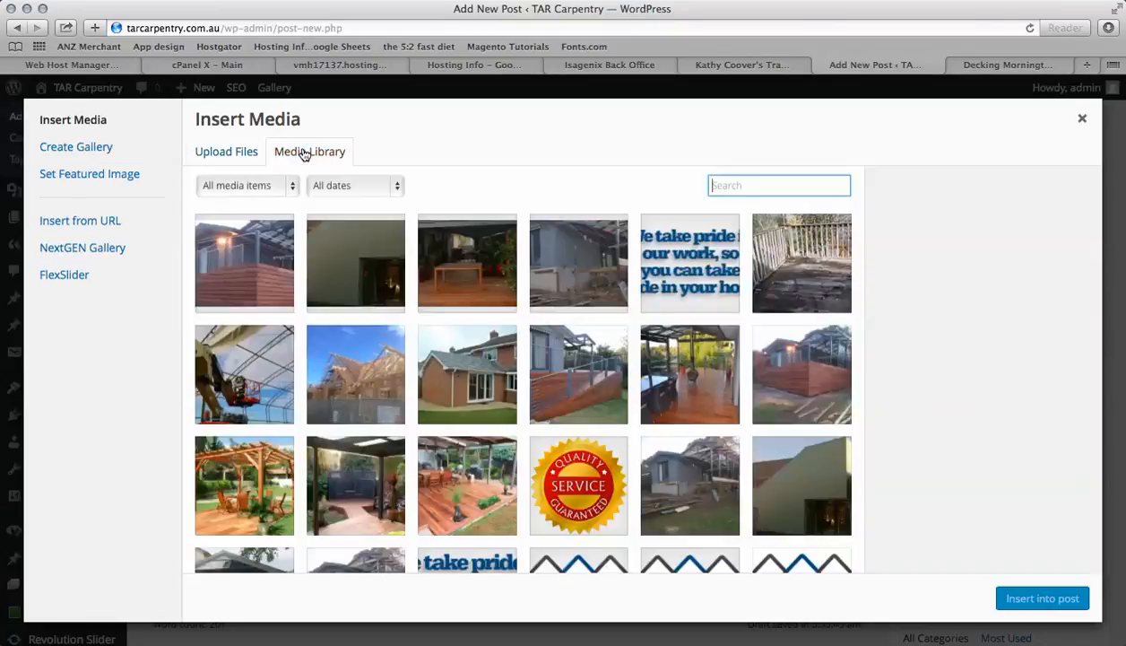
pyautogui.scroll(-2, 411, 405)
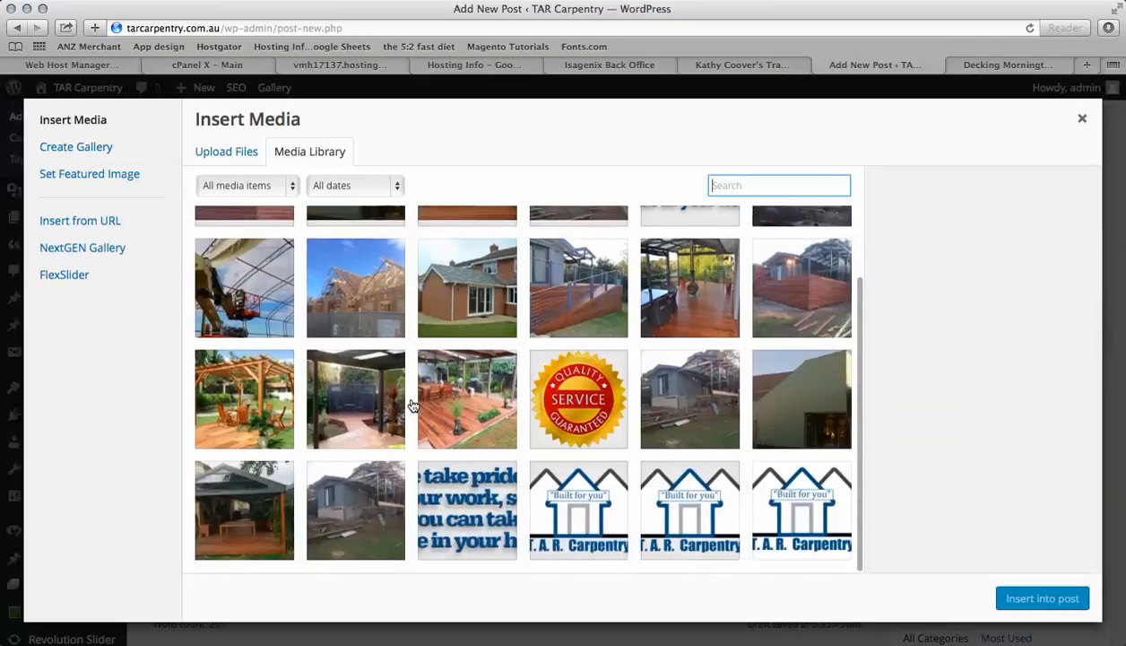
pyautogui.click(454, 400)
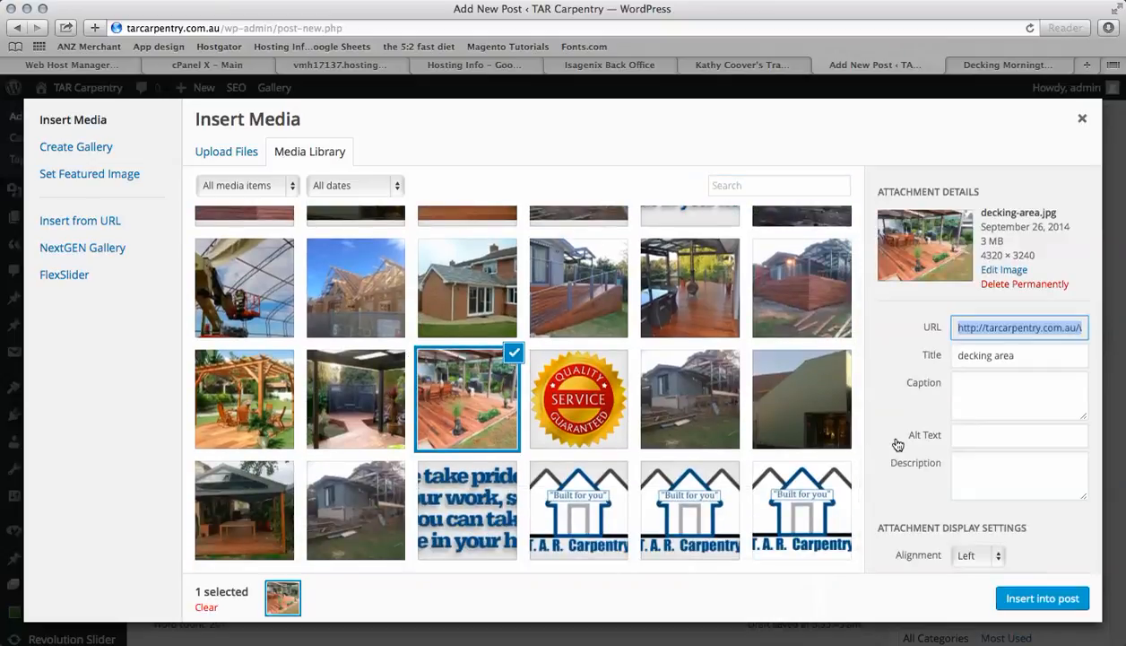
pyautogui.scroll(-3, 897, 445)
pyautogui.scroll(3, 897, 443)
pyautogui.scroll(-3, 897, 443)
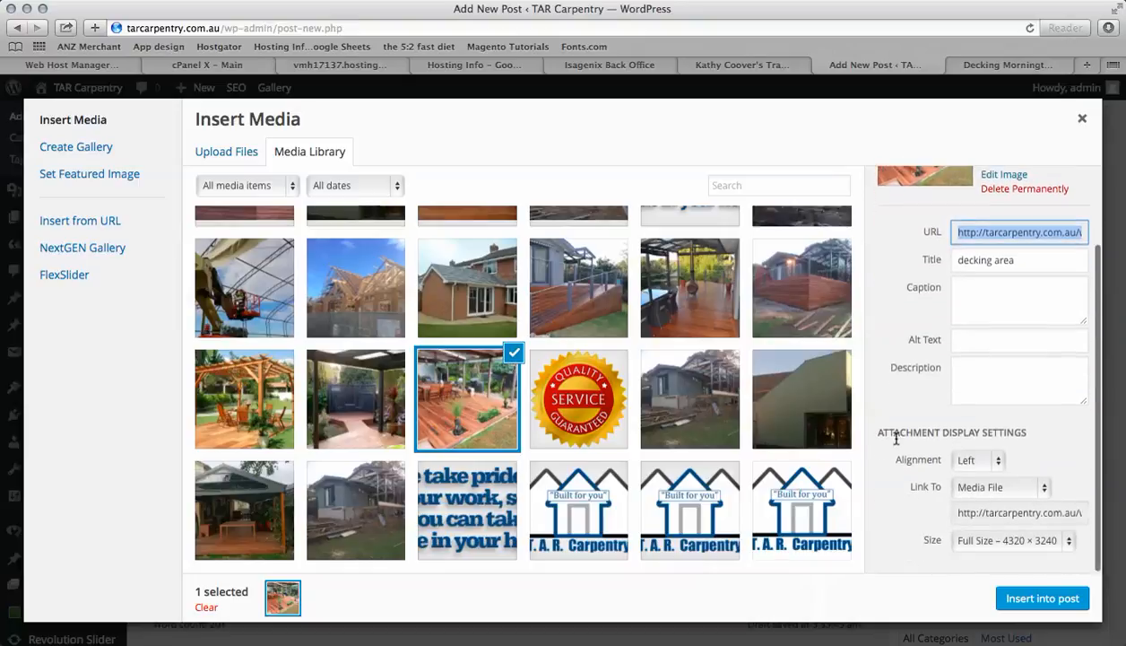
pyautogui.click(1006, 545)
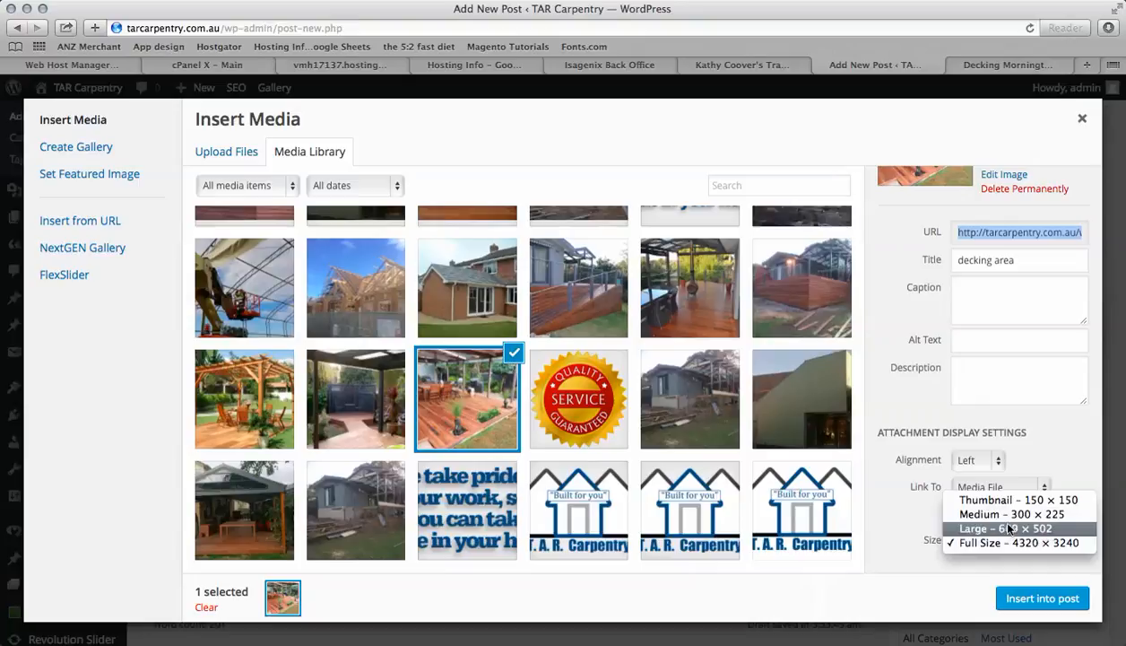
pyautogui.click(1009, 514)
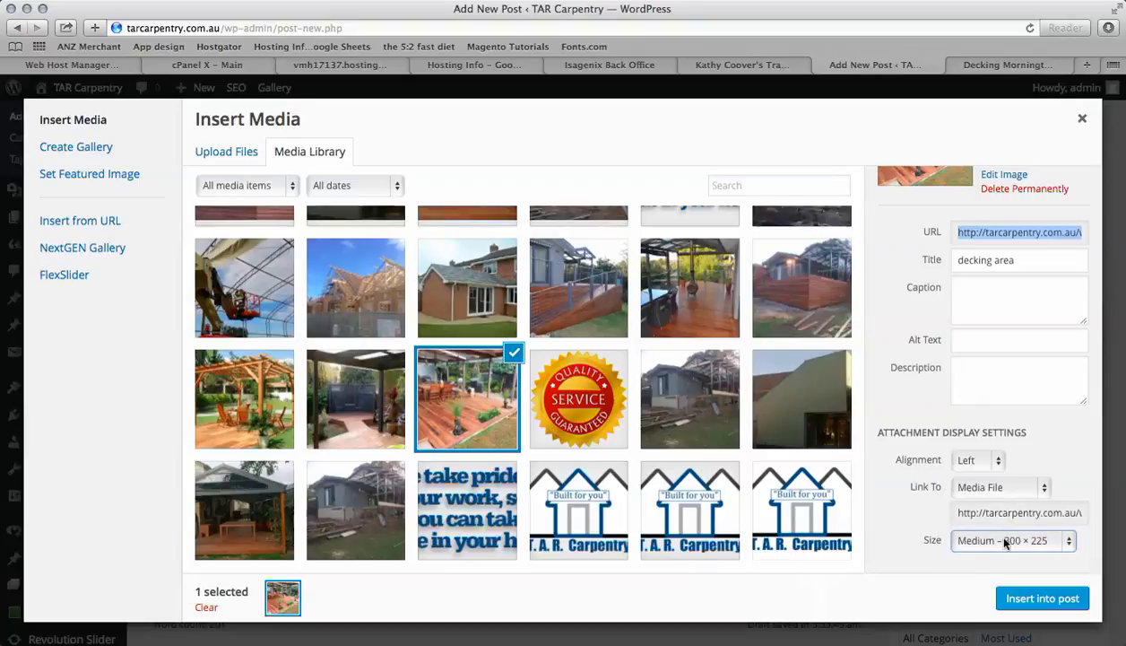
# Set the image's alt text to How to maintain a timber deck
pyautogui.click(963, 339)
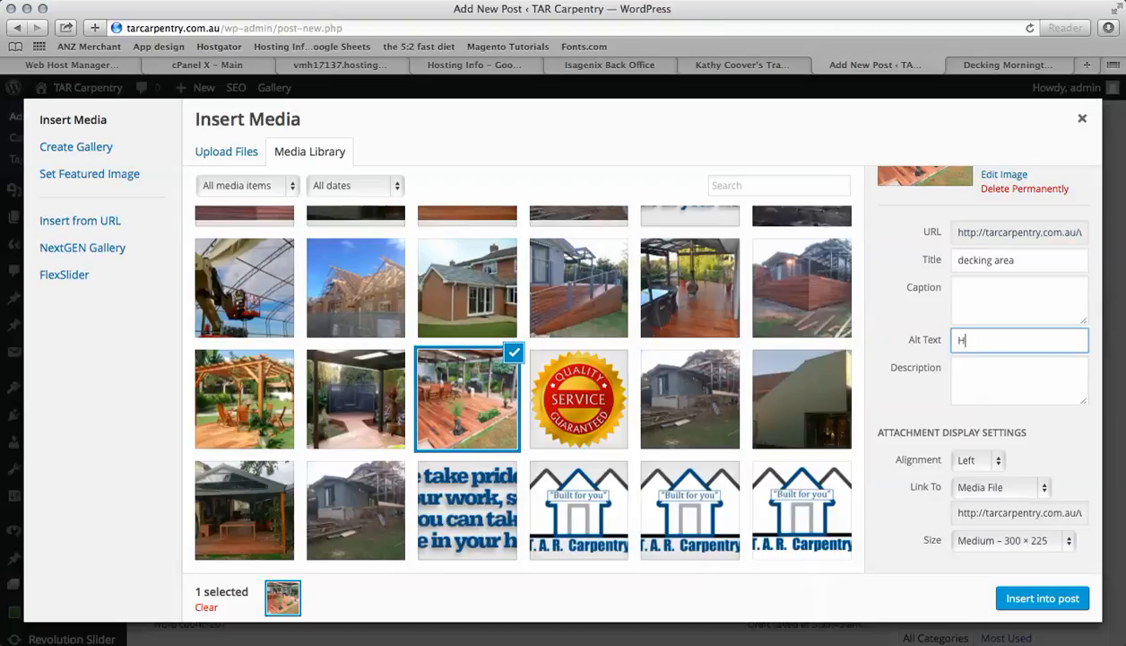
pyautogui.write('How to main')
pyautogui.press('BackSpace')
pyautogui.write('tain a timber dec')
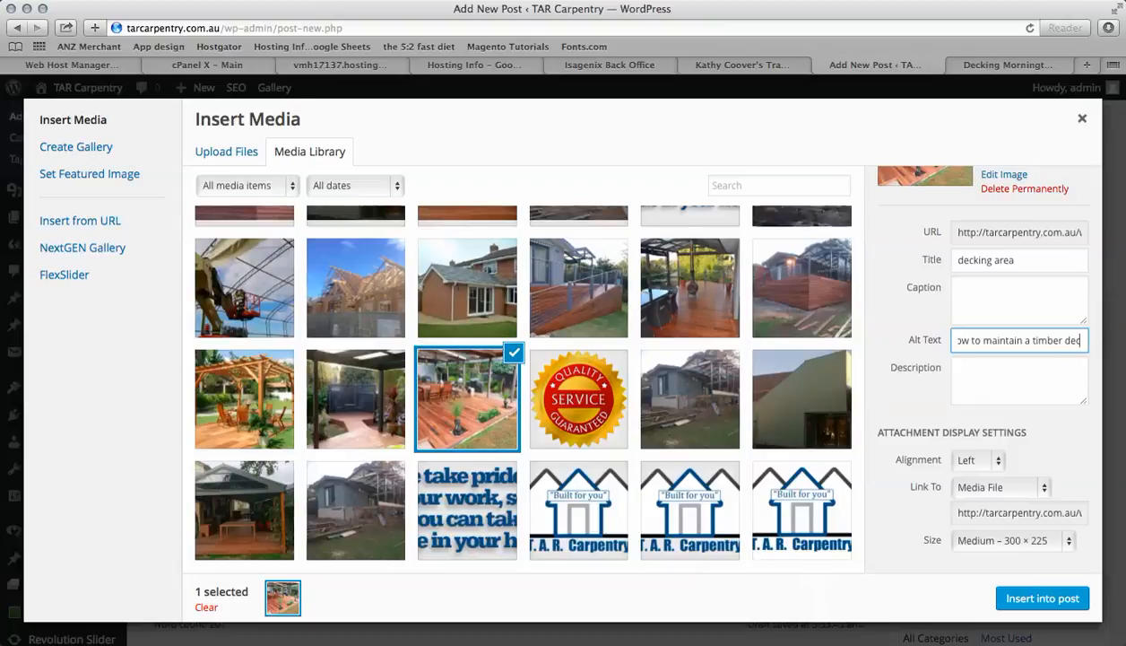
pyautogui.write('k')
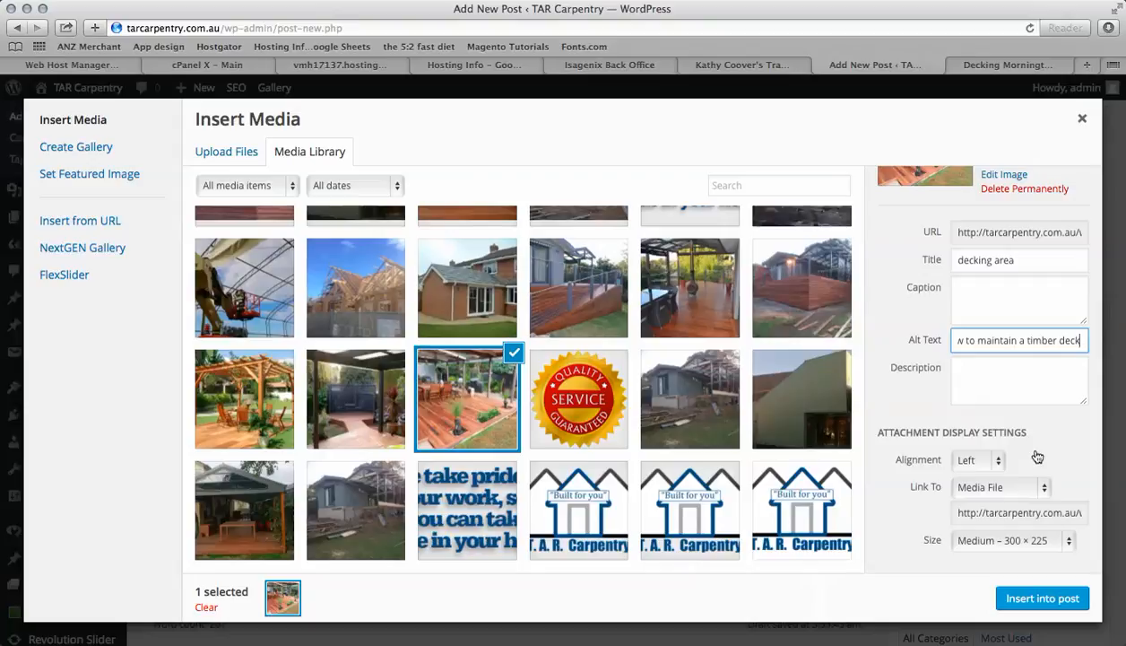
# Set the image alignment to Left and insert it into the post
pyautogui.click(997, 463)
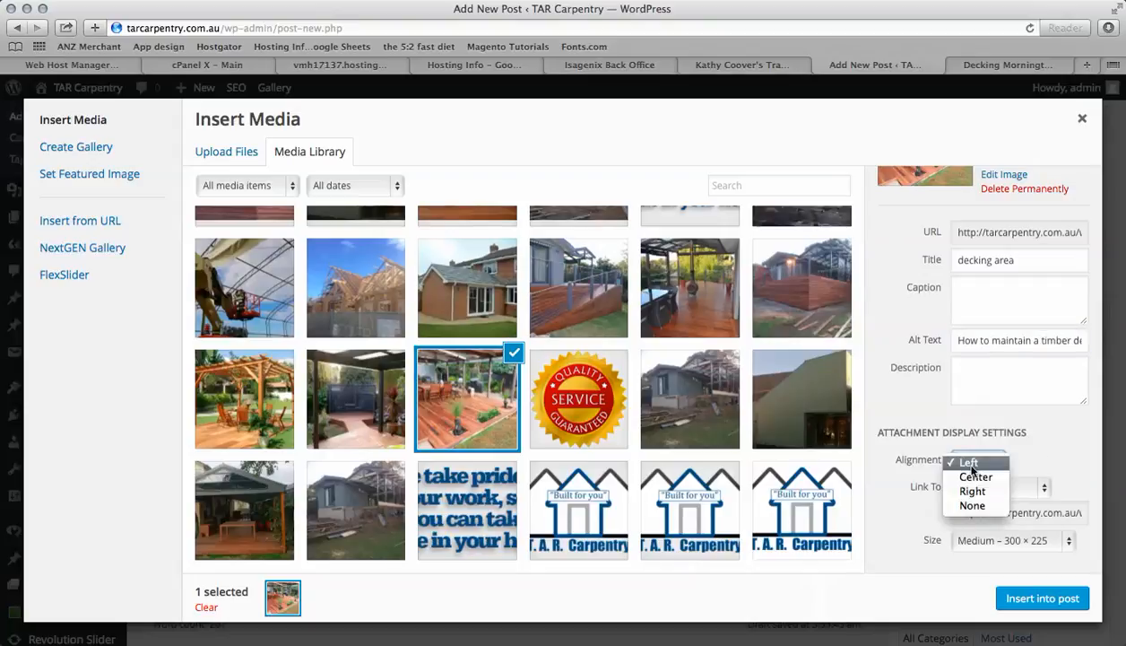
pyautogui.click(971, 465)
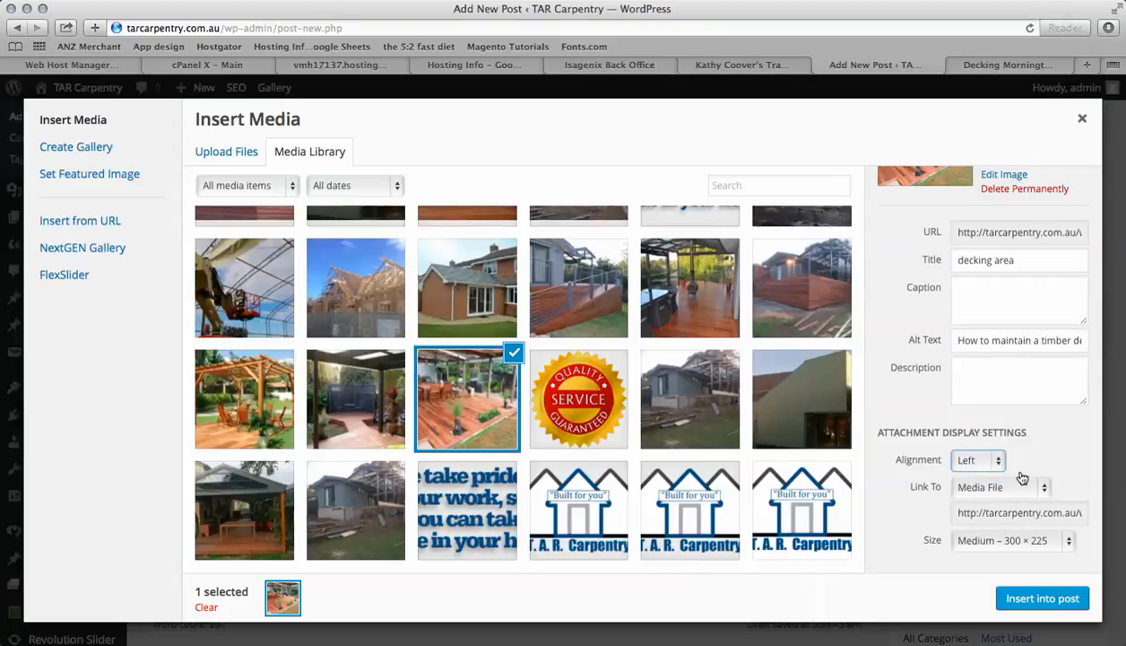
pyautogui.click(1043, 598)
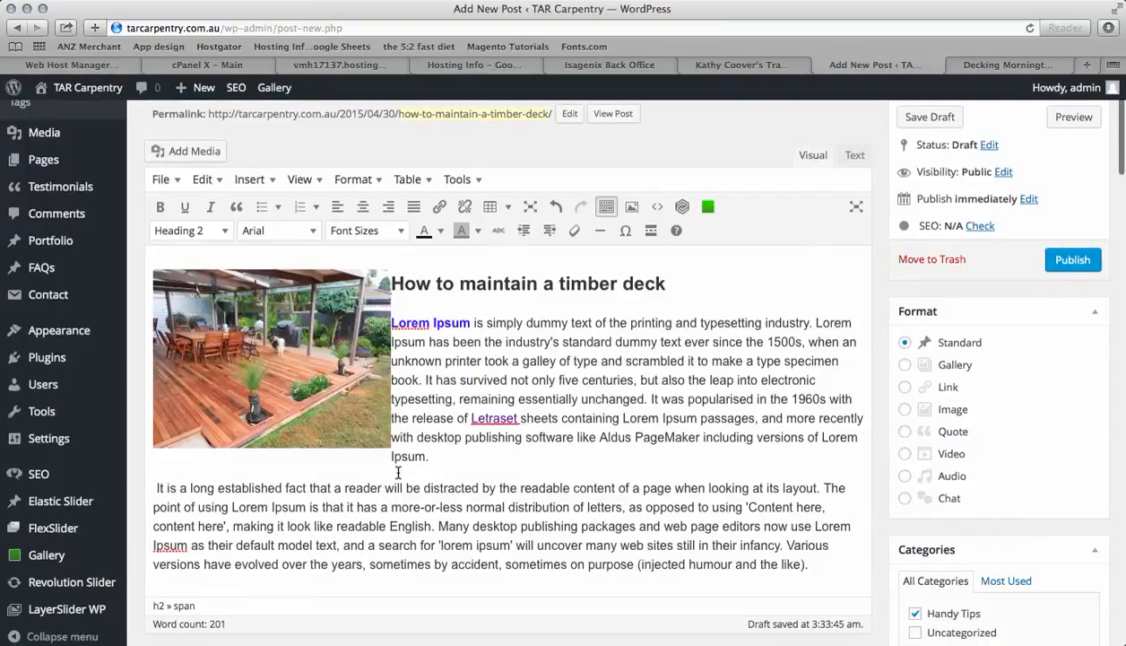
# Copy the post title and paste it as the Yoast focus keyword How to maintain a timber deck
pyautogui.scroll(-5, 430, 504)
pyautogui.scroll(-5, 433, 513)
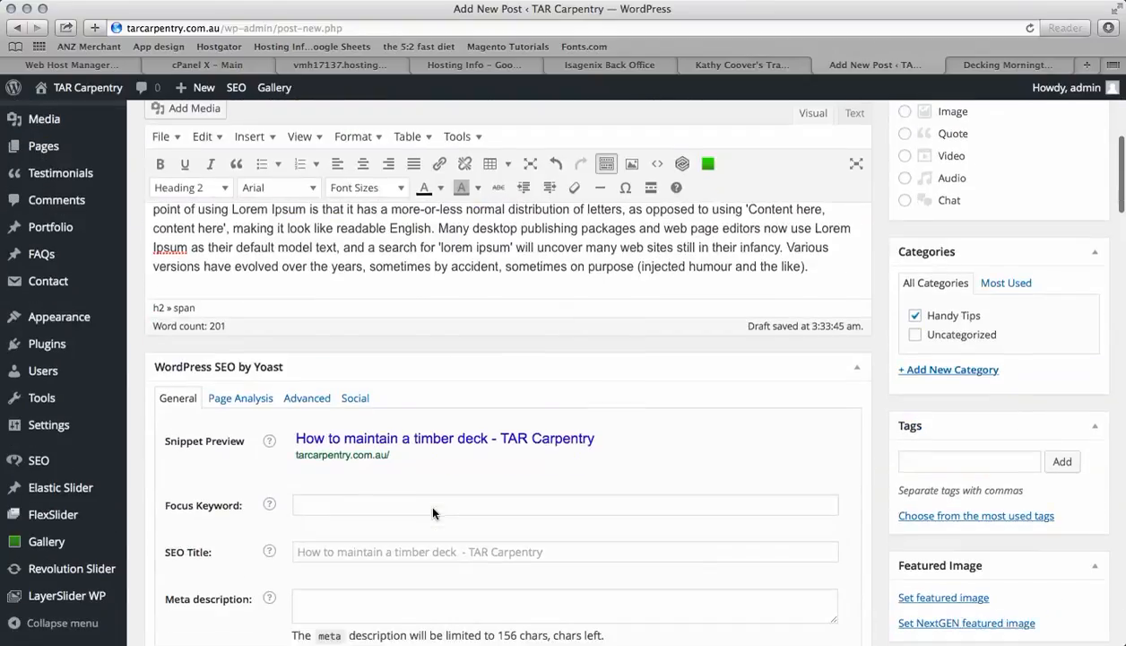
pyautogui.scroll(-1, 434, 508)
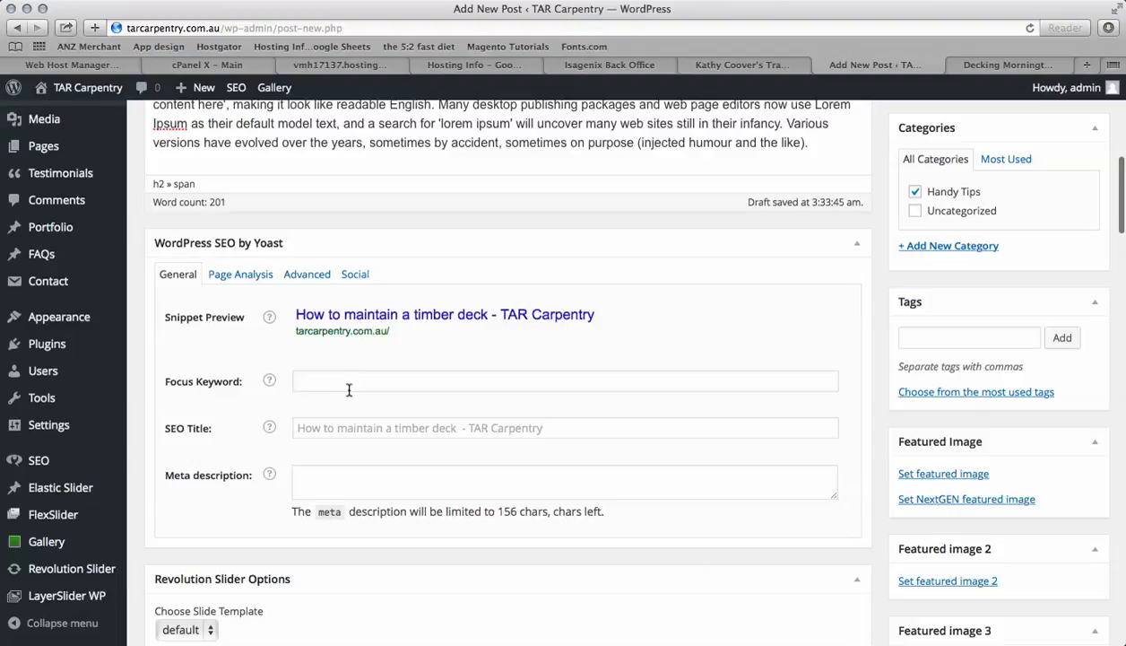
pyautogui.scroll(1, 344, 382)
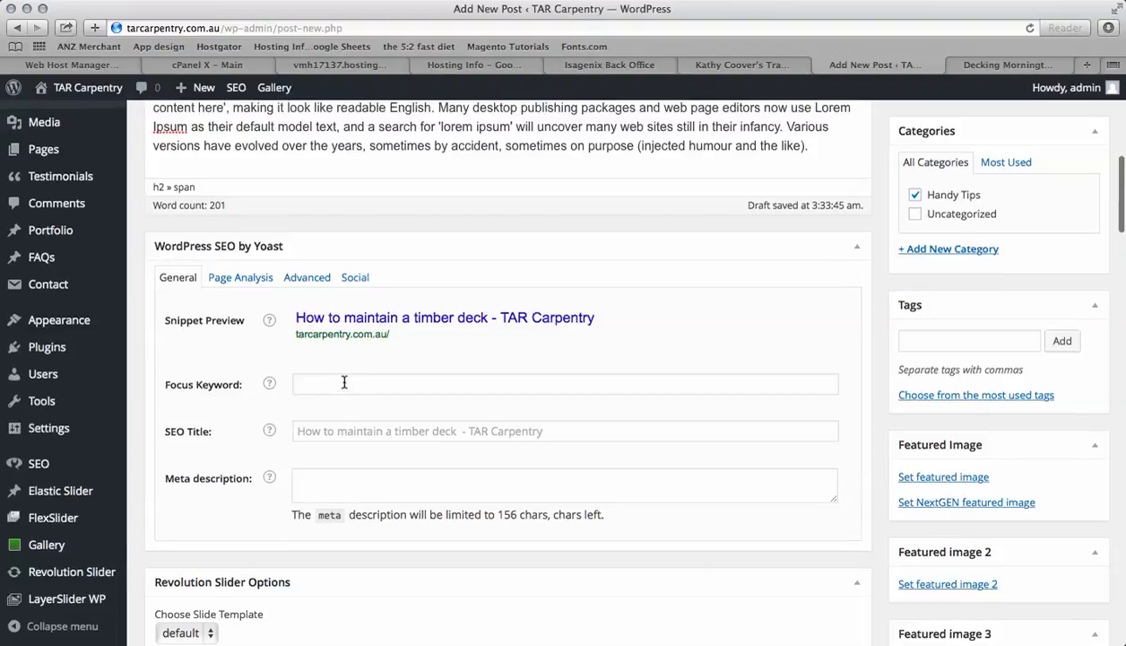
pyautogui.click(342, 383)
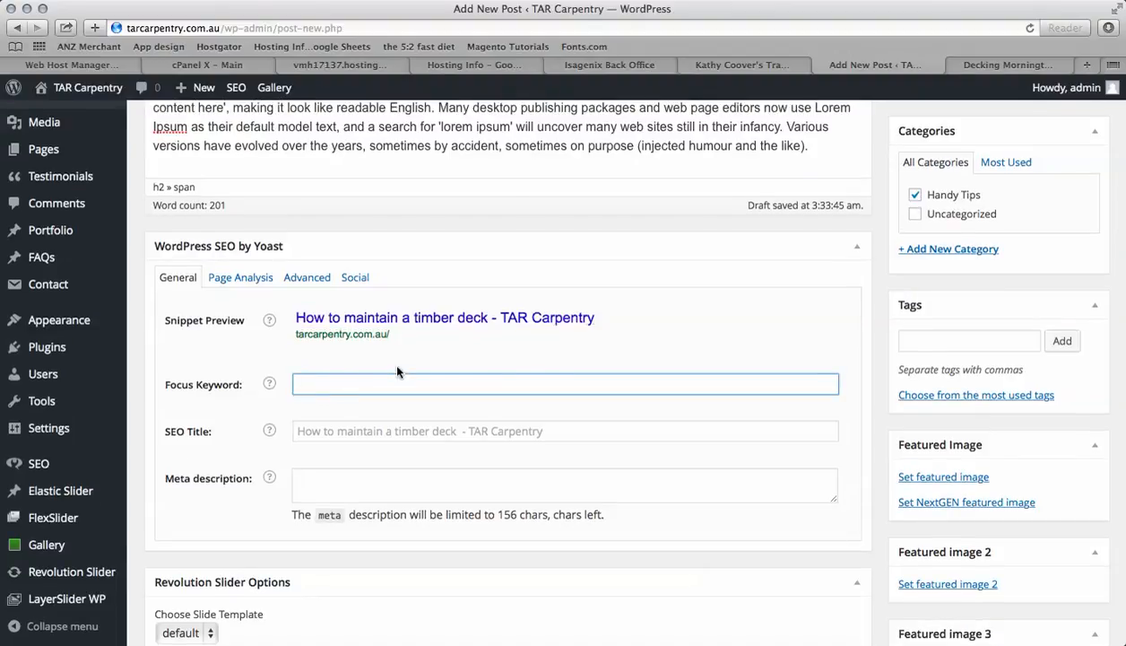
pyautogui.scroll(10, 389, 357)
pyautogui.moveTo(411, 235); pyautogui.dragTo(150, 232)
pyautogui.hotkey('ctrl', 'c')
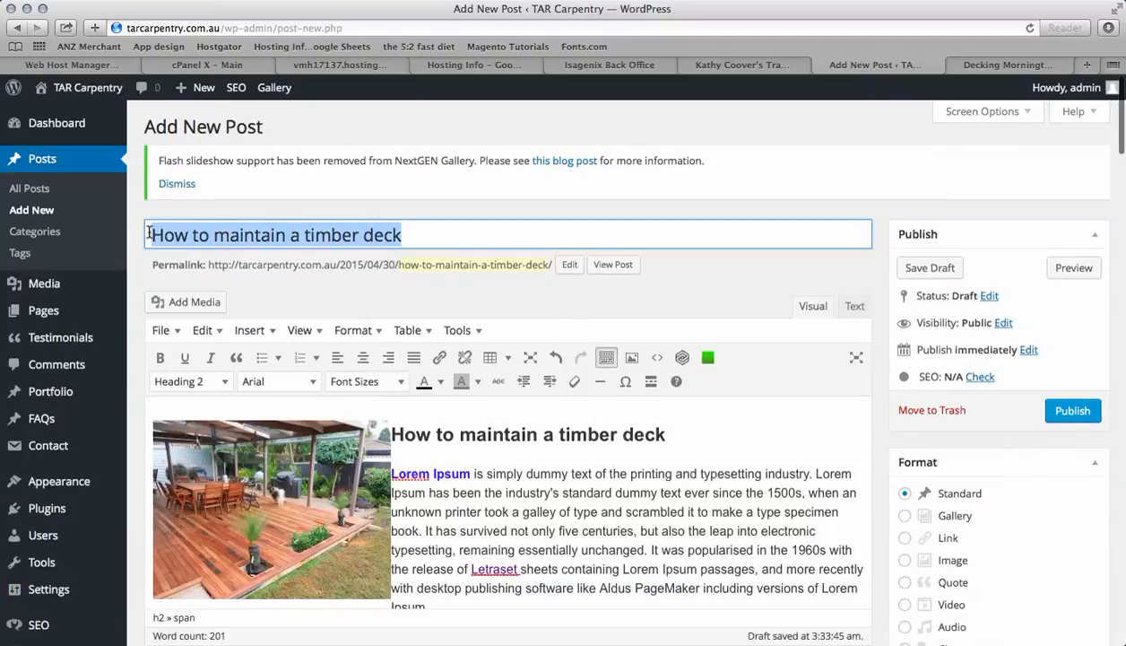
pyautogui.scroll(-6, 474, 534)
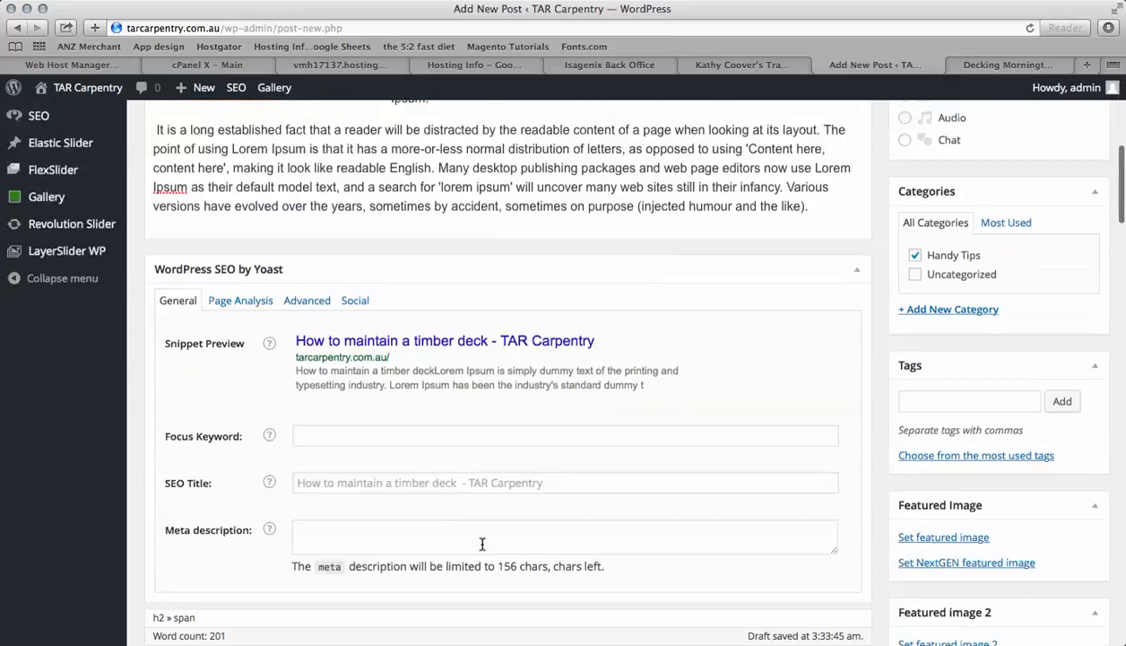
pyautogui.click(316, 448)
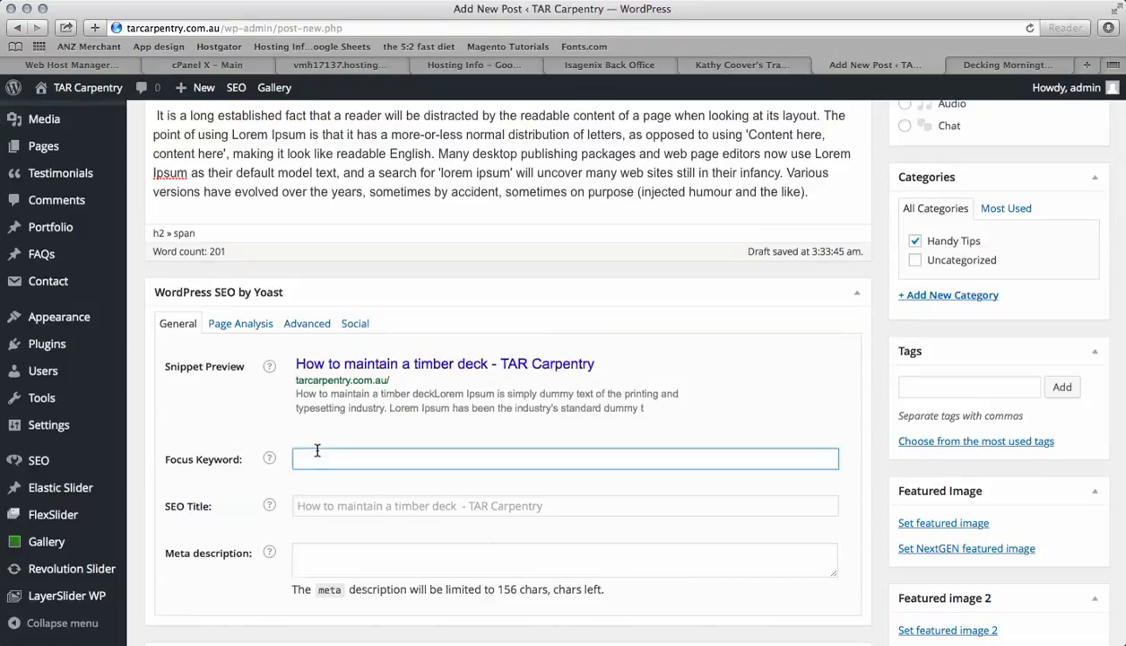
pyautogui.hotkey('ctrl', 'v')
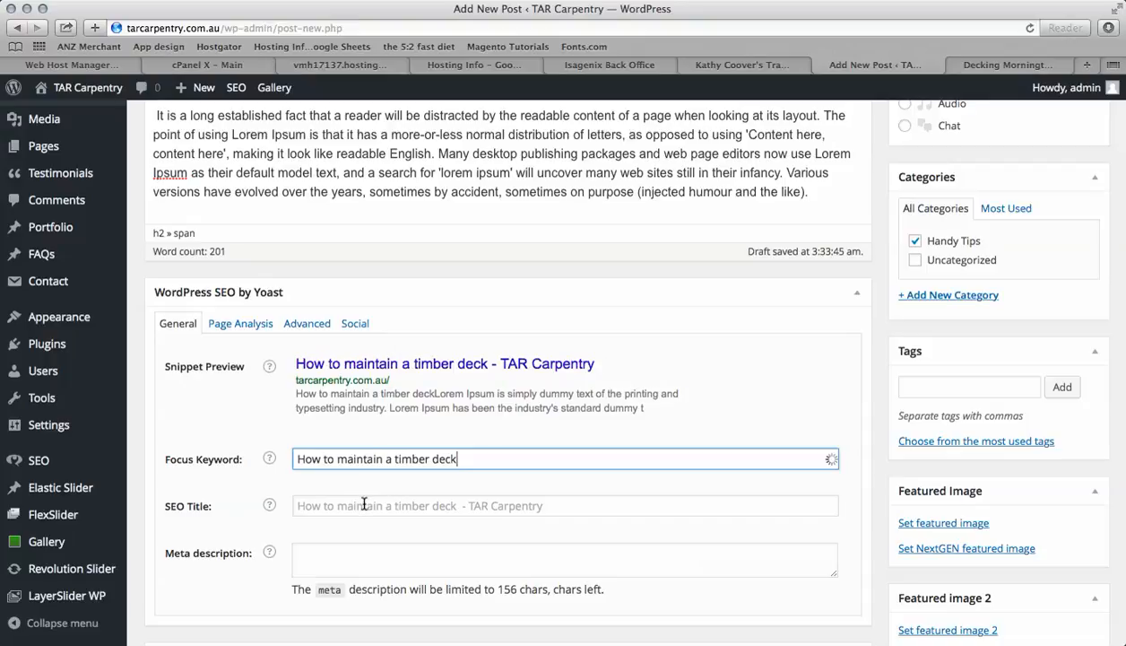
# Set the SEO title to How to maintain a timber deck
pyautogui.click(364, 505)
pyautogui.scroll(-3, 341, 448)
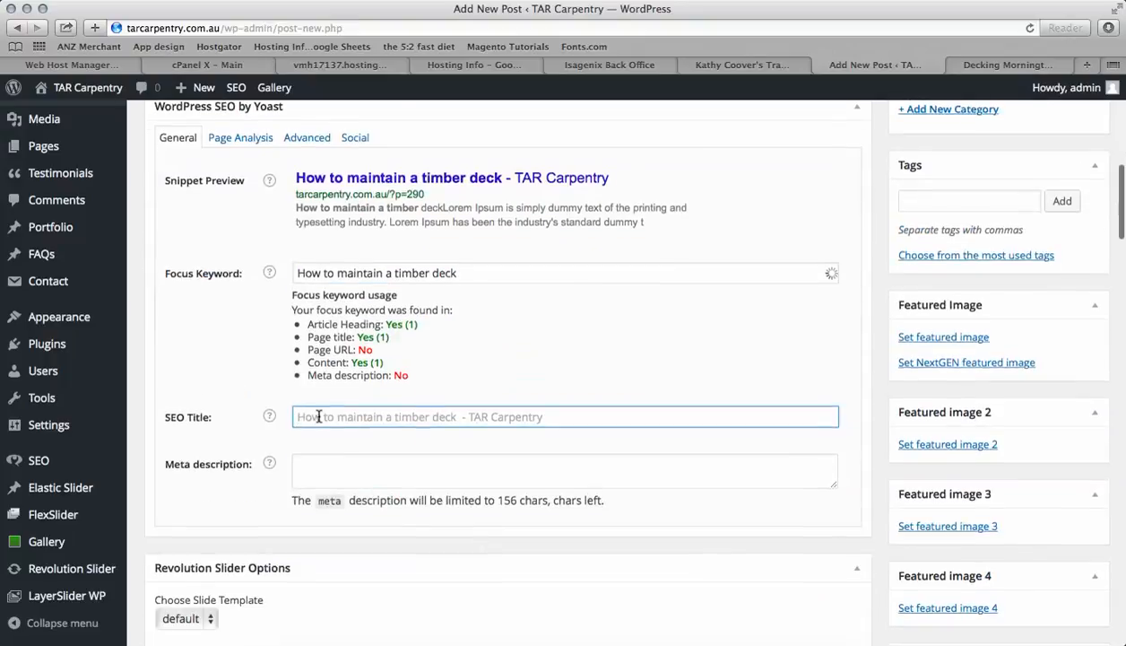
pyautogui.hotkey('ctrl', 'v')
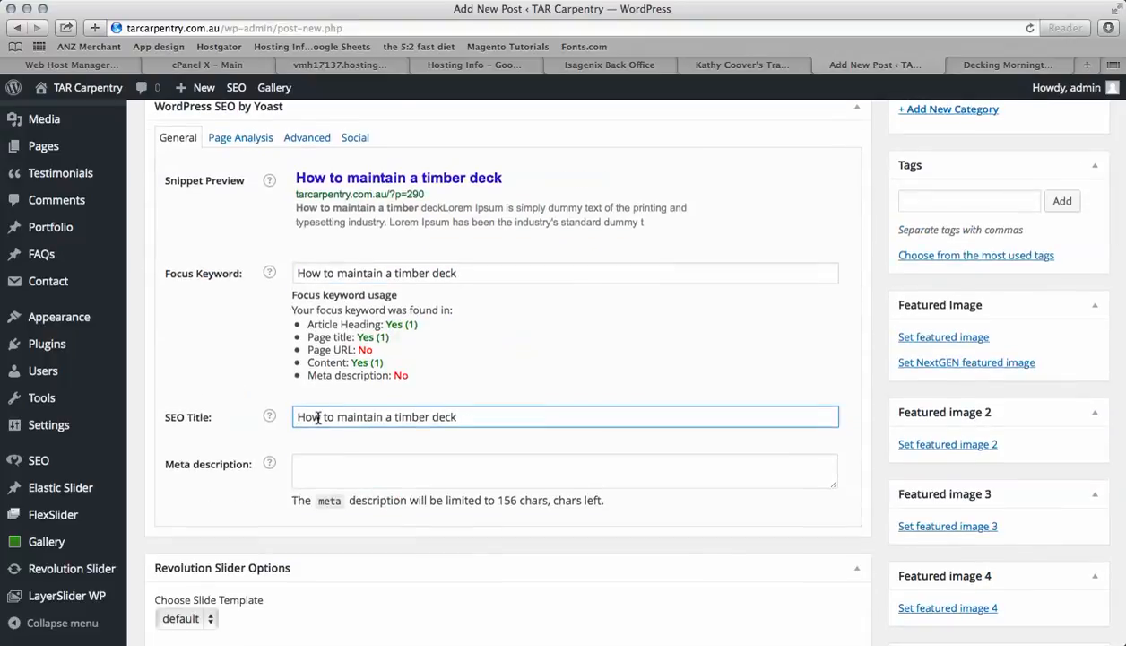
# Write the meta description How to maintain a timber deck - the most simple and cost effective method to maintain you timber deck
pyautogui.click(336, 461)
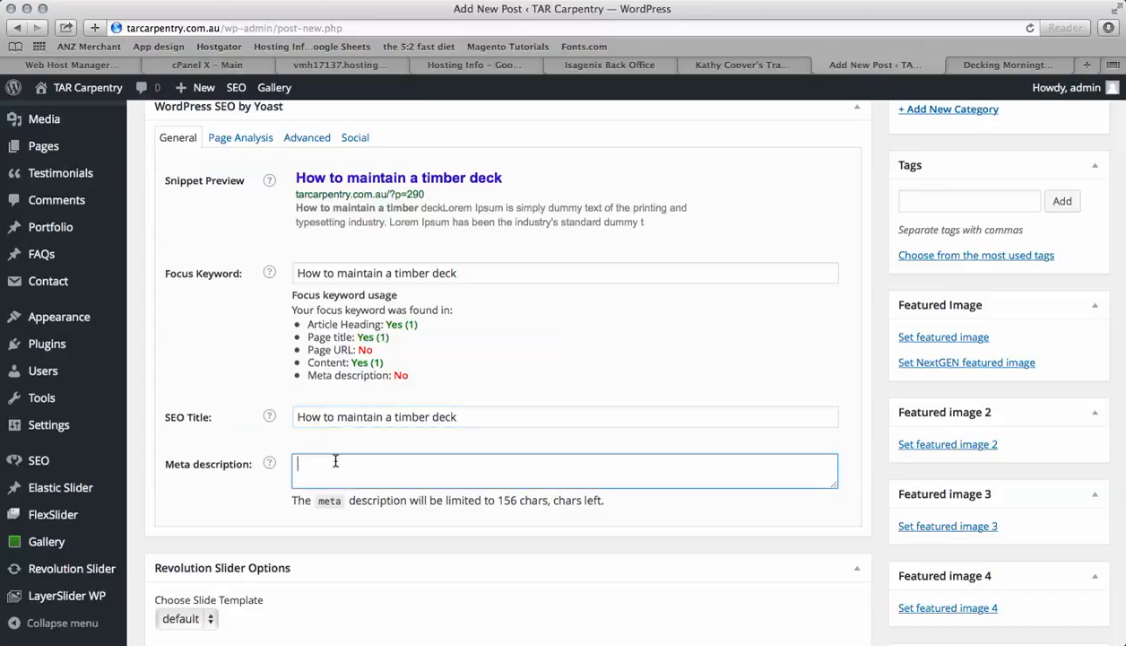
pyautogui.hotkey('ctrl', 'v')
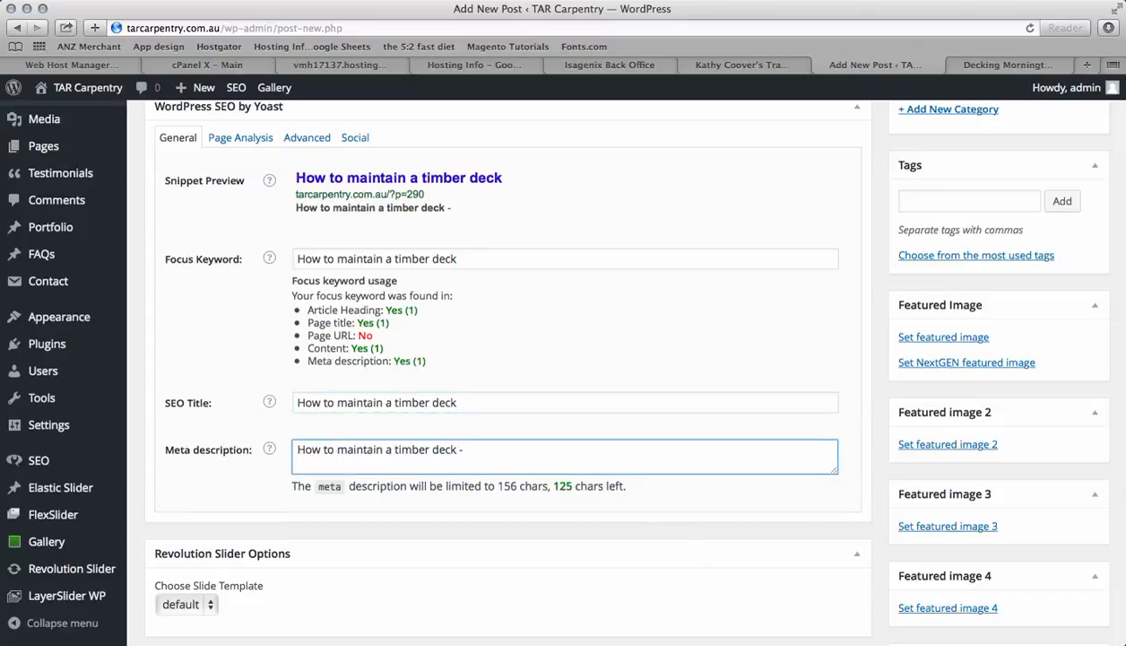
pyautogui.write('- the most simple and cost effective method to mainta')
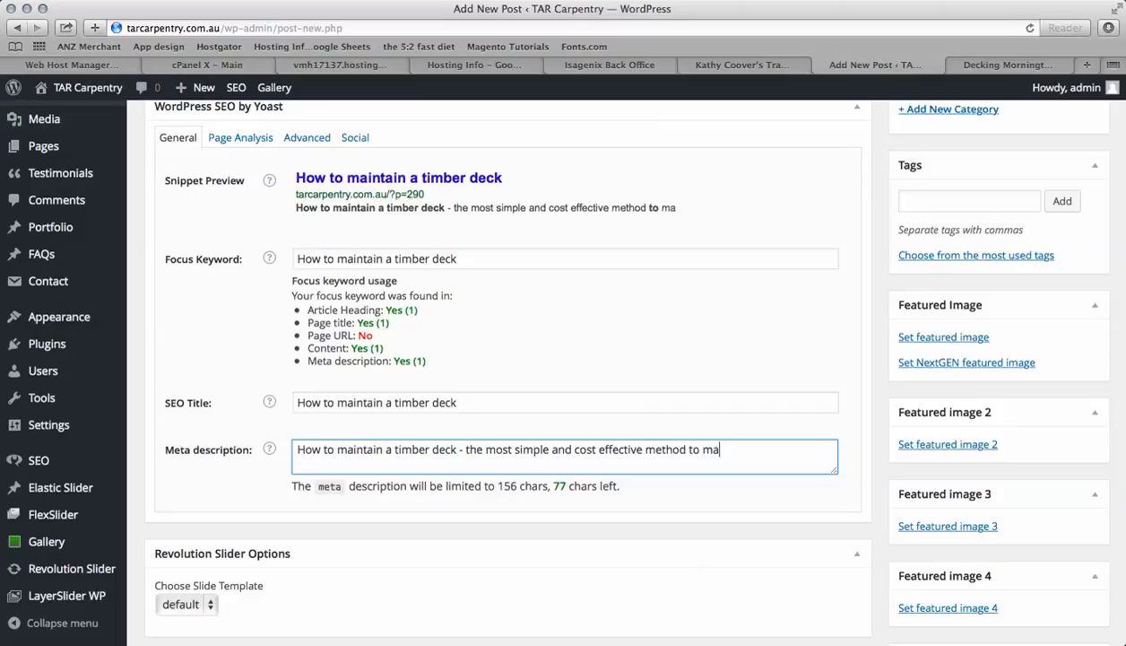
pyautogui.write('in')
pyautogui.write(' you ti')
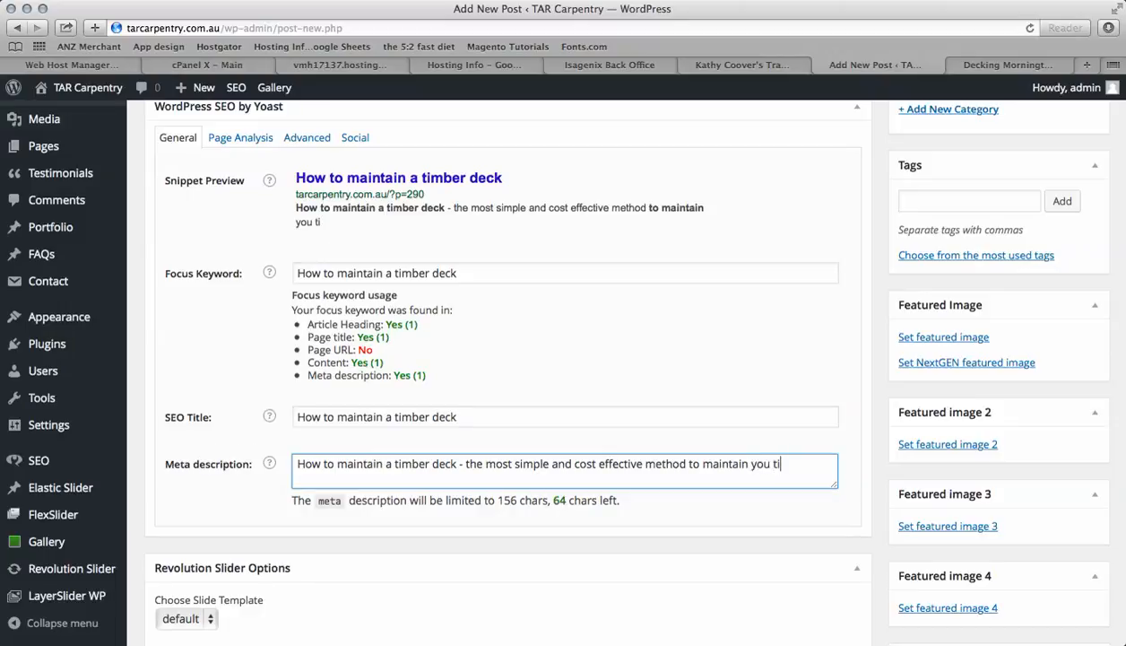
pyautogui.write('mber dec')
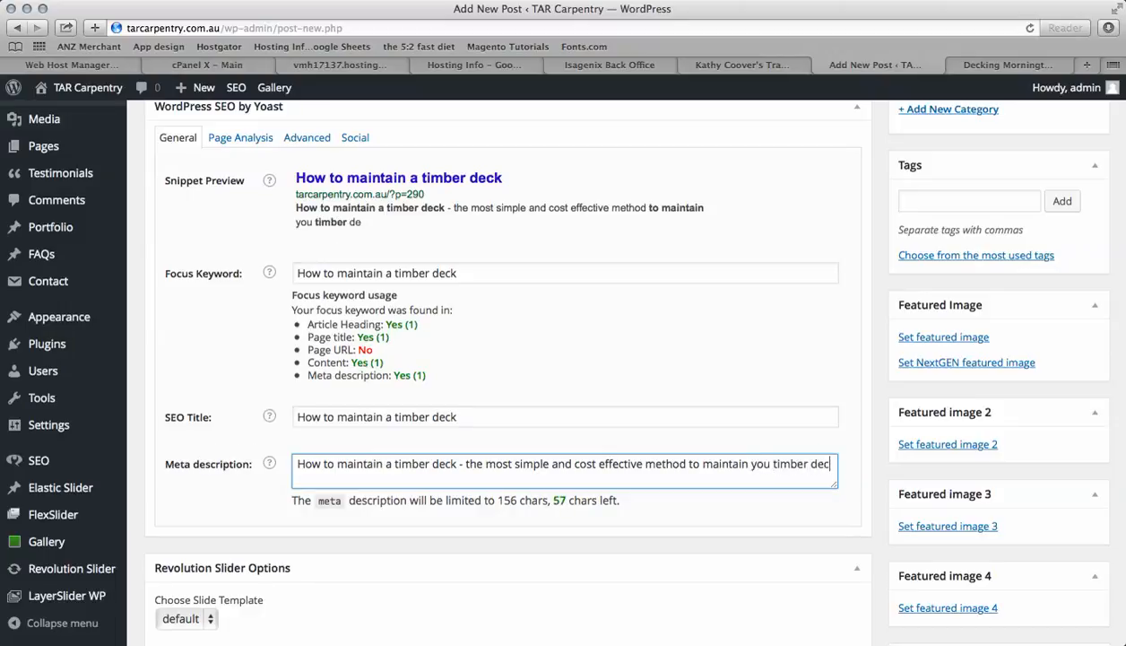
pyautogui.write('k')
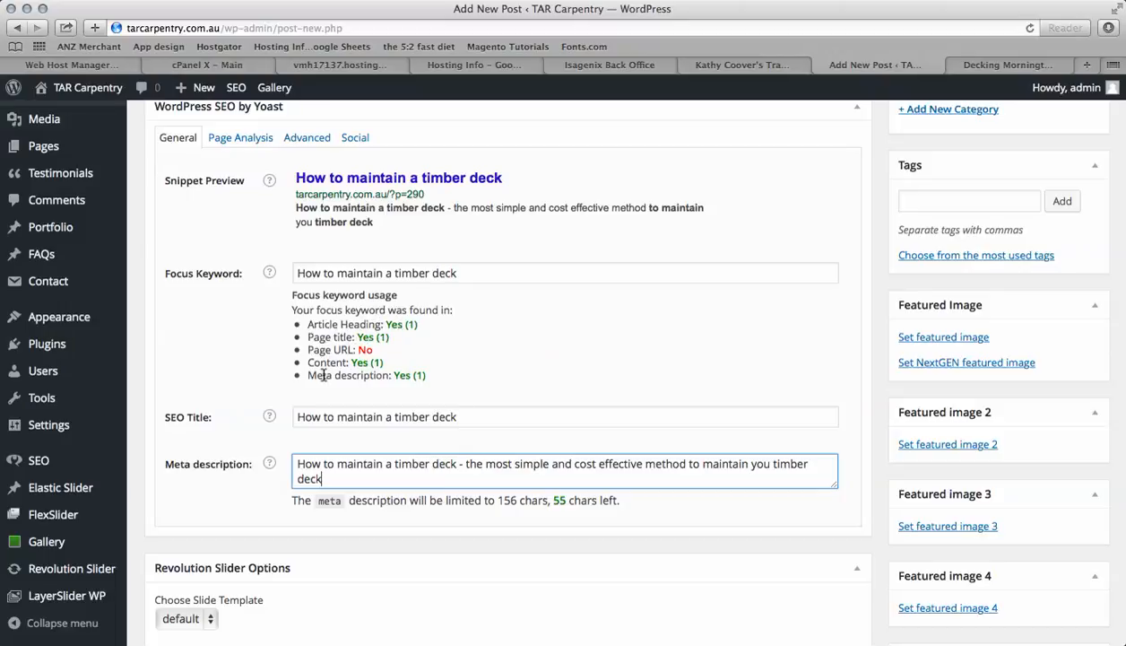
# Publish the post
pyautogui.scroll(-2, 427, 384)
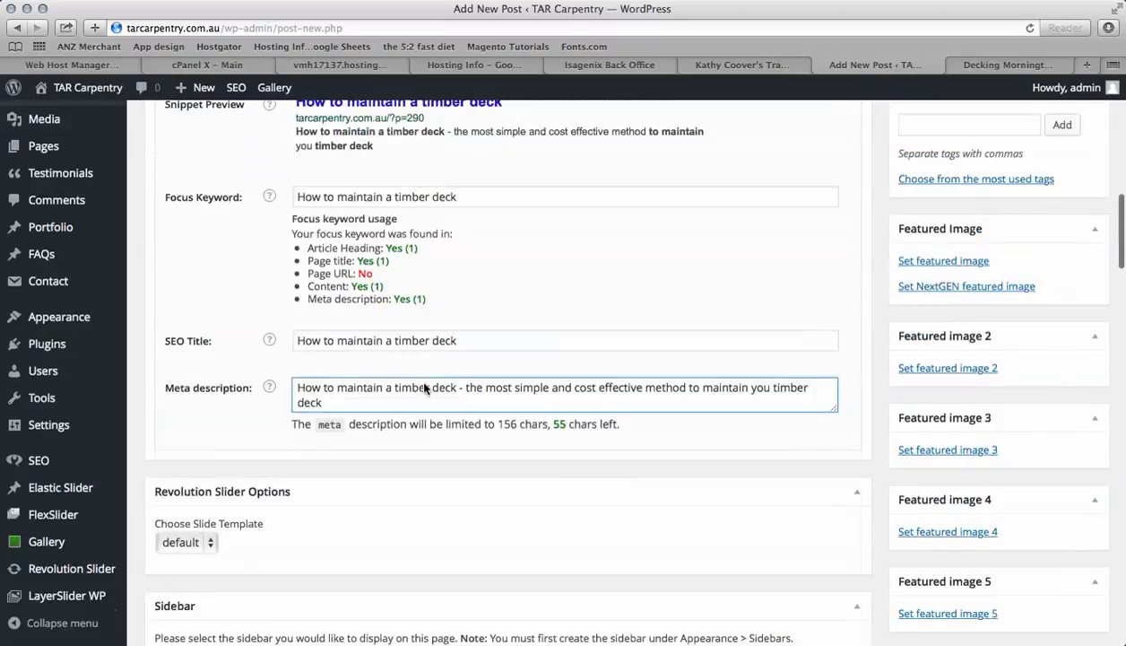
pyautogui.scroll(7, 425, 387)
pyautogui.scroll(-2, 425, 388)
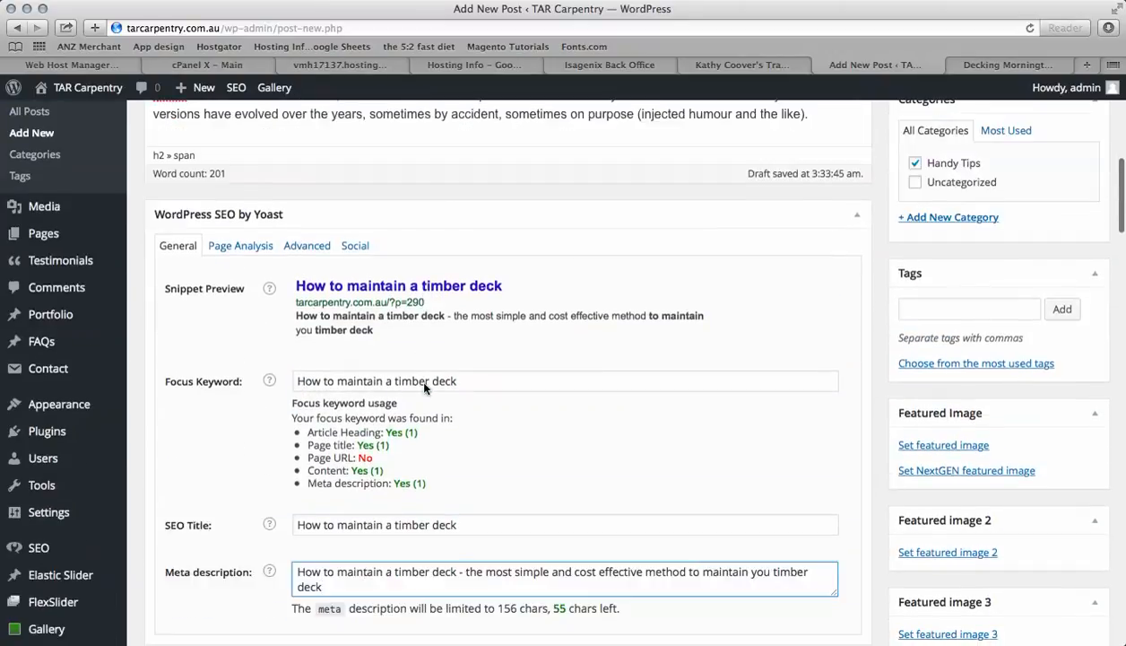
pyautogui.scroll(-1, 425, 386)
pyautogui.scroll(-2, 424, 383)
pyautogui.scroll(1, 425, 385)
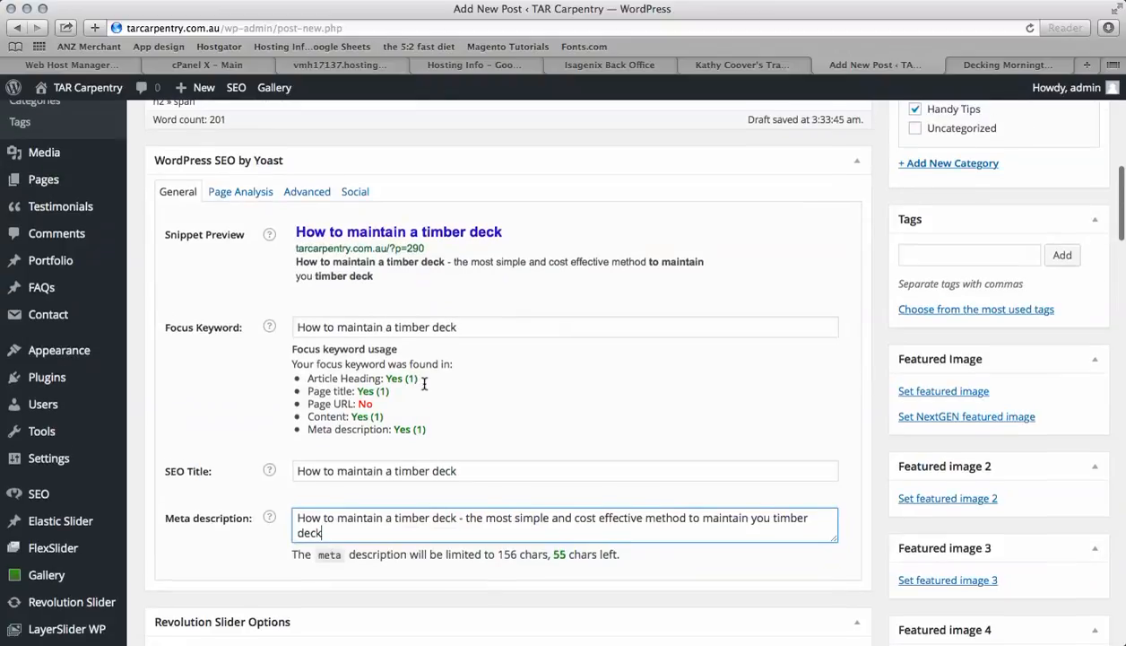
pyautogui.scroll(12, 425, 386)
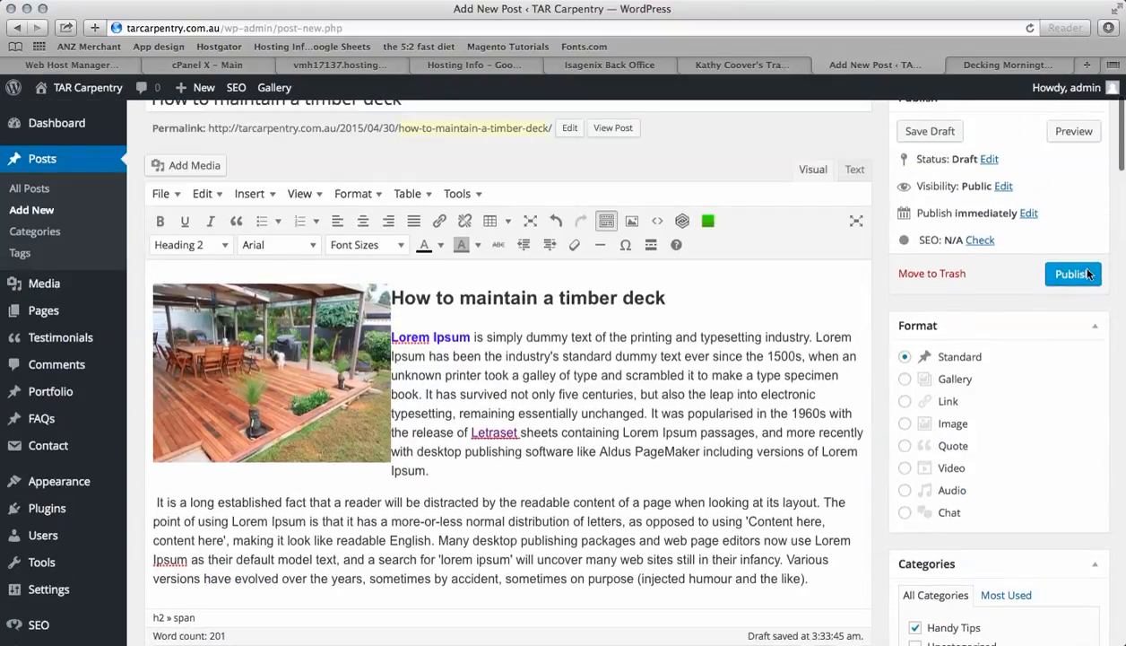
pyautogui.click(1073, 274)
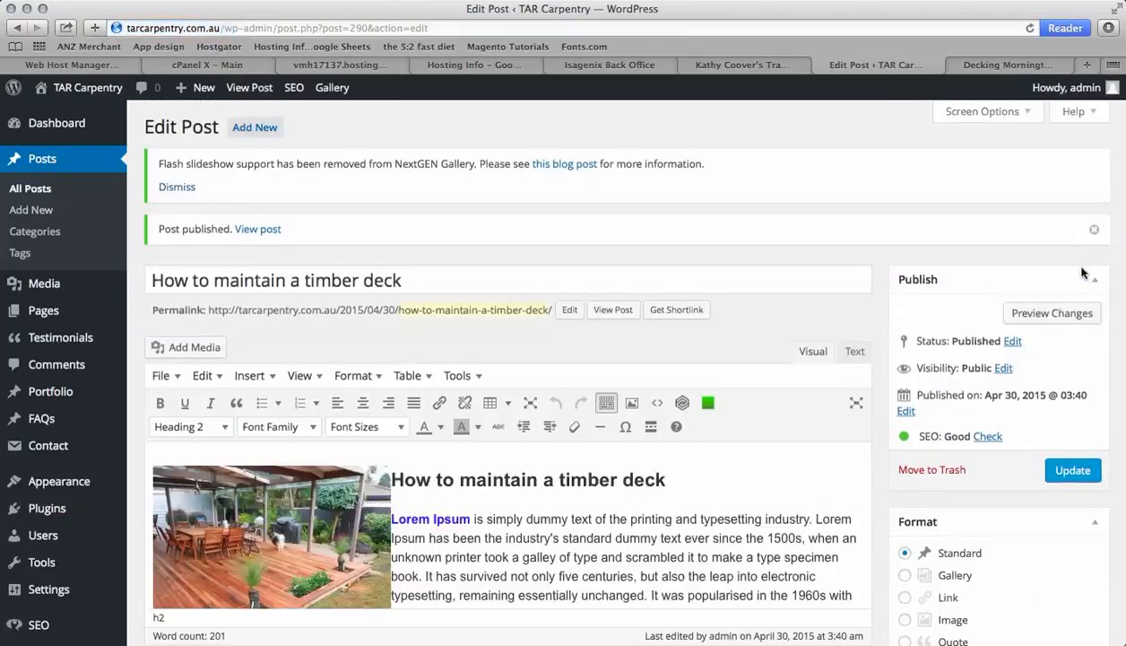
# View the published post on the live site and look over its layout
pyautogui.scroll(-2, 786, 388)
pyautogui.scroll(1, 785, 387)
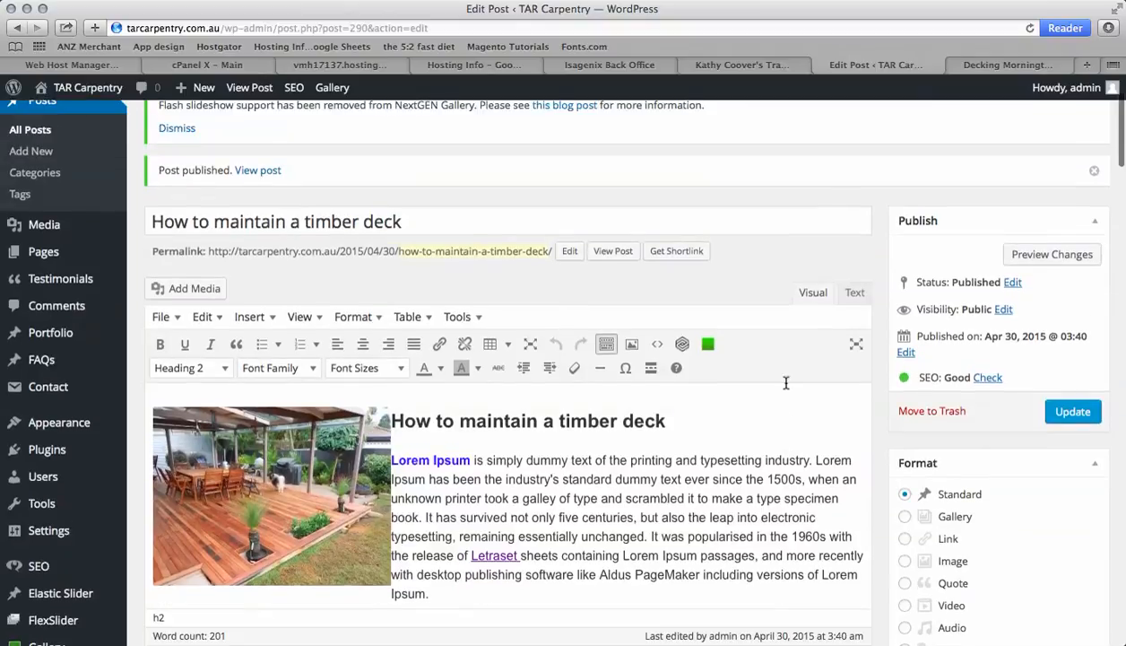
pyautogui.click(615, 252)
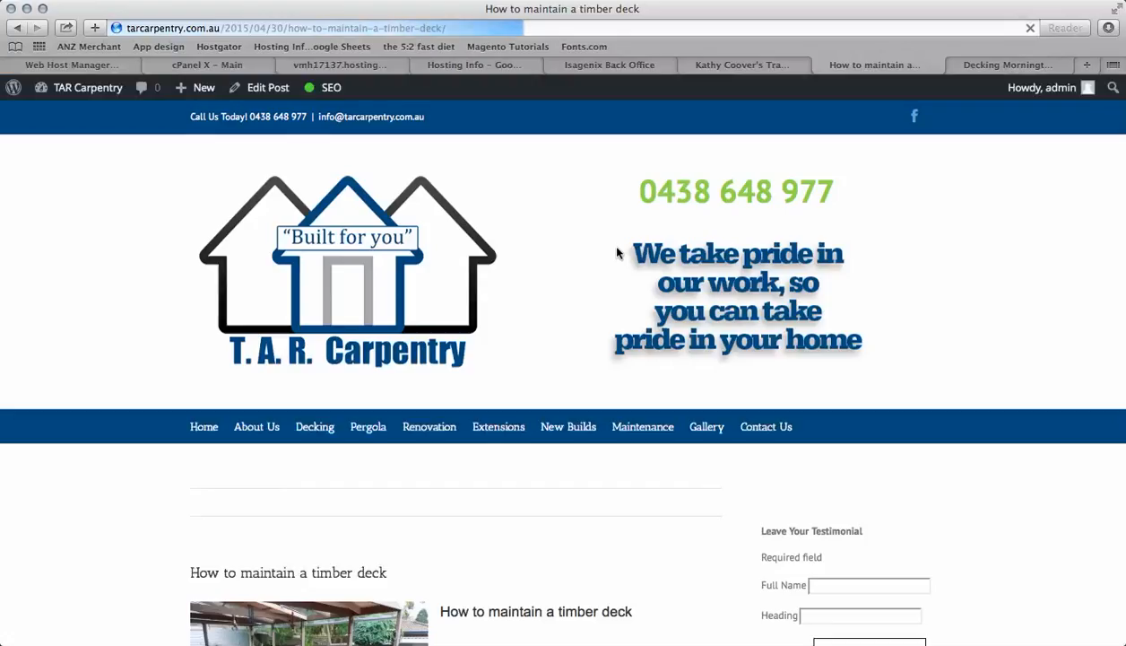
pyautogui.scroll(-3, 620, 475)
pyautogui.scroll(-3, 620, 498)
pyautogui.scroll(2, 619, 421)
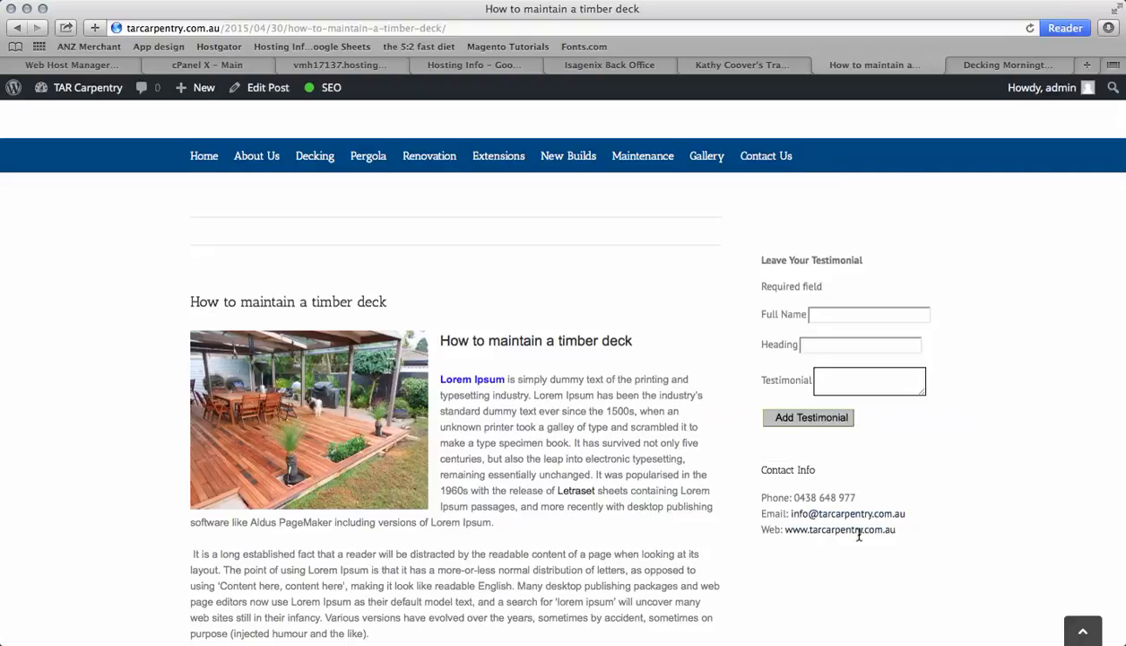
pyautogui.scroll(-3, 561, 538)
pyautogui.scroll(4, 561, 538)
pyautogui.scroll(-1, 561, 538)
pyautogui.scroll(1, 561, 538)
pyautogui.scroll(-4, 562, 538)
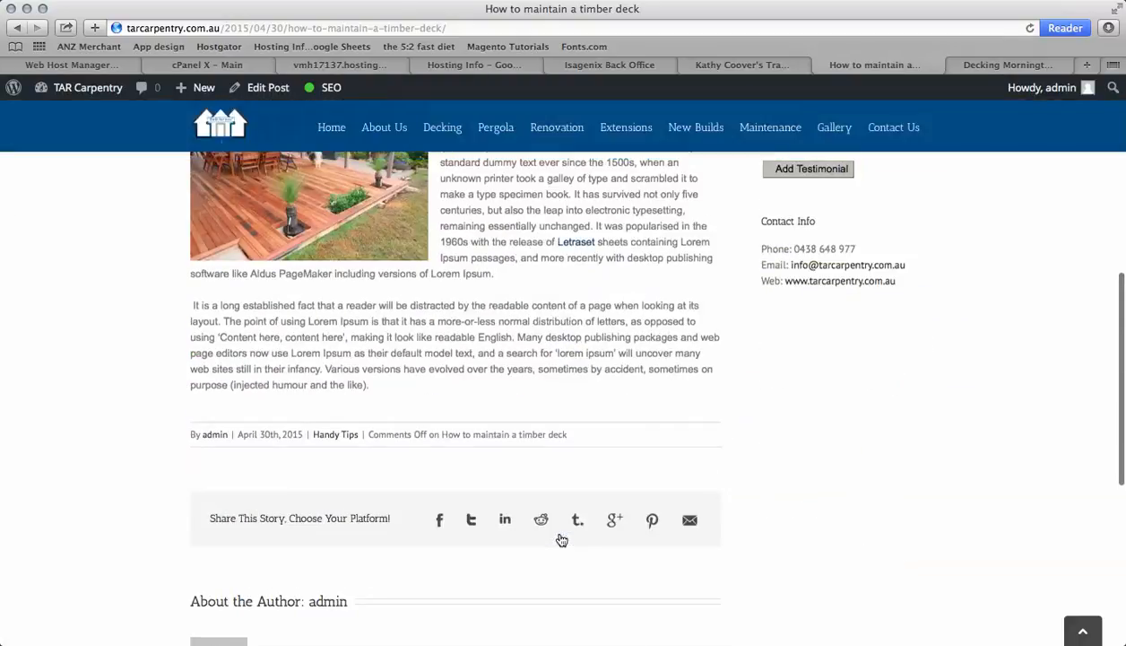
pyautogui.scroll(1, 561, 538)
pyautogui.scroll(-3, 634, 558)
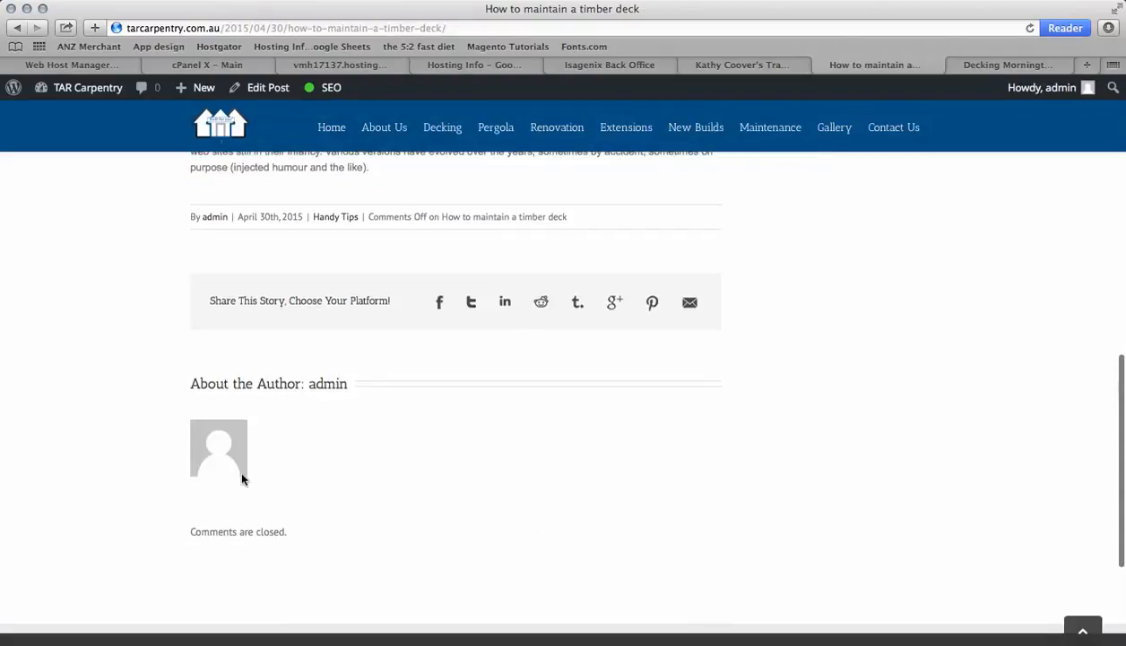
pyautogui.scroll(5, 381, 446)
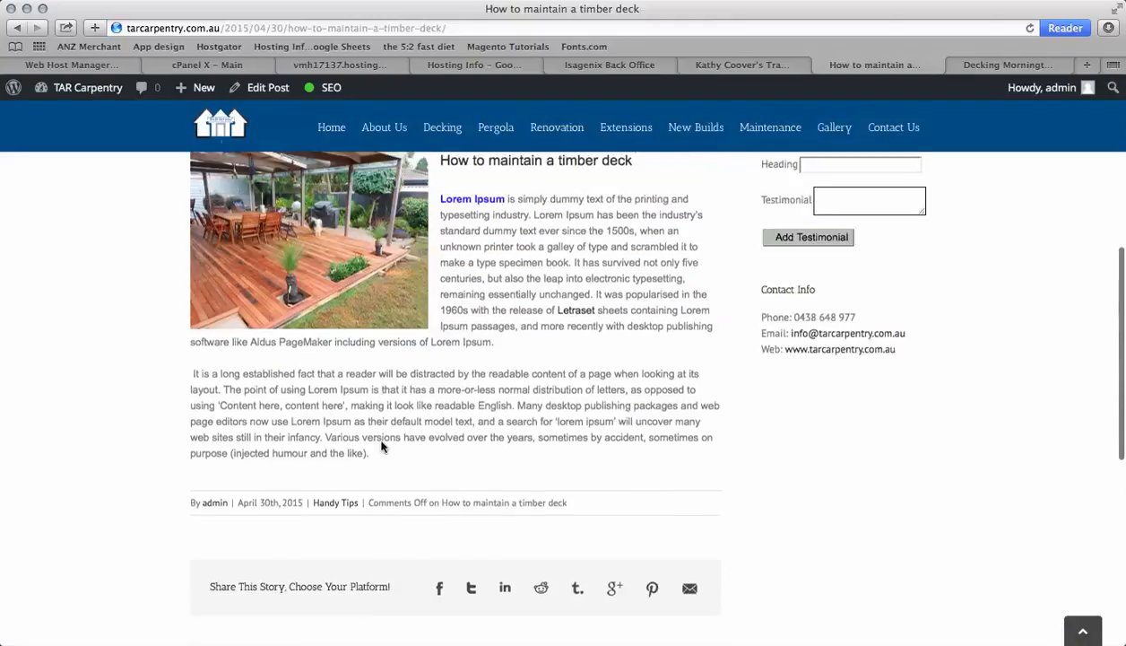
pyautogui.scroll(2, 381, 446)
pyautogui.scroll(2, 381, 442)
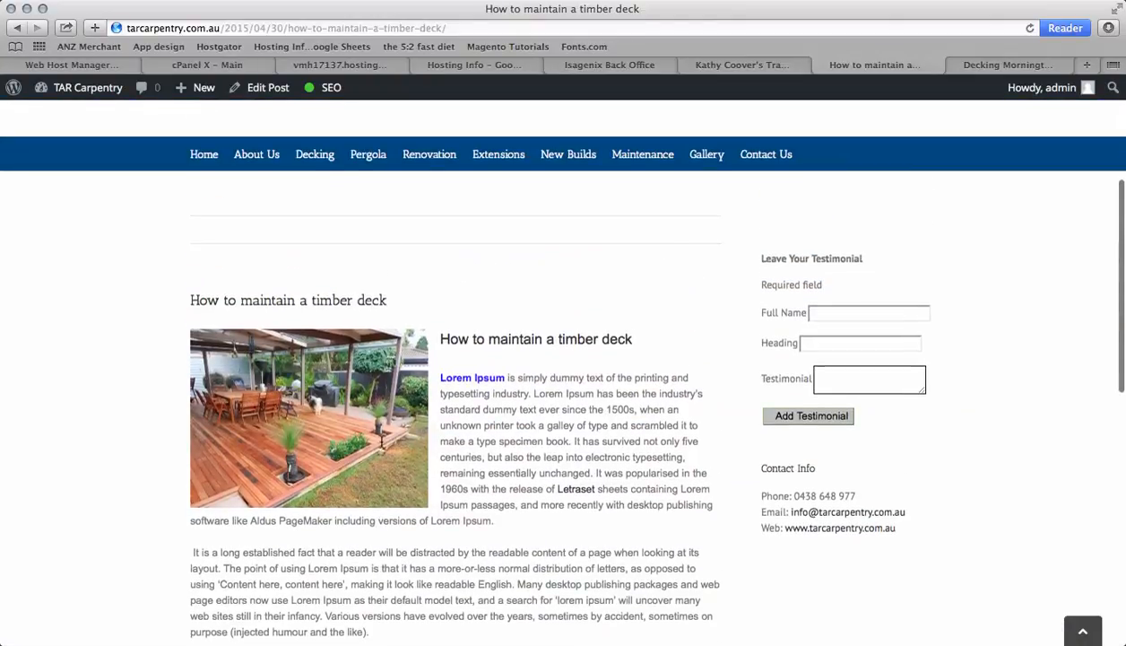
pyautogui.scroll(1, 381, 446)
pyautogui.scroll(-3, 381, 445)
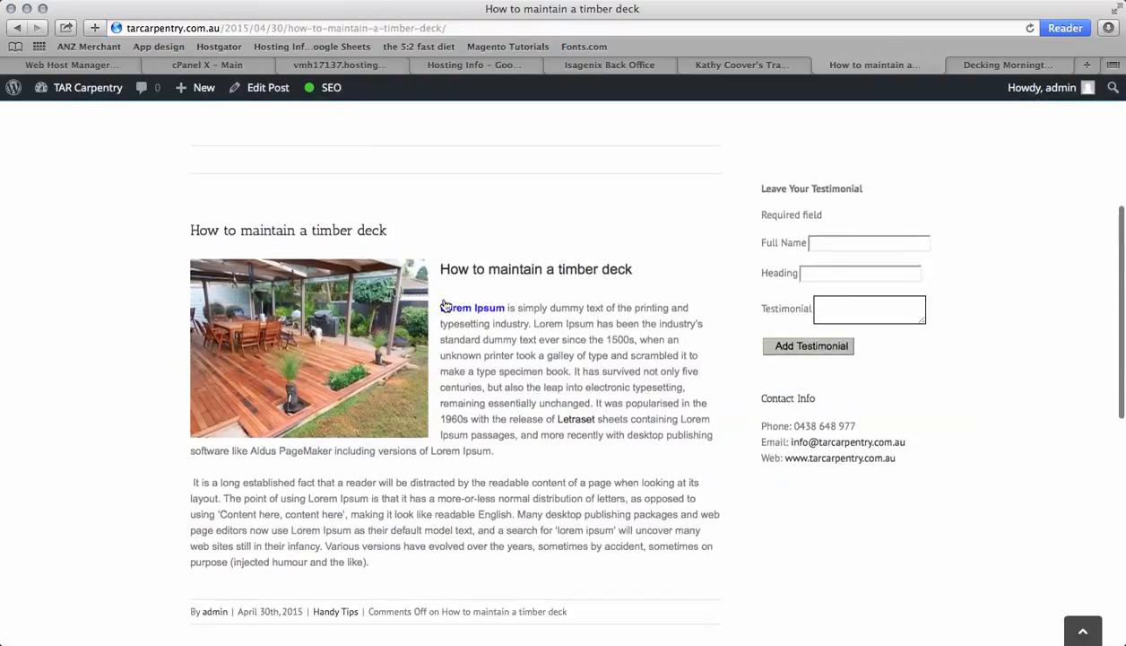
pyautogui.scroll(-3, 483, 394)
pyautogui.scroll(5, 488, 398)
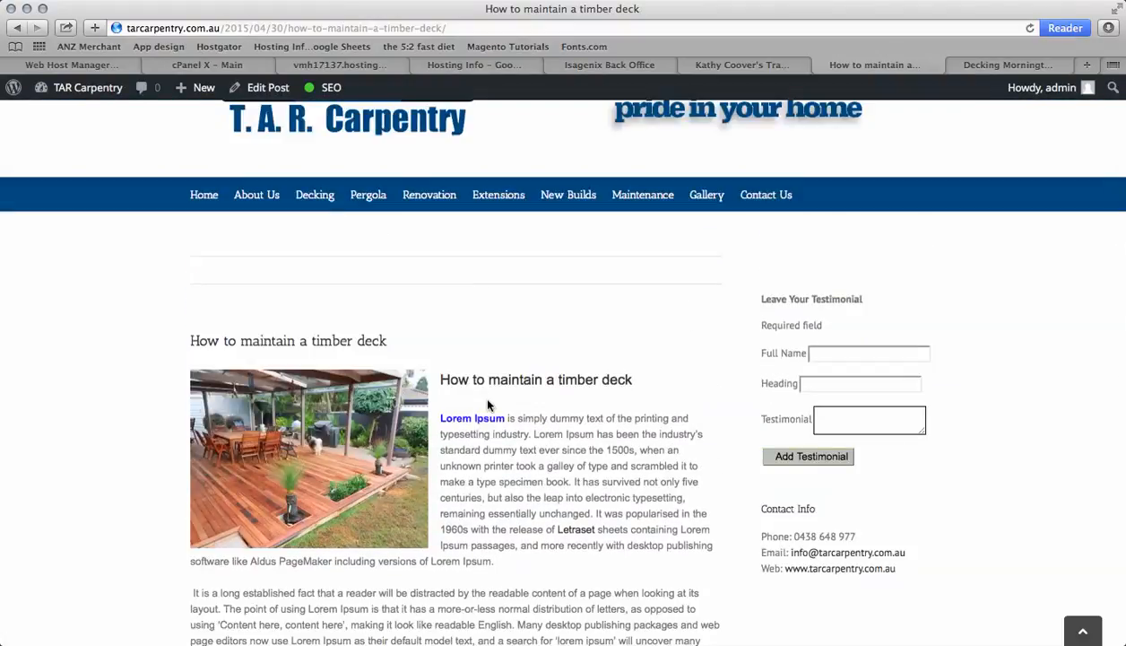
# Go back to the post editor and open the All Posts list
pyautogui.click(276, 92)
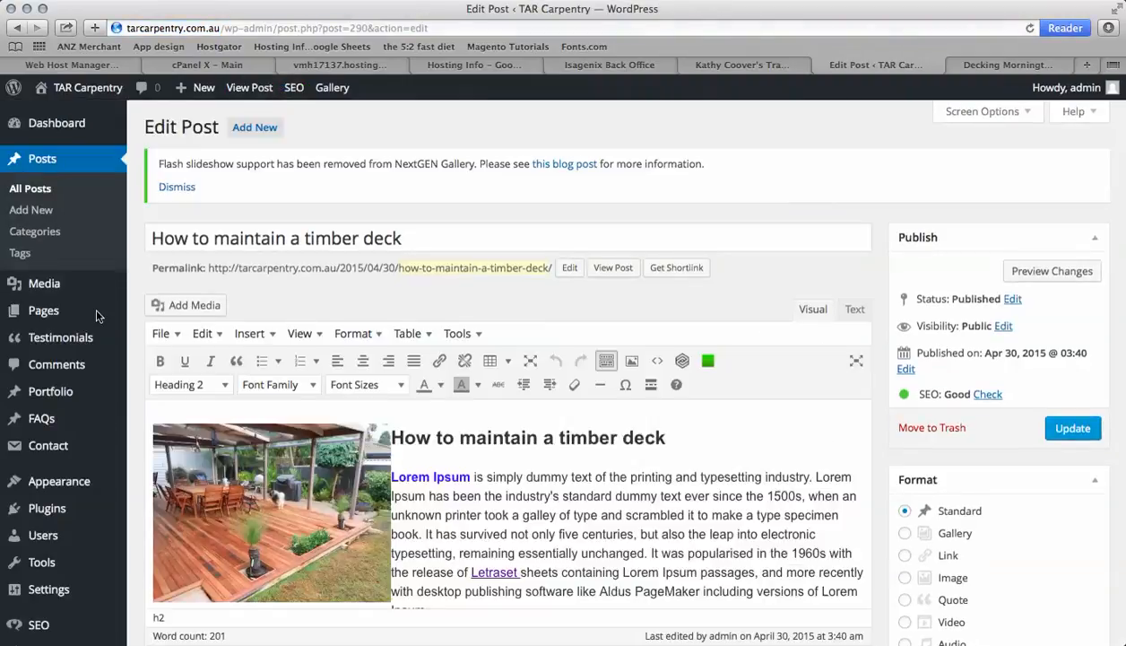
pyautogui.click(38, 188)
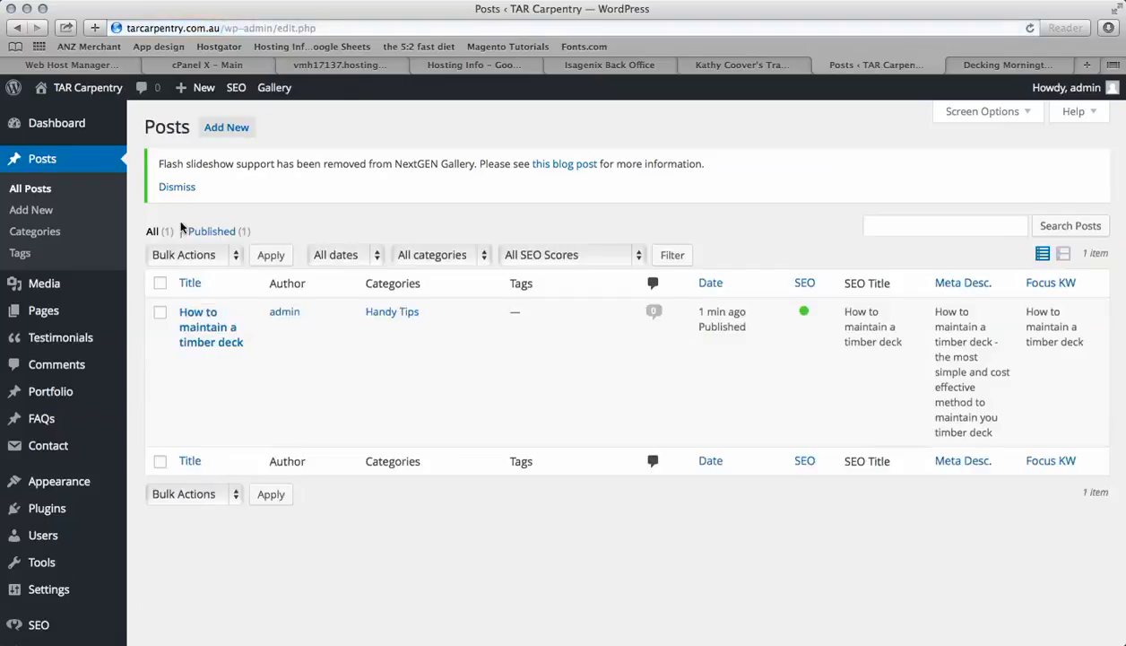
# Move the timber deck post to the trash and empty the trash to delete it permanently
pyautogui.moveTo(320, 335)
pyautogui.click(191, 394)
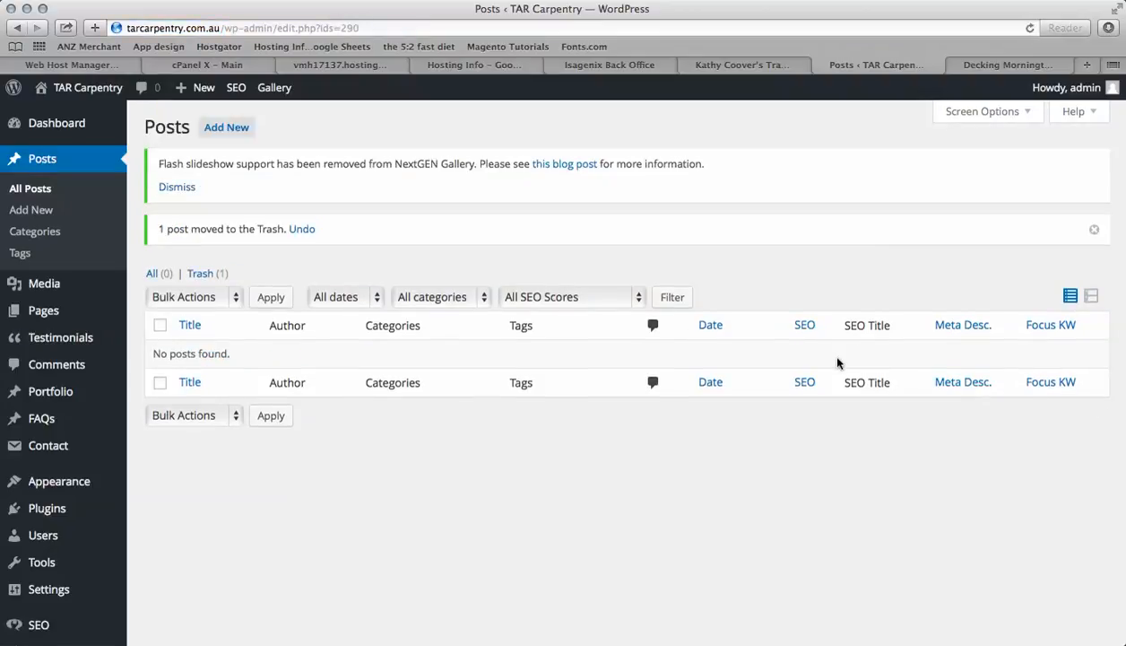
pyautogui.click(201, 273)
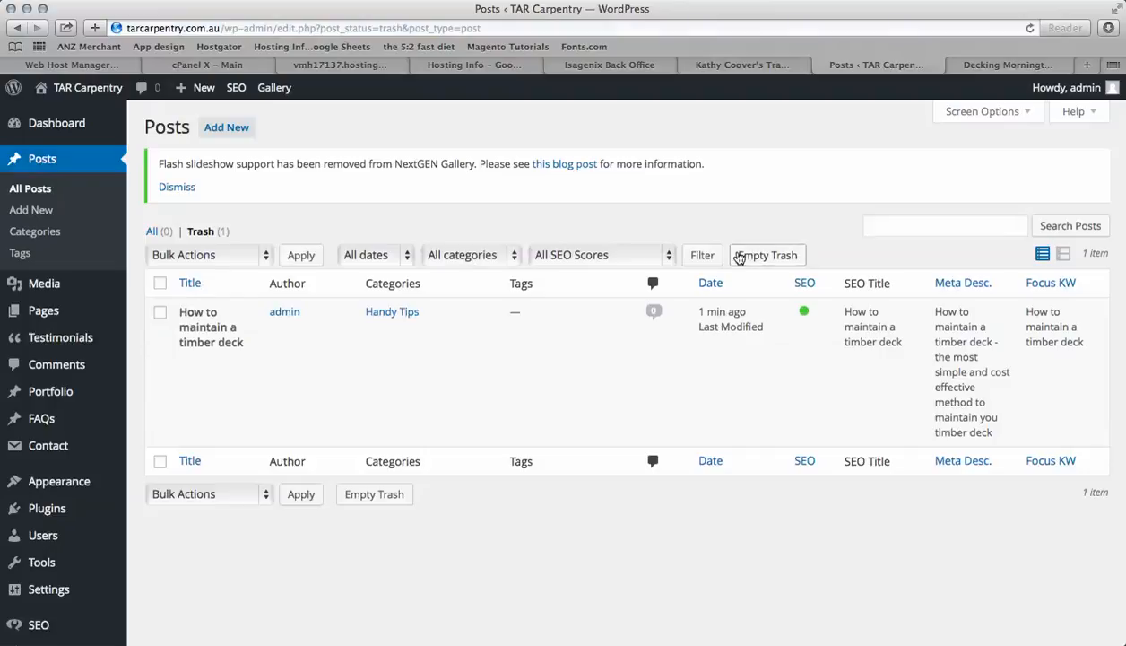
pyautogui.click(774, 257)
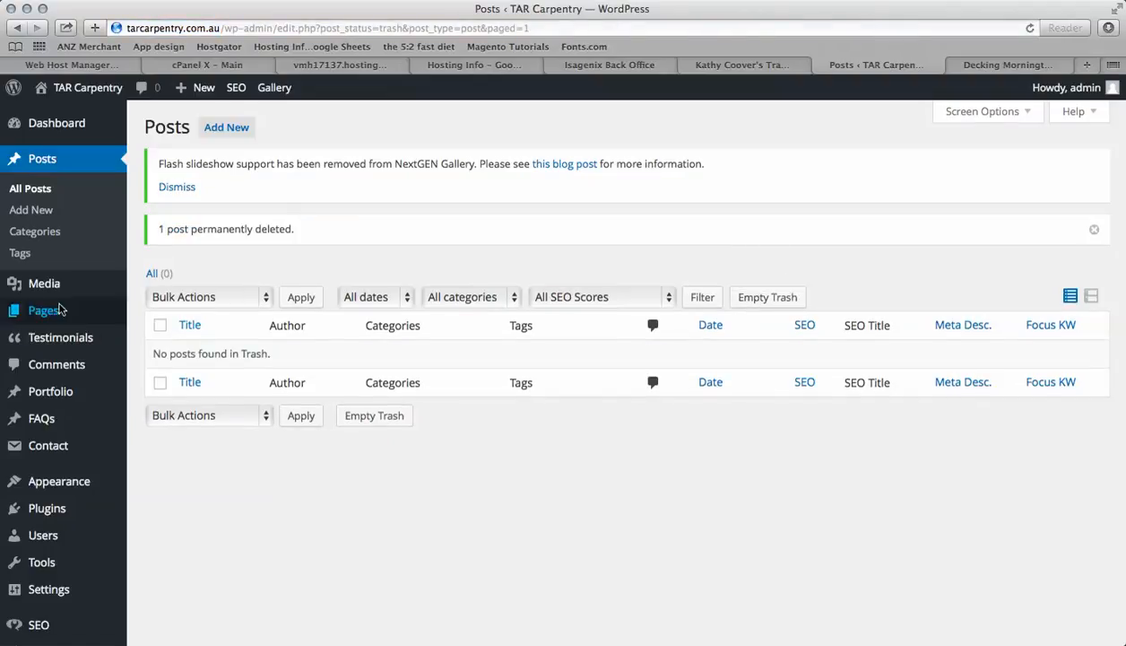
# Open the Pergola page for editing from the list of pages
pyautogui.click(49, 311)
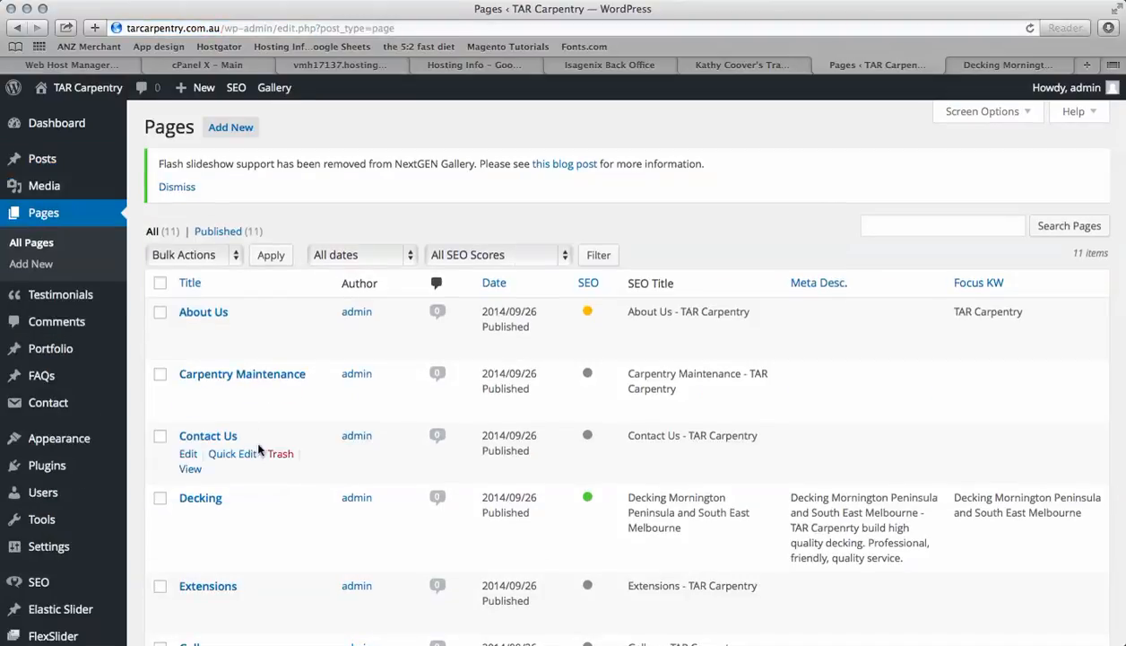
pyautogui.scroll(-2, 316, 524)
pyautogui.scroll(-6, 316, 524)
pyautogui.scroll(5, 316, 523)
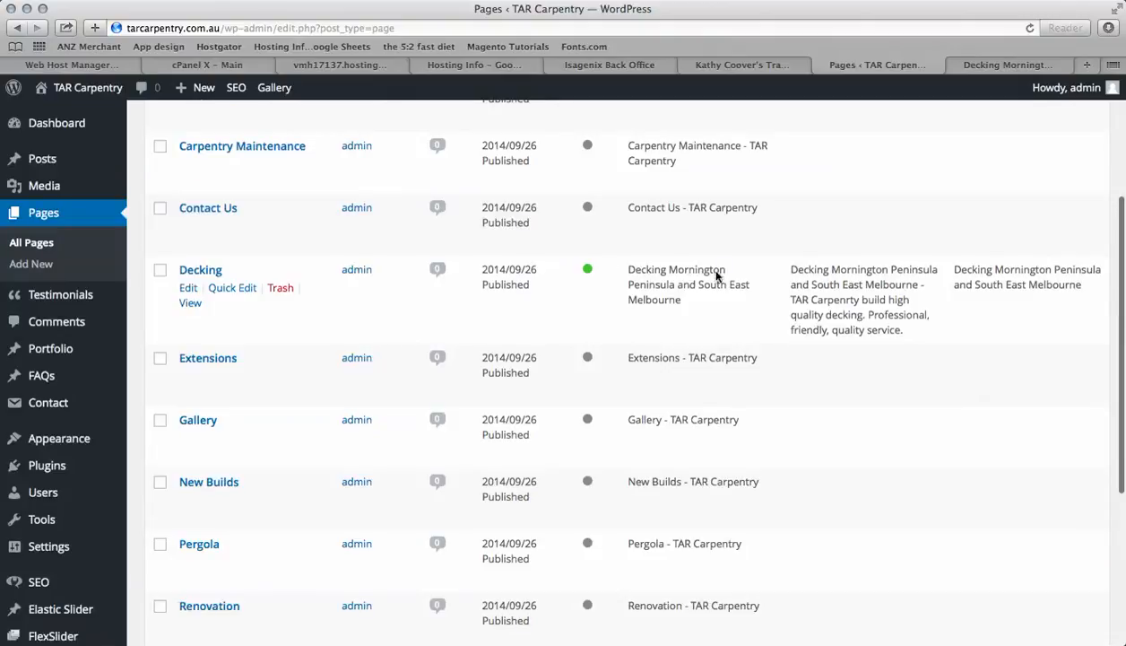
pyautogui.scroll(-3, 661, 267)
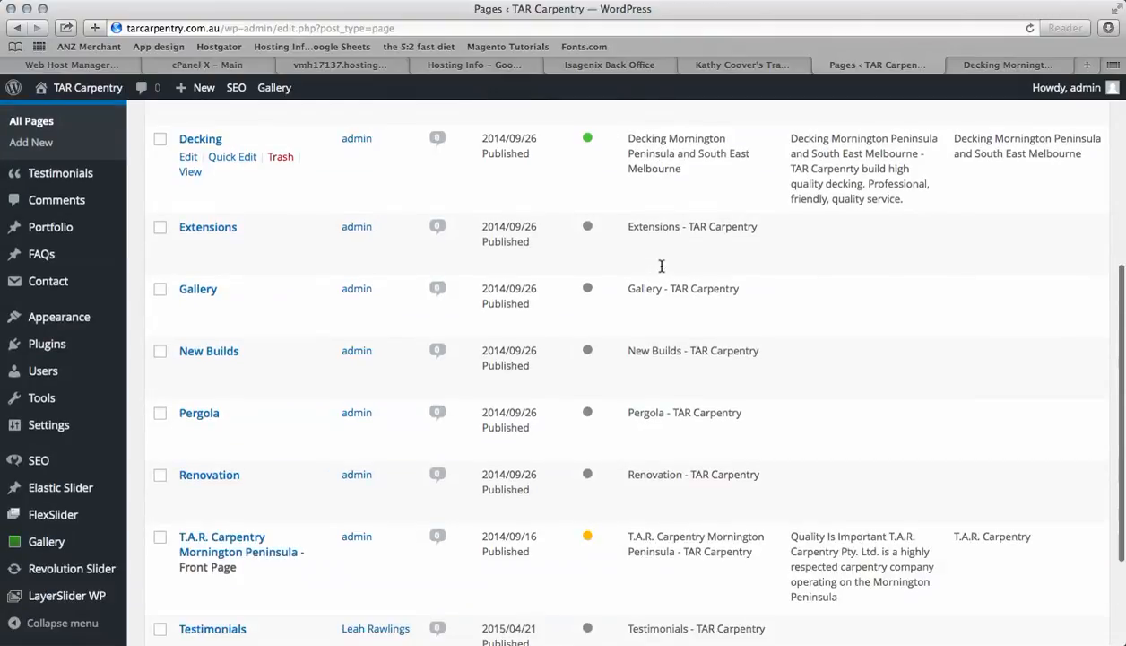
pyautogui.scroll(-2, 661, 267)
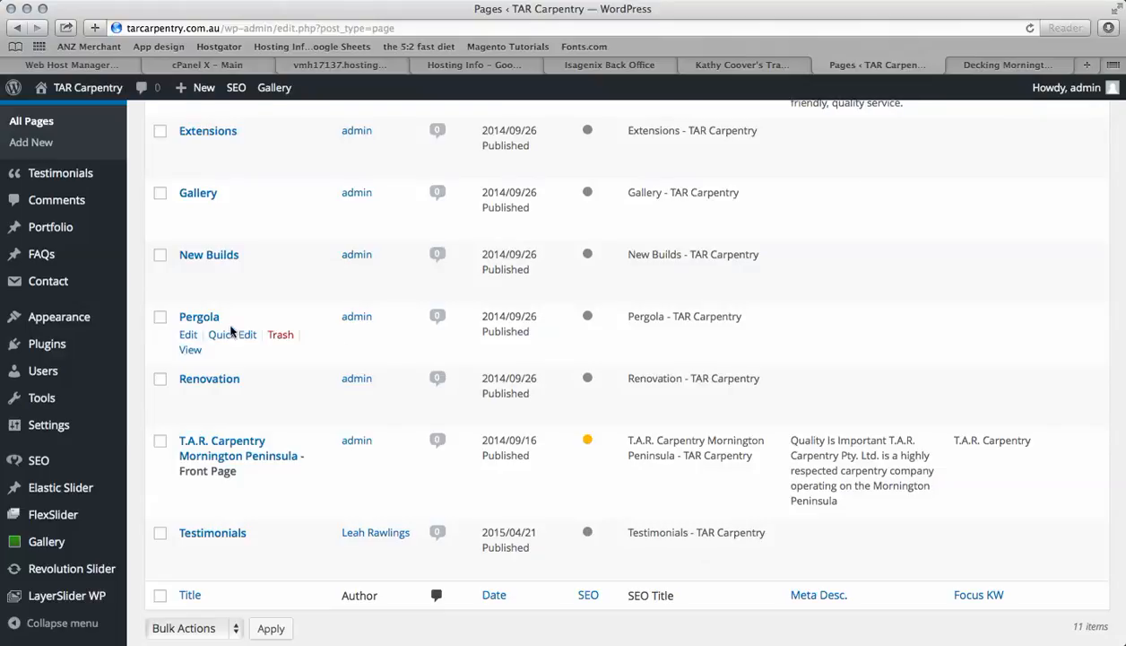
pyautogui.click(198, 319)
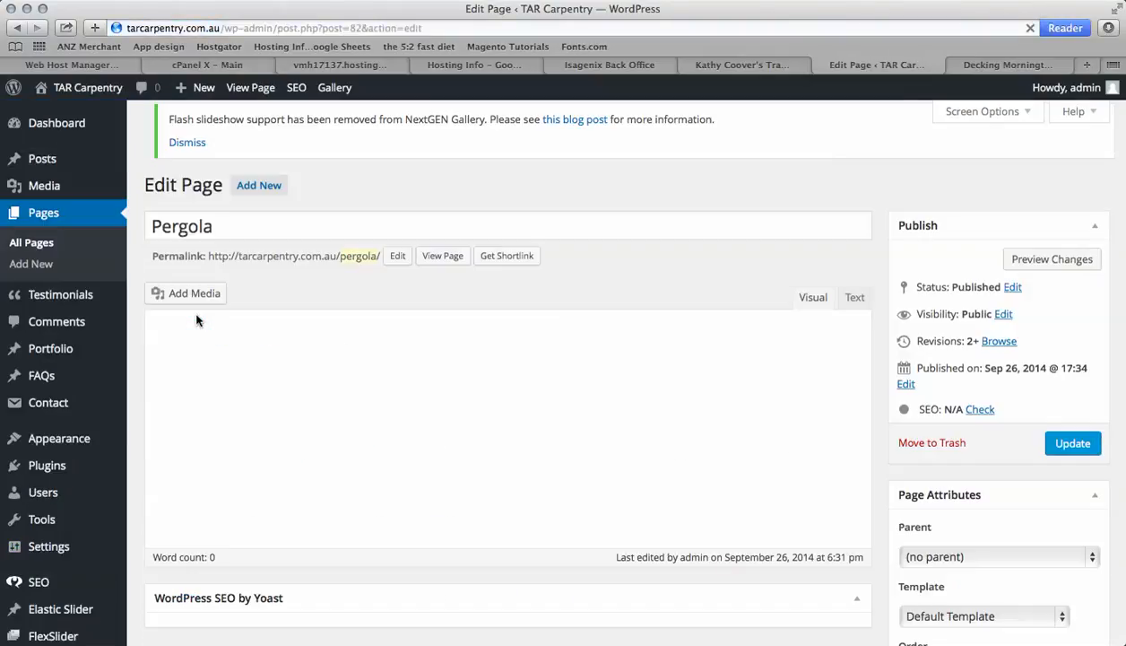
# Rename the page title to Pergola Melbourne
pyautogui.scroll(-2, 305, 429)
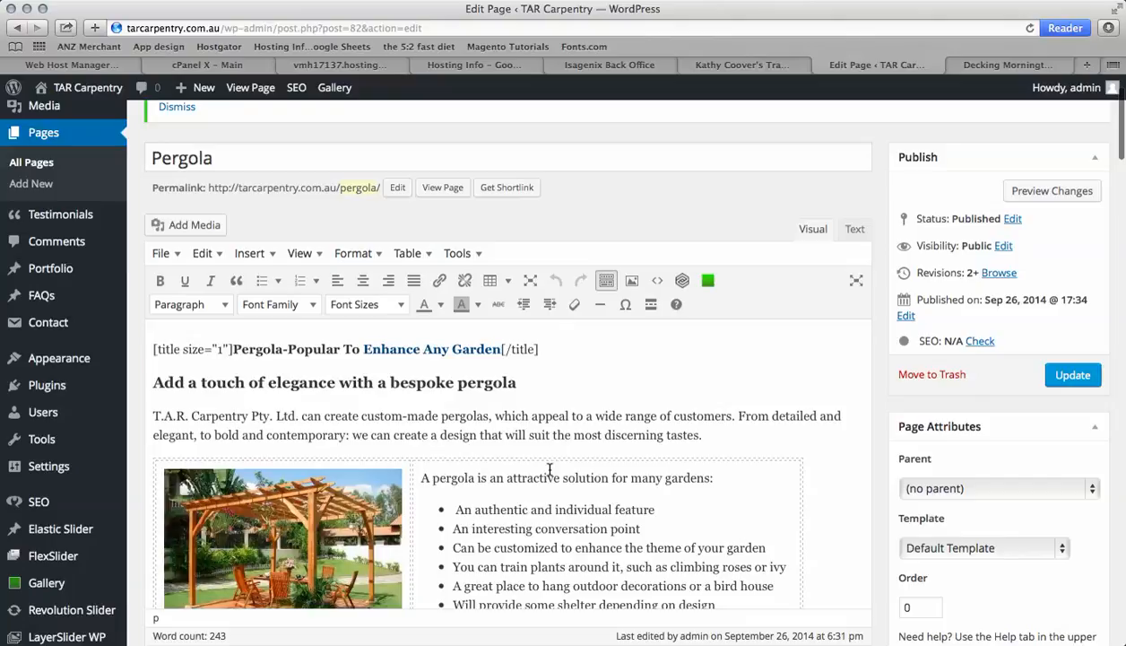
pyautogui.scroll(-5, 550, 469)
pyautogui.scroll(-7, 549, 469)
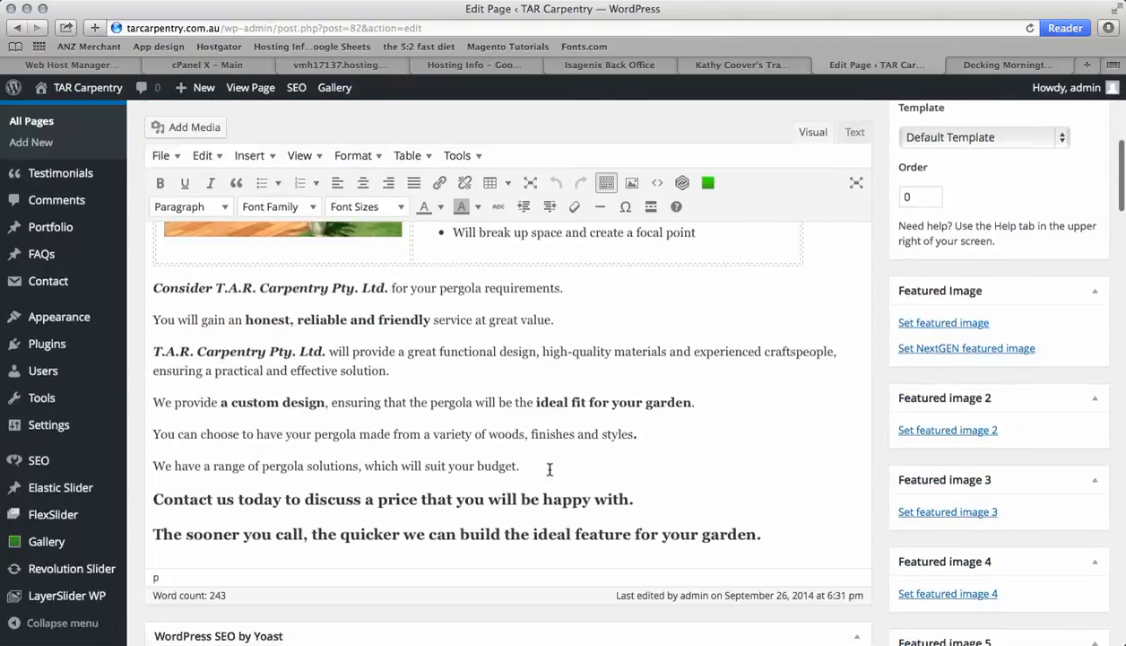
pyautogui.scroll(-2, 549, 473)
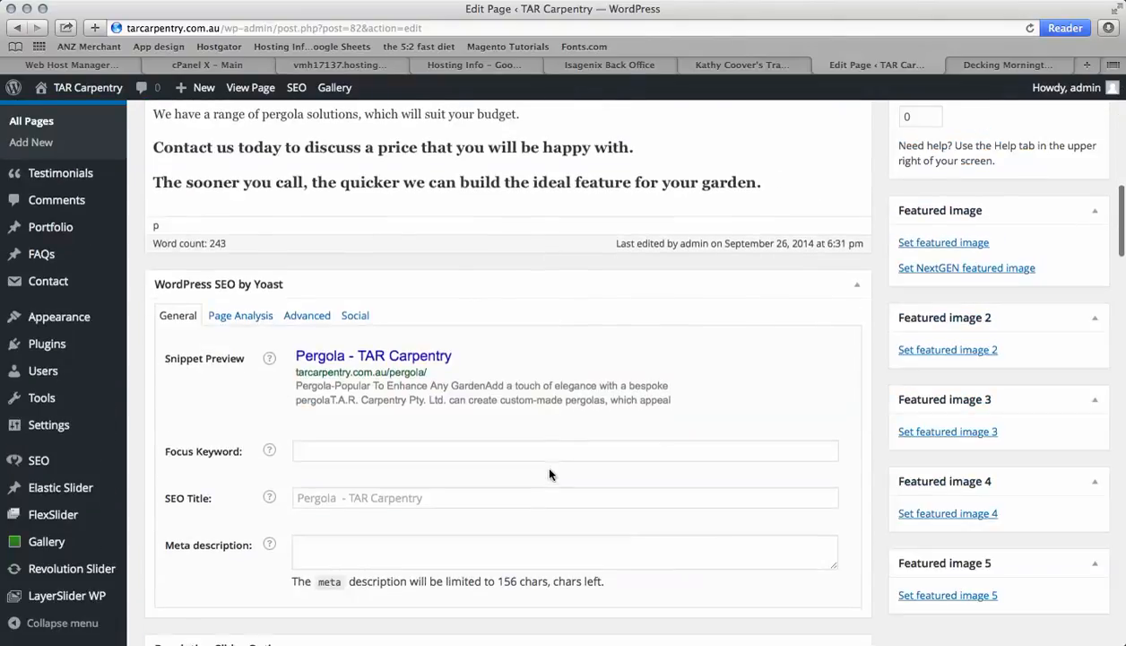
pyautogui.scroll(12, 549, 474)
pyautogui.scroll(3, 550, 473)
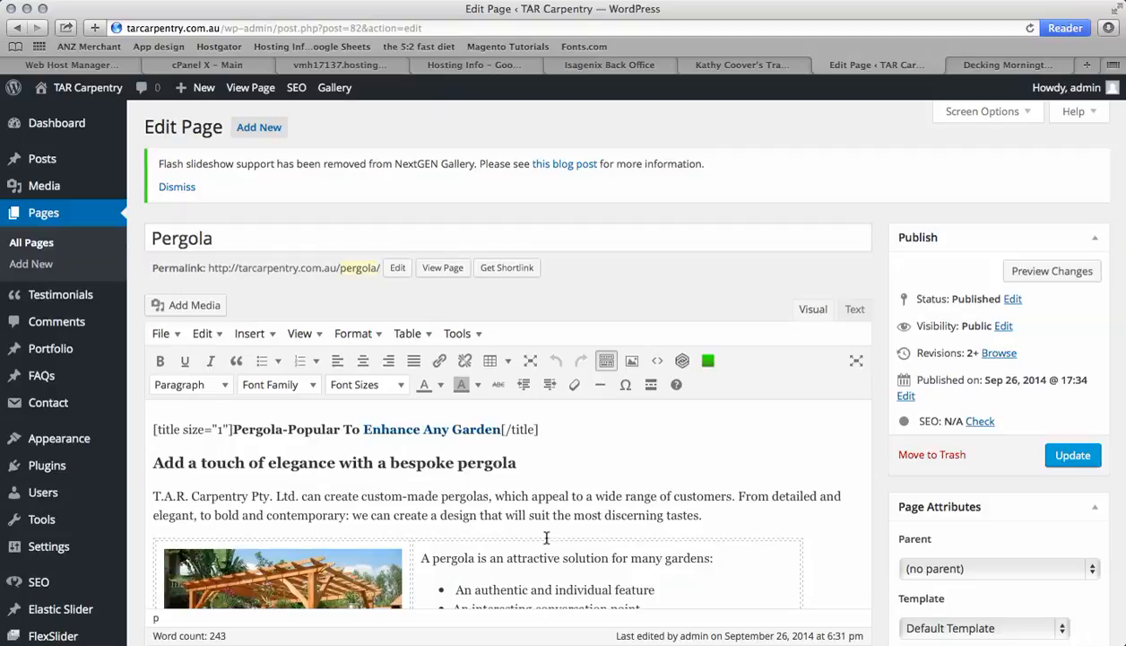
pyautogui.click(264, 237)
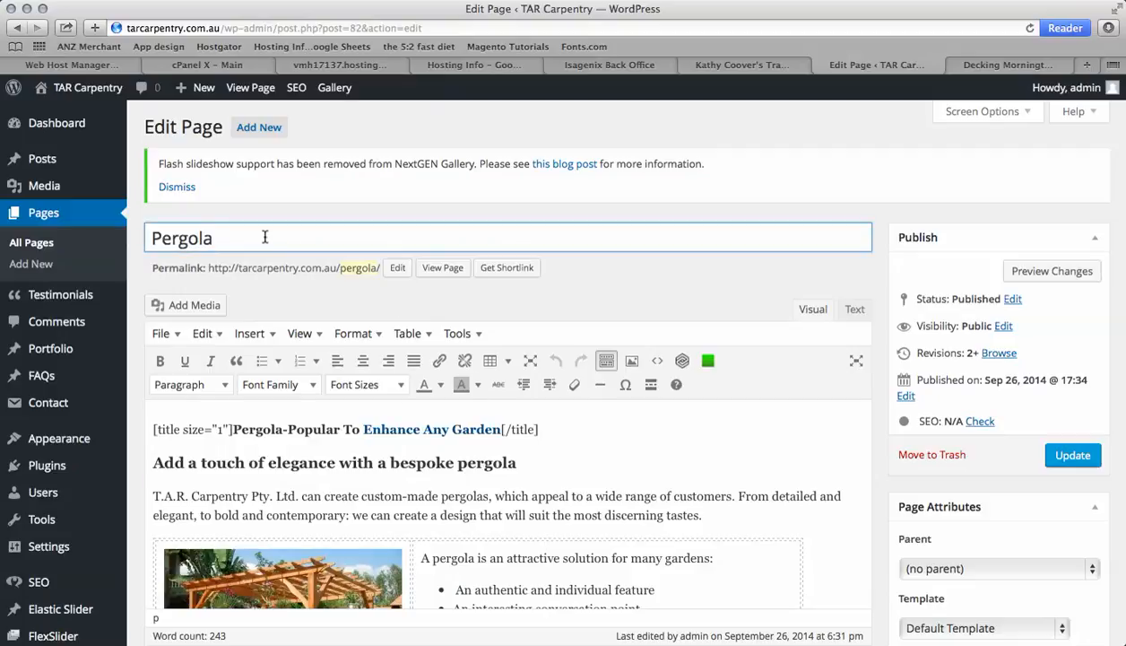
pyautogui.write('melbourne')
pyautogui.click(230, 238)
pyautogui.press('BackSpace')
pyautogui.write('M')
# Set the SEO focus keyword to Pergola Melbourne
pyautogui.scroll(-5, 269, 327)
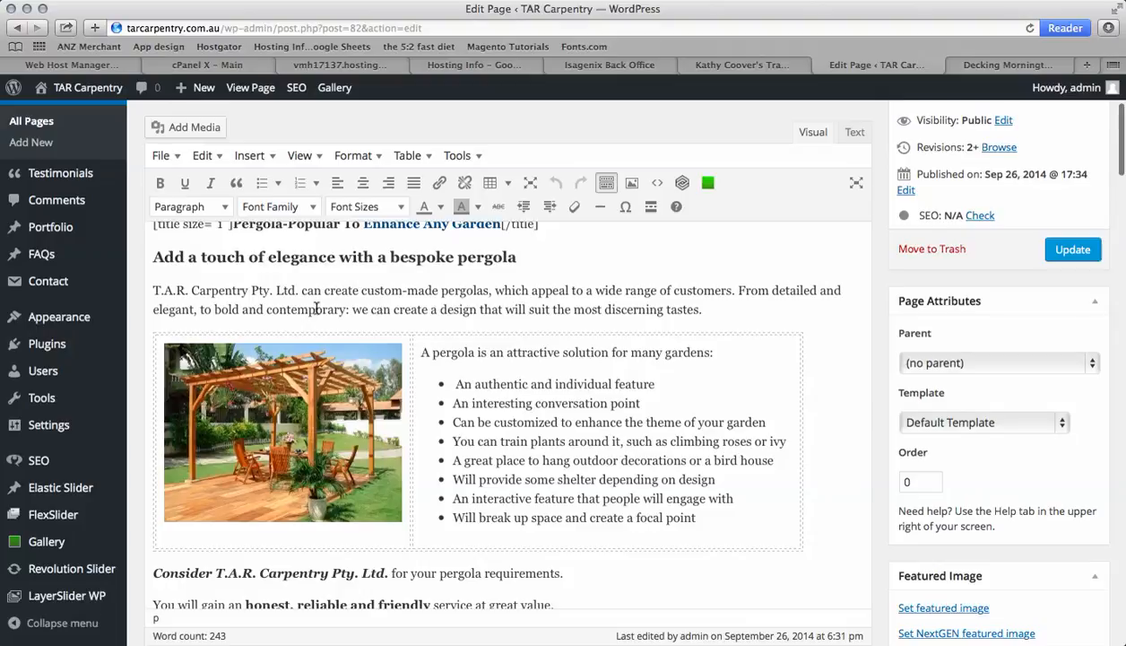
pyautogui.scroll(-10, 628, 312)
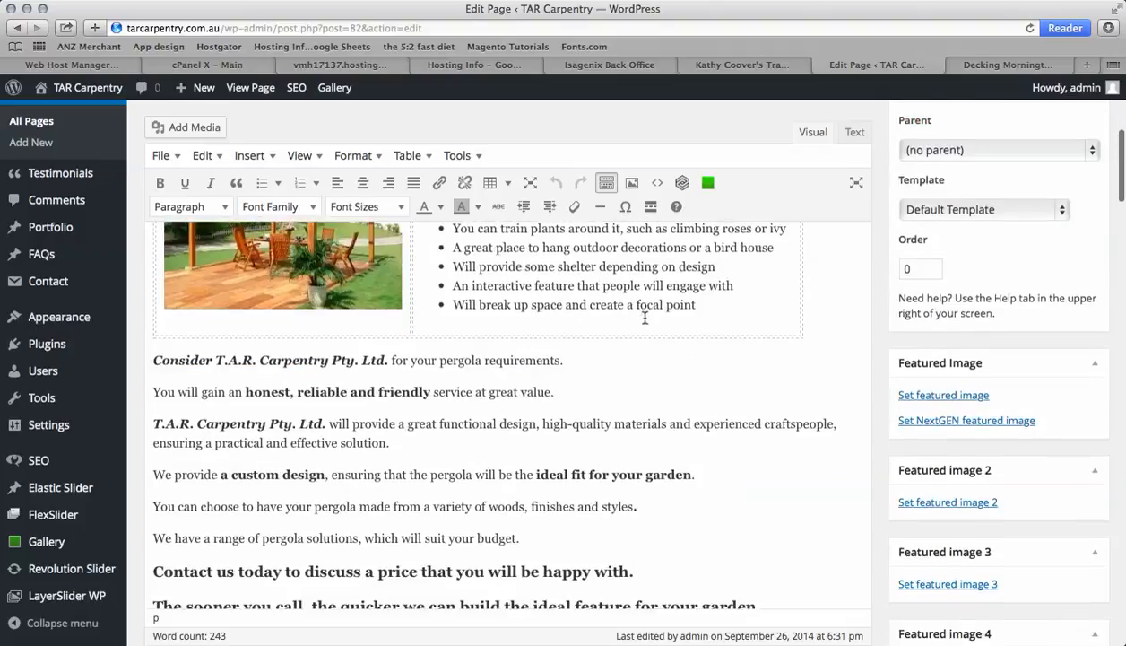
pyautogui.scroll(2, 645, 317)
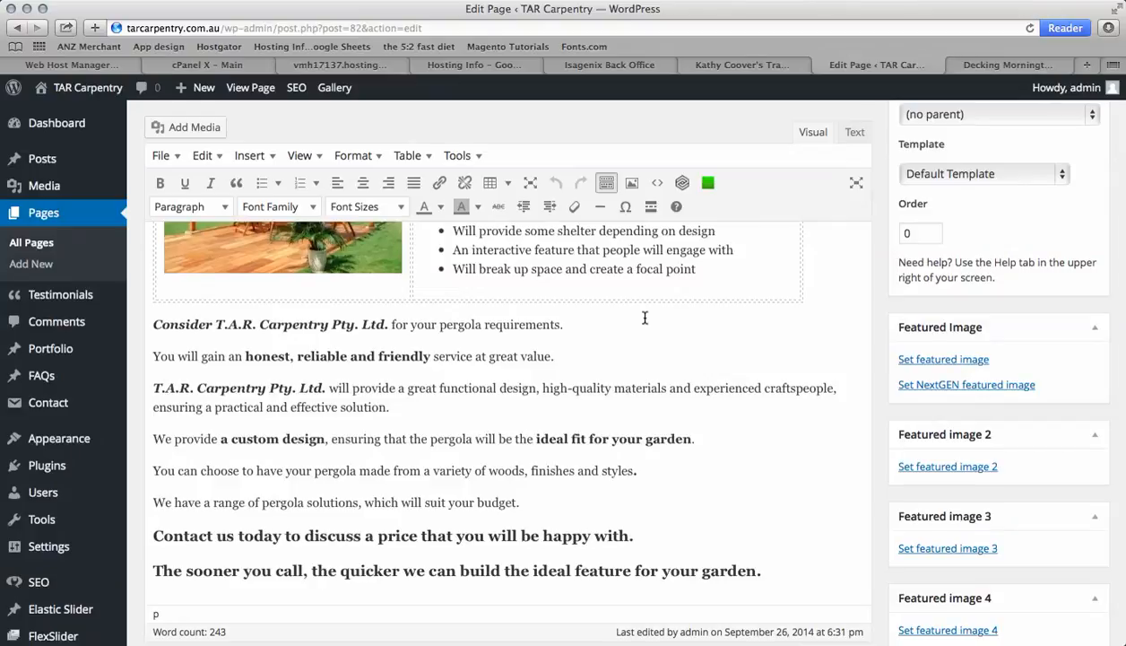
pyautogui.scroll(3, 645, 317)
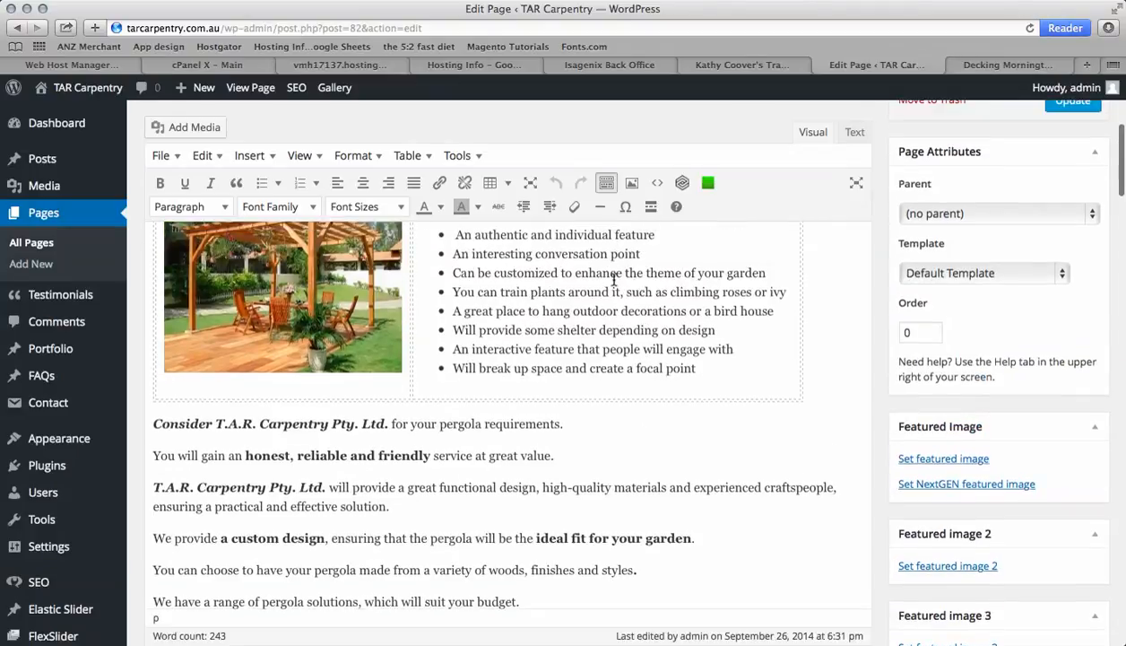
pyautogui.scroll(4, 513, 321)
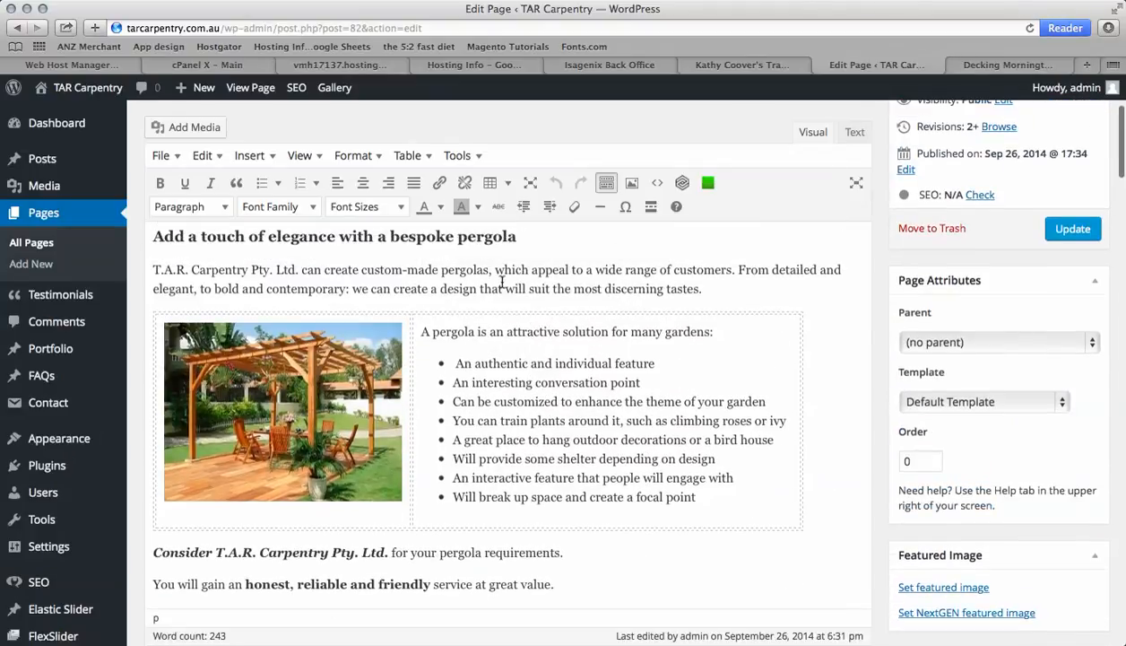
pyautogui.scroll(-8, 538, 453)
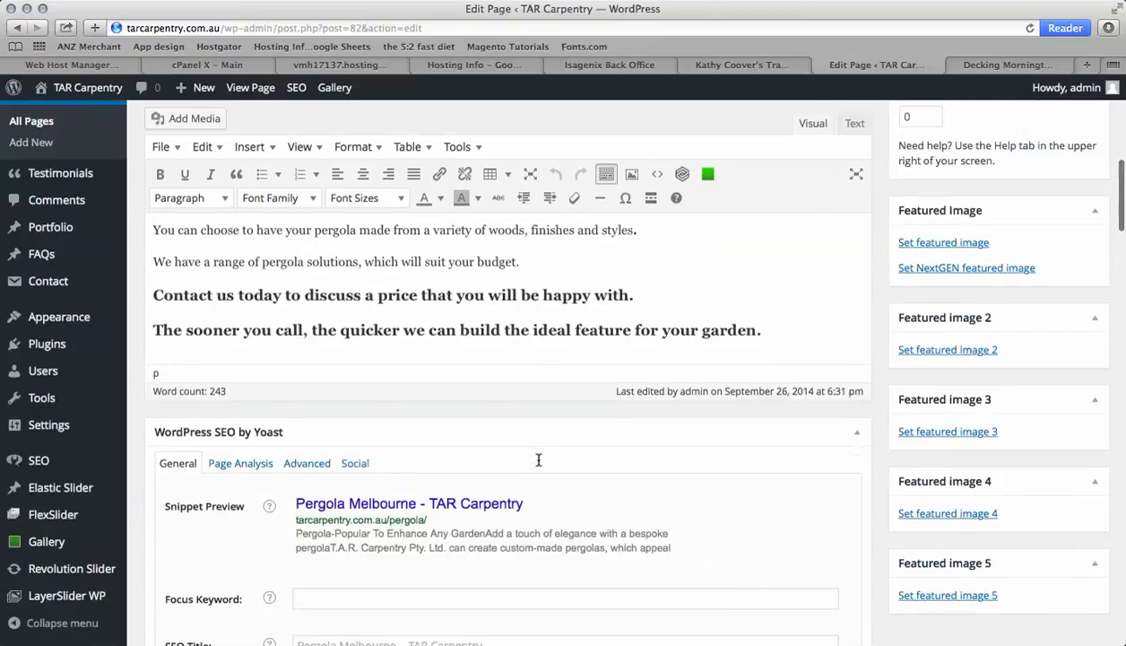
pyautogui.scroll(-3, 538, 459)
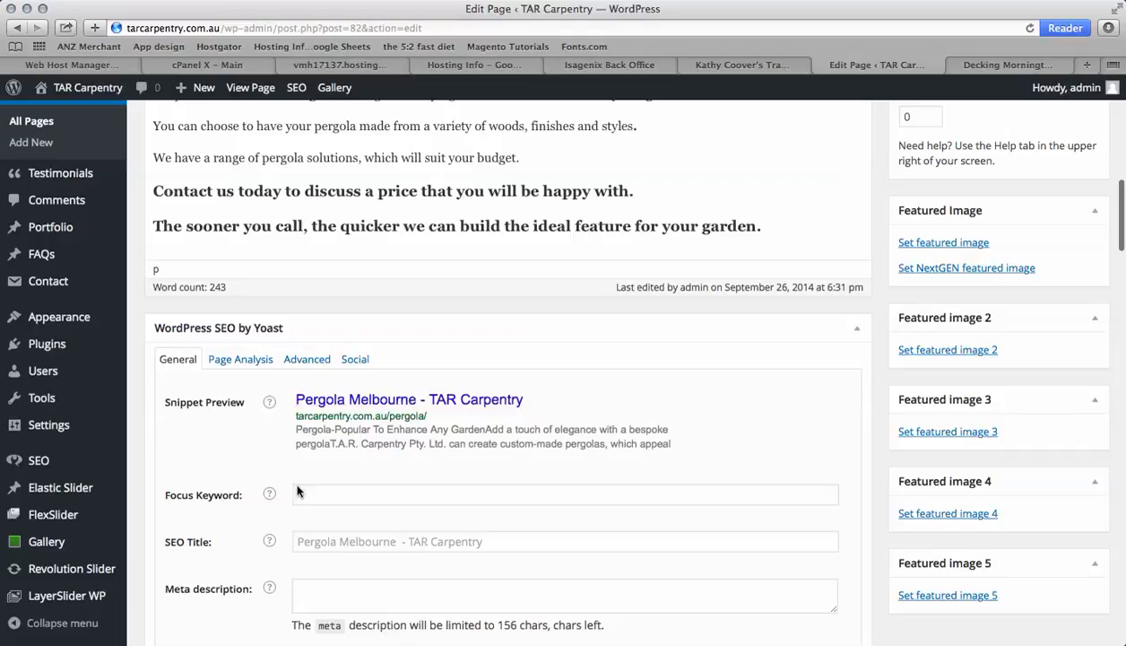
pyautogui.click(309, 493)
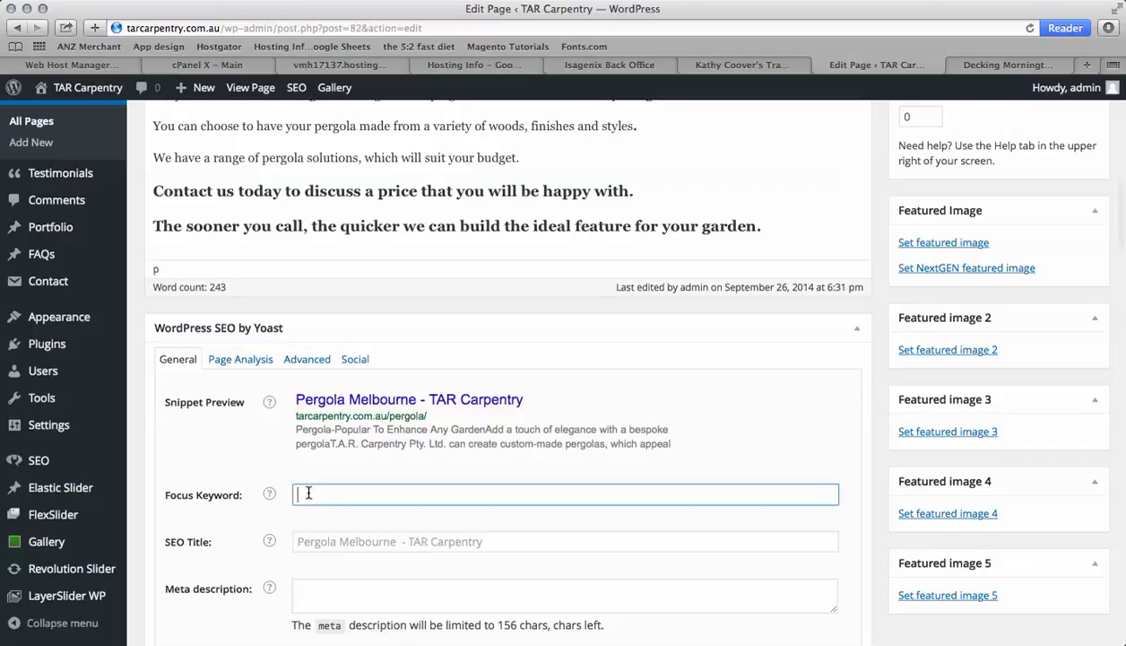
pyautogui.write('Pergolas')
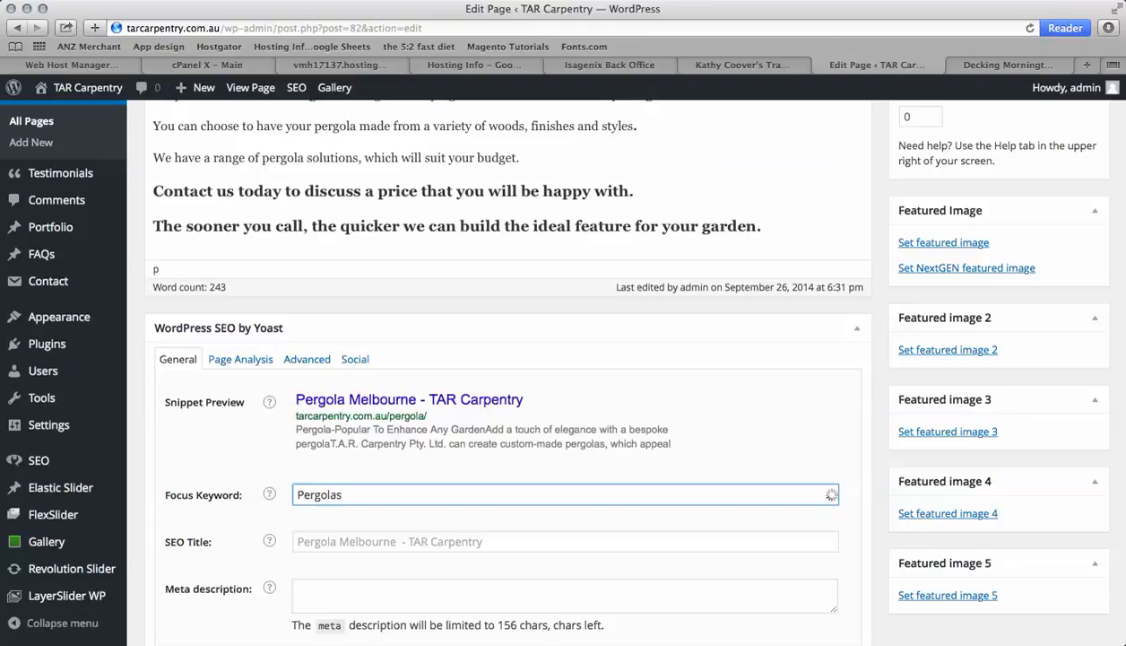
pyautogui.scroll(15, 506, 359)
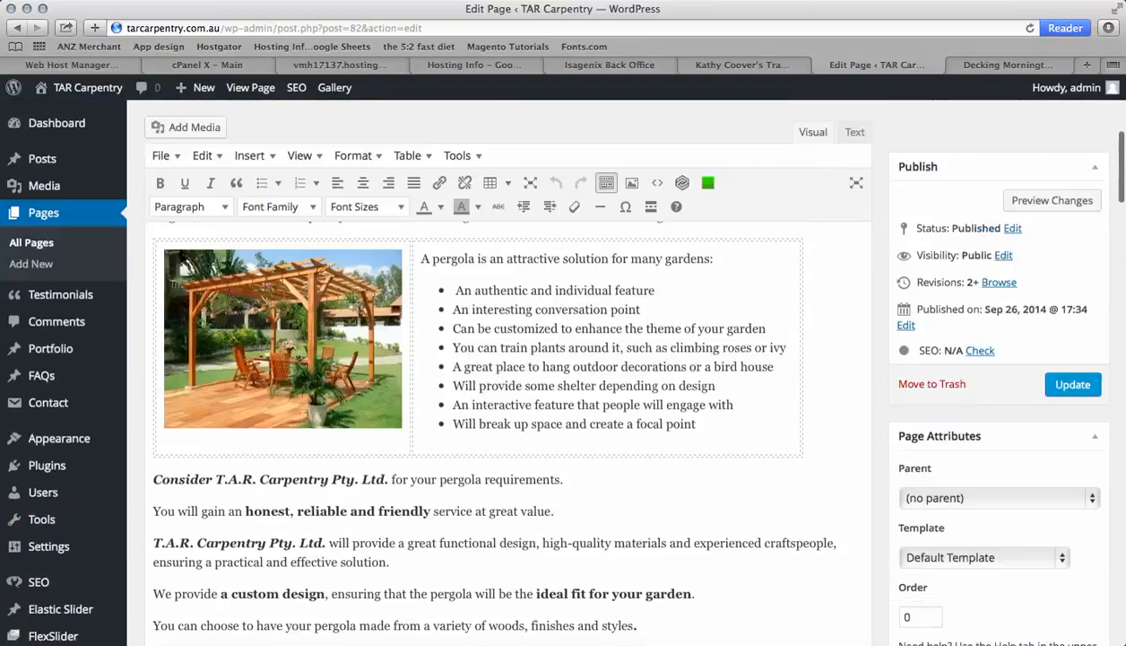
pyautogui.scroll(-12, 507, 359)
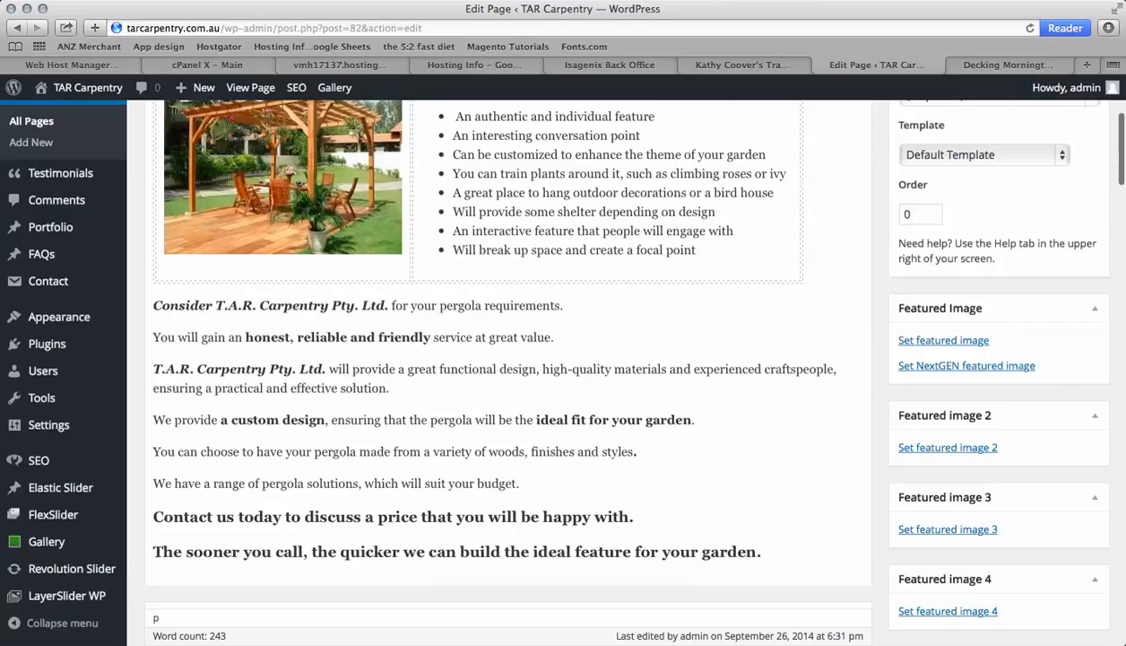
pyautogui.press('BackSpace')
pyautogui.write('Mel')
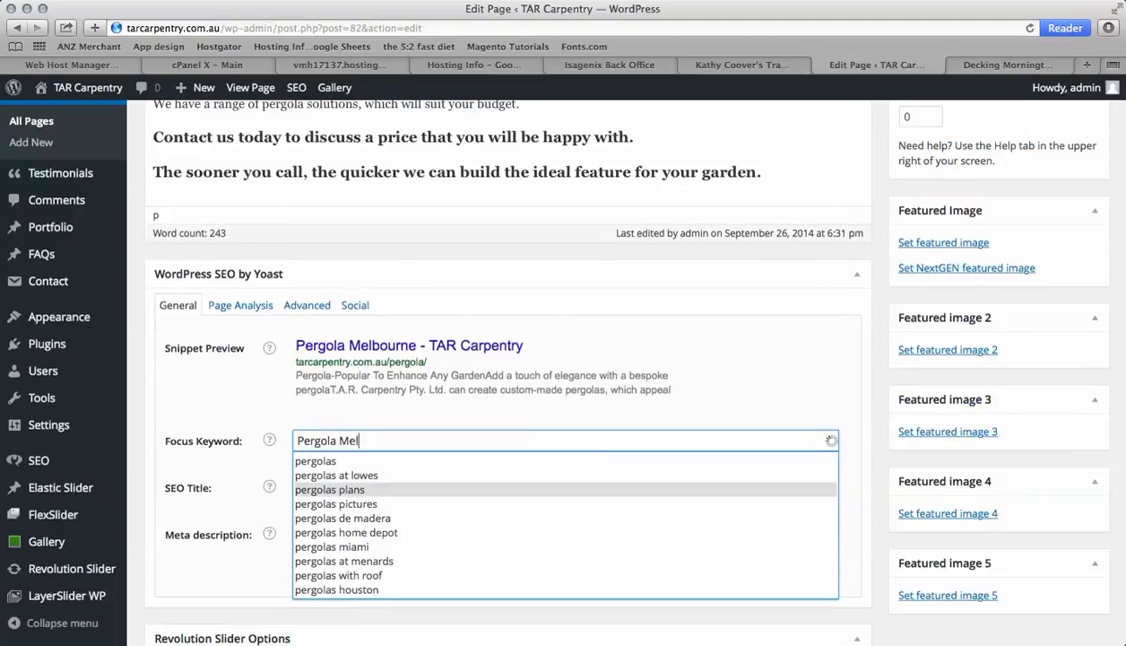
pyautogui.write('bourne')
pyautogui.click(263, 561)
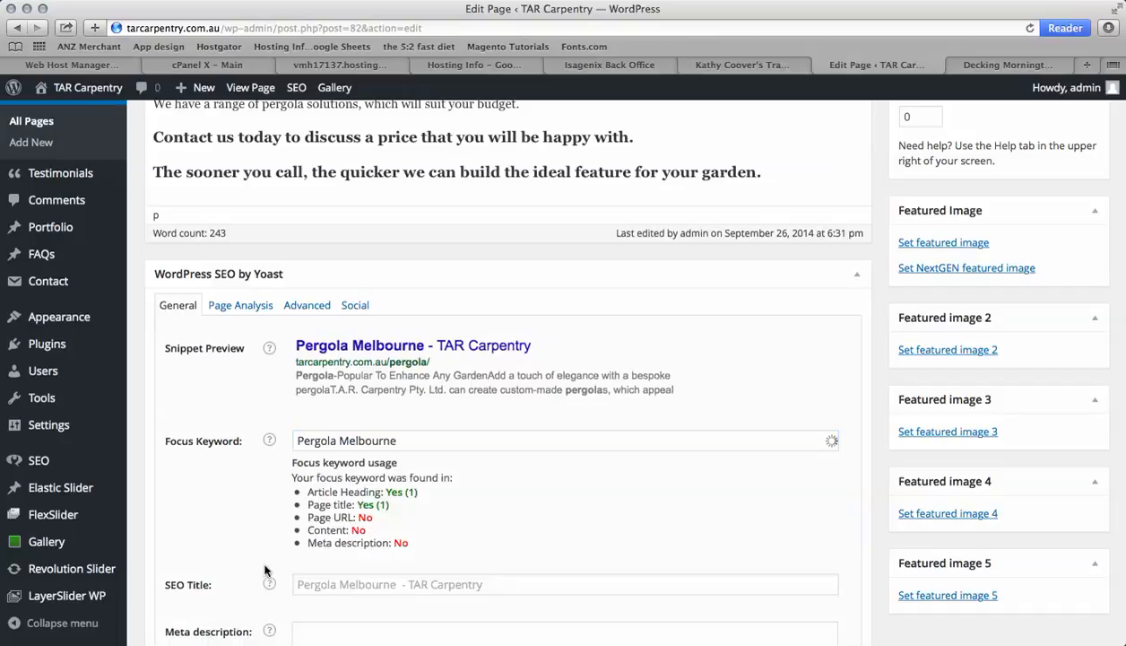
# Change the page's permalink slug to pergola-melbourne
pyautogui.scroll(-2, 432, 474)
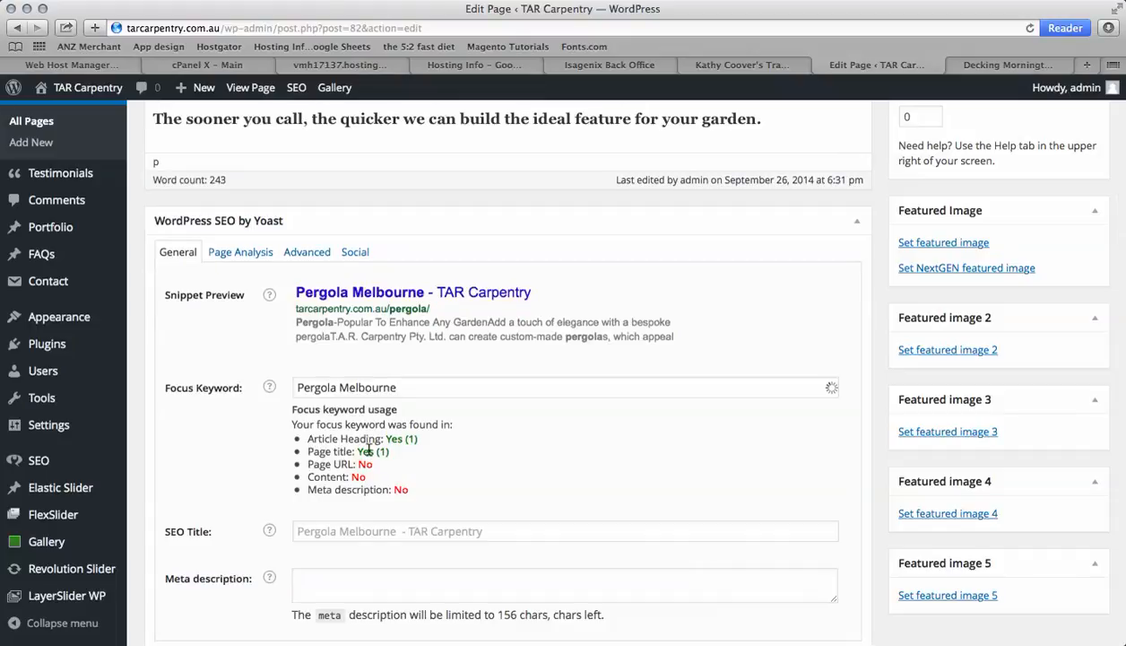
pyautogui.scroll(10, 430, 461)
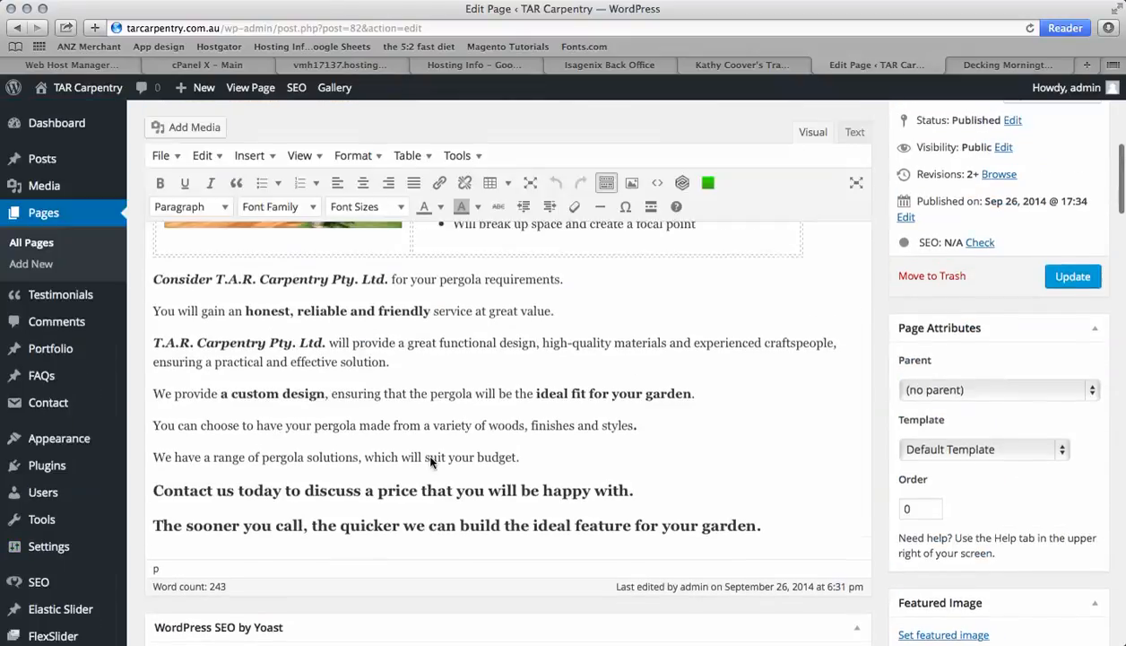
pyautogui.scroll(3, 430, 461)
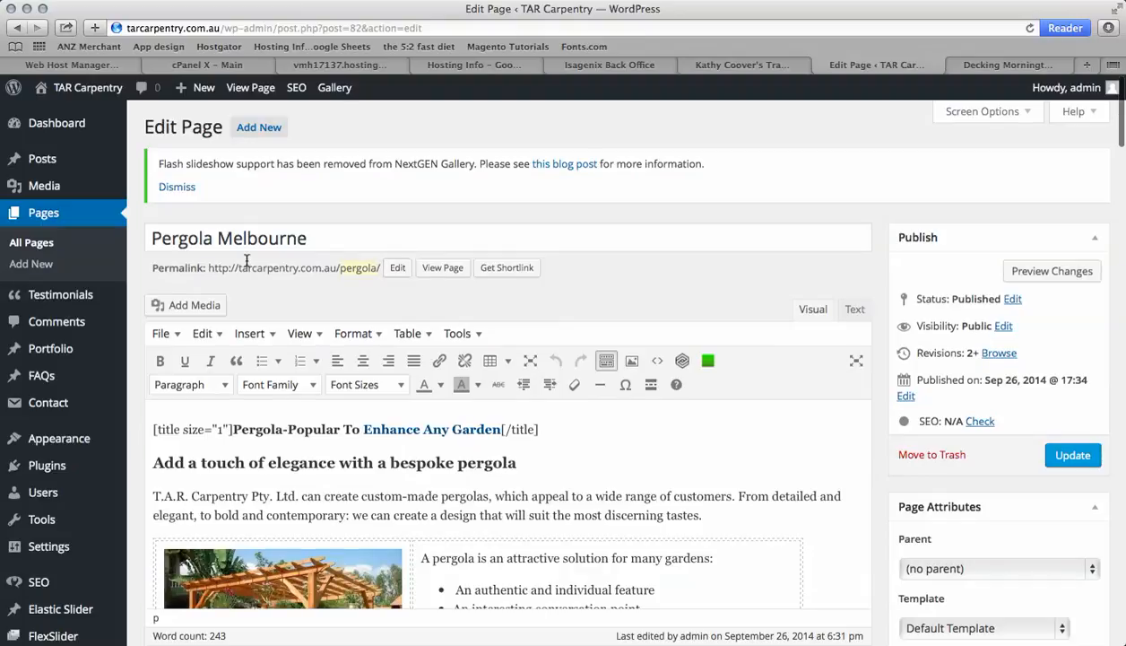
pyautogui.click(396, 274)
pyautogui.click(394, 267)
pyautogui.write('-')
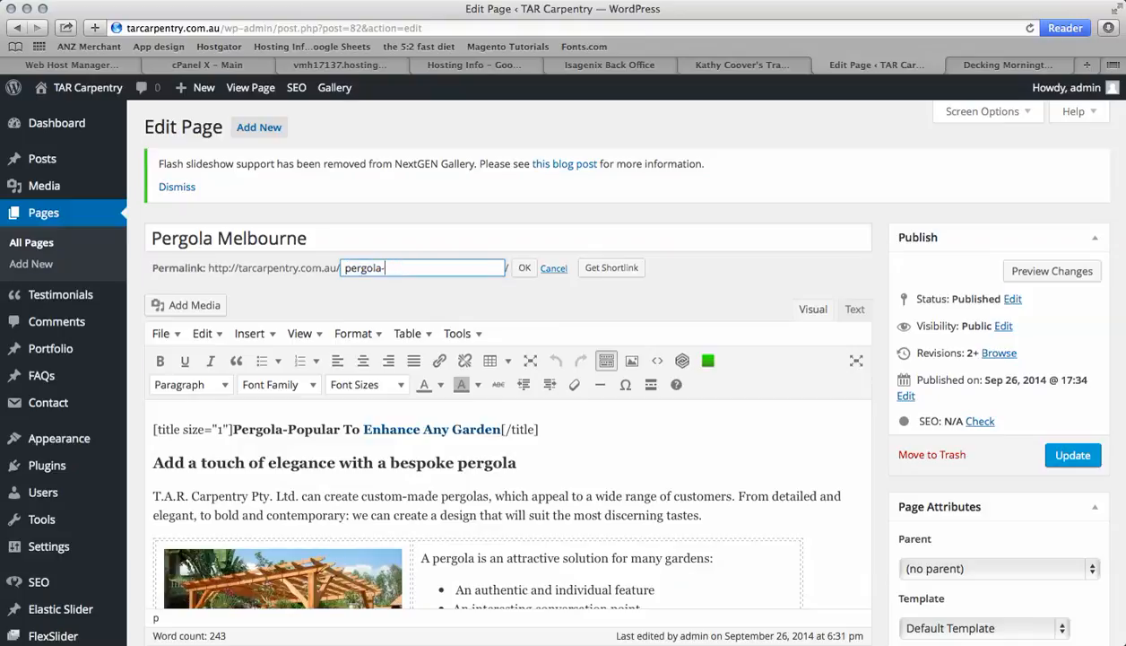
pyautogui.write('melbourne')
pyautogui.click(525, 270)
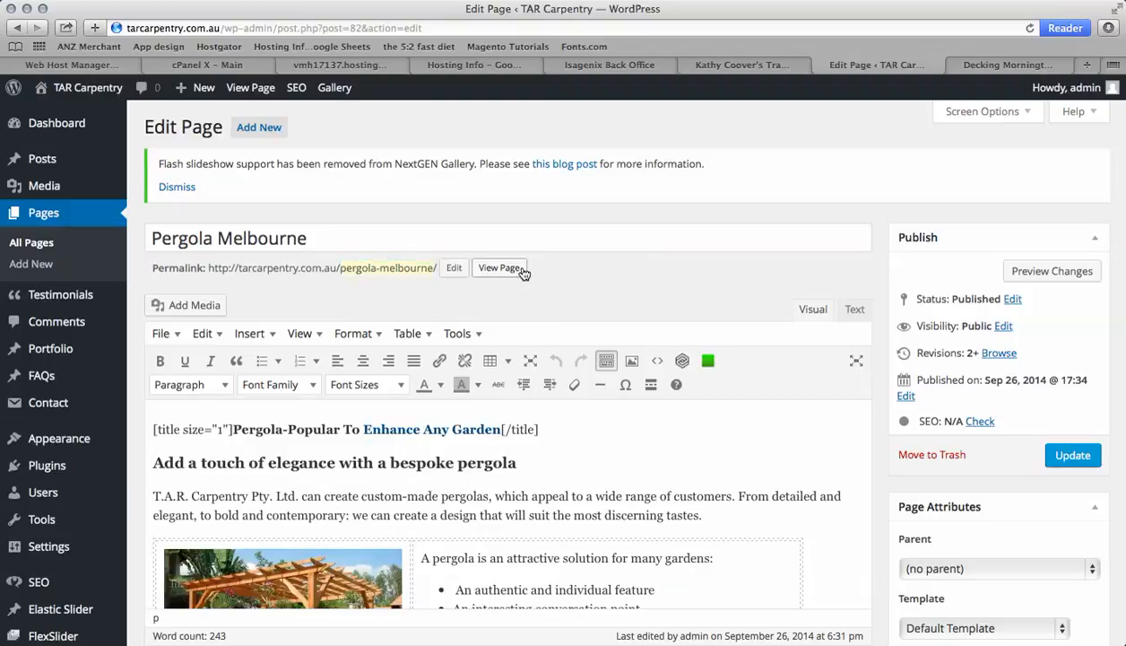
pyautogui.scroll(-10, 574, 423)
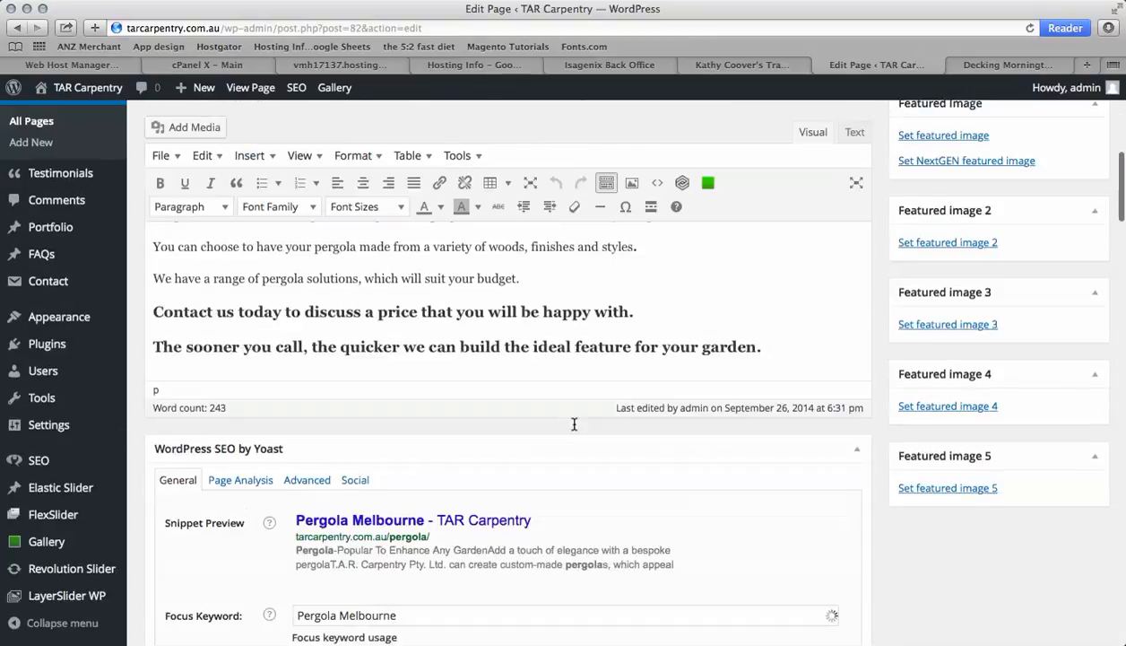
pyautogui.scroll(-5, 574, 424)
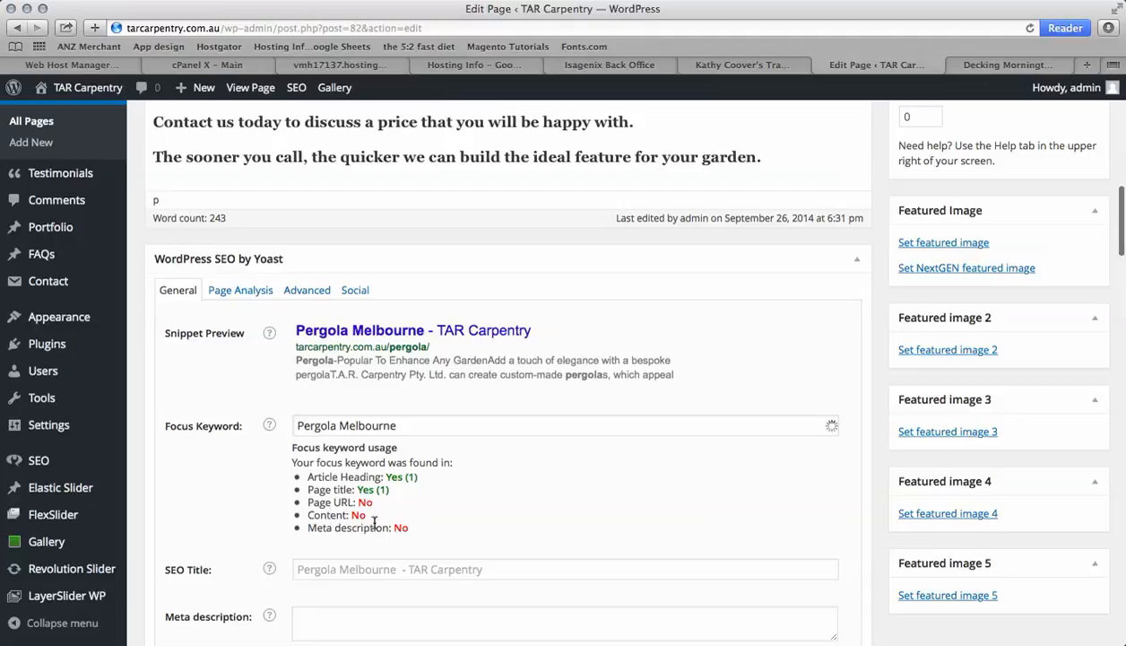
pyautogui.scroll(5, 458, 509)
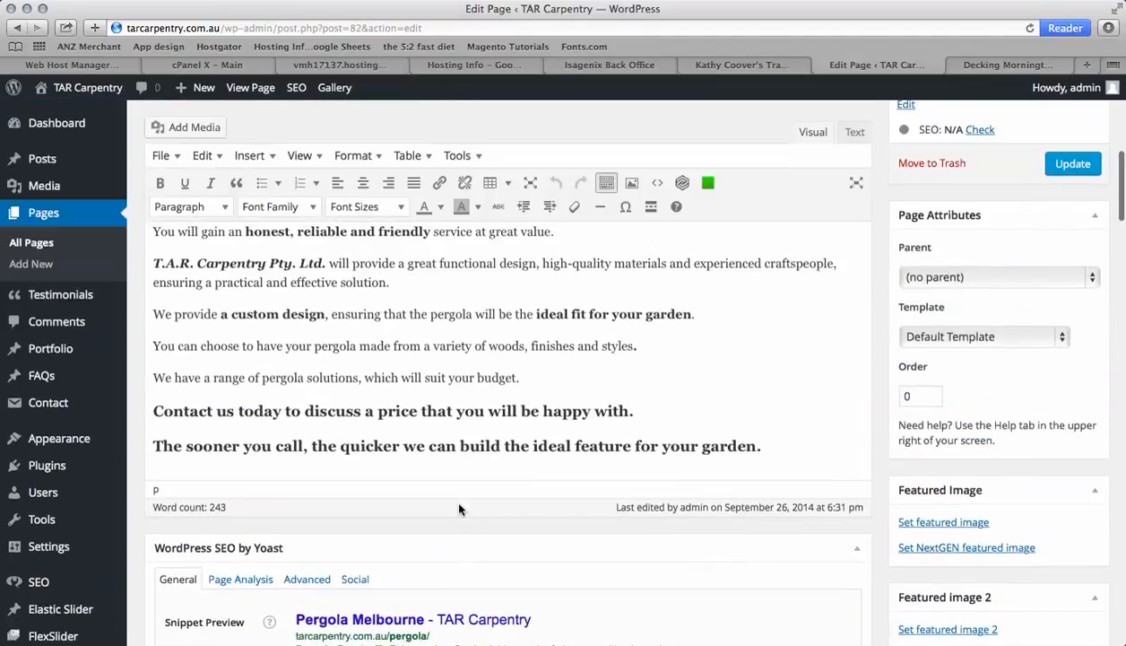
pyautogui.scroll(2, 460, 321)
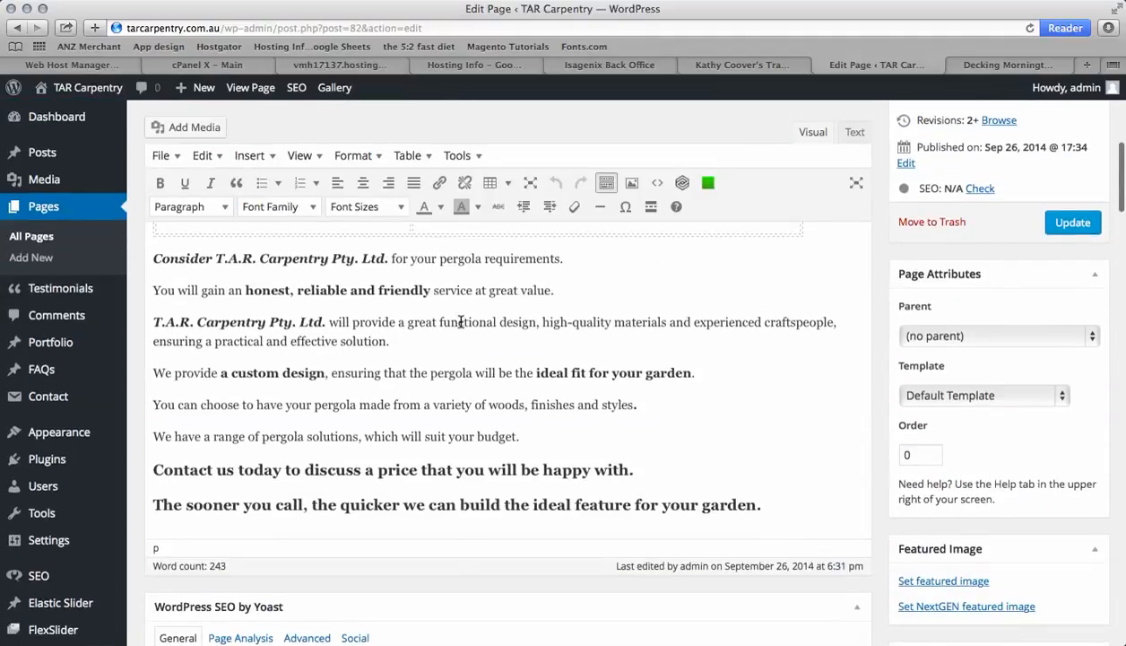
# Add a closing line reading "Pergola Melbourne | Mornington Penisula" at the end of the page content
pyautogui.scroll(2, 460, 320)
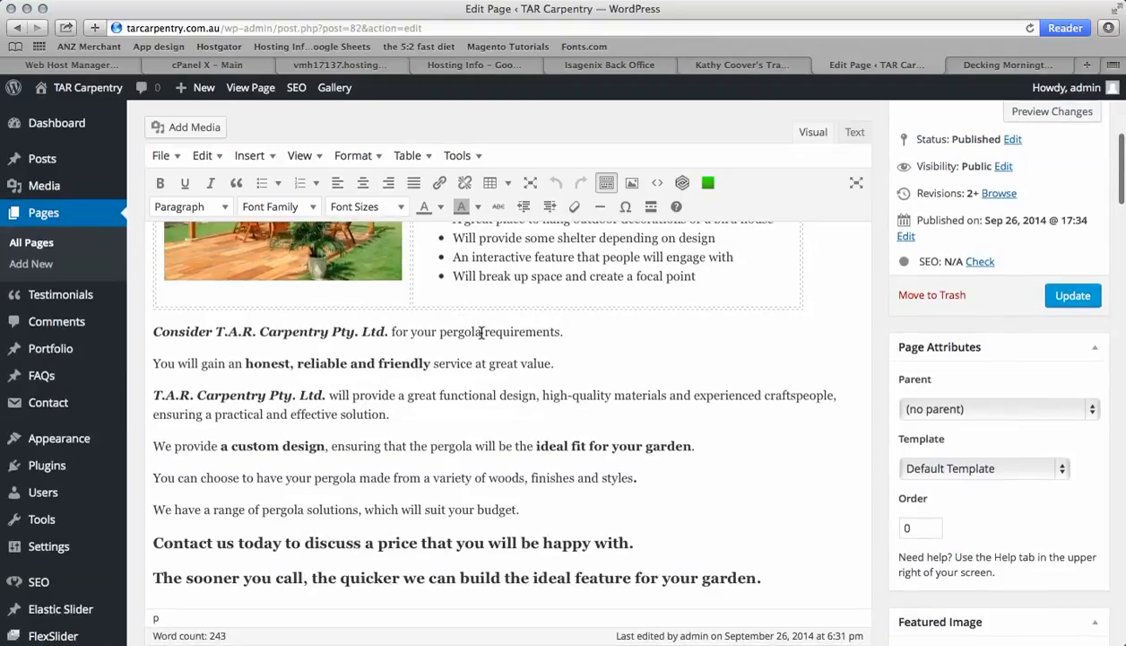
pyautogui.scroll(-7, 460, 408)
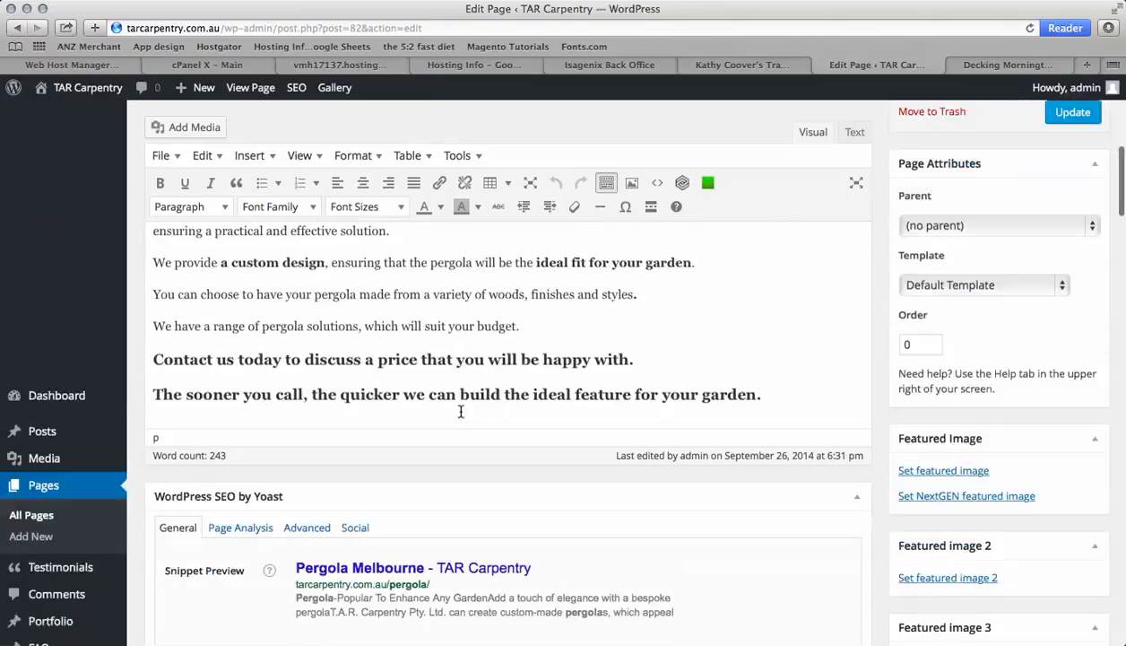
pyautogui.click(771, 351)
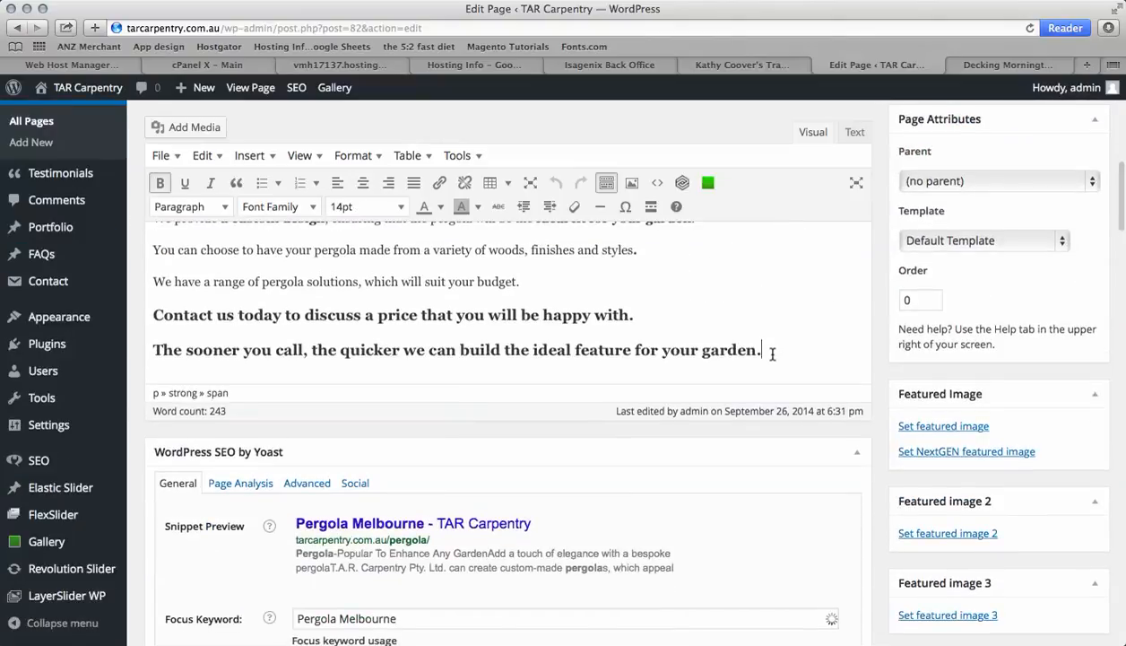
pyautogui.write('Pergola')
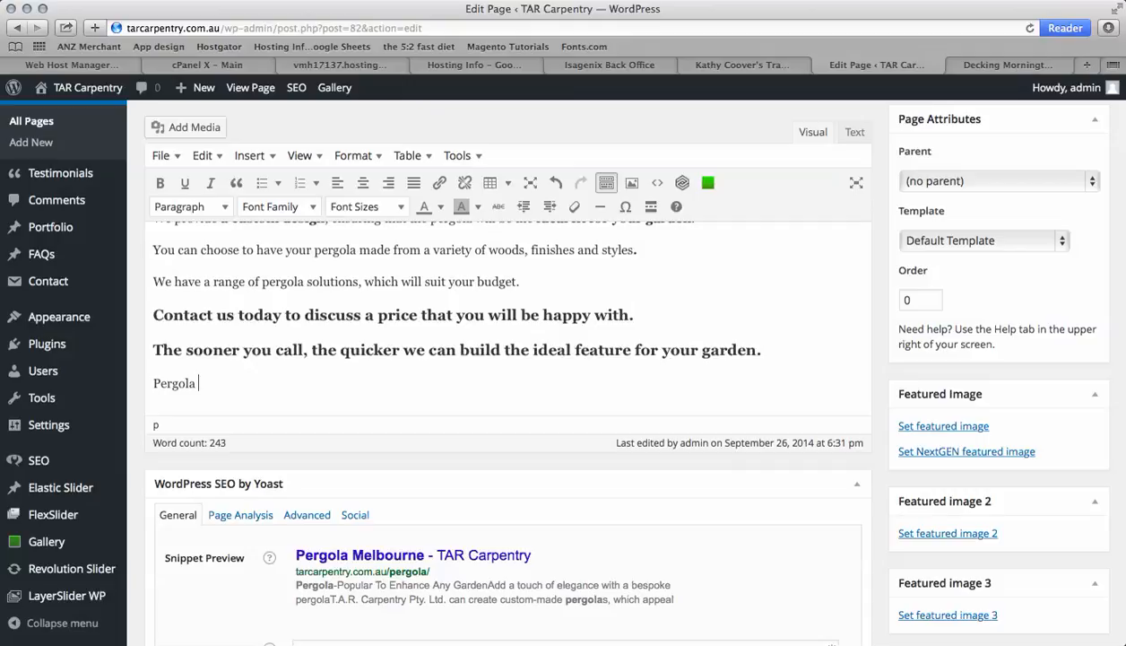
pyautogui.write('Melbourne | Mornington Penisula')
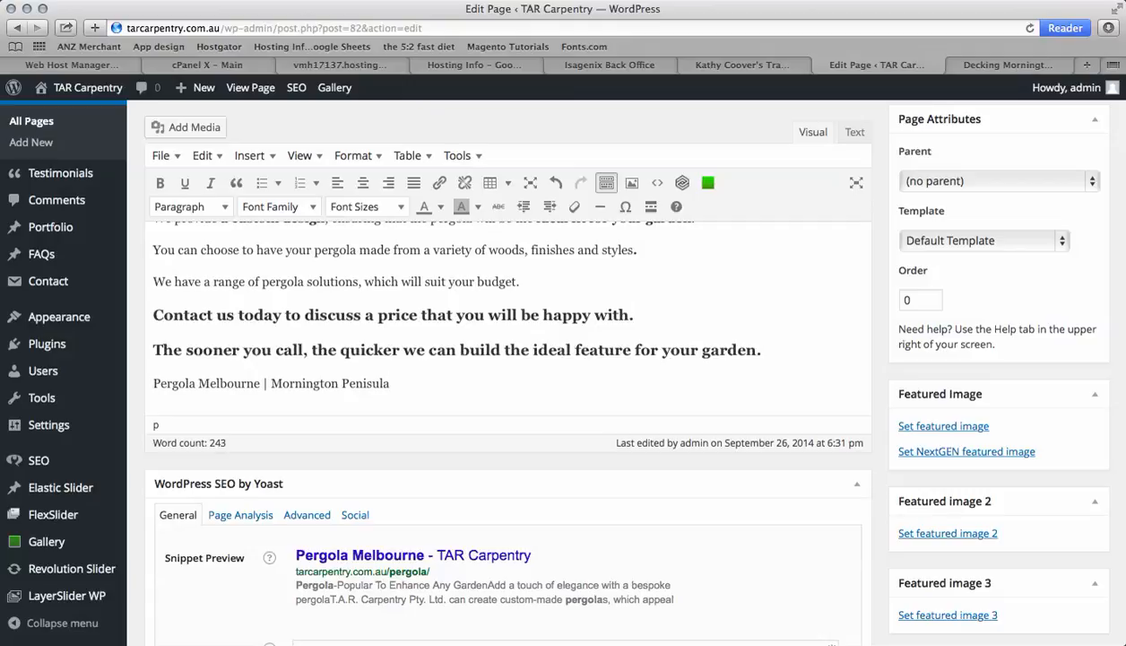
# Set the Yoast SEO title to Pergola Melbourne | Mornington Peninsula
pyautogui.scroll(-5, 409, 361)
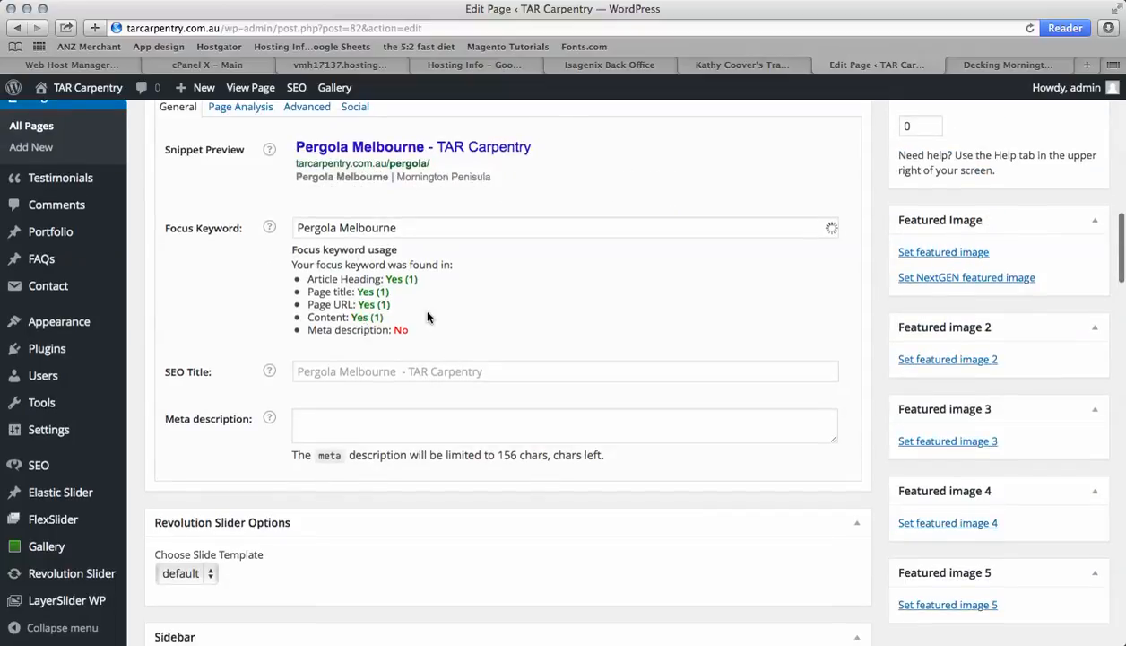
pyautogui.scroll(2, 428, 315)
pyautogui.scroll(-2, 428, 315)
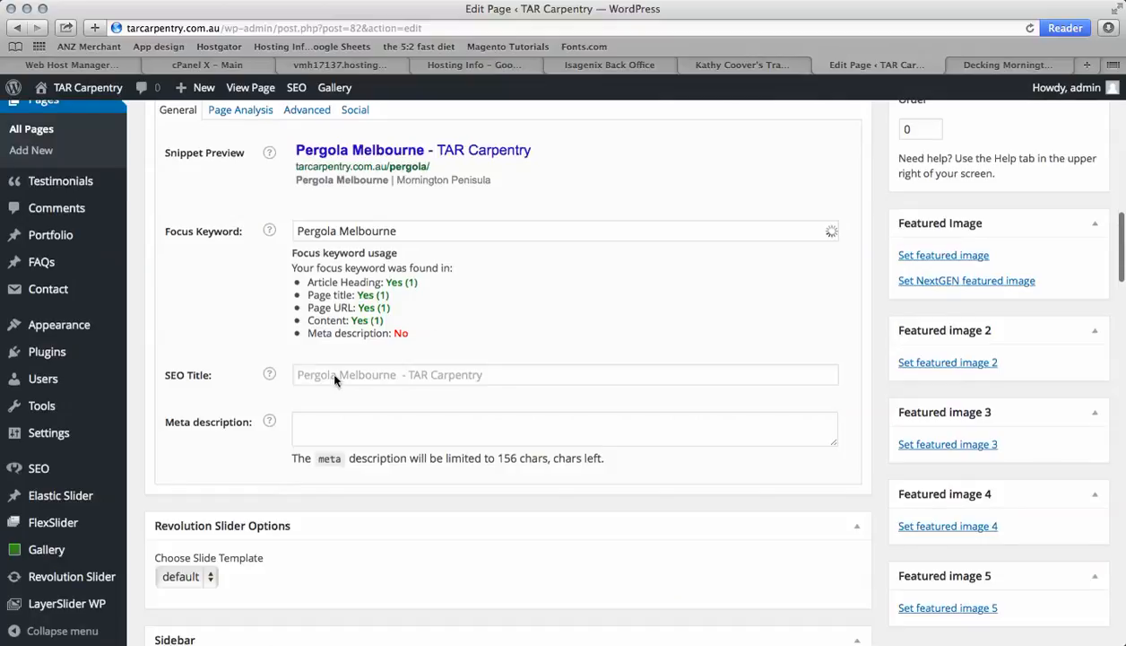
pyautogui.click(315, 374)
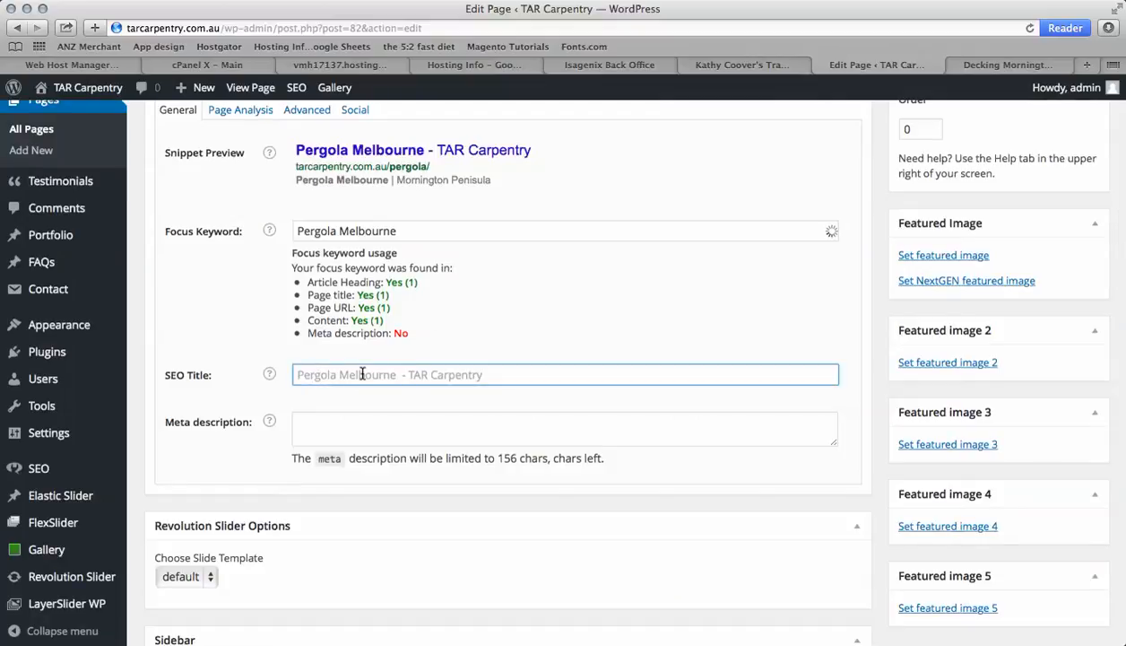
pyautogui.write('Perga')
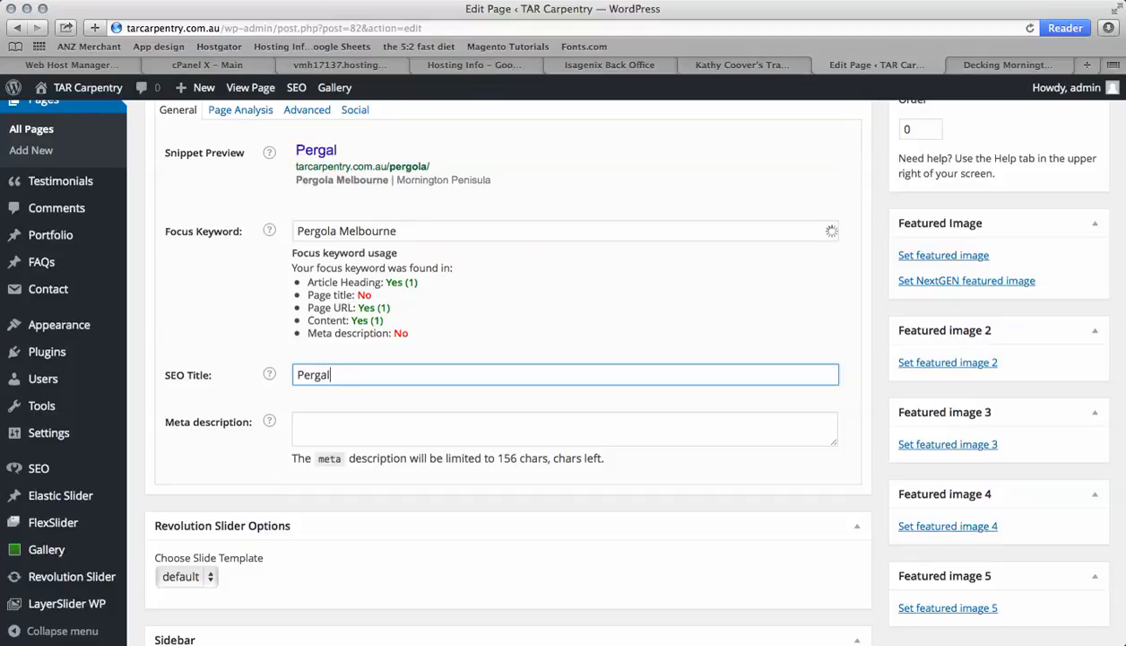
pyautogui.press('BackSpace')
pyautogui.write('ola Me')
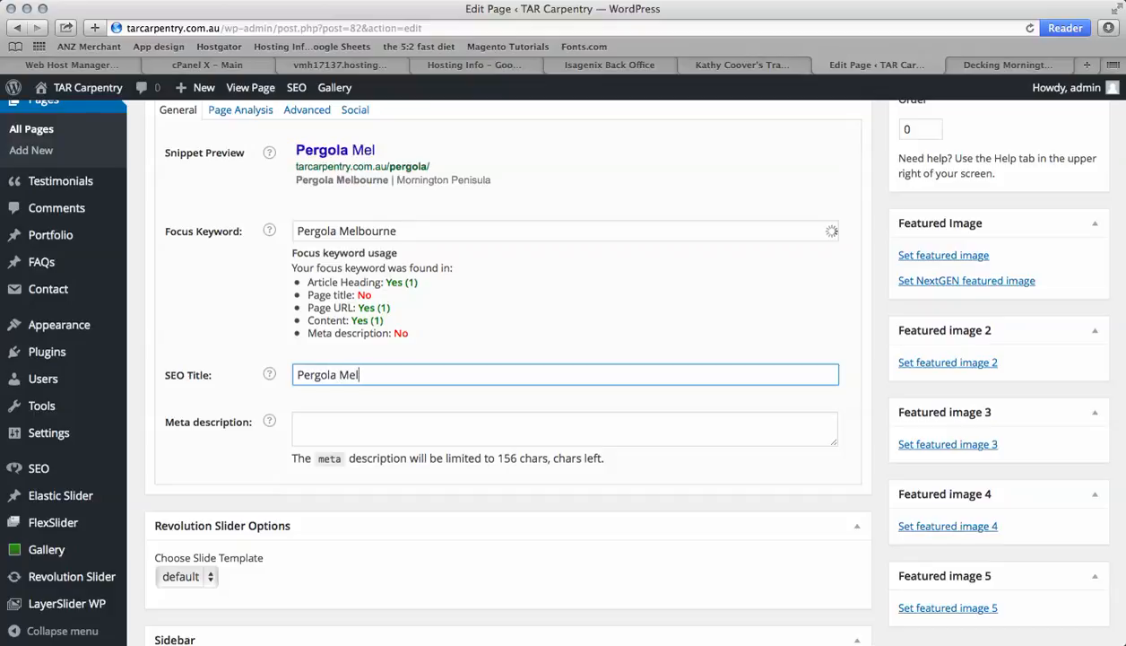
pyautogui.write('lbourn')
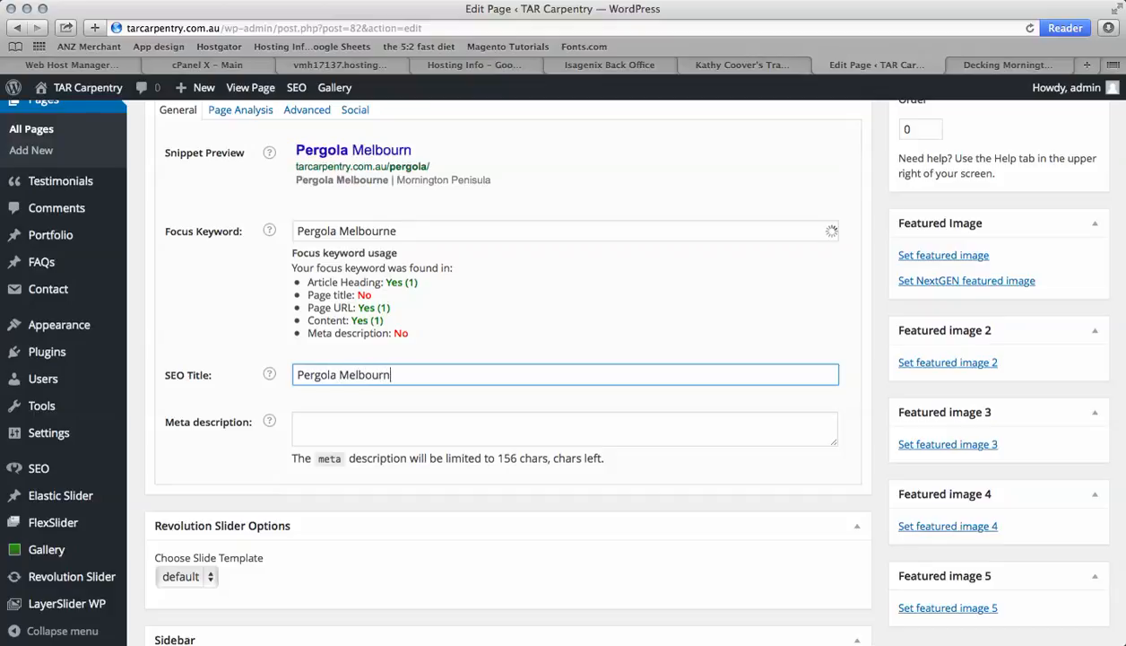
pyautogui.write('e | Mornin')
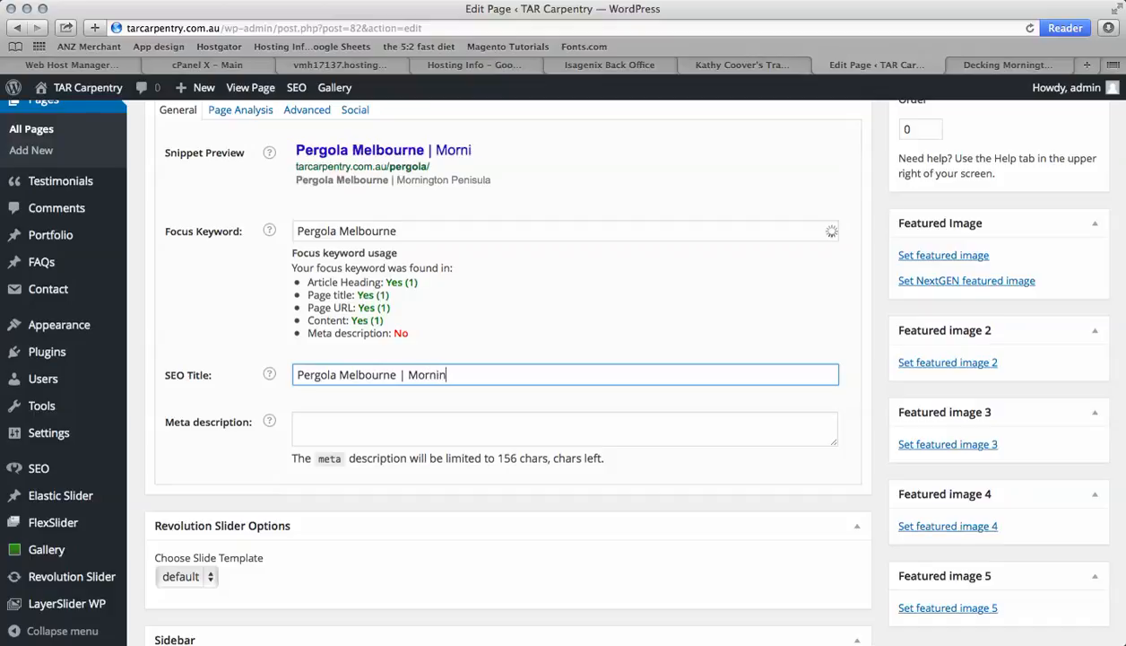
pyautogui.write('gton Peninsula')
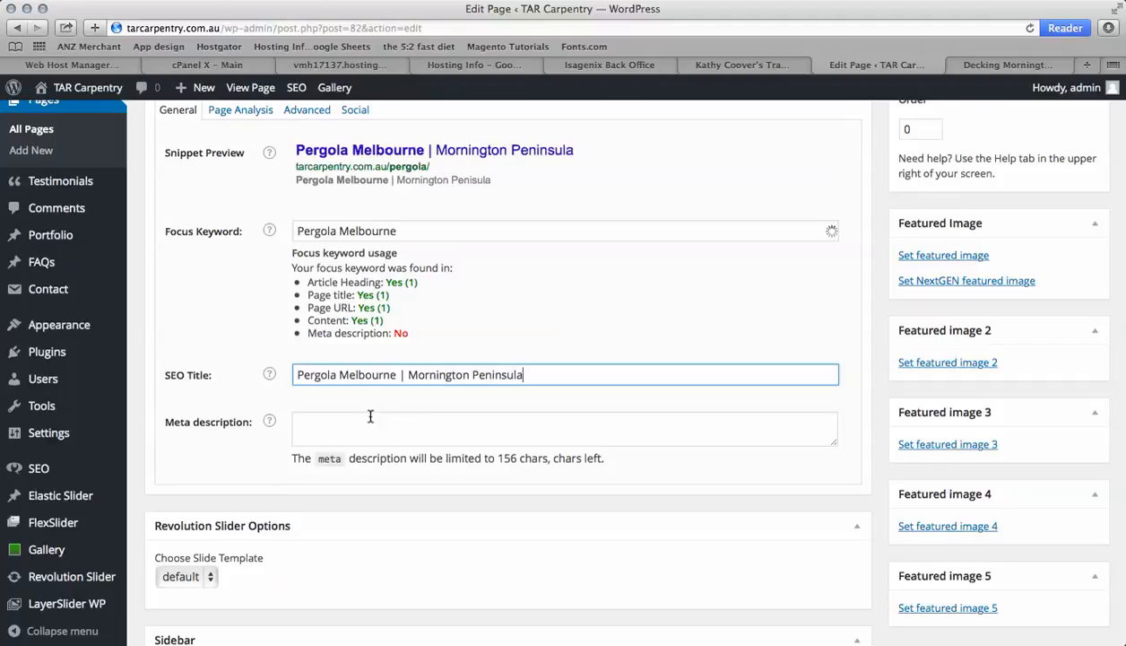
# Copy the page's introductory paragraph into the meta description field
pyautogui.scroll(10, 369, 414)
pyautogui.scroll(10, 370, 415)
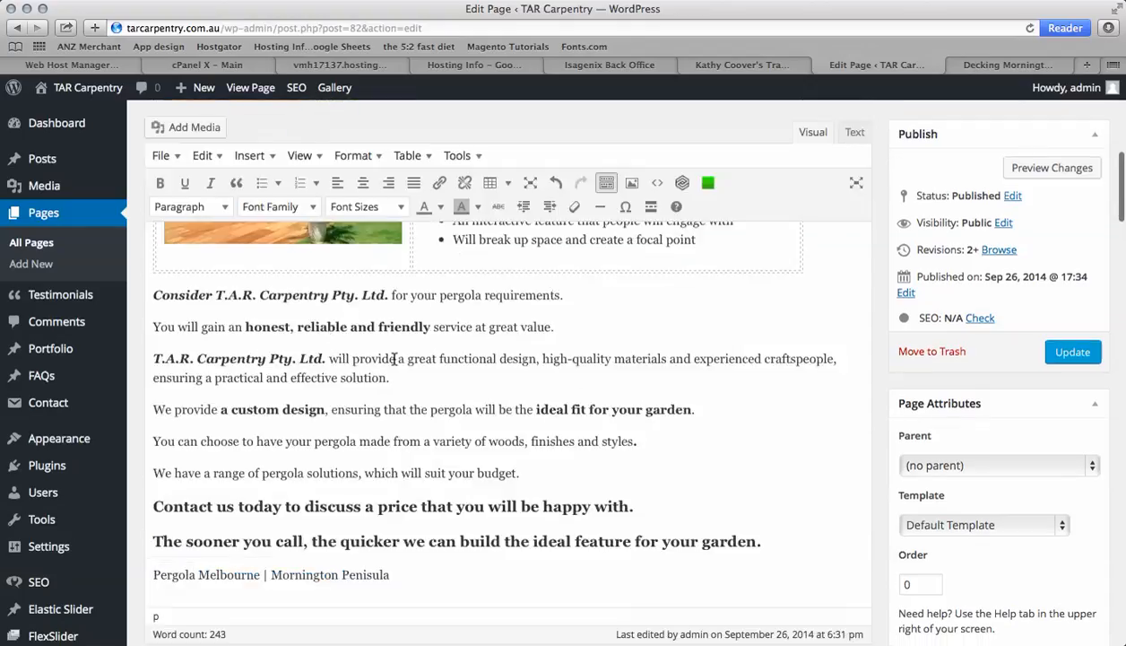
pyautogui.scroll(3, 394, 358)
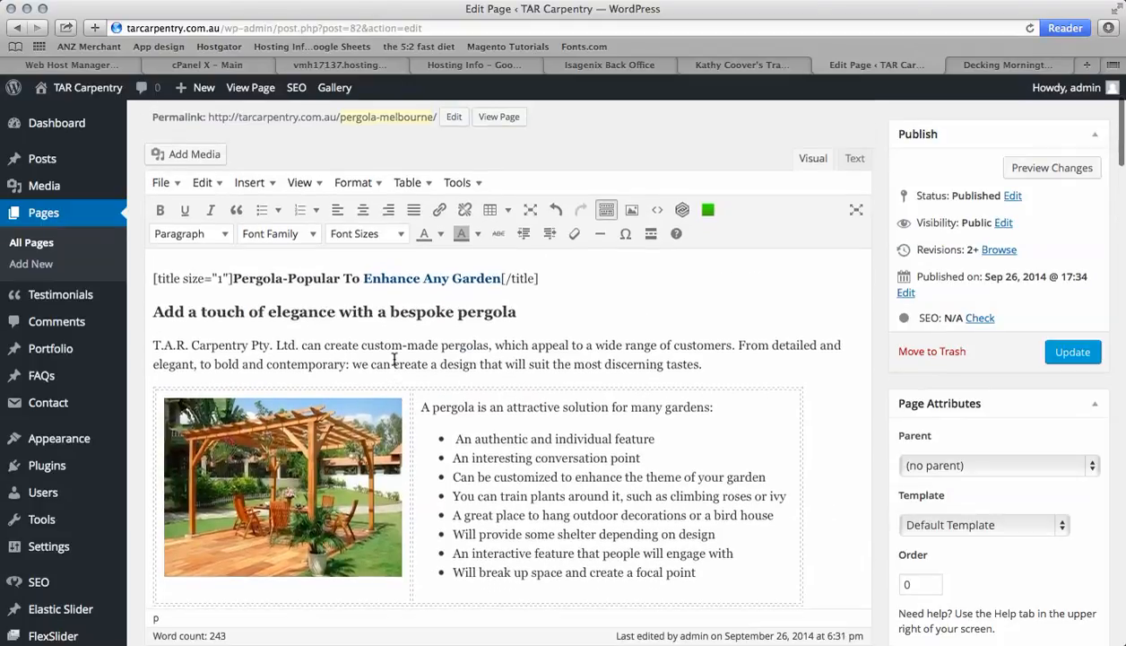
pyautogui.moveTo(705, 364); pyautogui.dragTo(154, 342)
pyautogui.press('super+c')
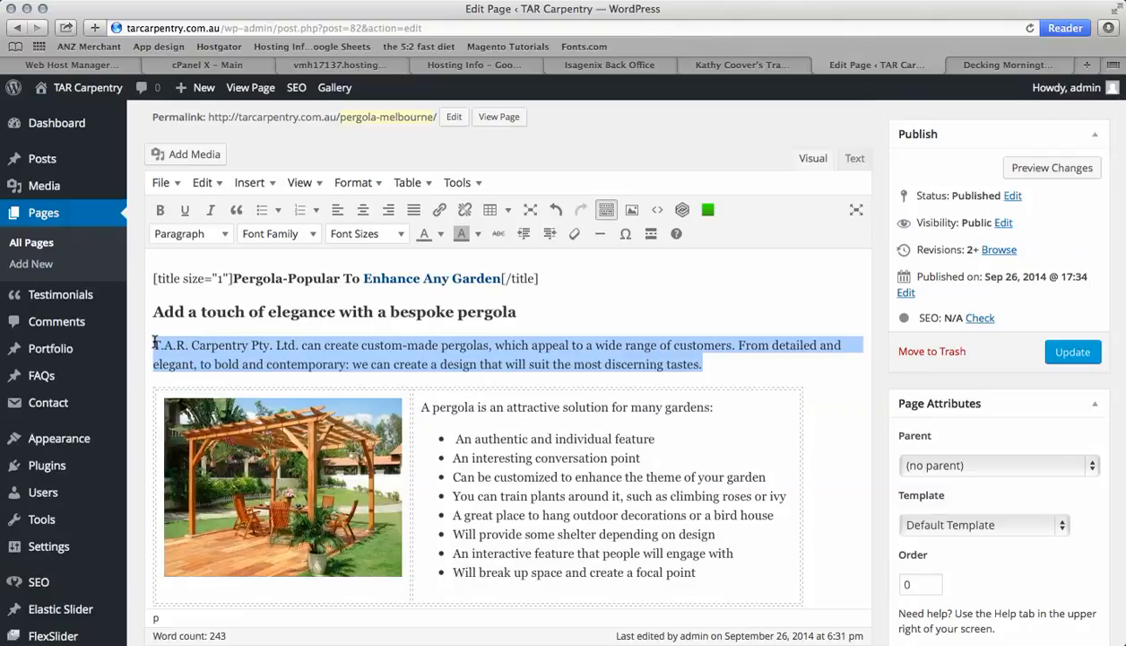
pyautogui.scroll(-15, 476, 487)
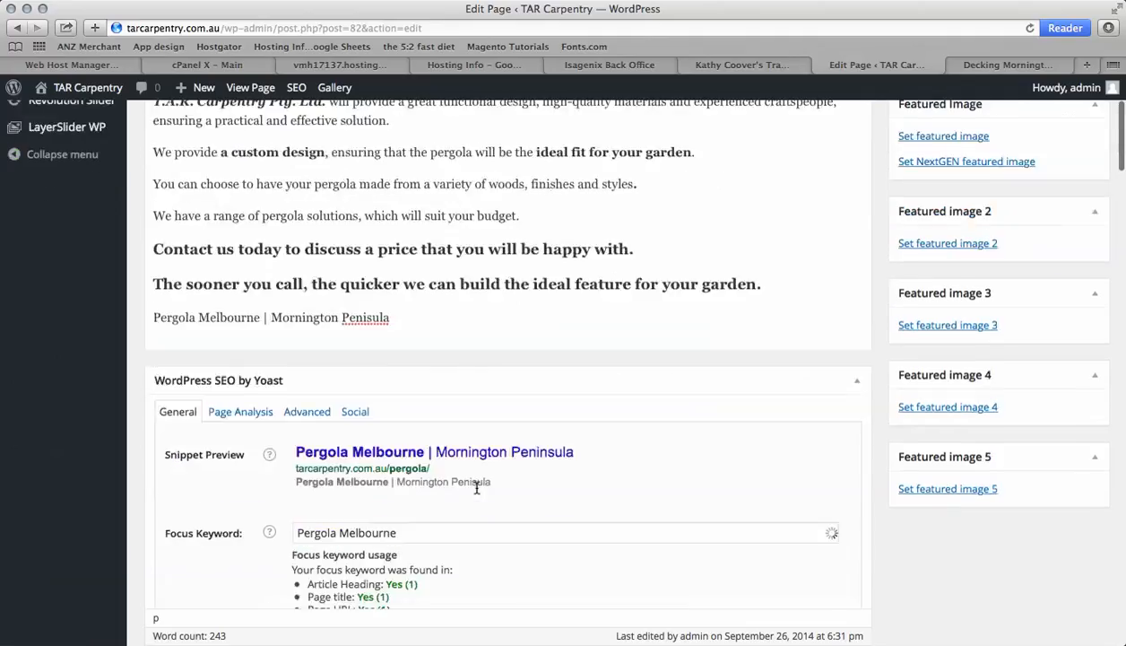
pyautogui.click(361, 401)
pyautogui.press('super+v')
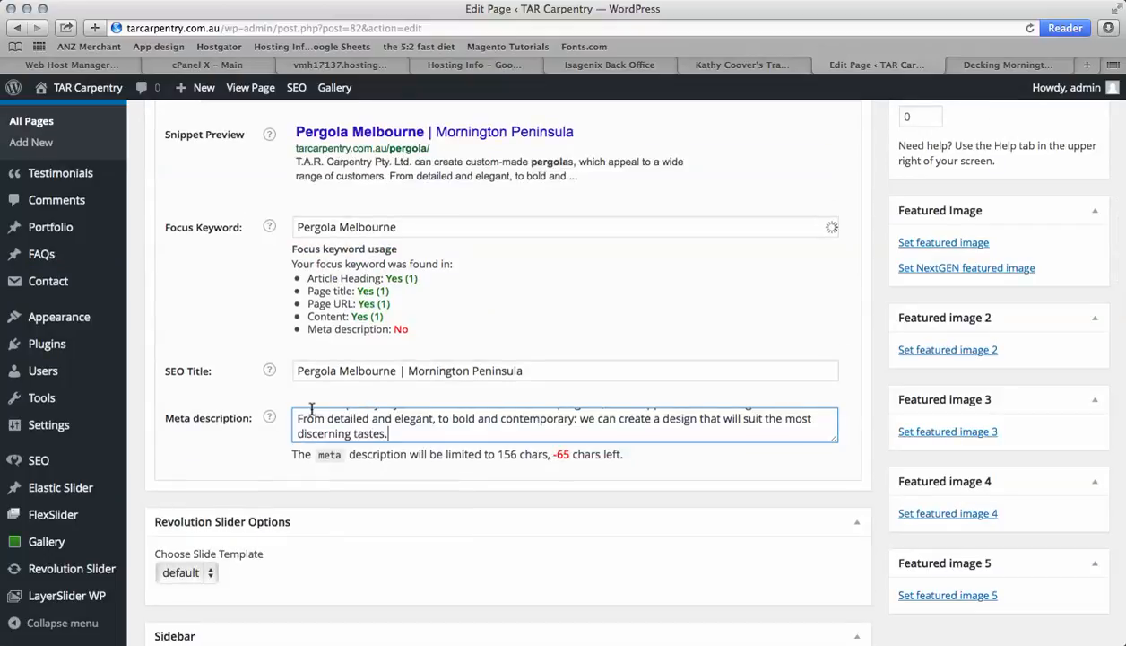
# Prefix the meta description with "Pergola Melbourne -" taken from the SEO title
pyautogui.moveTo(399, 370); pyautogui.dragTo(289, 372)
pyautogui.press('super+c')
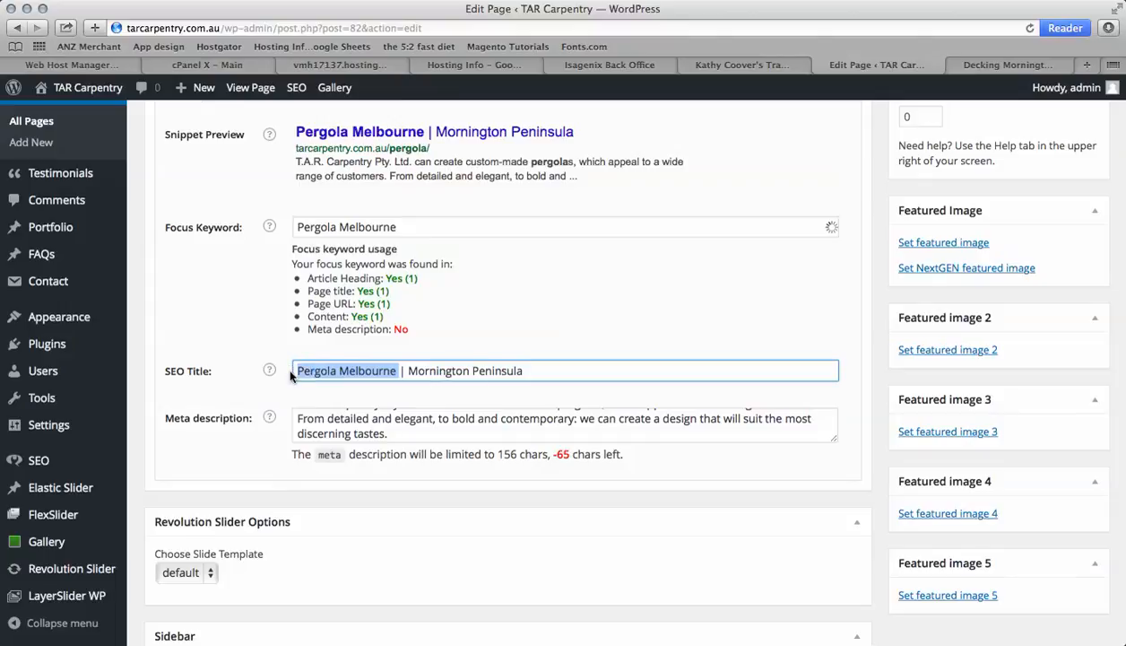
pyautogui.click(299, 419)
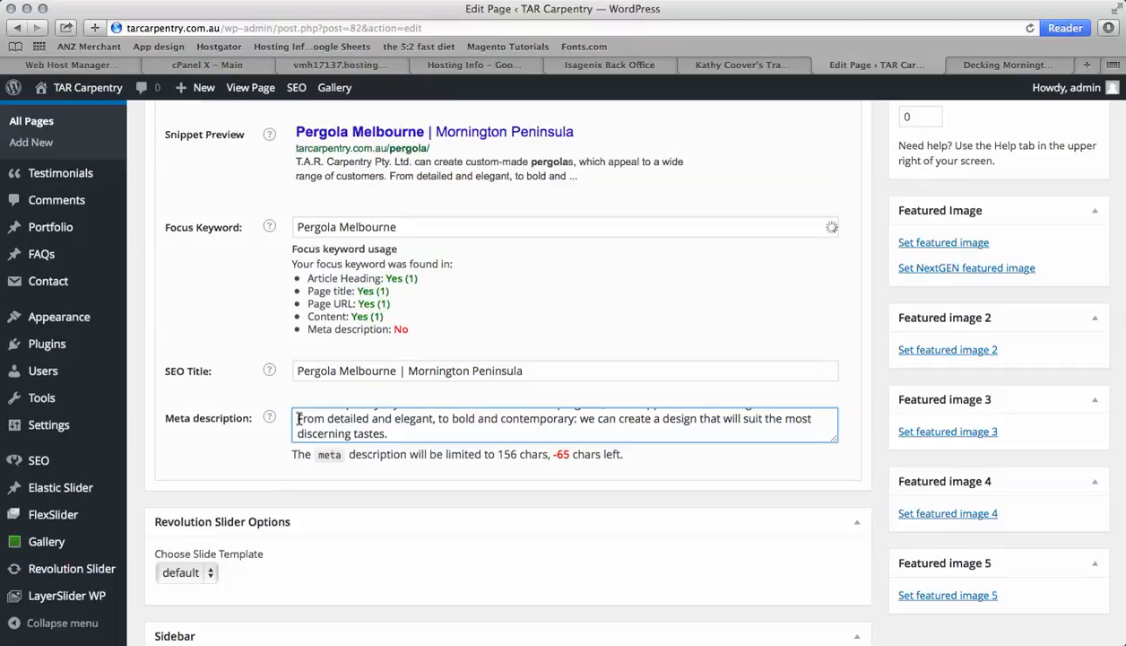
pyautogui.press('super+v')
pyautogui.write('-')
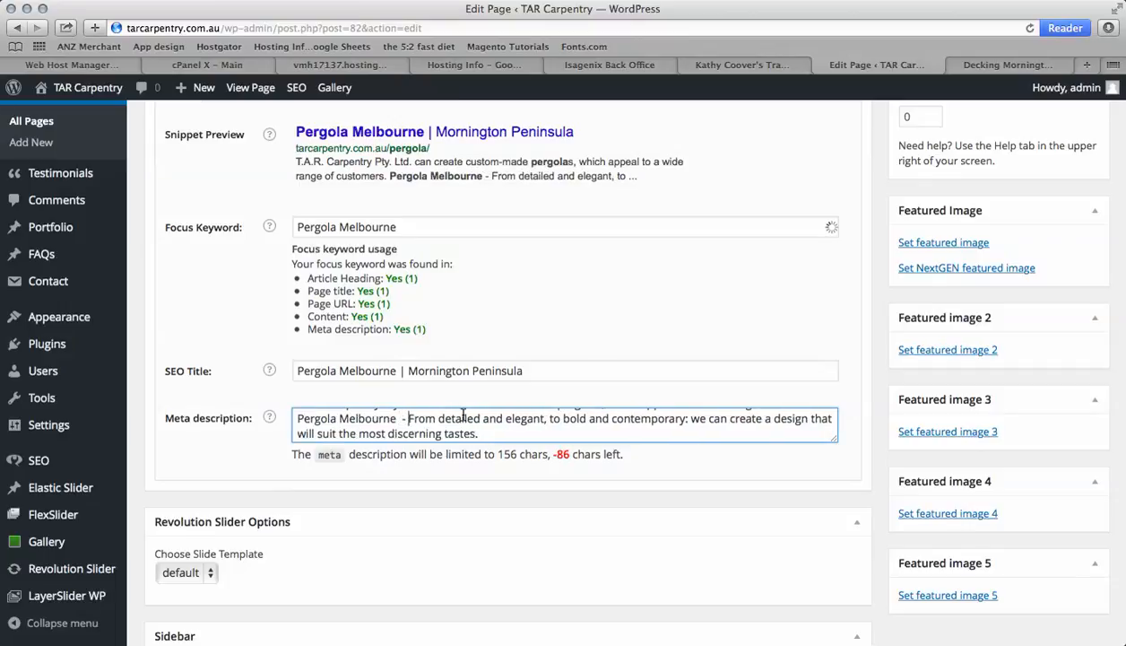
pyautogui.scroll(2, 495, 418)
pyautogui.scroll(-1, 499, 422)
pyautogui.scroll(1, 498, 421)
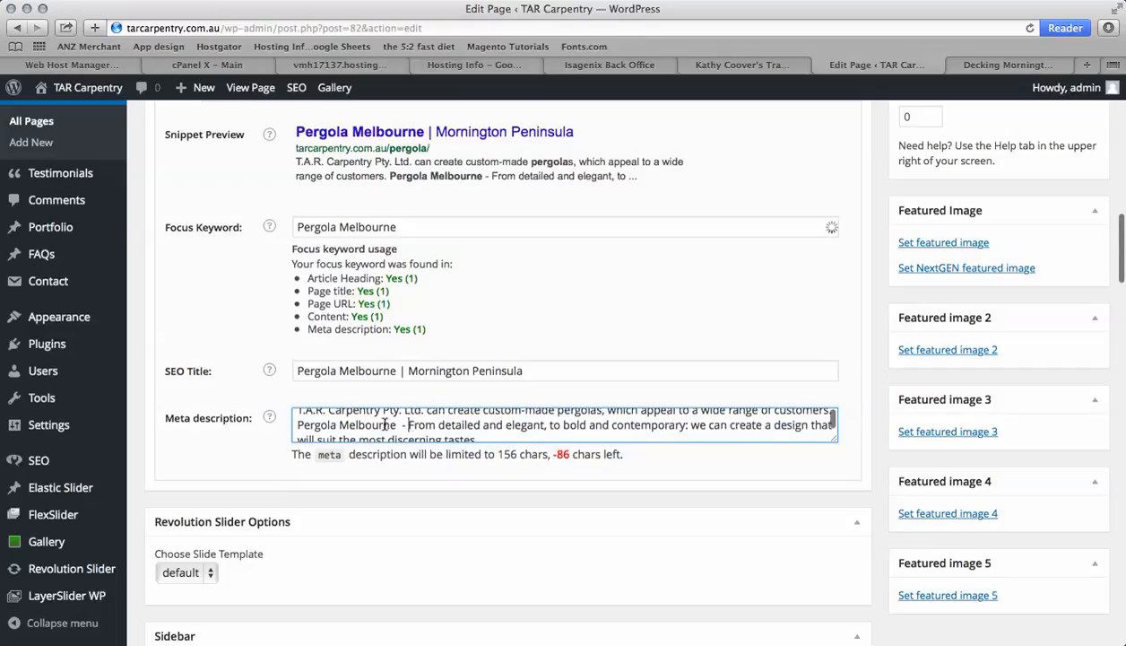
pyautogui.moveTo(409, 425); pyautogui.dragTo(294, 422)
pyautogui.hotkey('ctrl', 'c')
pyautogui.press('BackSpace')
pyautogui.scroll(2, 292, 421)
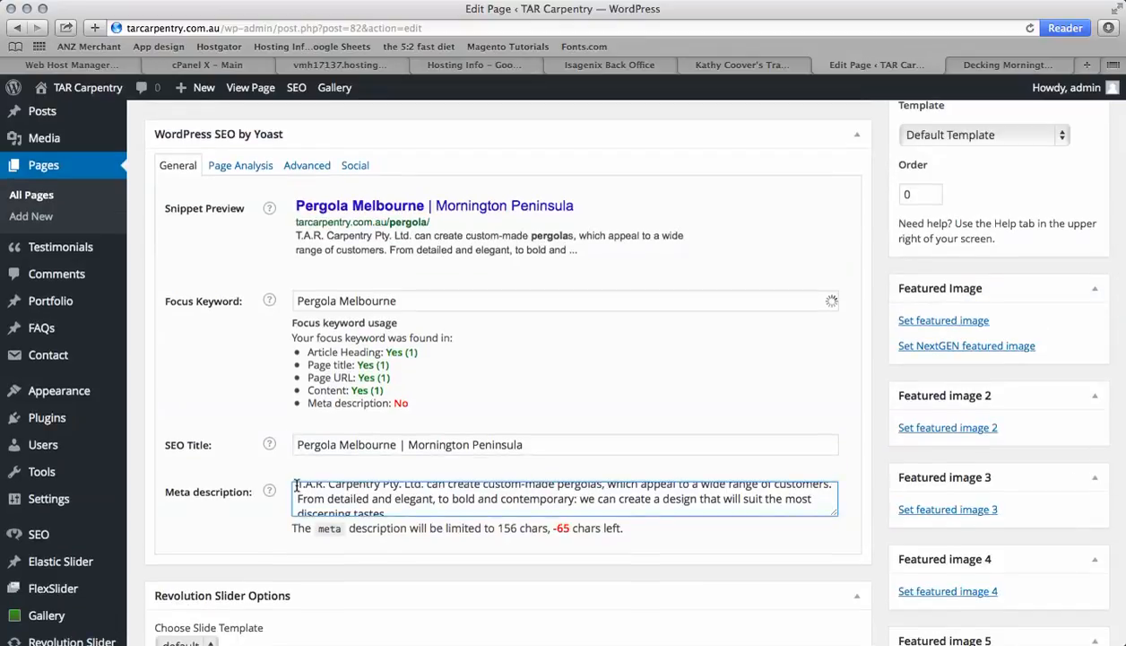
pyautogui.click(297, 485)
pyautogui.hotkey('ctrl', 'v')
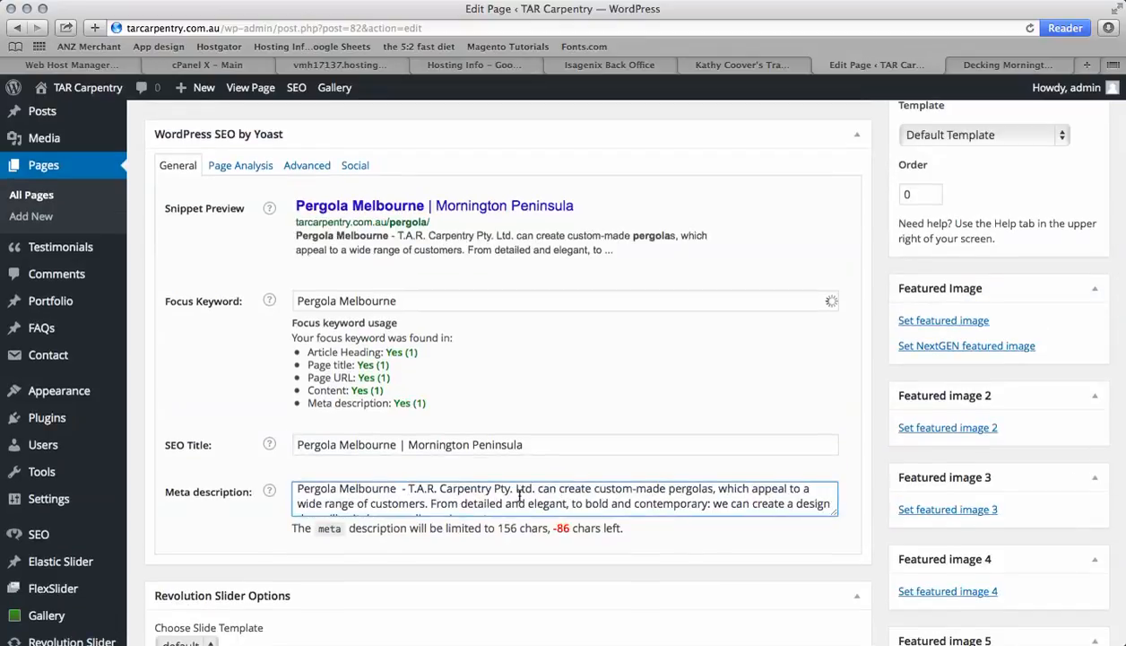
# Delete the second sentence, starting "From detailed and elegant", from the meta description
pyautogui.scroll(-1, 516, 495)
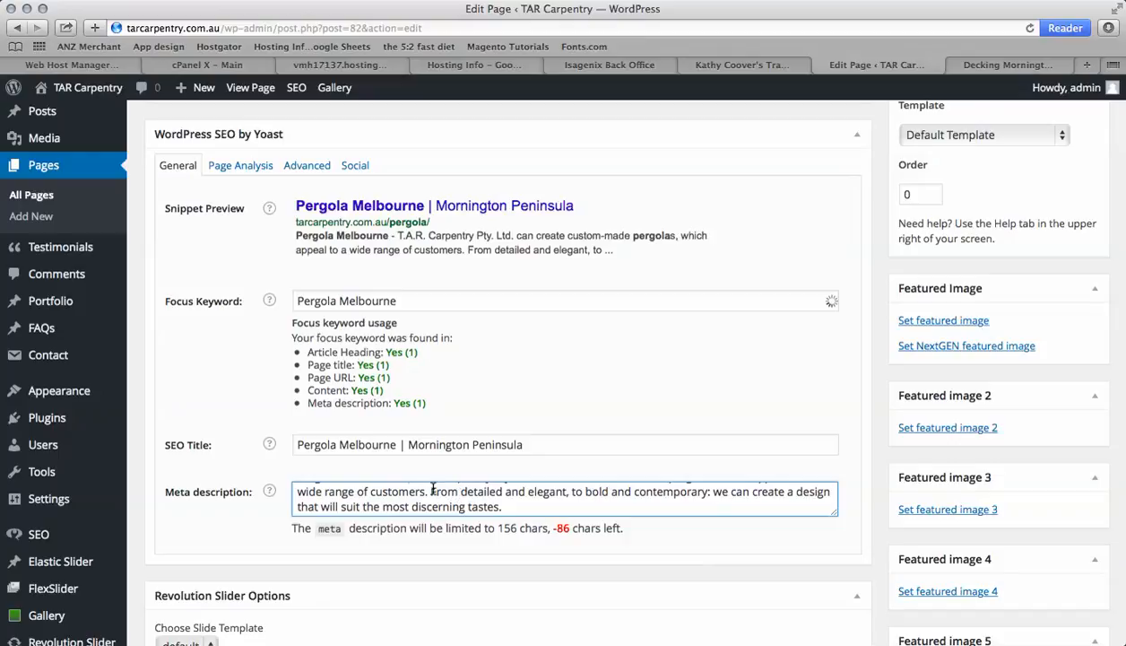
pyautogui.moveTo(431, 490); pyautogui.dragTo(513, 512)
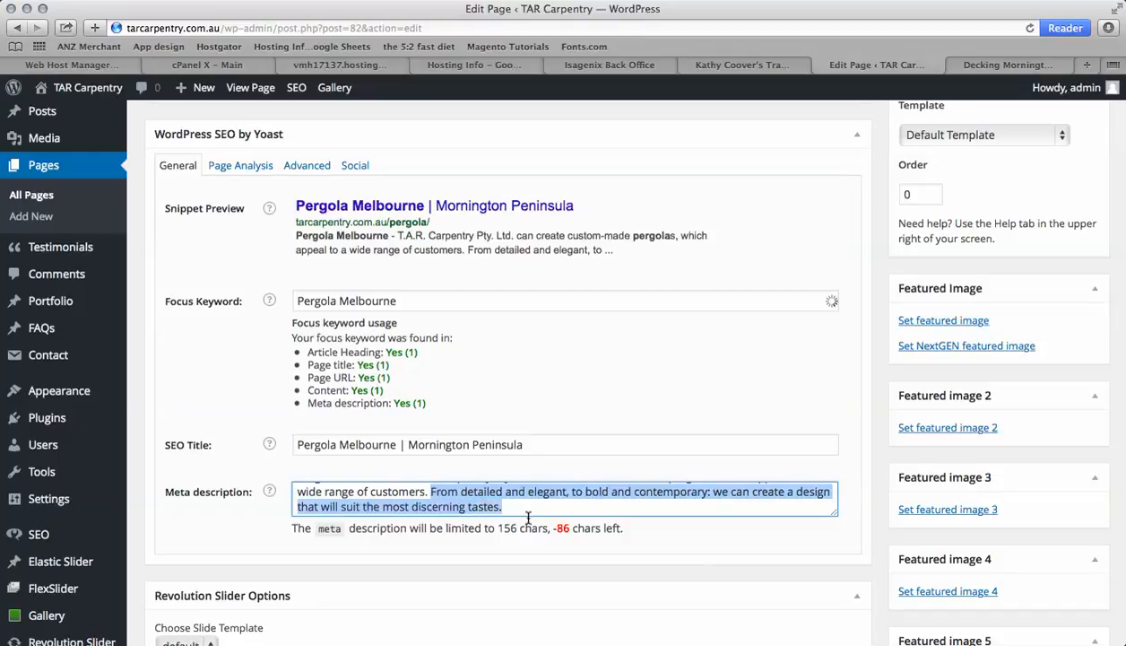
pyautogui.press('BackSpace')
pyautogui.scroll(-1, 641, 476)
pyautogui.scroll(-1, 655, 461)
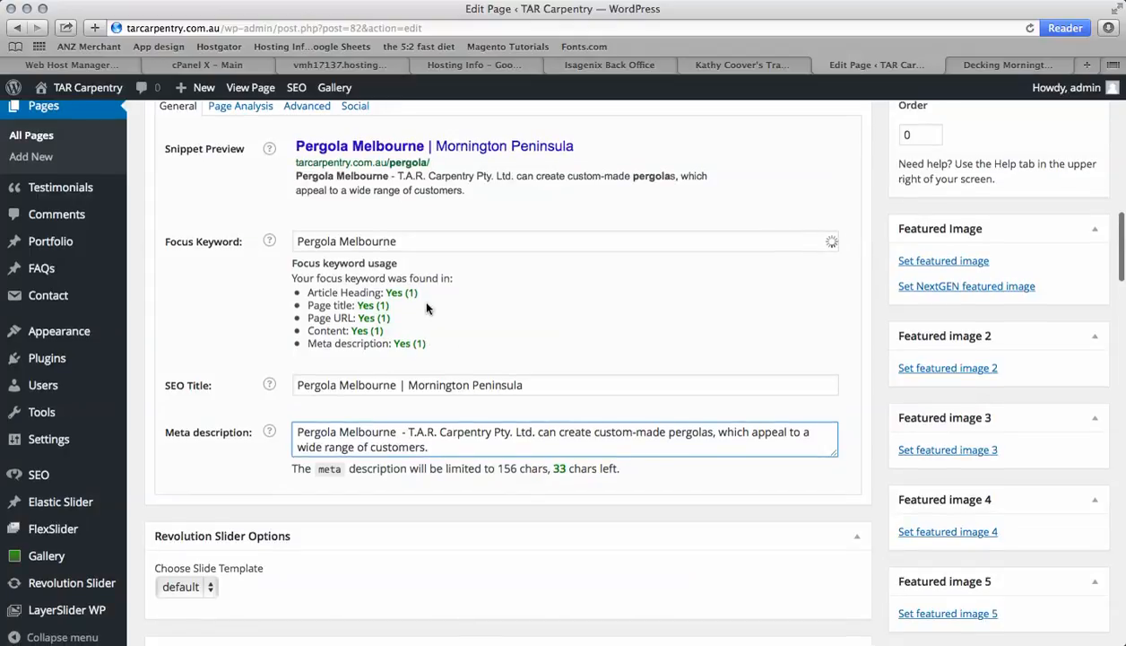
# Update the page to save the SEO changes
pyautogui.scroll(6, 426, 309)
pyautogui.scroll(-4, 427, 309)
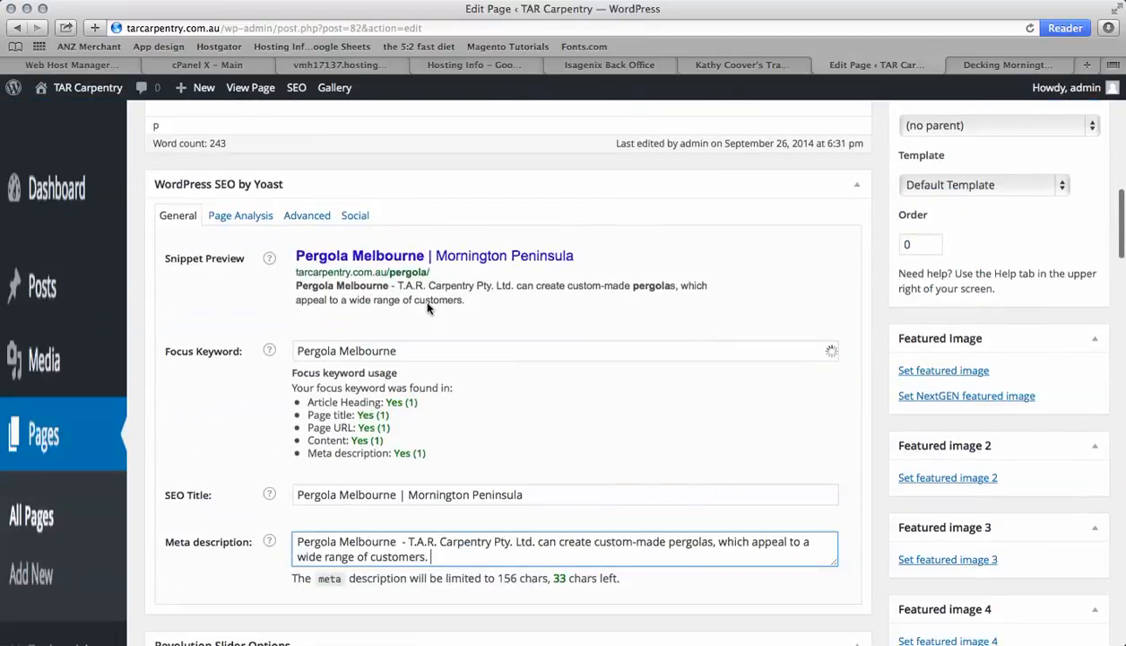
pyautogui.scroll(8, 426, 309)
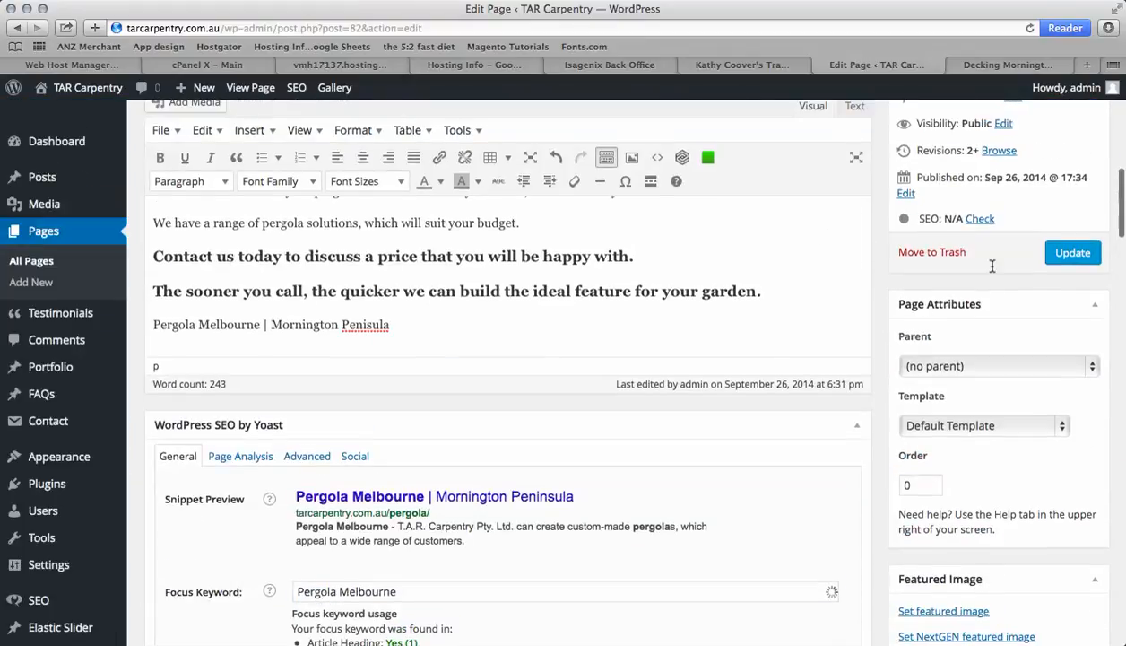
pyautogui.click(1072, 252)
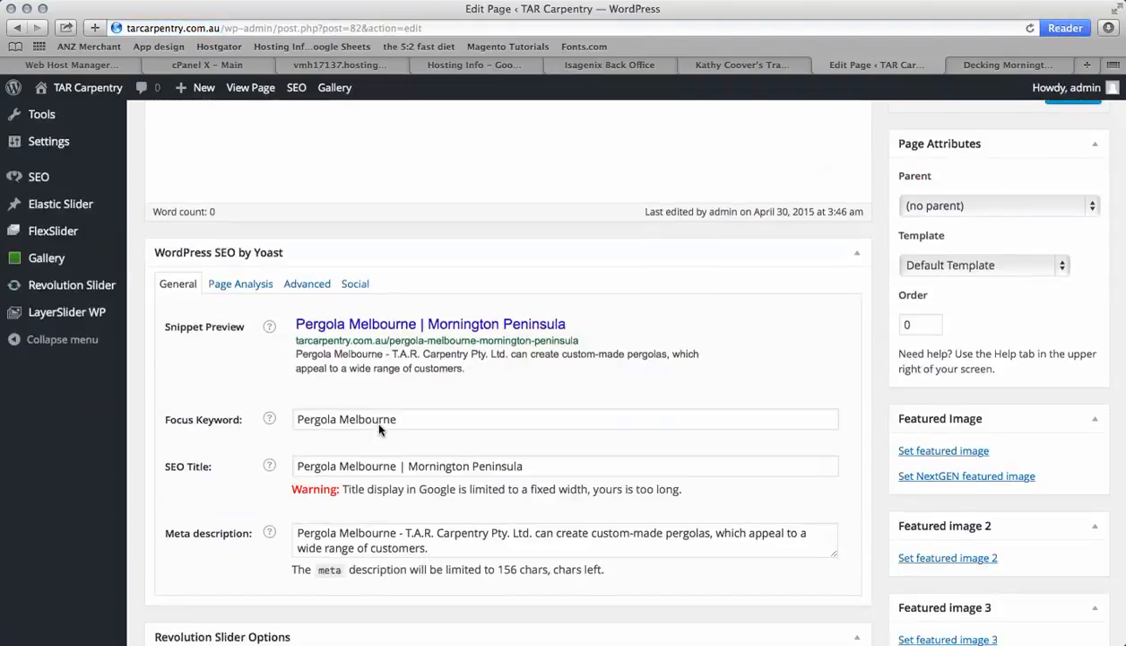
# Correct "Penisula" to "Peninsula" in the closing line of the page content
pyautogui.scroll(-10, 455, 425)
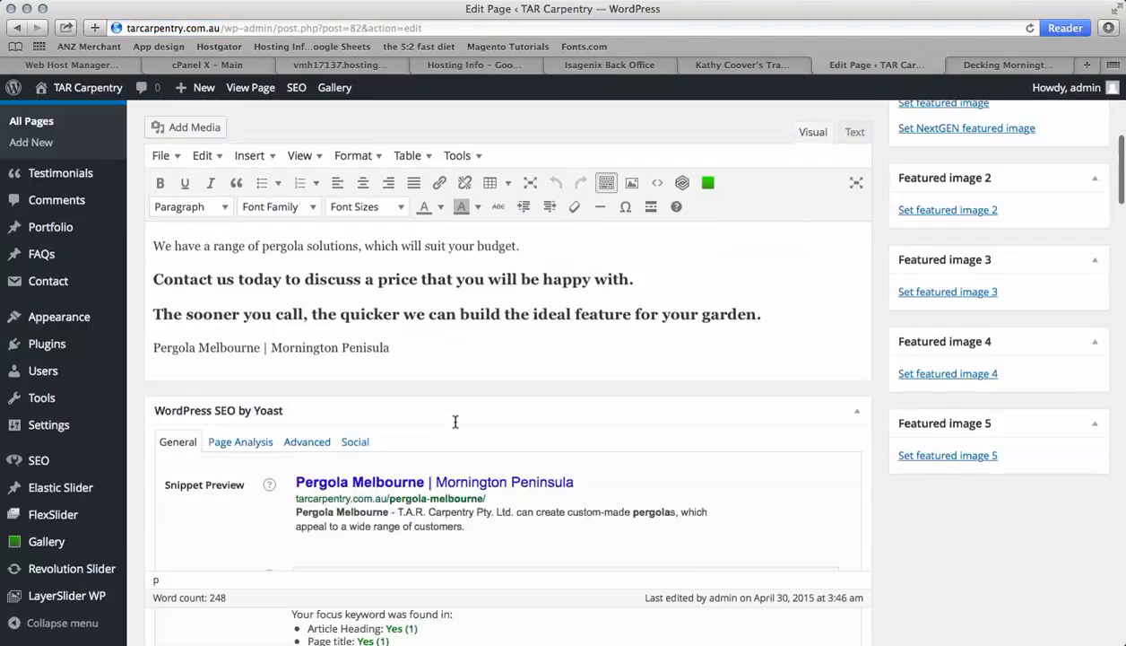
pyautogui.scroll(-1, 463, 506)
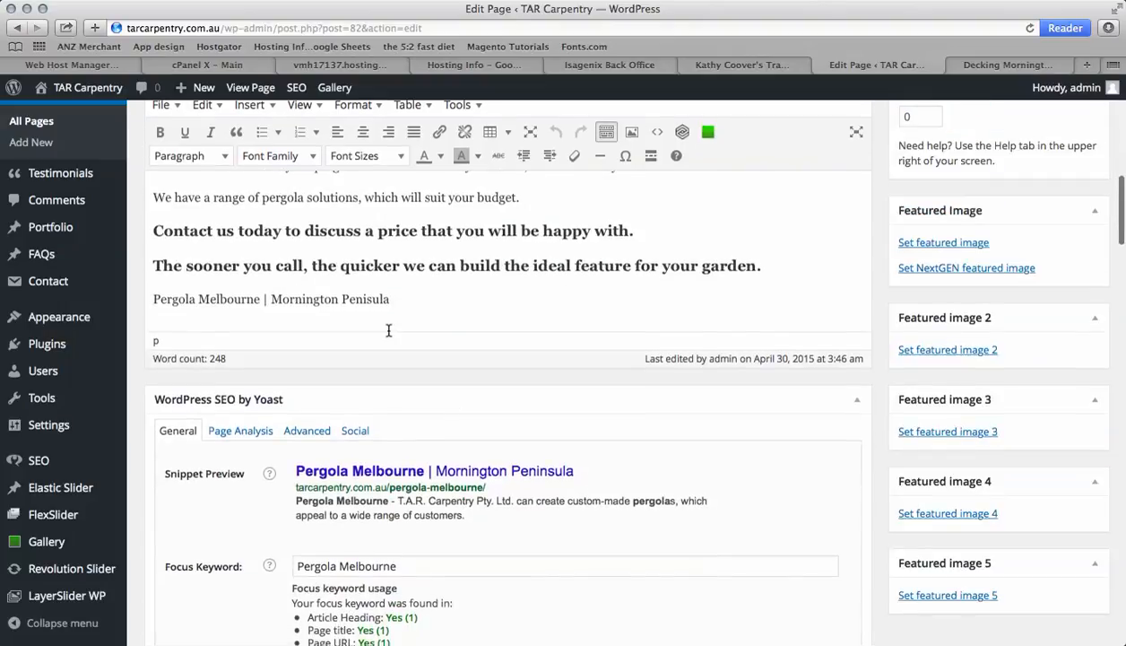
pyautogui.click(362, 299)
pyautogui.write('n')
# Update the page again to save the spelling correction
pyautogui.scroll(4, 531, 292)
pyautogui.scroll(6, 532, 292)
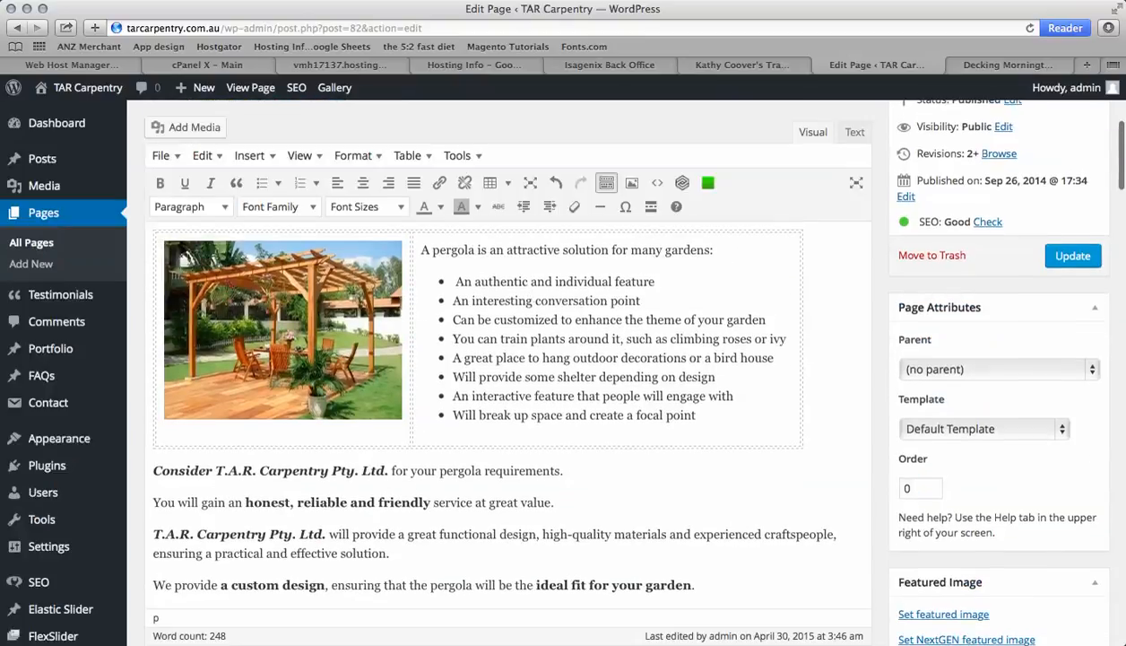
pyautogui.click(1076, 262)
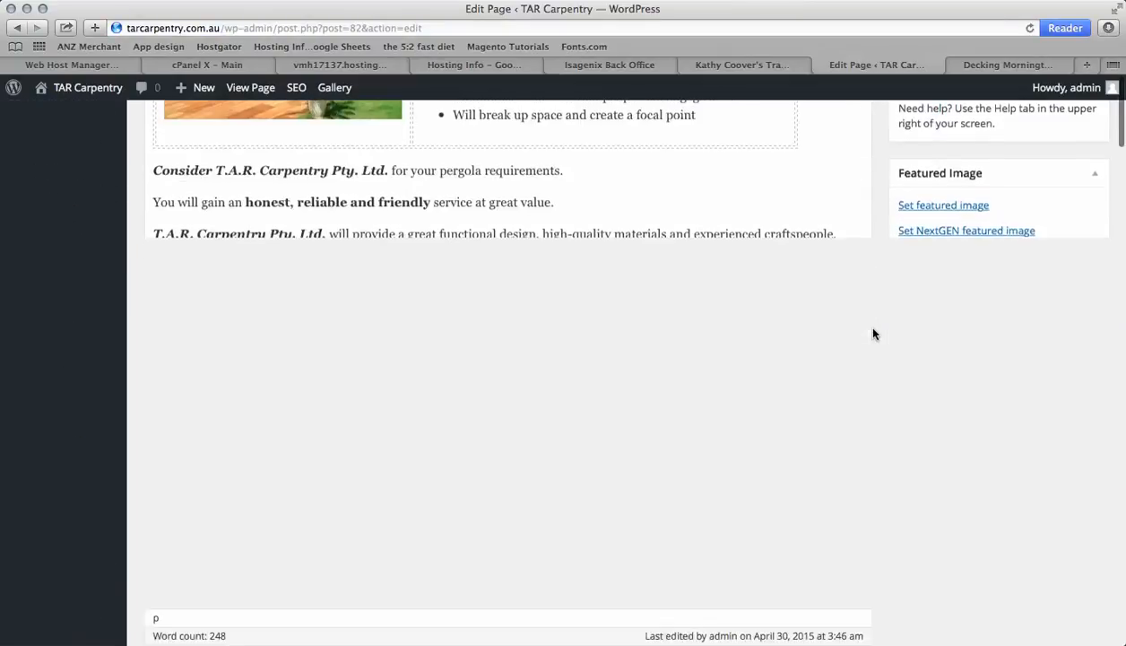
pyautogui.scroll(4, 872, 333)
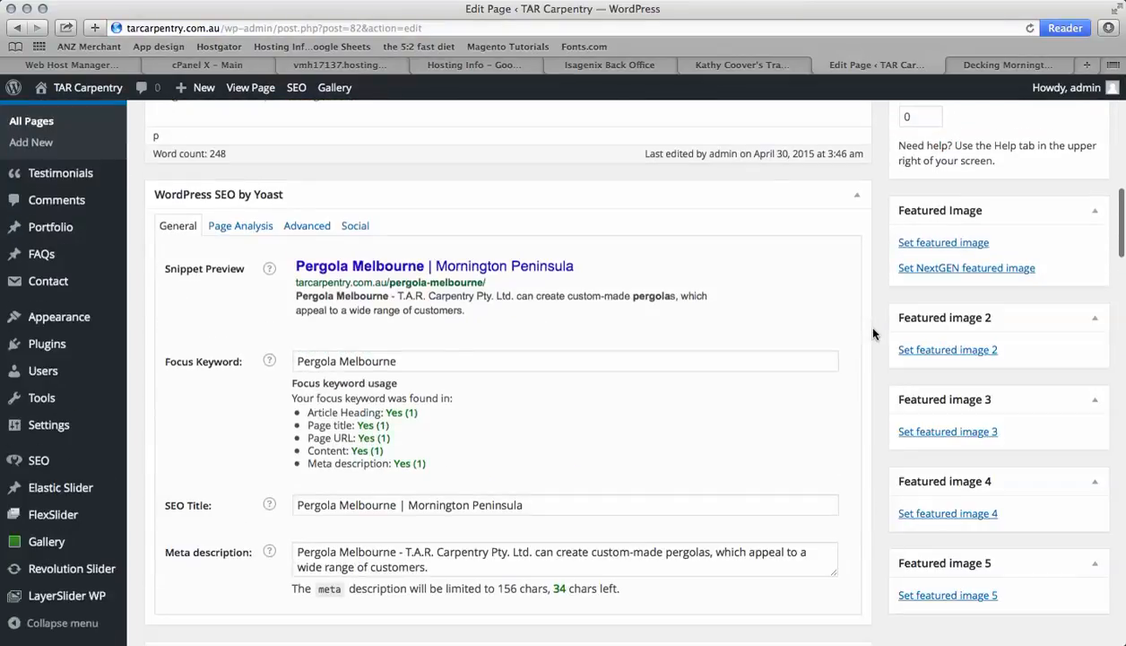
# Review the Yoast page analysis results for the Pergola Melbourne page
pyautogui.scroll(-3, 874, 334)
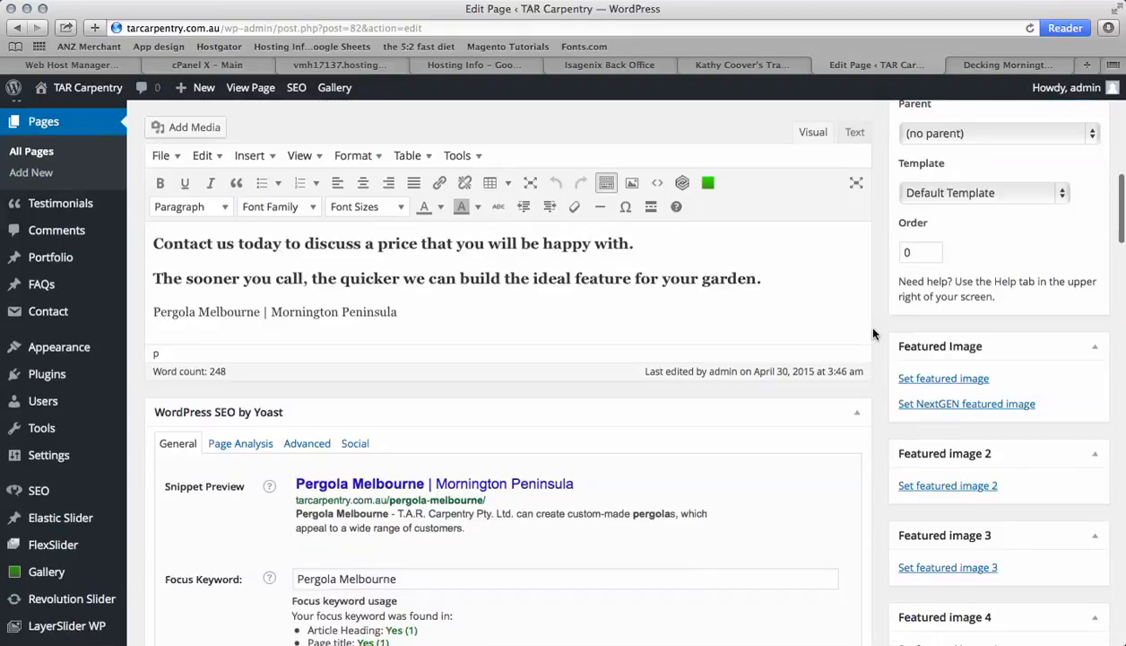
pyautogui.scroll(1, 325, 380)
pyautogui.click(240, 444)
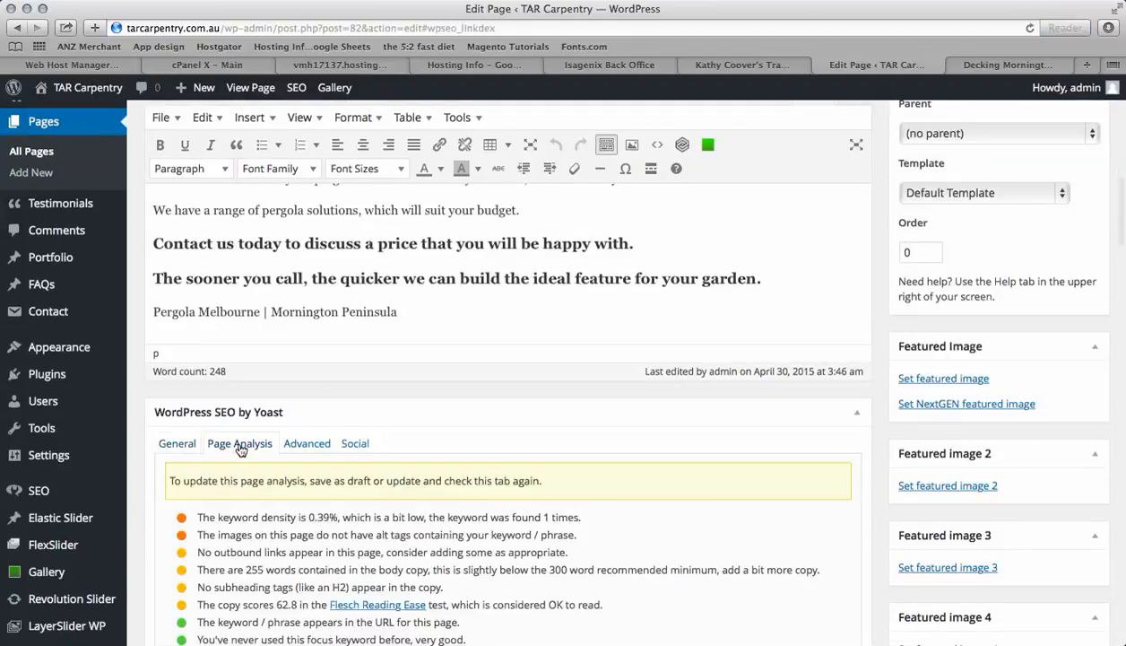
pyautogui.scroll(-5, 364, 530)
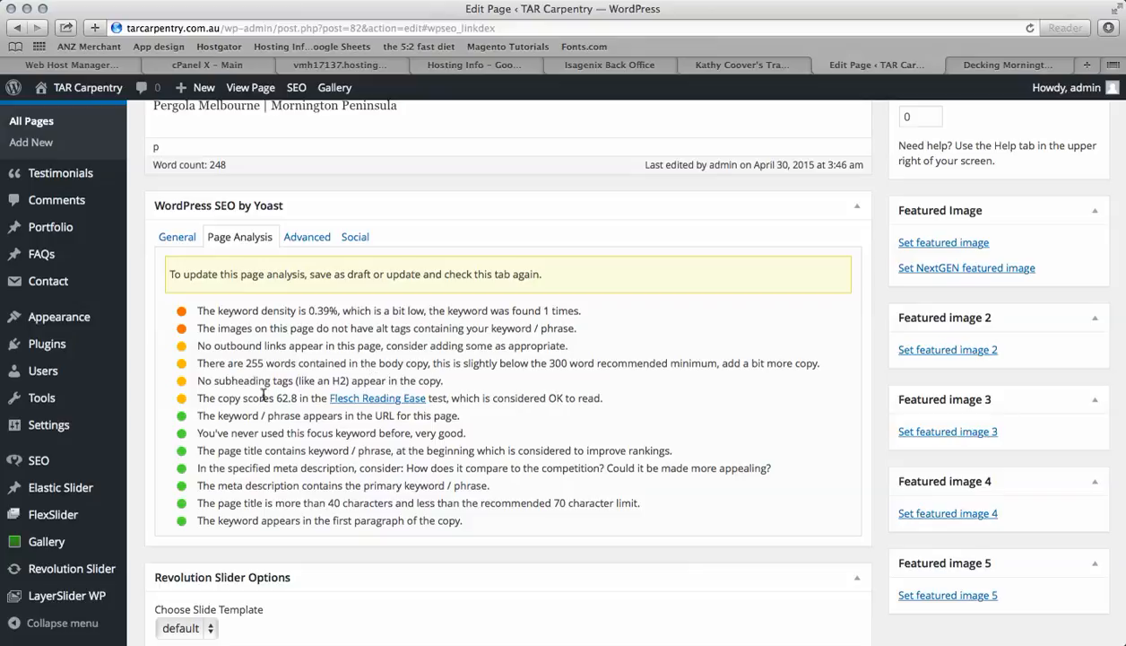
pyautogui.scroll(10, 332, 375)
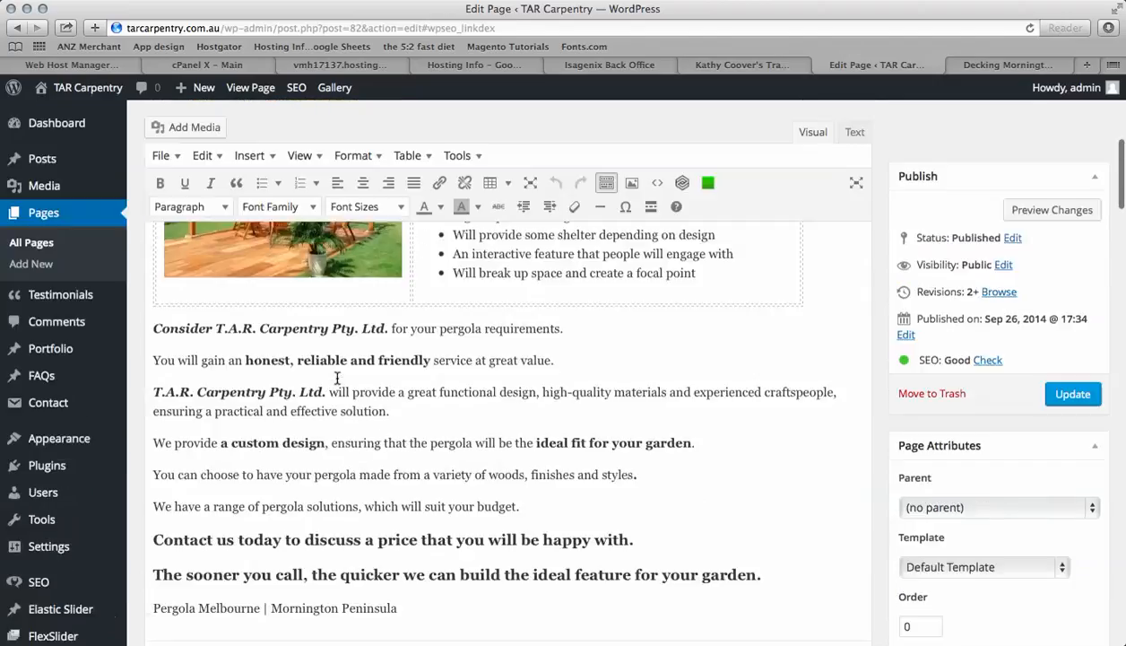
pyautogui.scroll(5, 337, 376)
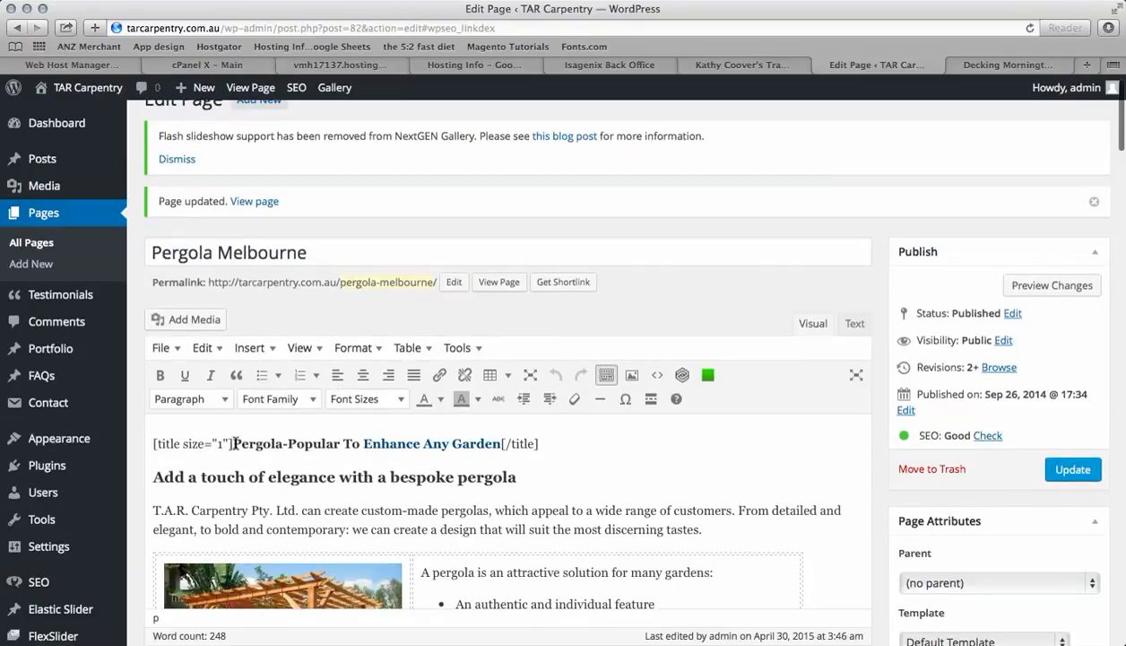
# Format the closing line "Pergola Melbourne | Mornington Peninsula" as Heading 2 with a 12pt font size
pyautogui.click(501, 444)
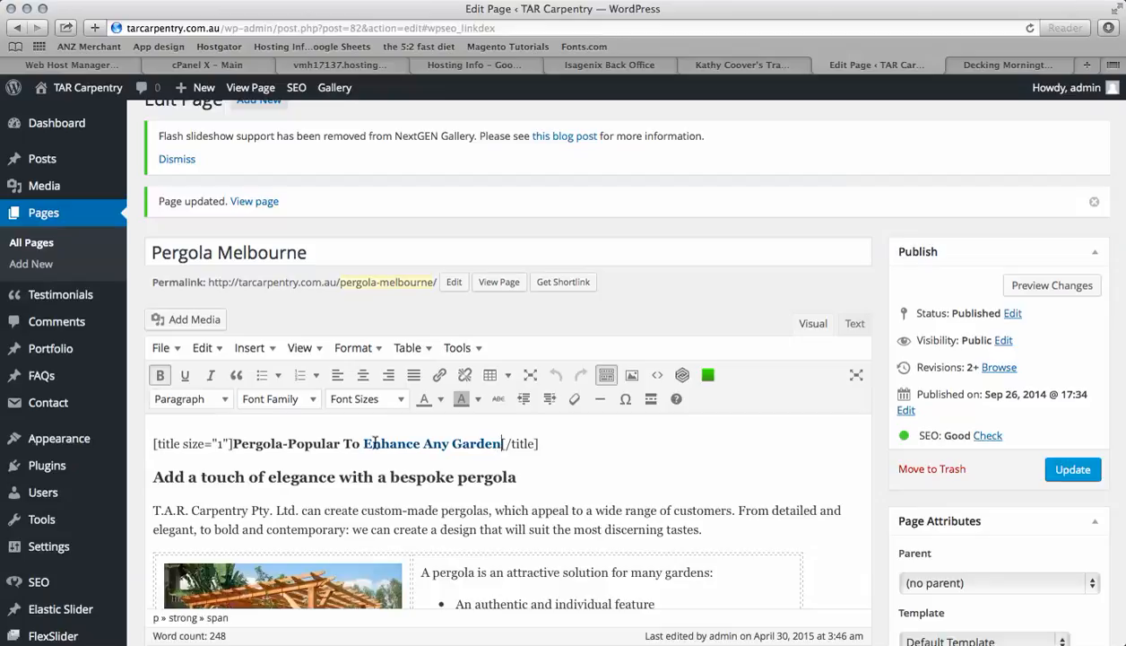
pyautogui.scroll(-10, 547, 511)
pyautogui.scroll(-3, 556, 520)
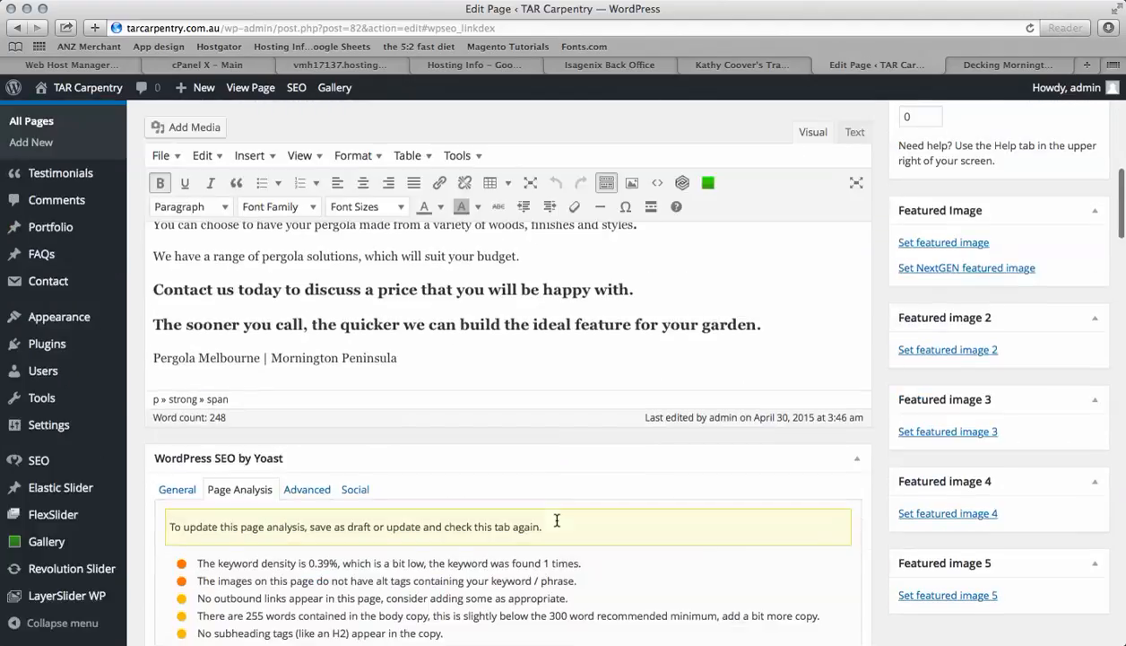
pyautogui.click(392, 360)
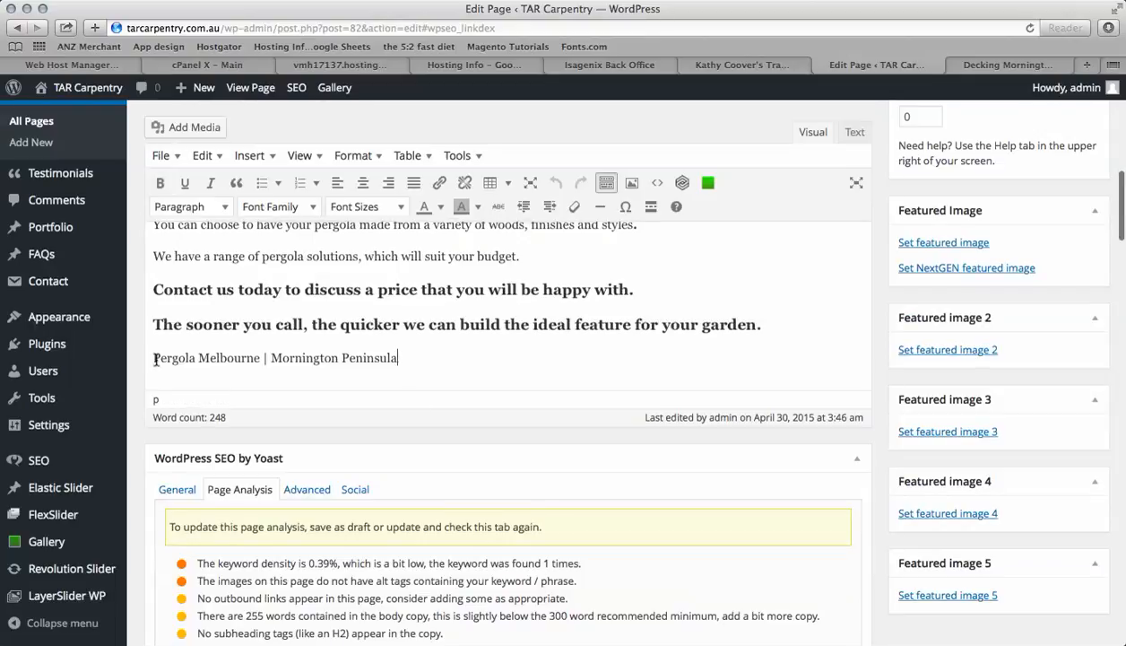
pyautogui.moveTo(153, 357); pyautogui.dragTo(402, 361)
pyautogui.click(222, 207)
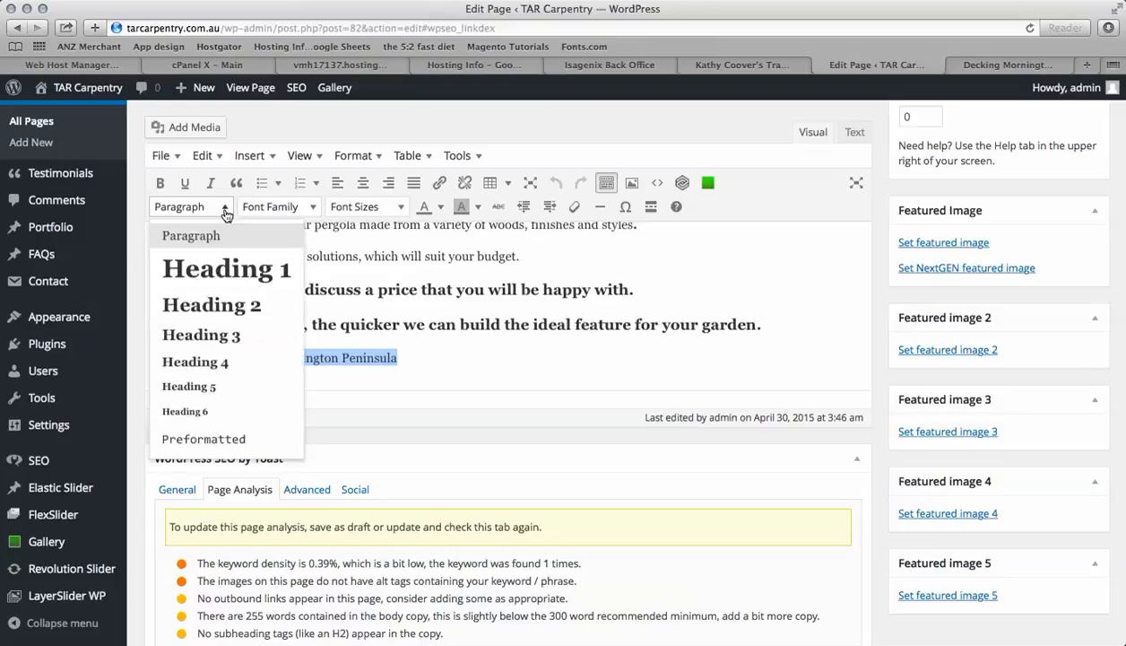
pyautogui.click(210, 304)
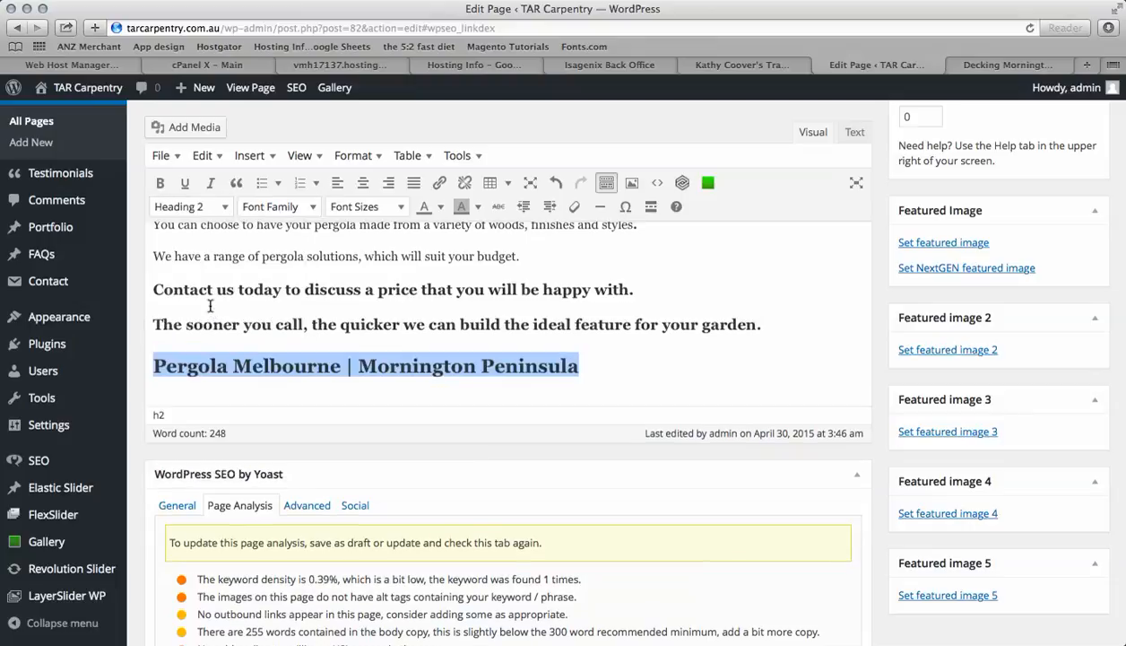
pyautogui.click(394, 207)
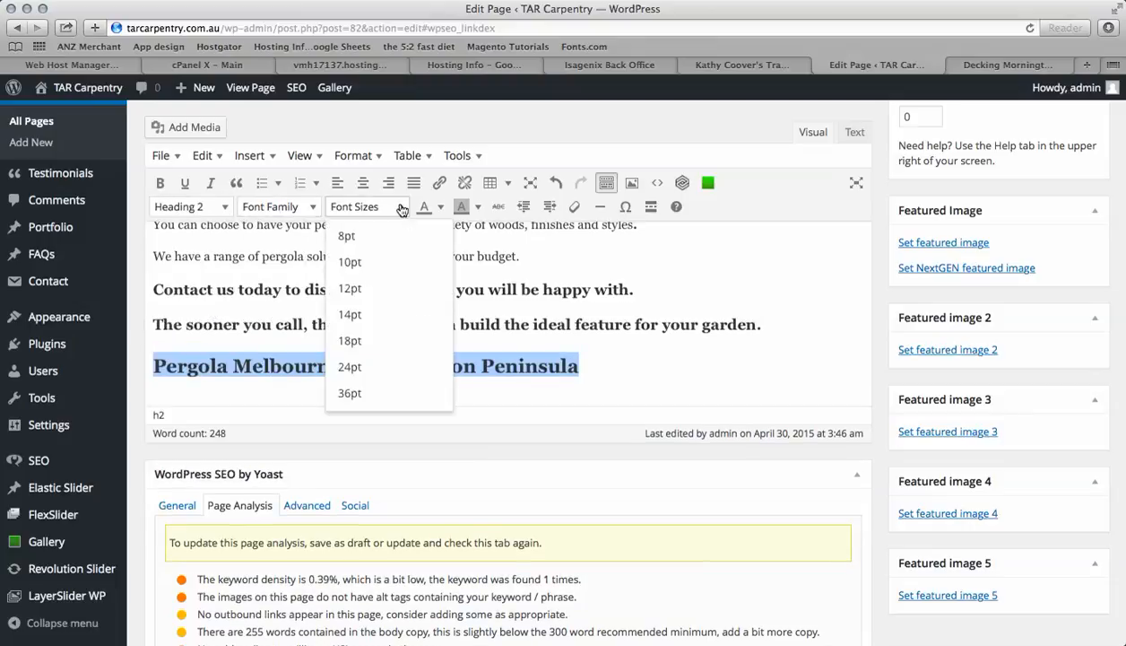
pyautogui.click(350, 288)
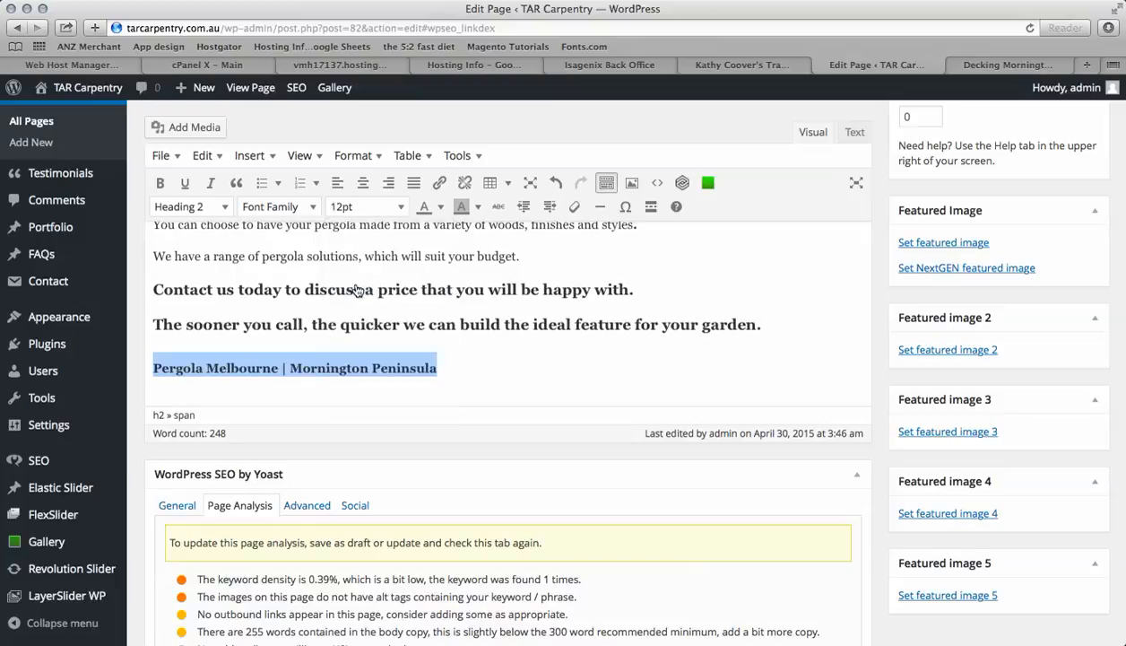
pyautogui.click(449, 379)
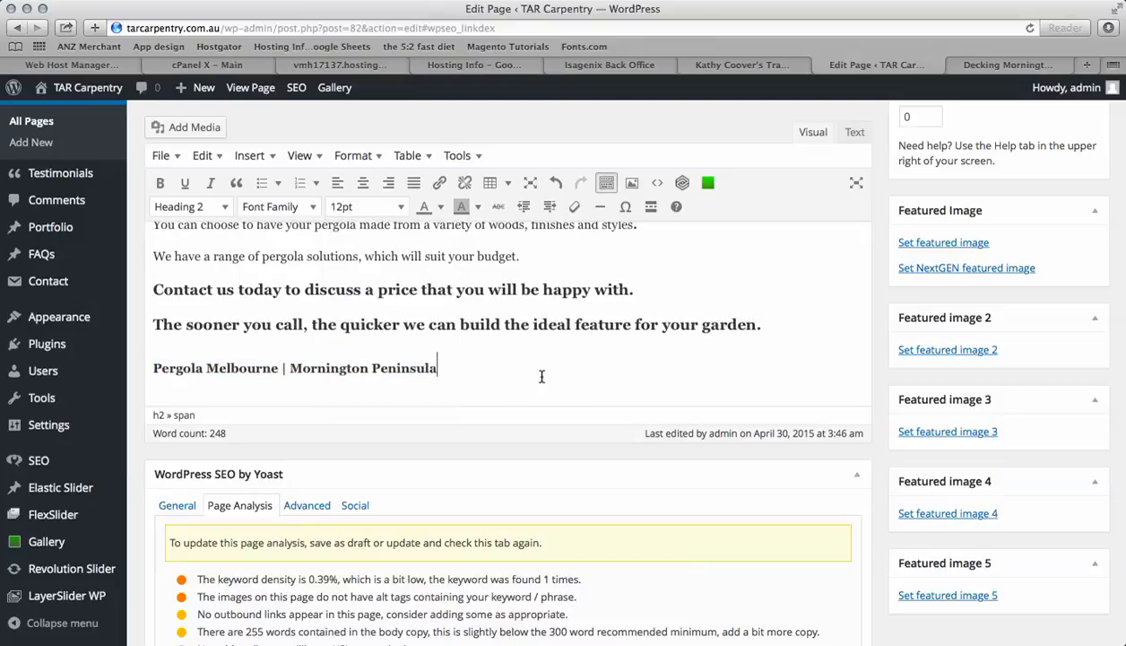
# Update the page to save the heading change
pyautogui.scroll(8, 628, 377)
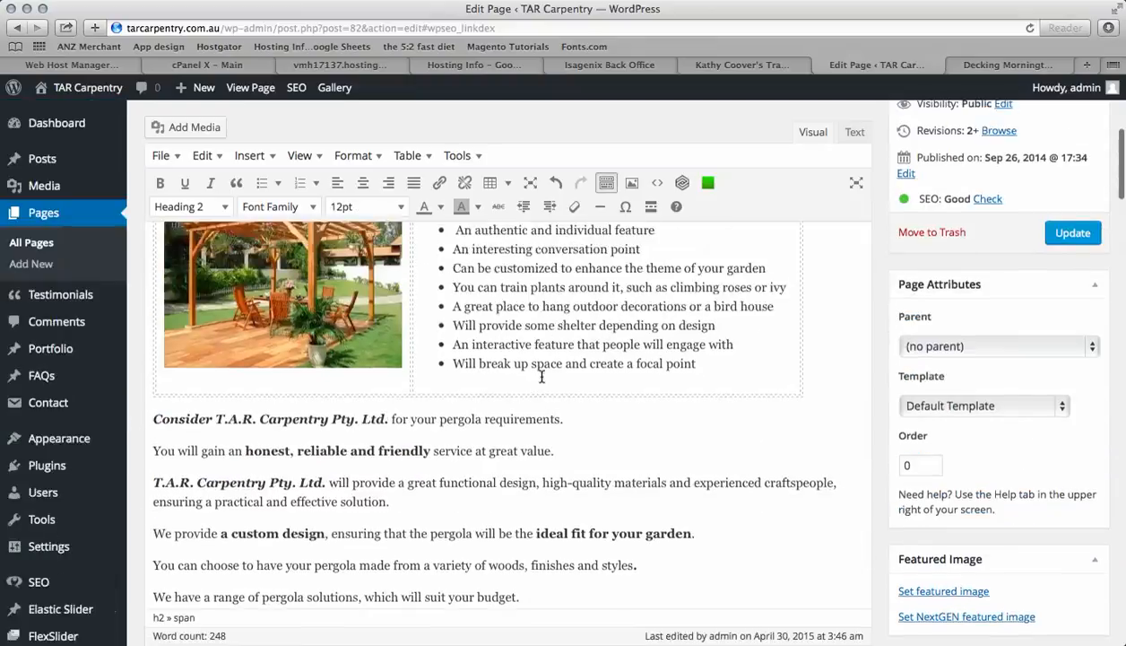
pyautogui.click(1070, 235)
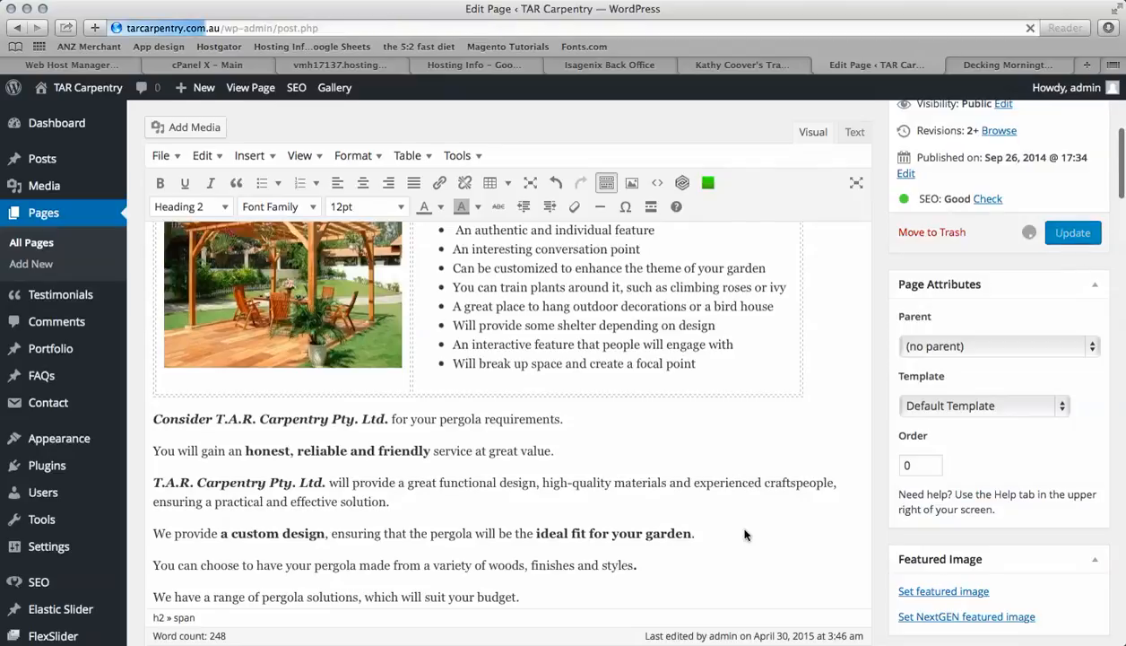
pyautogui.scroll(-1, 745, 529)
pyautogui.scroll(-2, 744, 529)
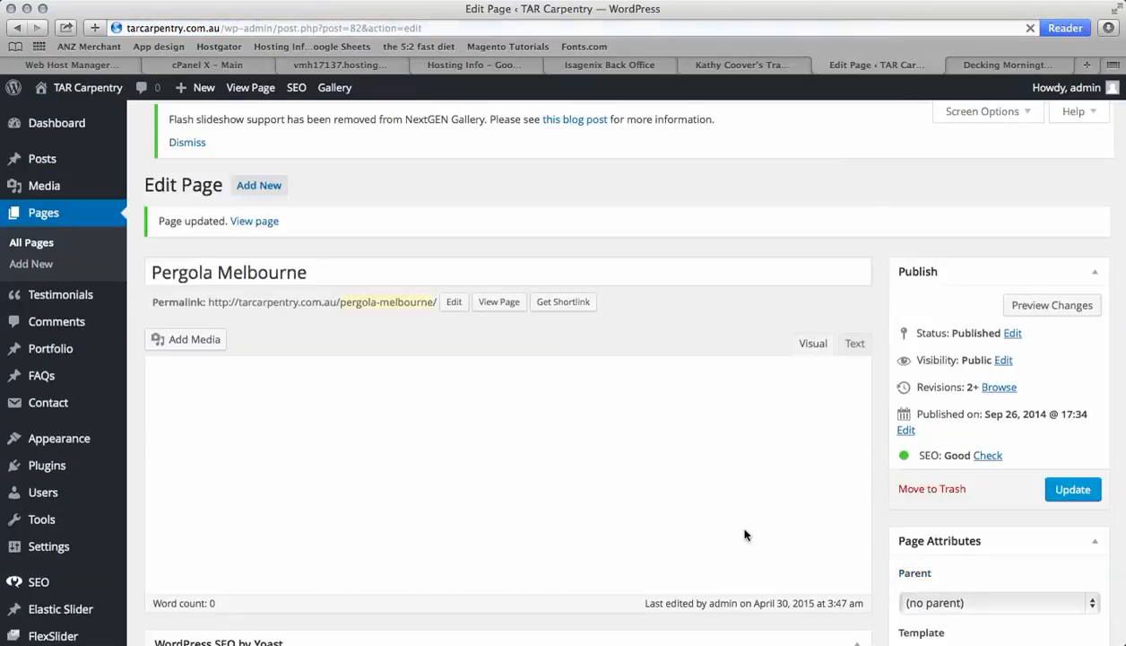
# Recheck the Yoast page analysis and the page content after the update
pyautogui.scroll(-10, 744, 534)
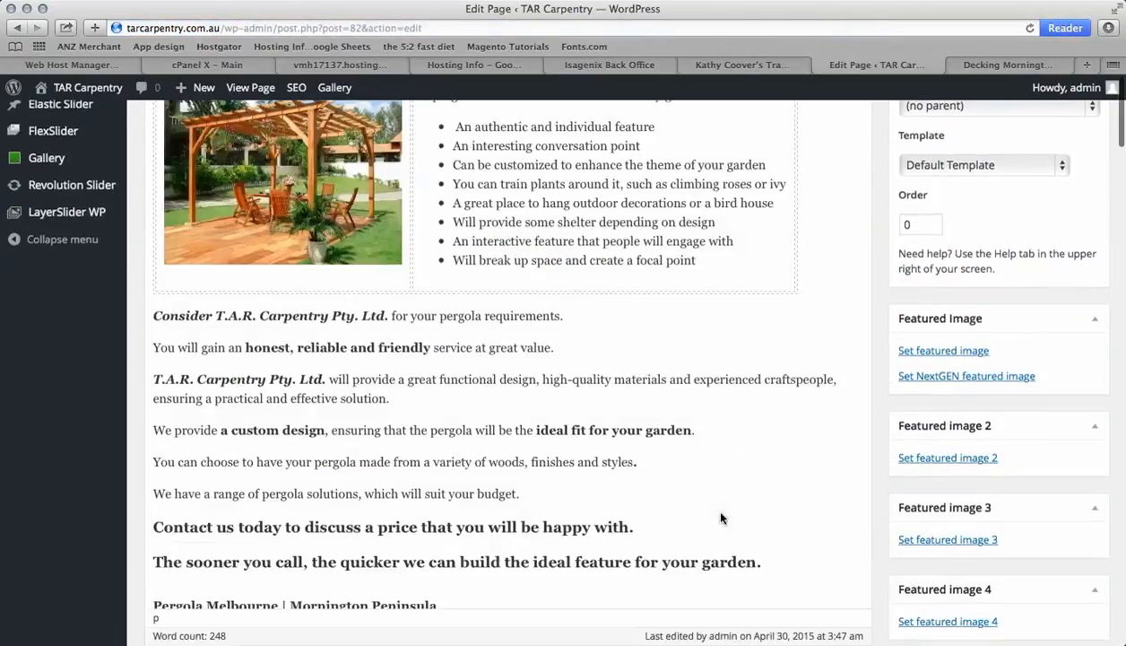
pyautogui.scroll(-2, 721, 517)
pyautogui.scroll(10, 721, 517)
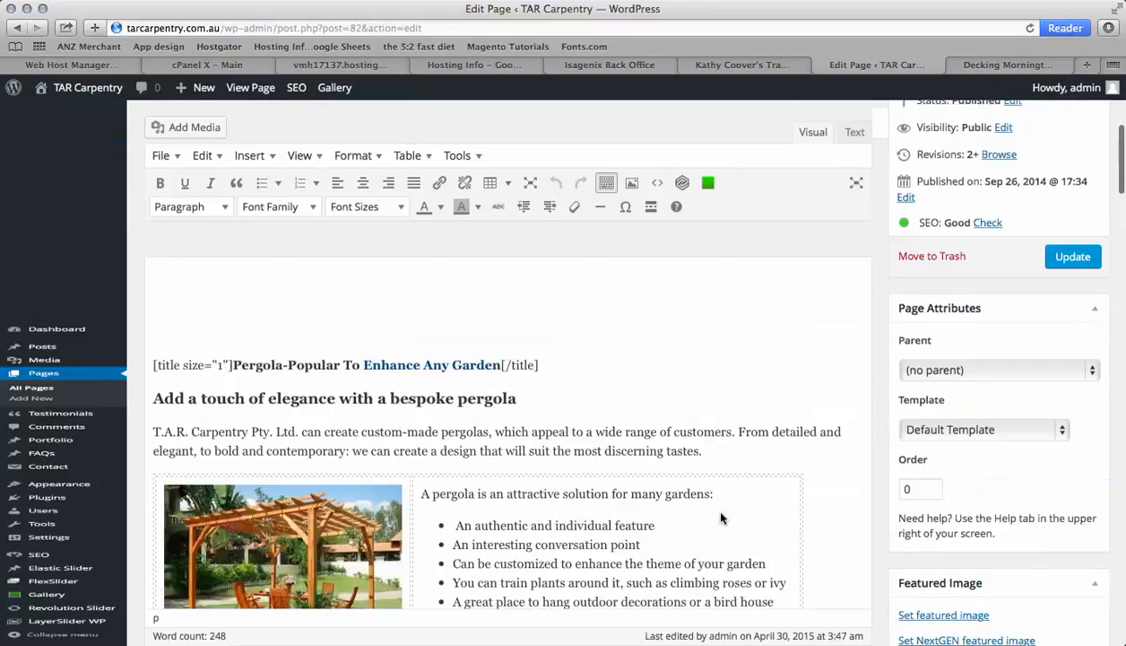
pyautogui.scroll(-10, 721, 518)
pyautogui.scroll(3, 721, 517)
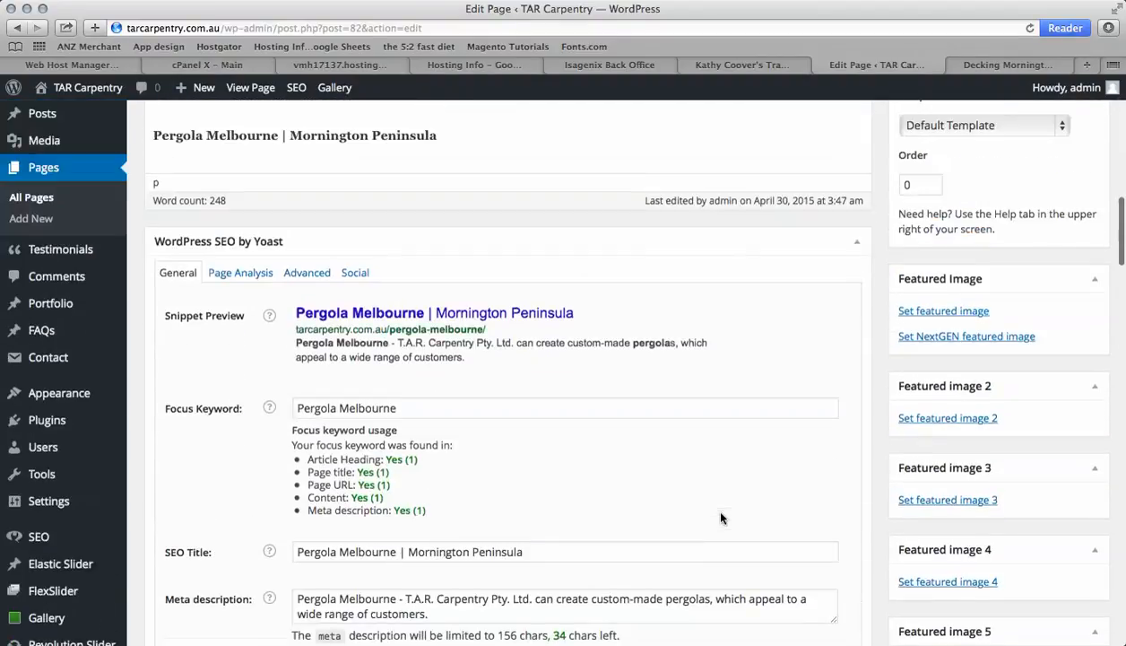
pyautogui.click(255, 275)
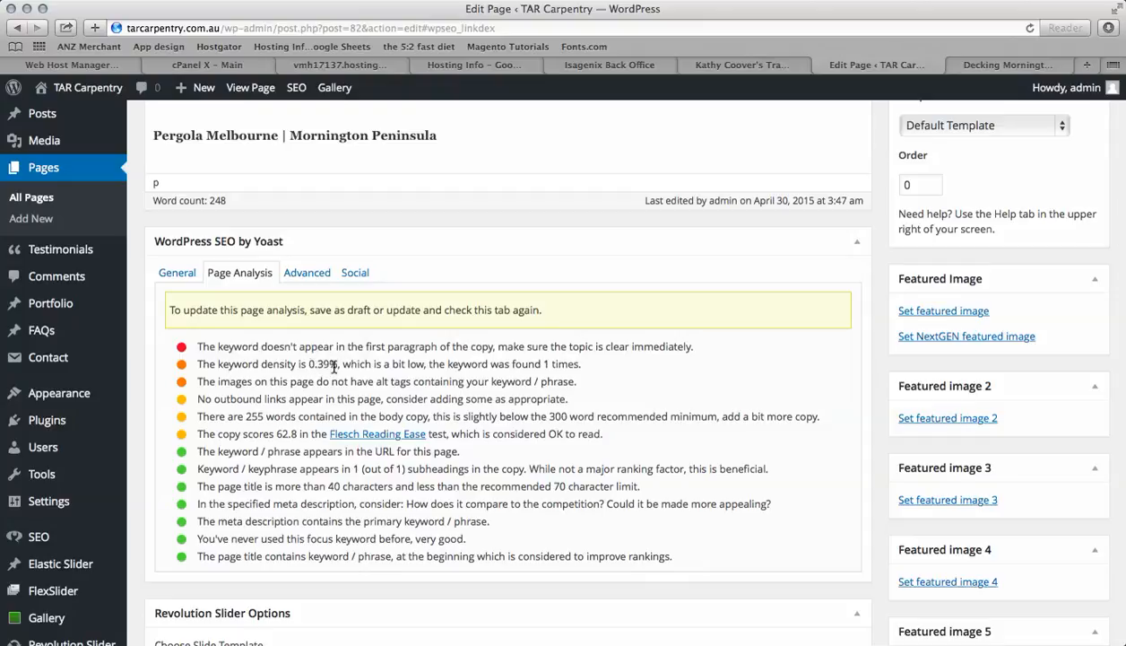
pyautogui.moveTo(337, 362); pyautogui.dragTo(307, 362)
pyautogui.click(532, 358)
pyautogui.scroll(3, 532, 357)
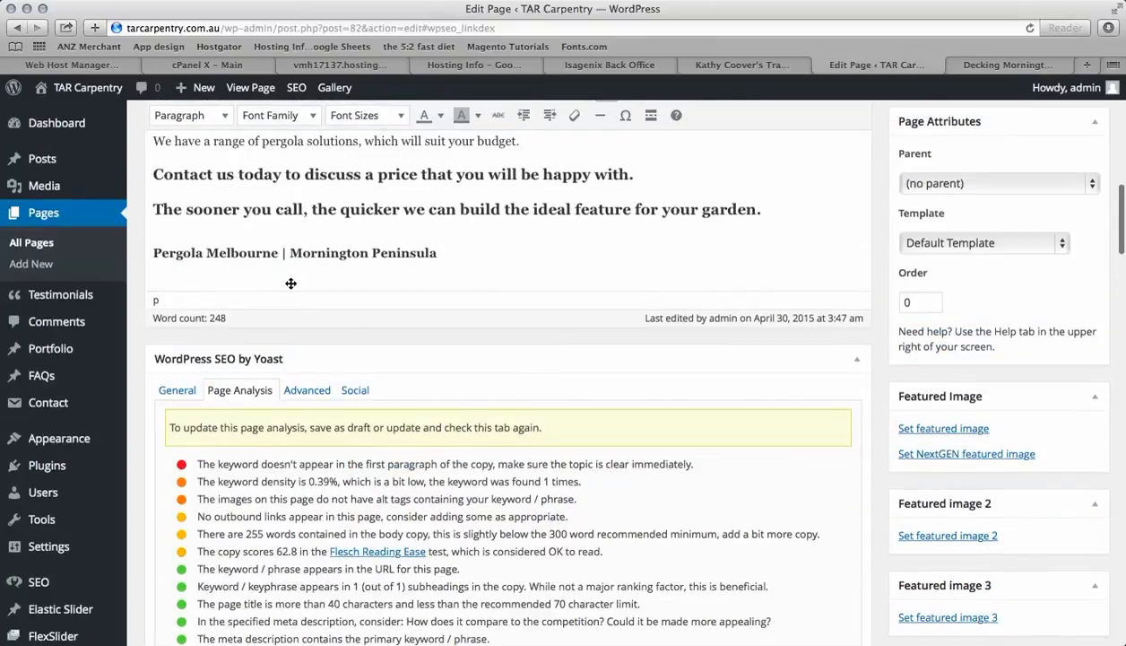
pyautogui.scroll(3, 457, 240)
pyautogui.scroll(4, 464, 242)
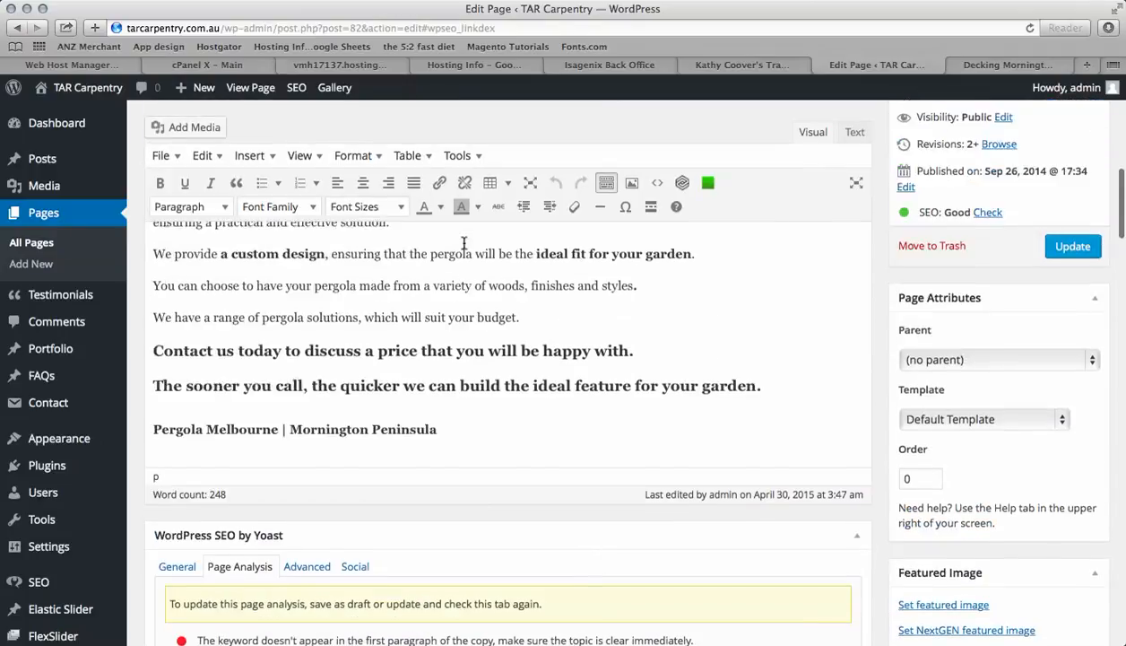
pyautogui.scroll(2, 468, 317)
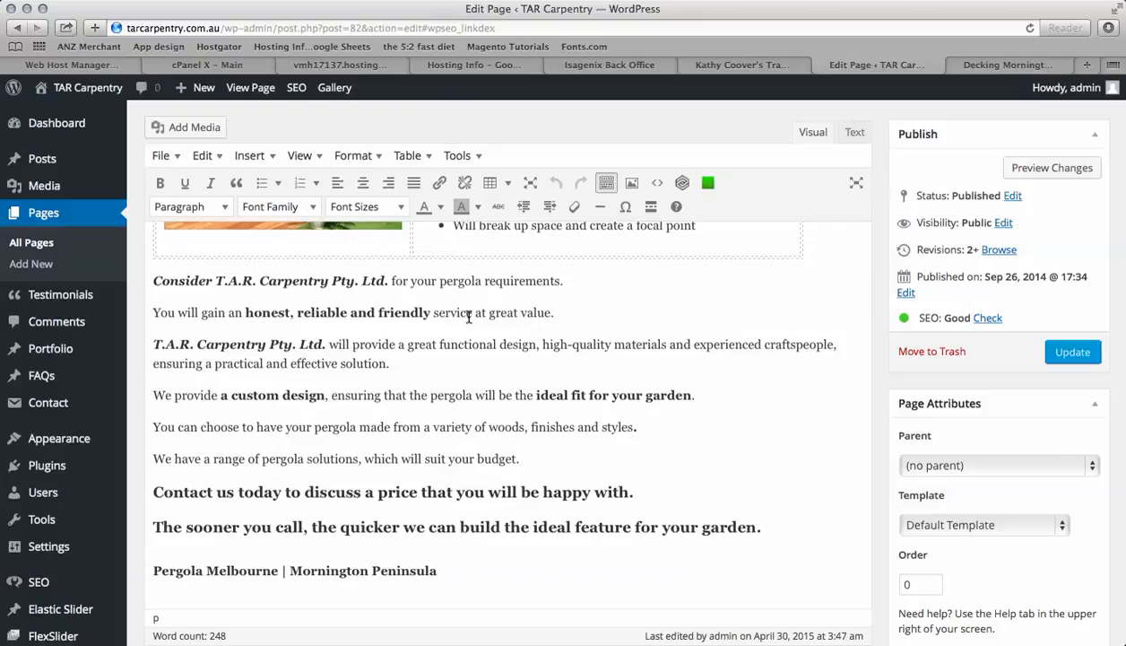
pyautogui.scroll(2, 491, 393)
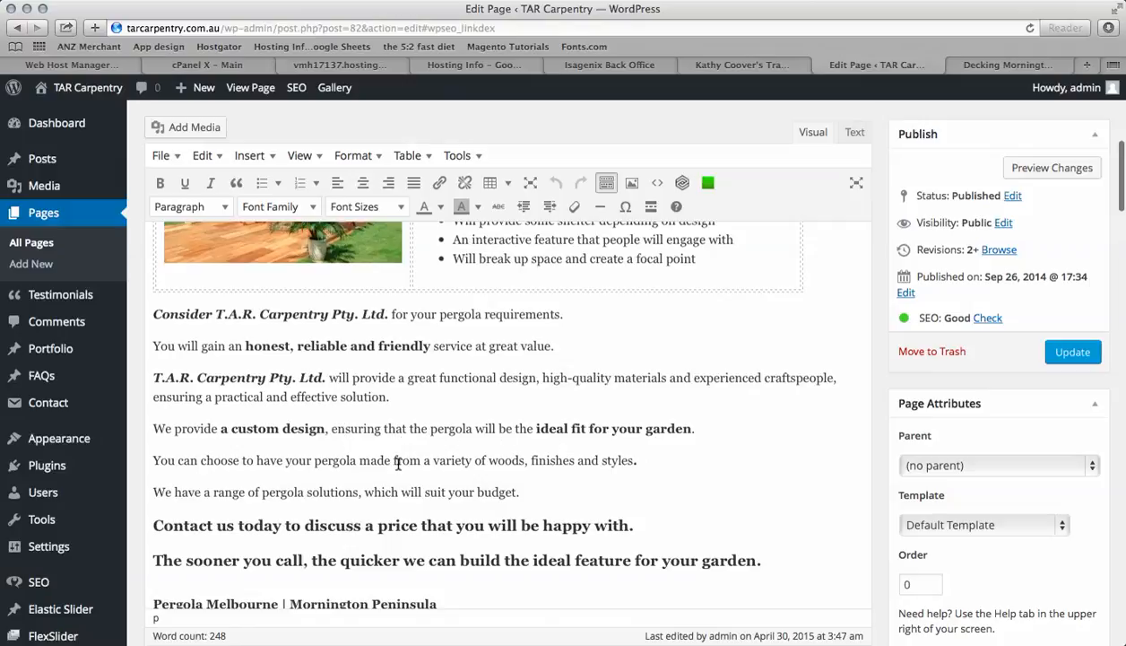
# Append the sentence "We service Melbourne, Mornington Peninsula & Victoria." after the line about pergola solutions suiting your budget
pyautogui.scroll(-3, 381, 498)
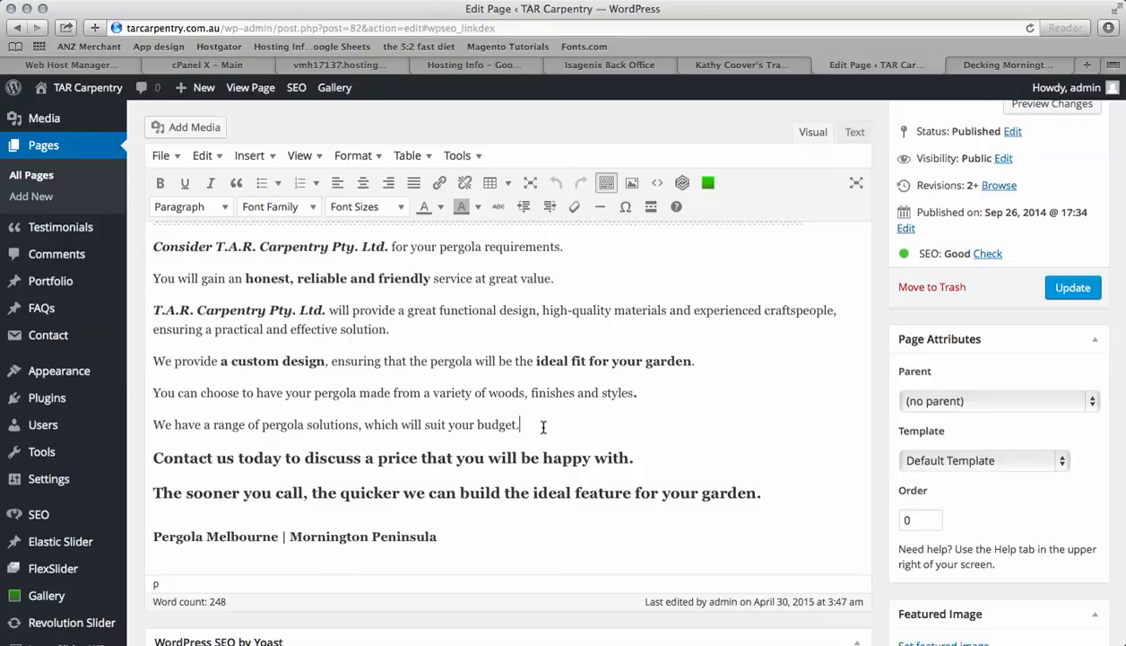
pyautogui.write('We service the')
pyautogui.press('BackSpace')
pyautogui.press('BackSpace')
pyautogui.press('BackSpace')
pyautogui.write('Melbourne,')
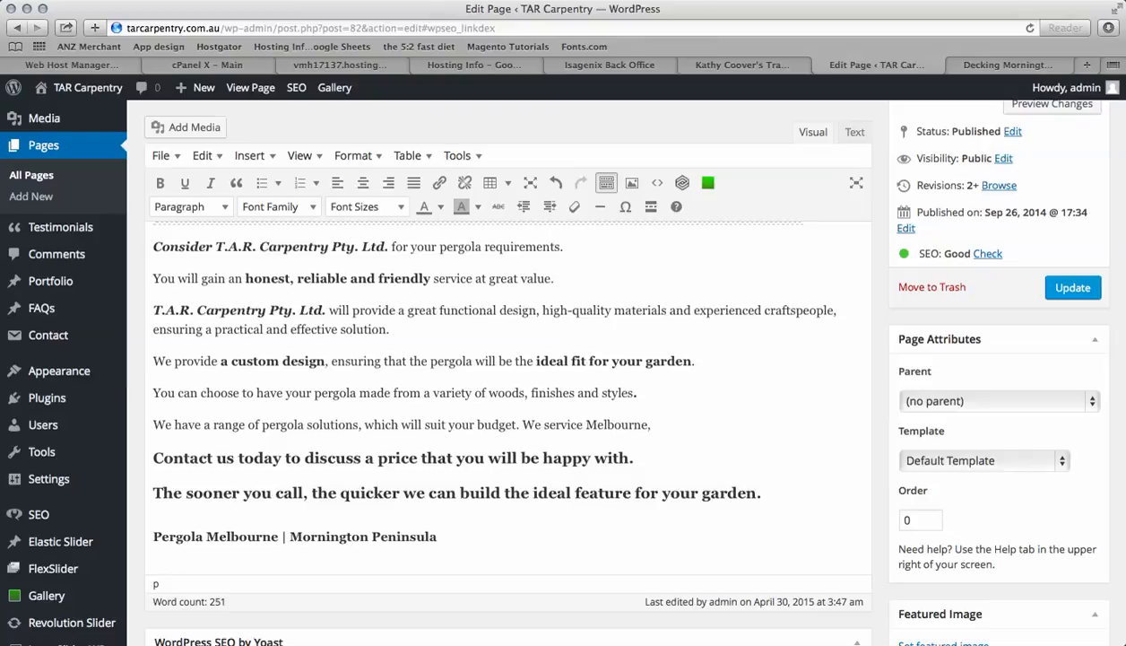
pyautogui.write('Mornington Peninsula &')
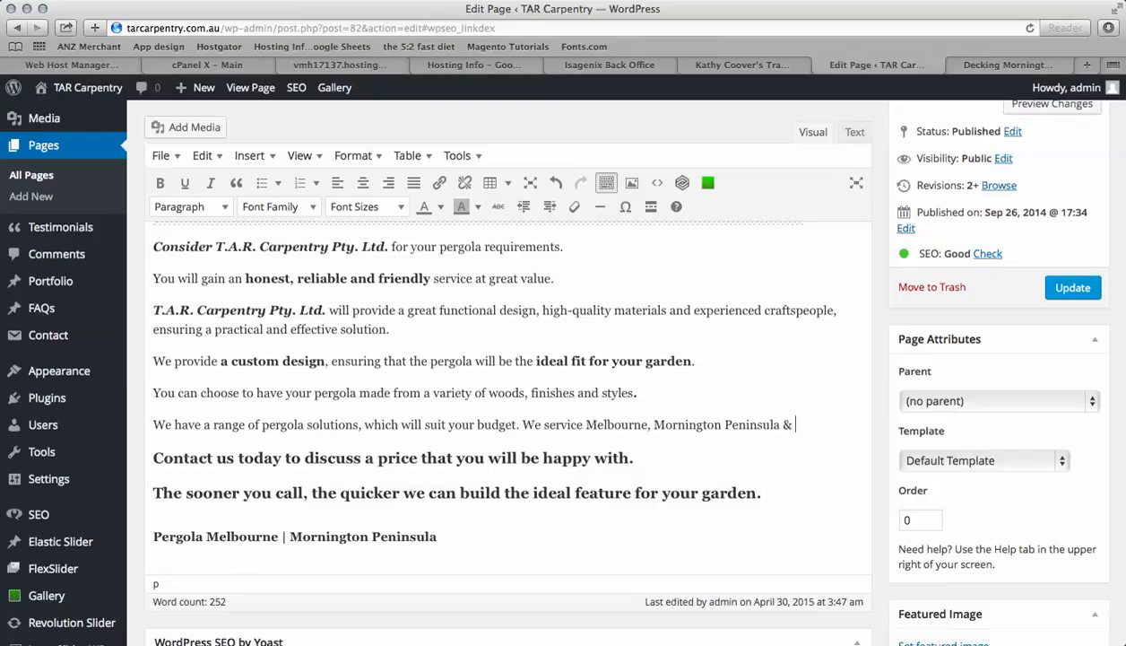
pyautogui.write('other')
pyautogui.press('BackSpace')
pyautogui.press('BackSpace')
pyautogui.press('BackSpace')
pyautogui.press('BackSpace')
pyautogui.press('BackSpace')
pyautogui.press('BackSpace')
pyautogui.write('Victoria.')
# Update the page to save the added service-area sentence
pyautogui.scroll(-8, 632, 441)
pyautogui.scroll(6, 632, 446)
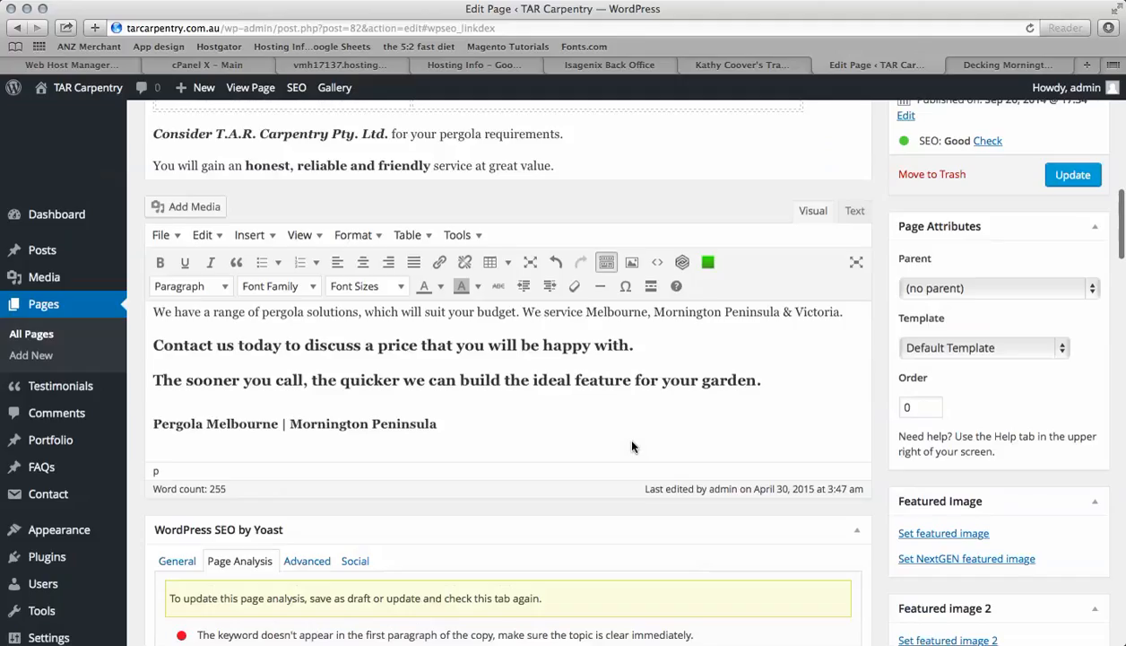
pyautogui.scroll(3, 632, 447)
pyautogui.click(1070, 314)
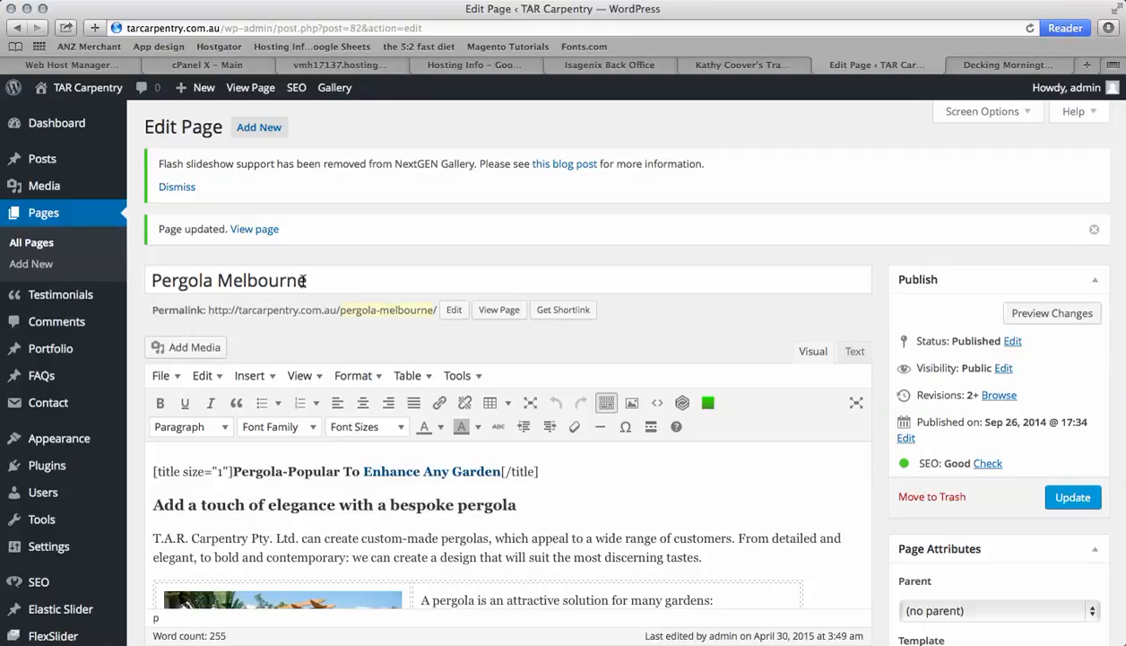
# Switch to the live site tab and open the Pergola page to view the published changes
pyautogui.scroll(-5, 256, 358)
pyautogui.scroll(-8, 255, 358)
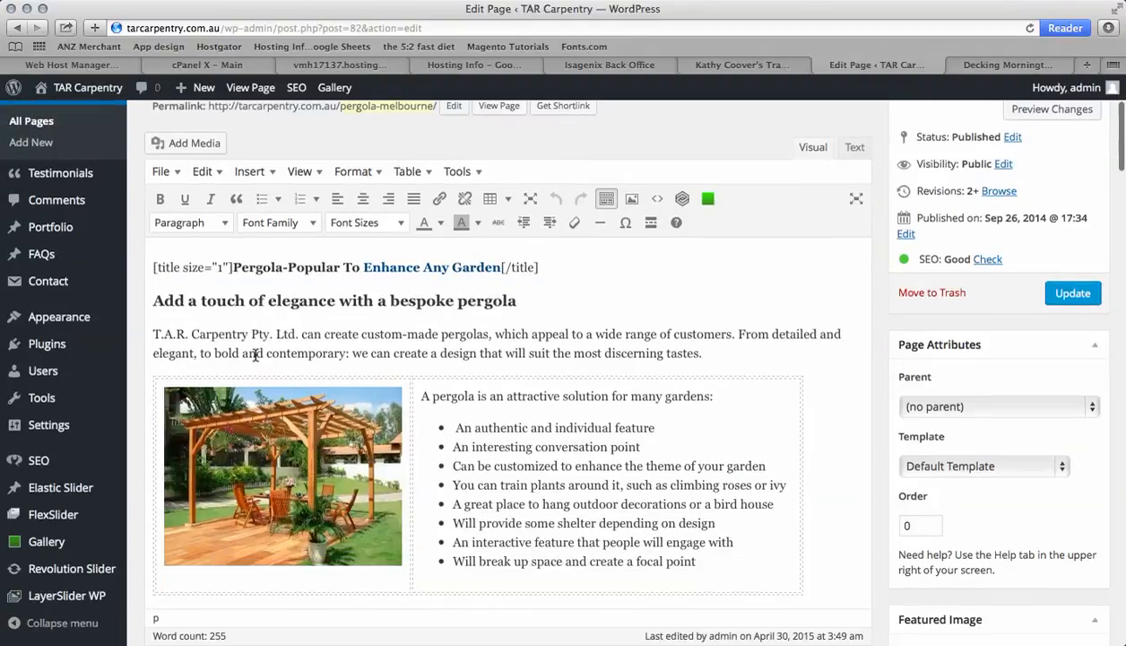
pyautogui.scroll(12, 256, 354)
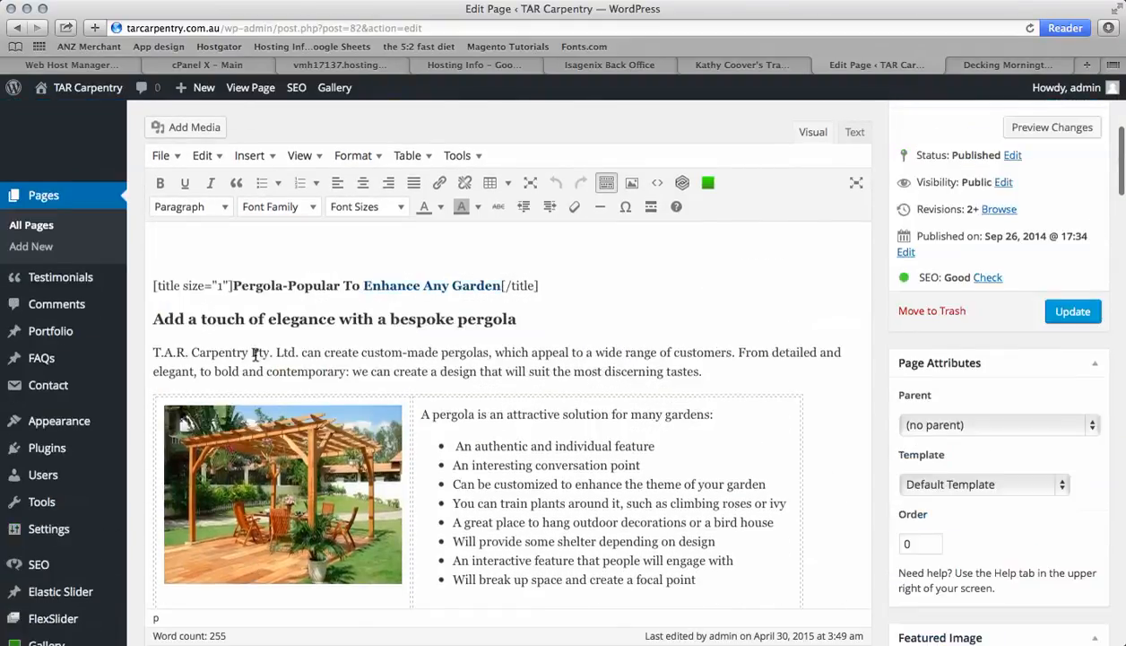
pyautogui.scroll(-16, 255, 354)
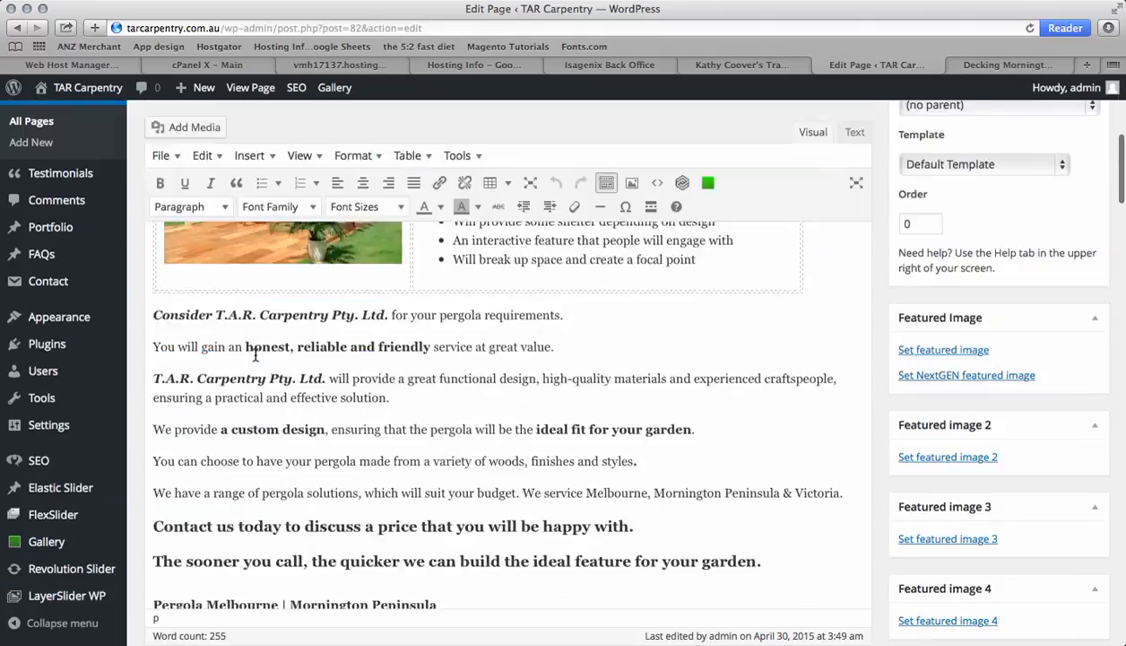
pyautogui.scroll(10, 255, 356)
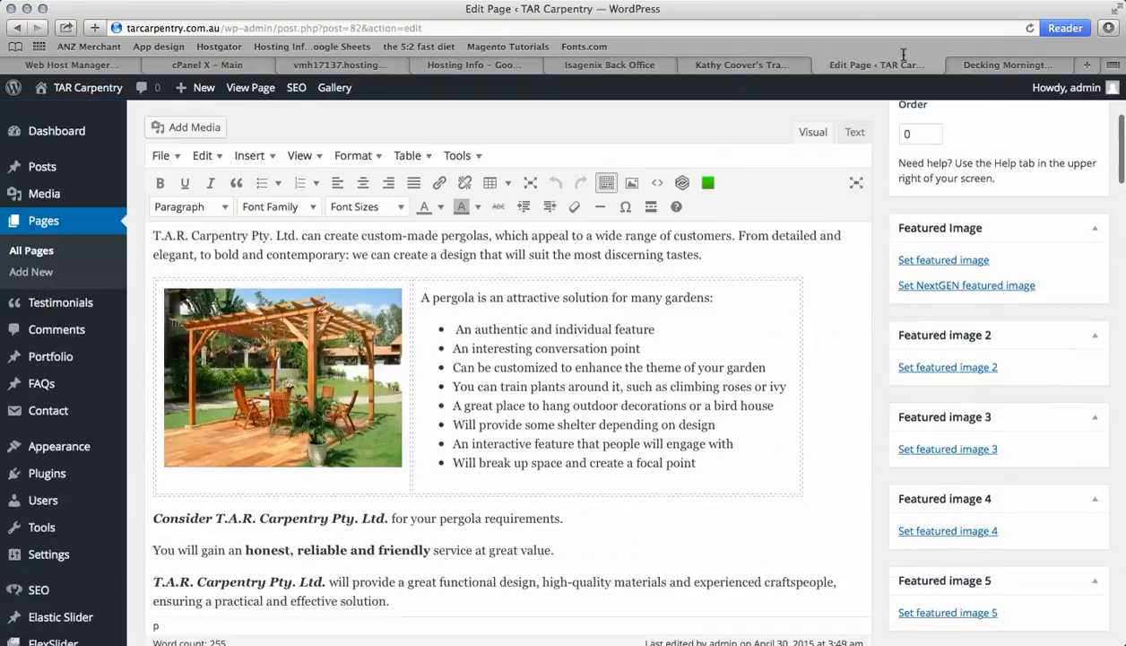
pyautogui.click(1008, 64)
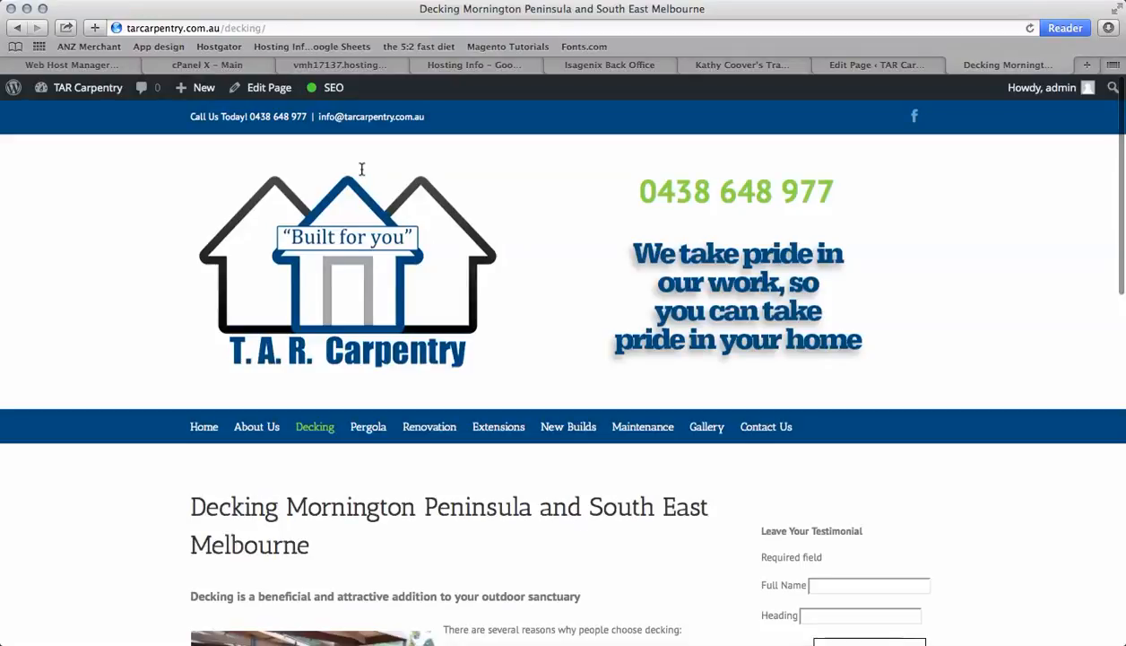
pyautogui.click(369, 427)
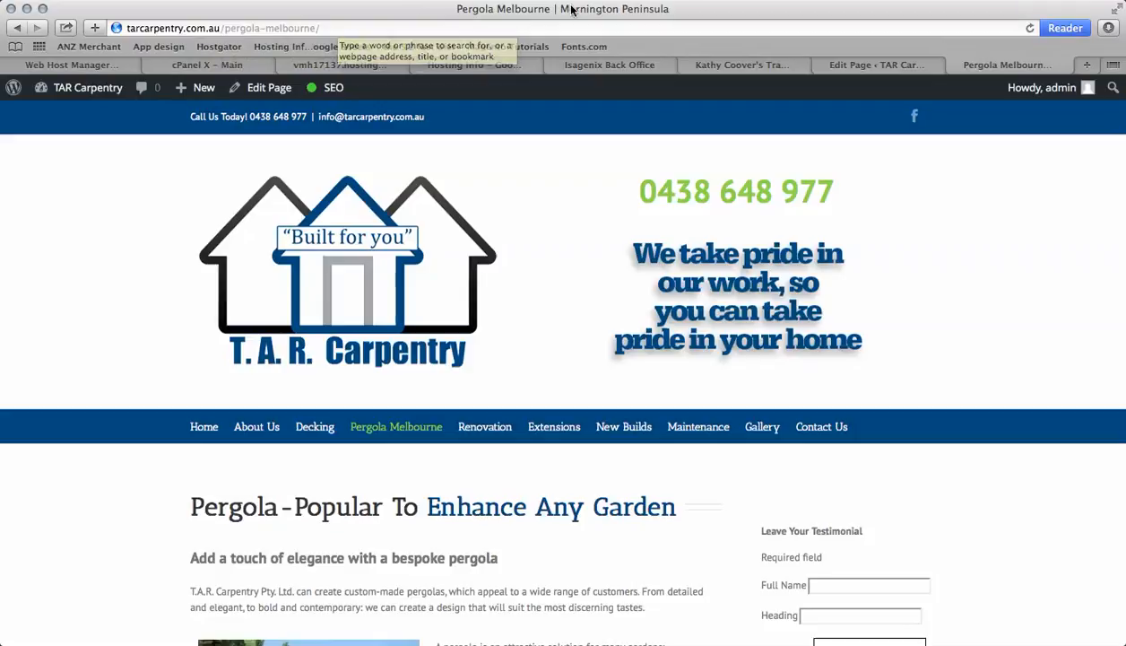
# Scroll through the live Pergola Melbourne page to review the added service-area sentence
pyautogui.scroll(-5, 463, 439)
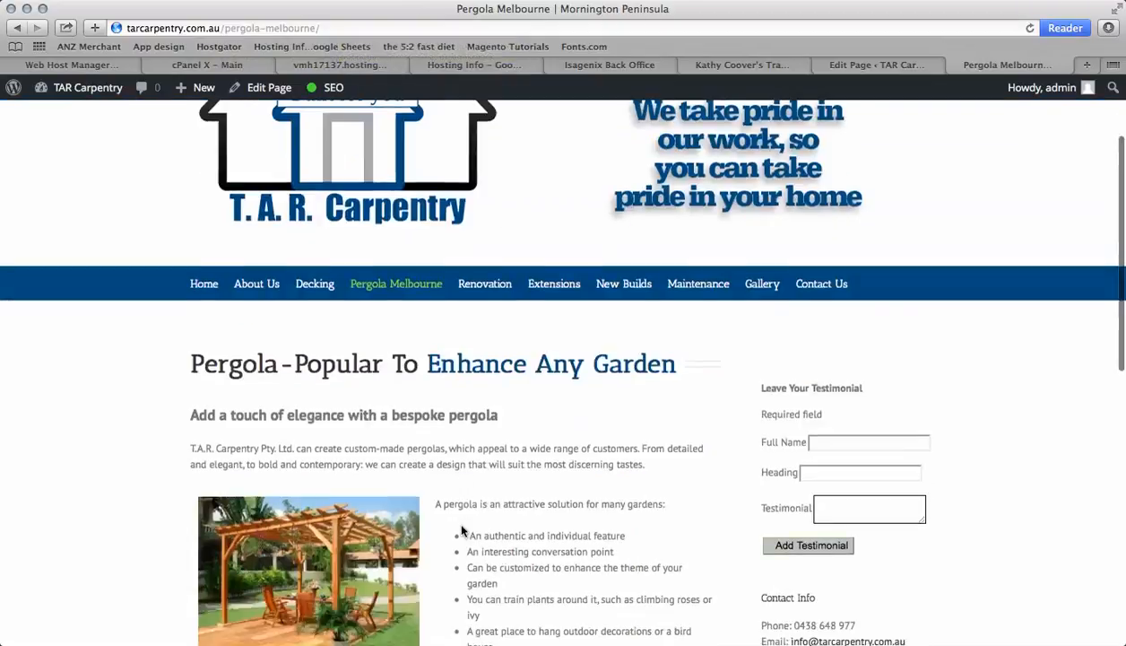
pyautogui.scroll(2, 439, 386)
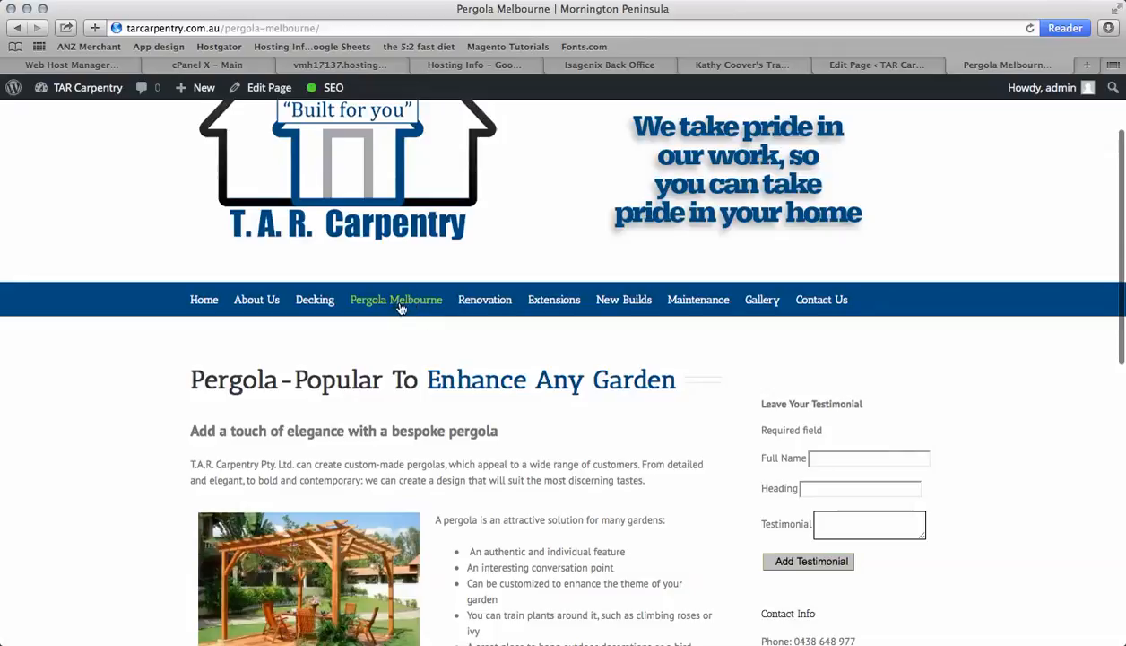
pyautogui.scroll(-10, 463, 412)
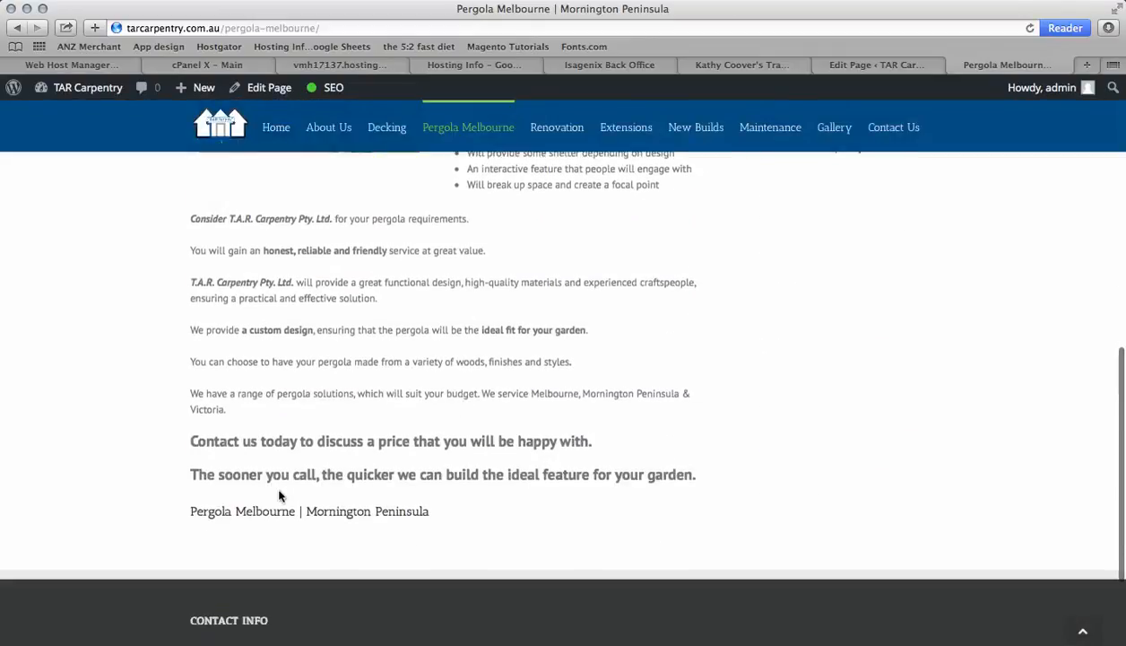
pyautogui.scroll(4, 532, 408)
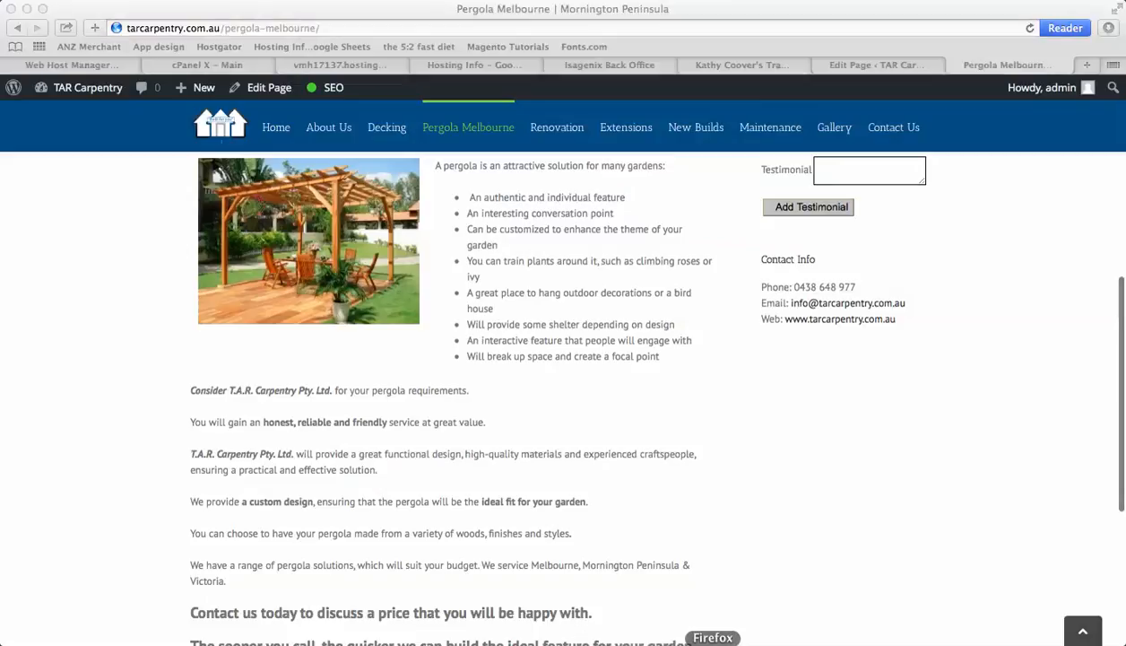
# Switch to Firefox and close the old SEOquake diagnosis and density tabs
pyautogui.click(712, 642)
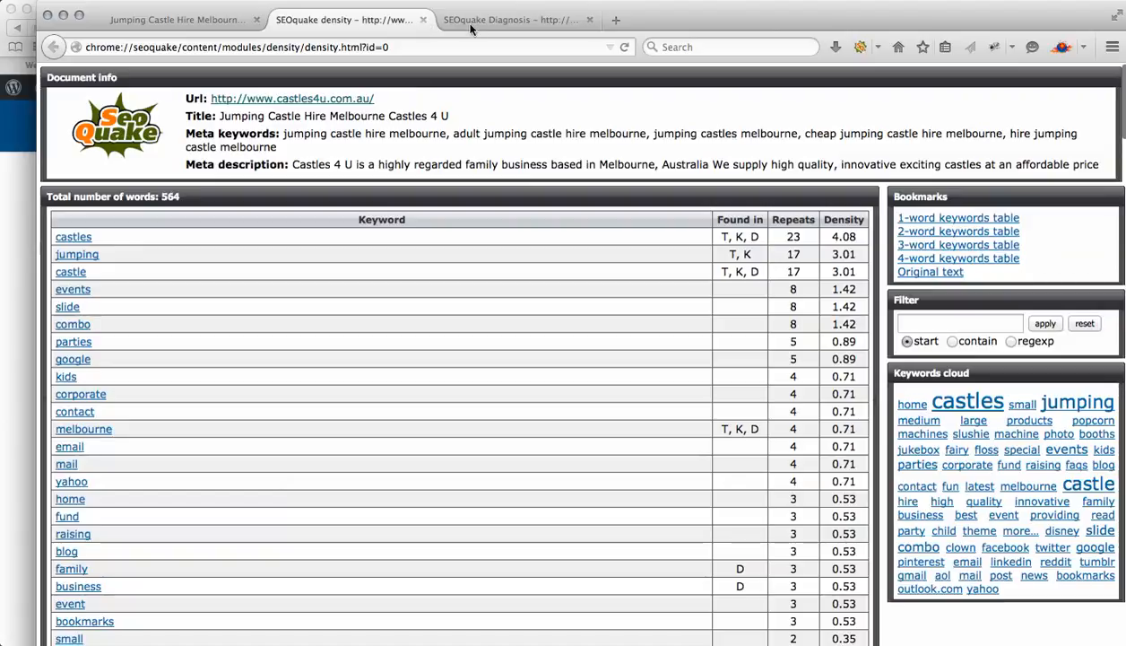
pyautogui.click(589, 19)
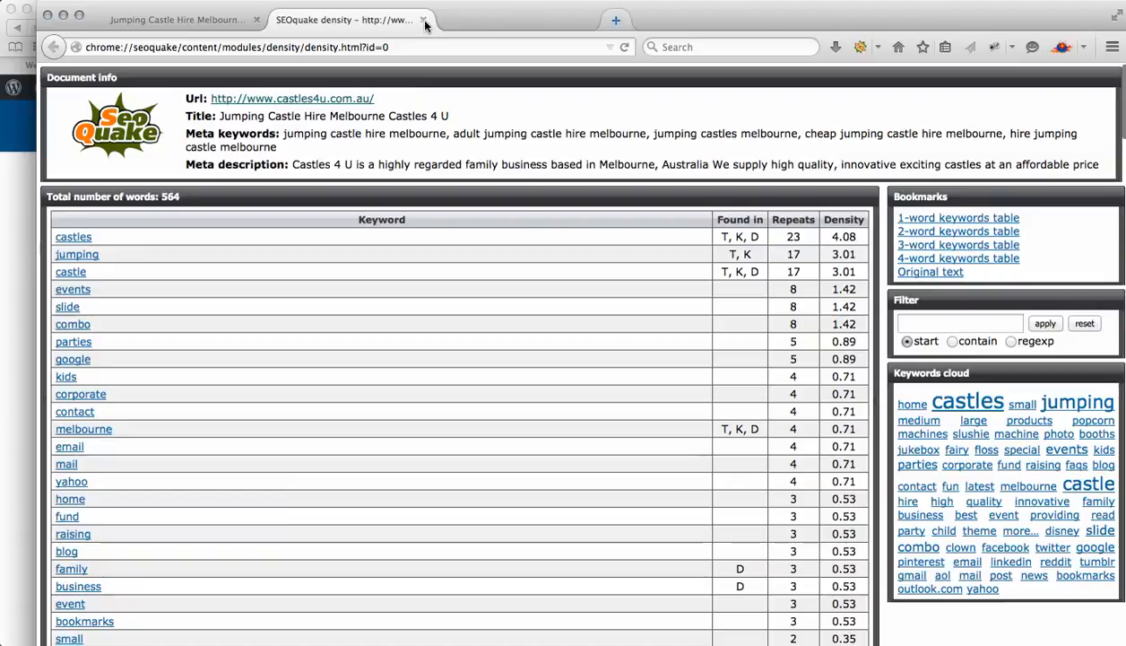
pyautogui.click(425, 22)
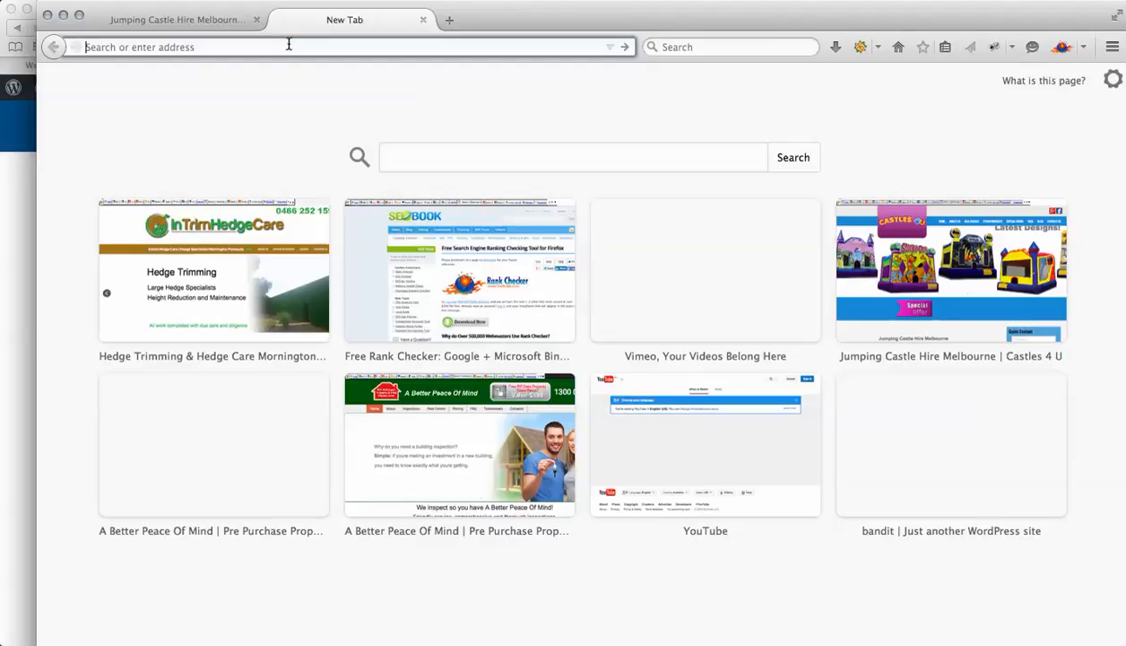
# Open tarcarpentry.com.au in a new tab and go to the Pergola Melbourne page
pyautogui.write('tarcarpentry.com.au/')
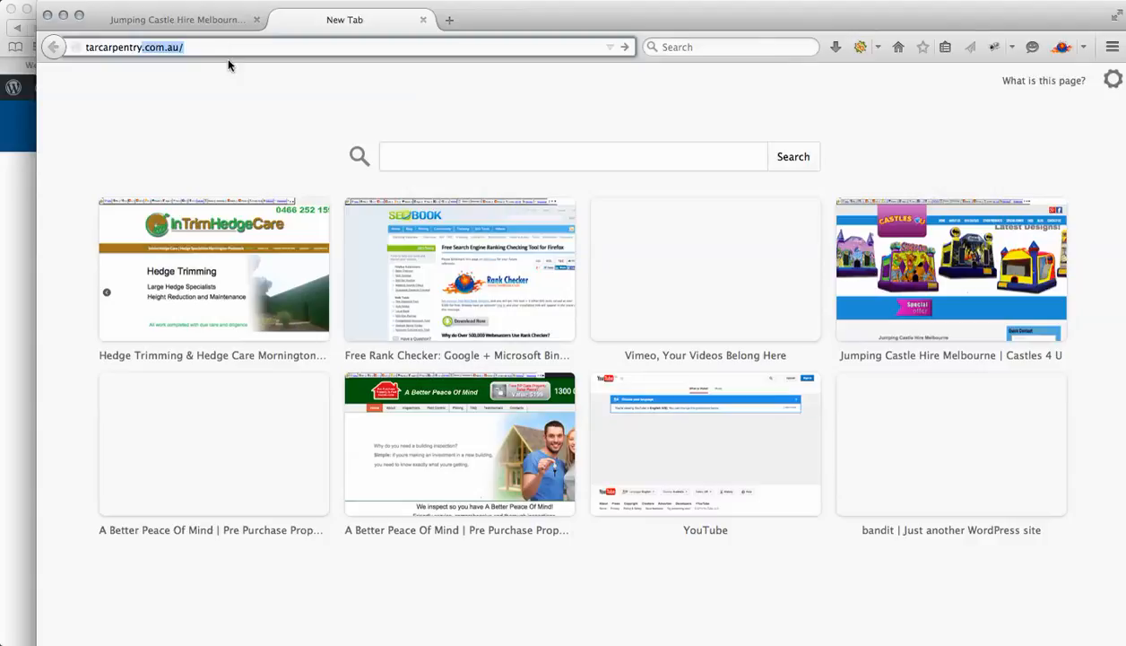
pyautogui.press('Return')
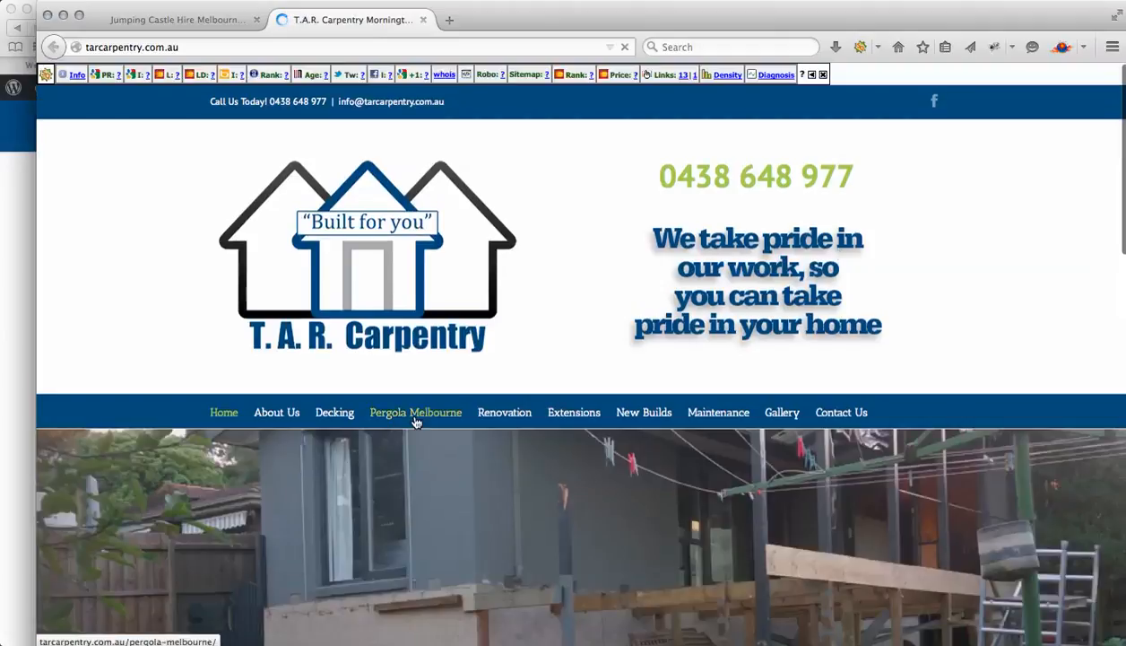
pyautogui.click(415, 412)
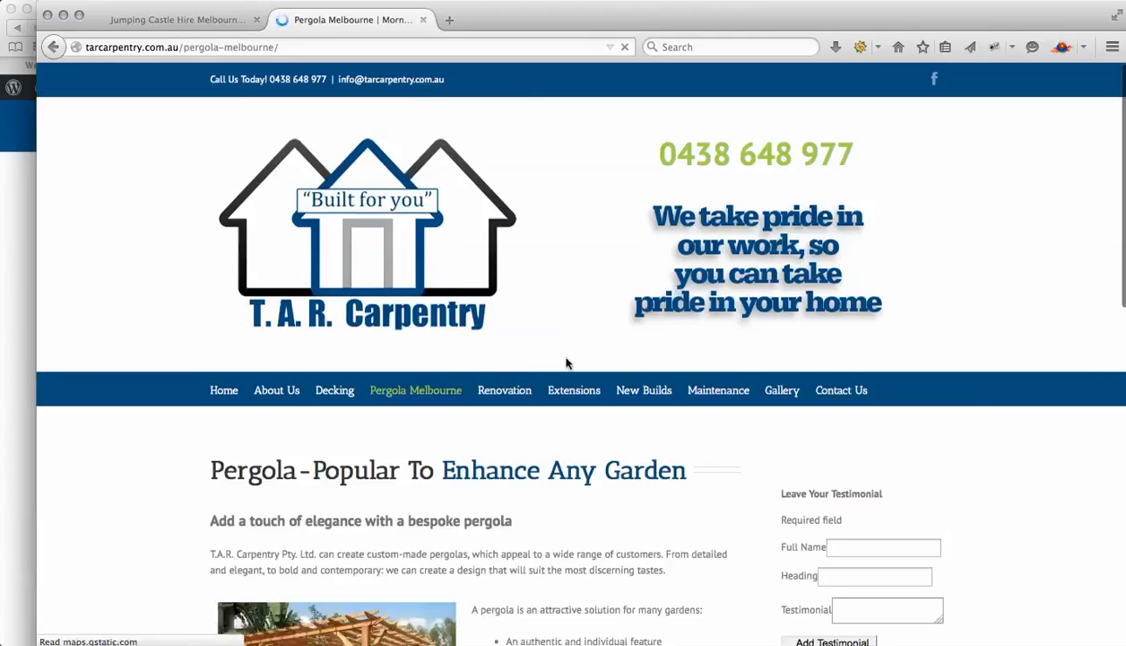
# Open the SEOquake keyword density report for the Pergola Melbourne page
pyautogui.scroll(-6, 657, 441)
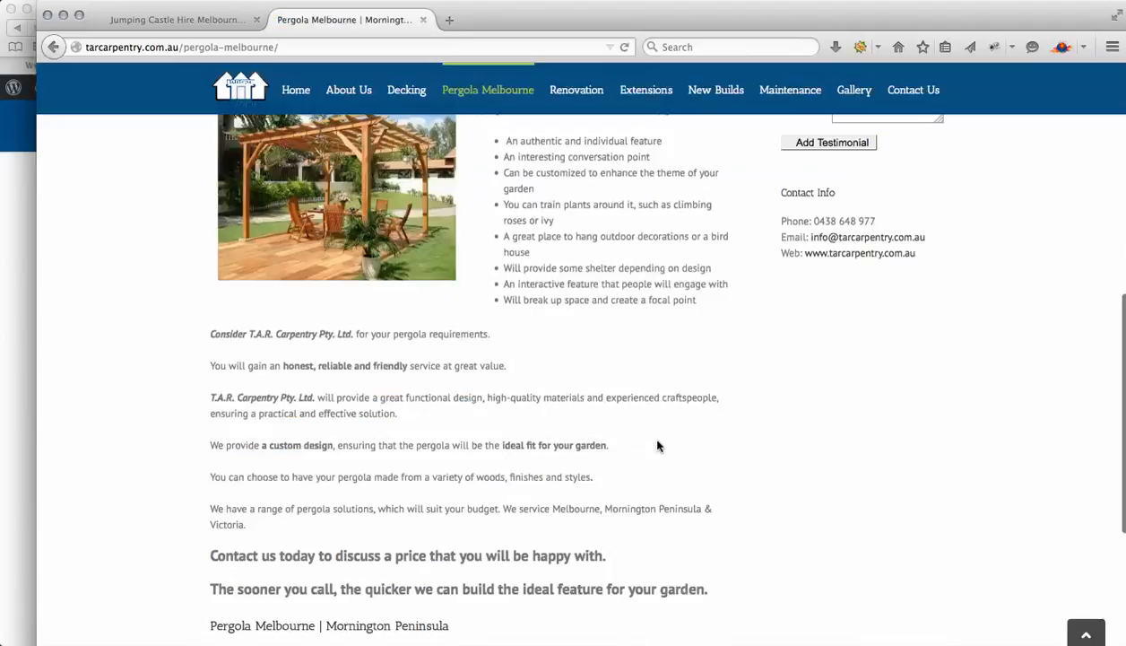
pyautogui.scroll(6, 658, 446)
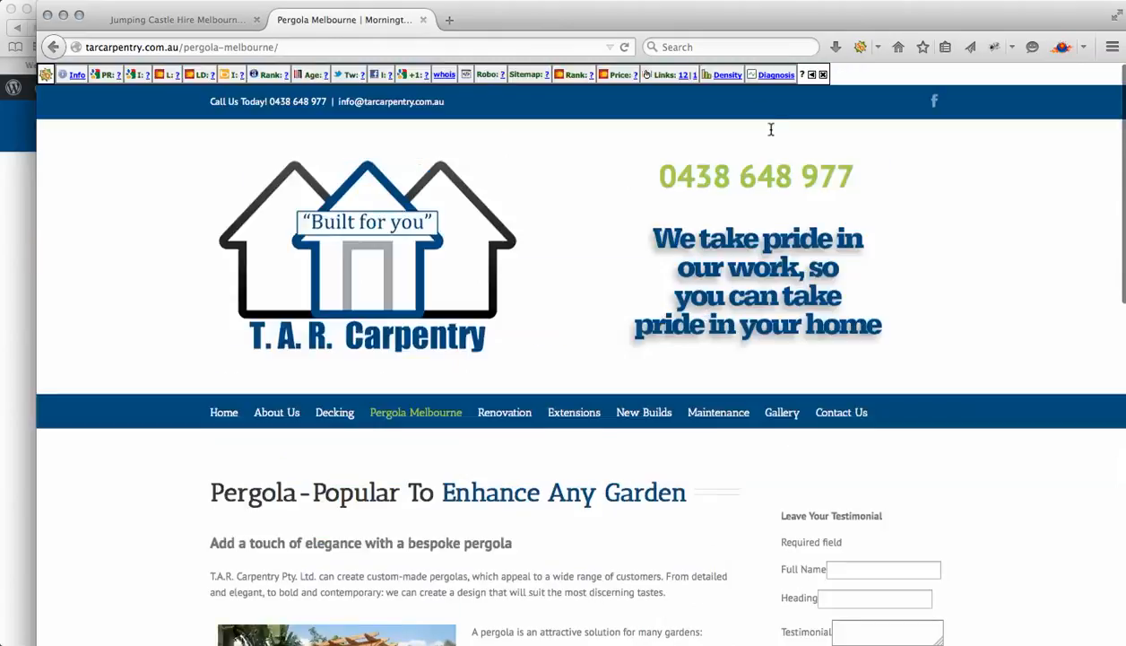
pyautogui.click(723, 77)
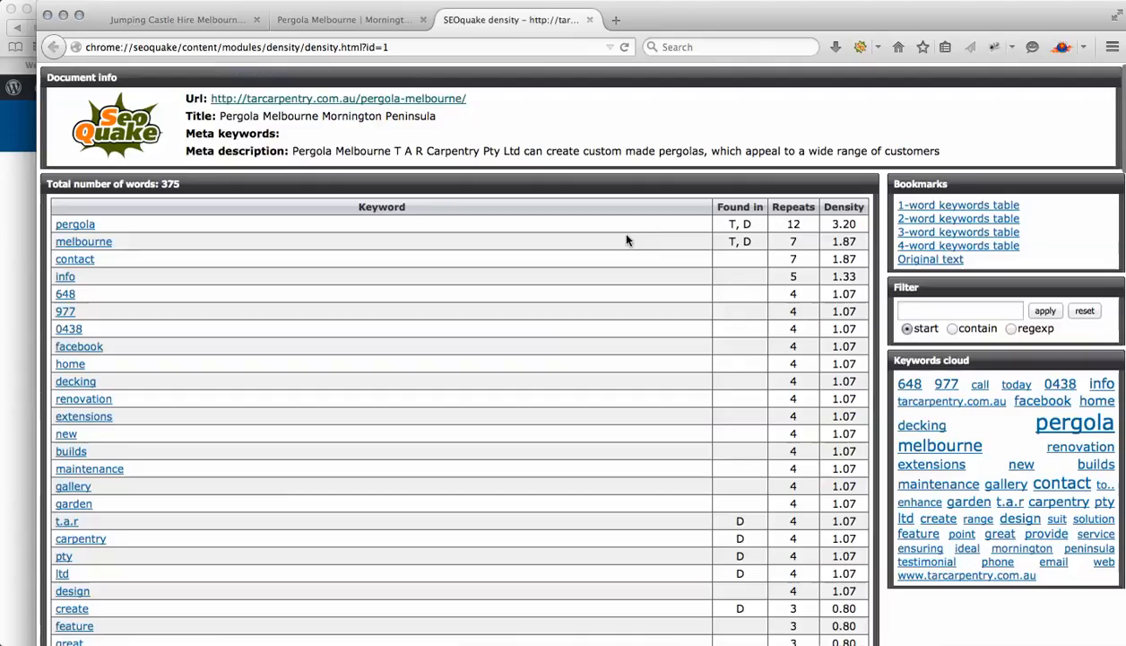
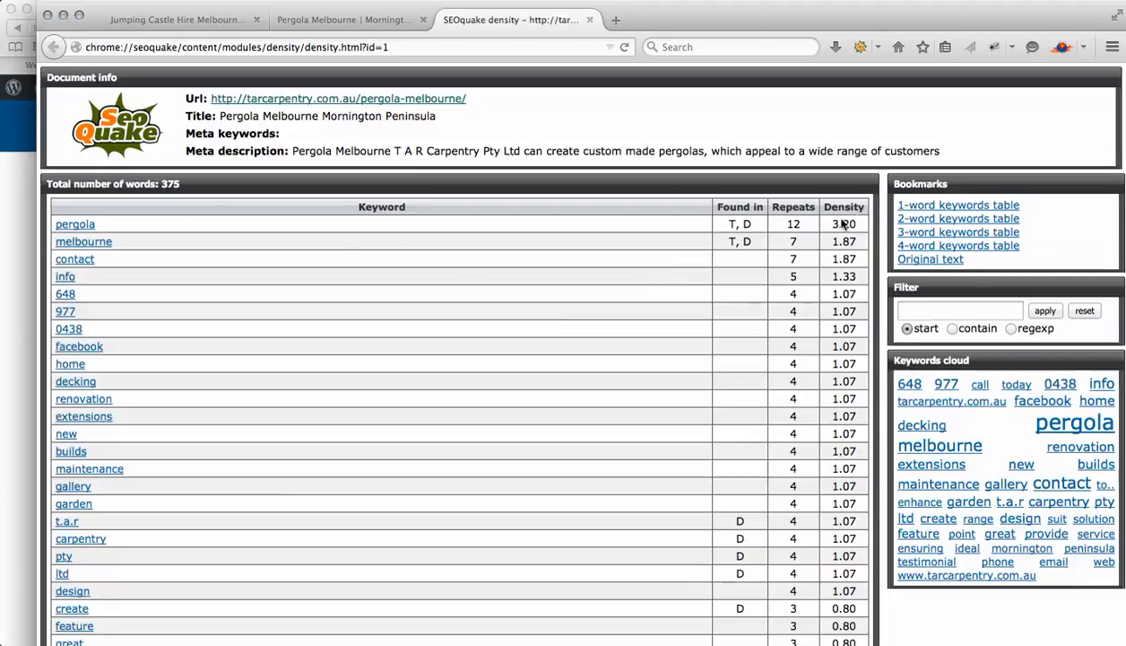
# Review the one-word and two-word keyword density tables for the Pergola Melbourne page
pyautogui.moveTo(816, 224); pyautogui.dragTo(861, 229)
pyautogui.moveTo(826, 242); pyautogui.dragTo(861, 246)
pyautogui.click(284, 135)
pyautogui.scroll(-5, 623, 530)
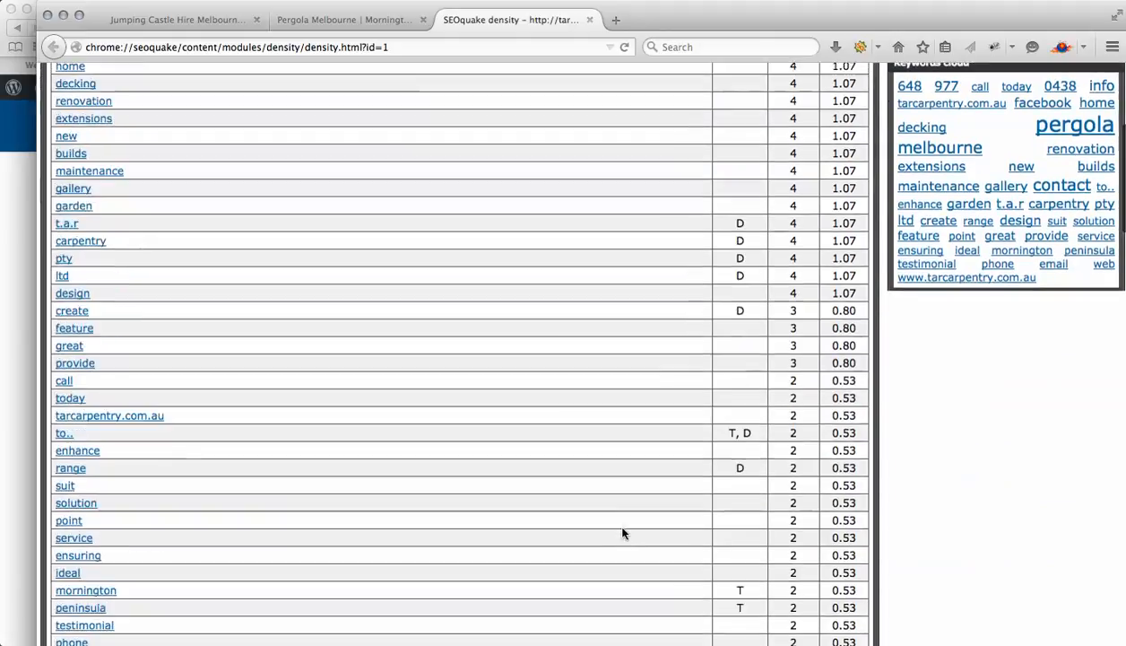
pyautogui.scroll(5, 624, 530)
pyautogui.scroll(-10, 623, 531)
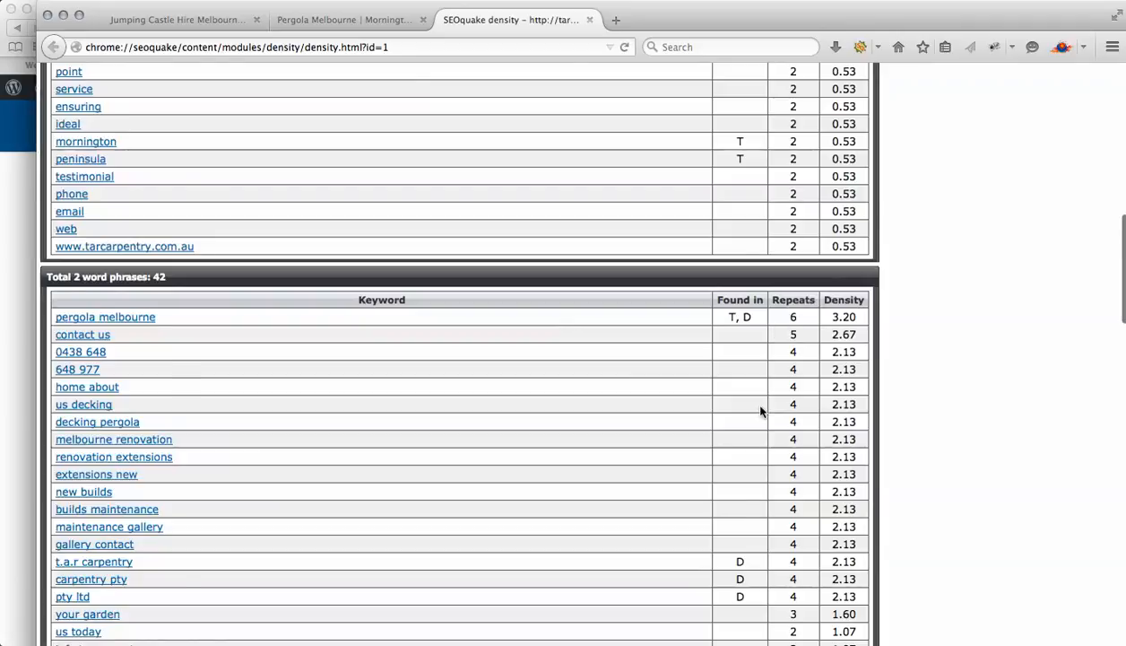
pyautogui.scroll(-8, 760, 411)
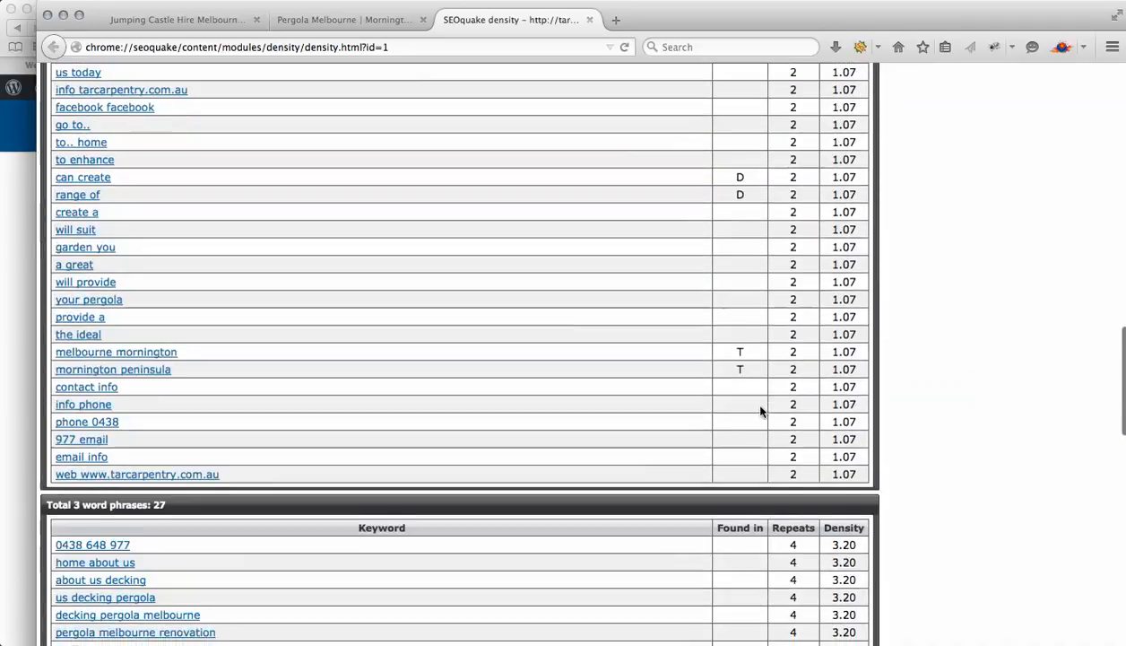
pyautogui.scroll(15, 753, 404)
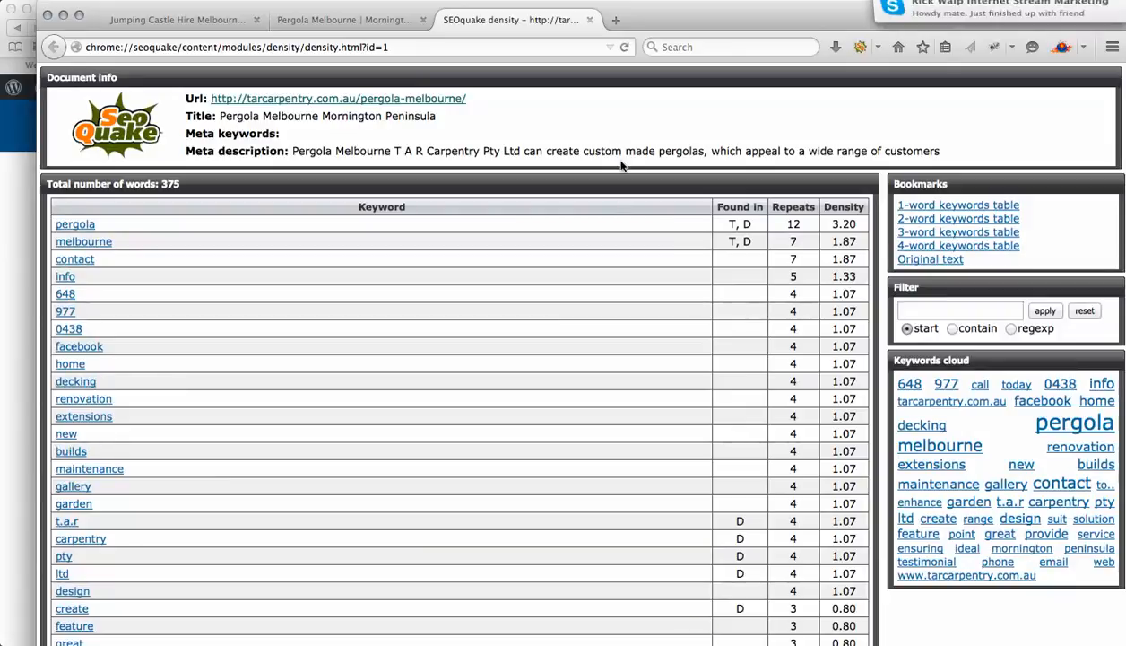
# Open the incoming Skype chat, send the reply 'I will be 10', and minimise Skype
pyautogui.moveTo(990, 30)
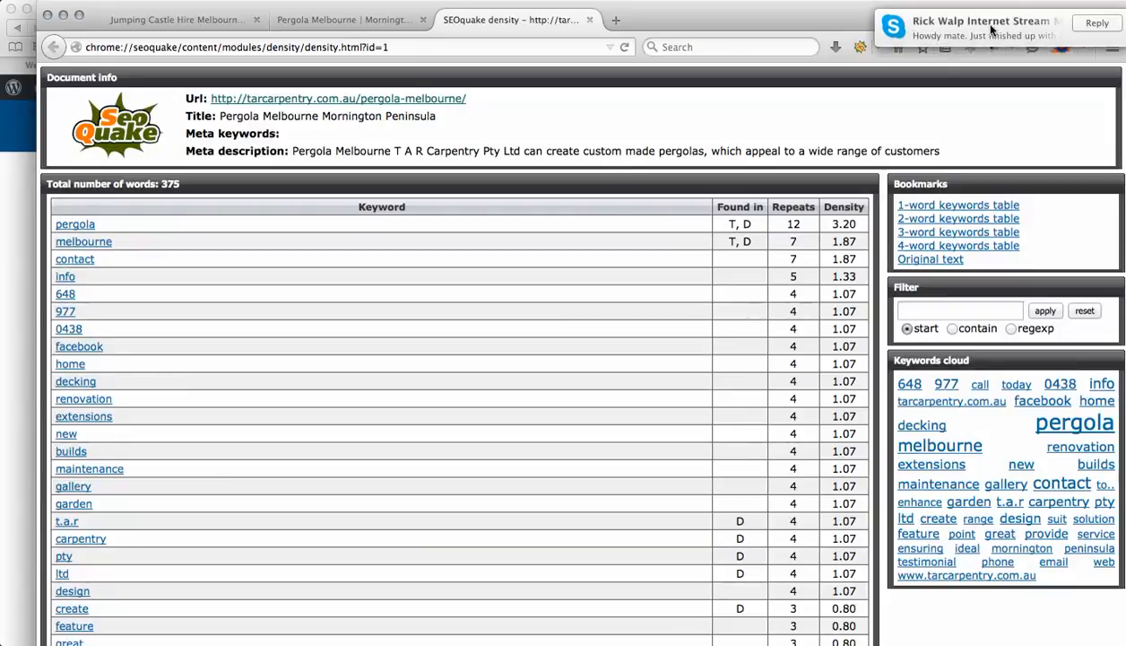
pyautogui.click(991, 29)
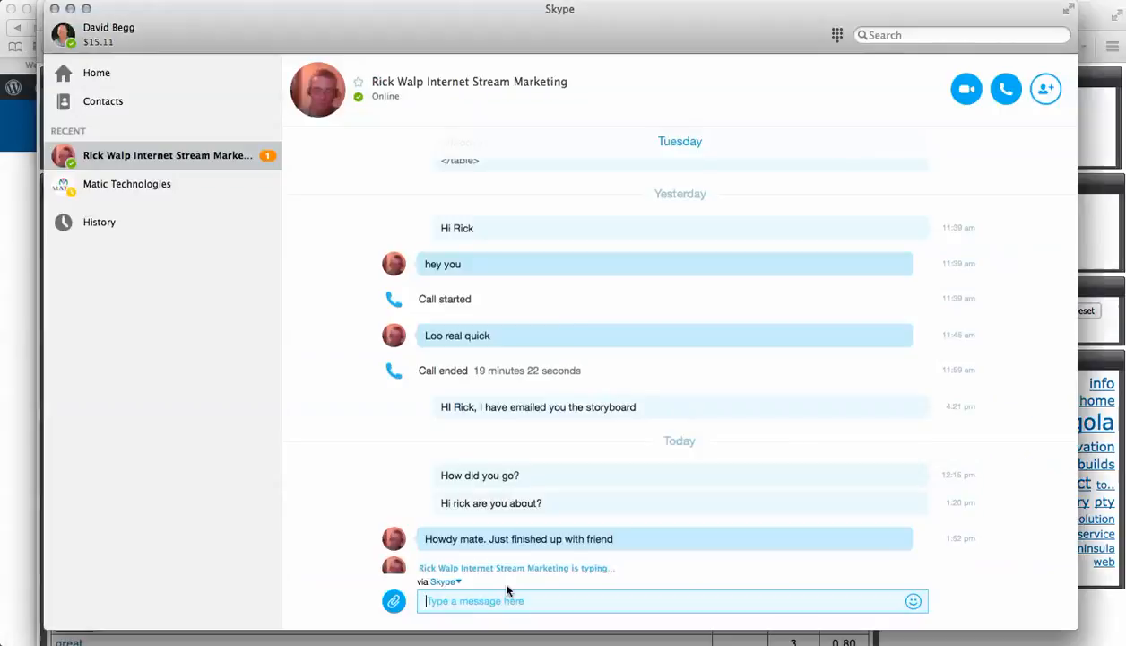
pyautogui.write('I will be 10')
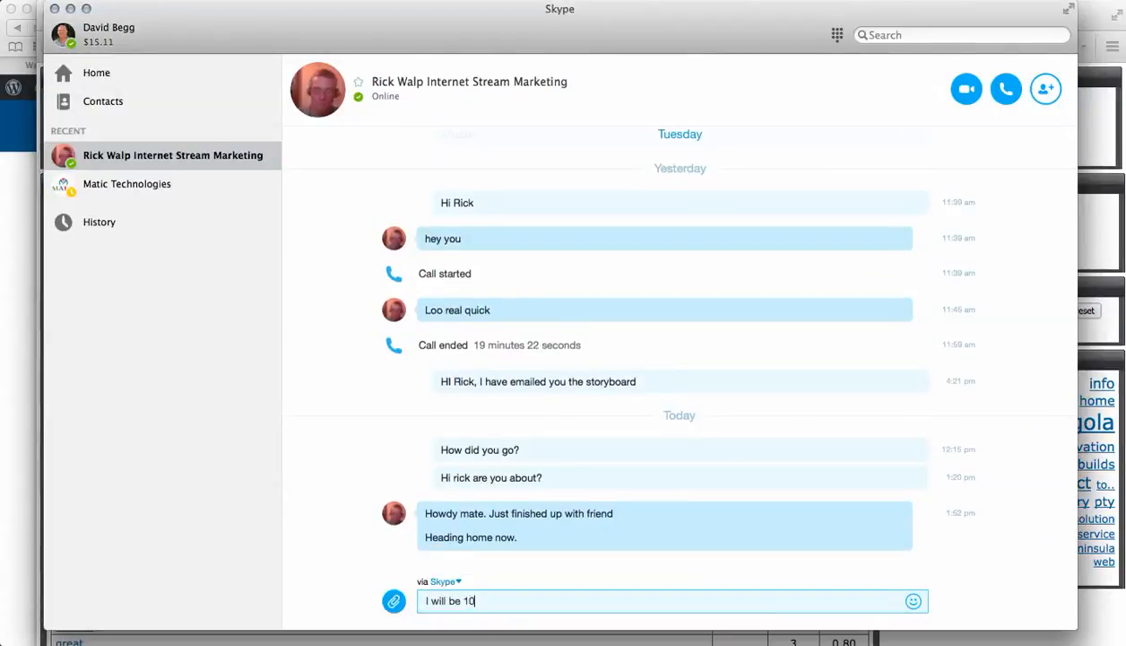
pyautogui.press('Return')
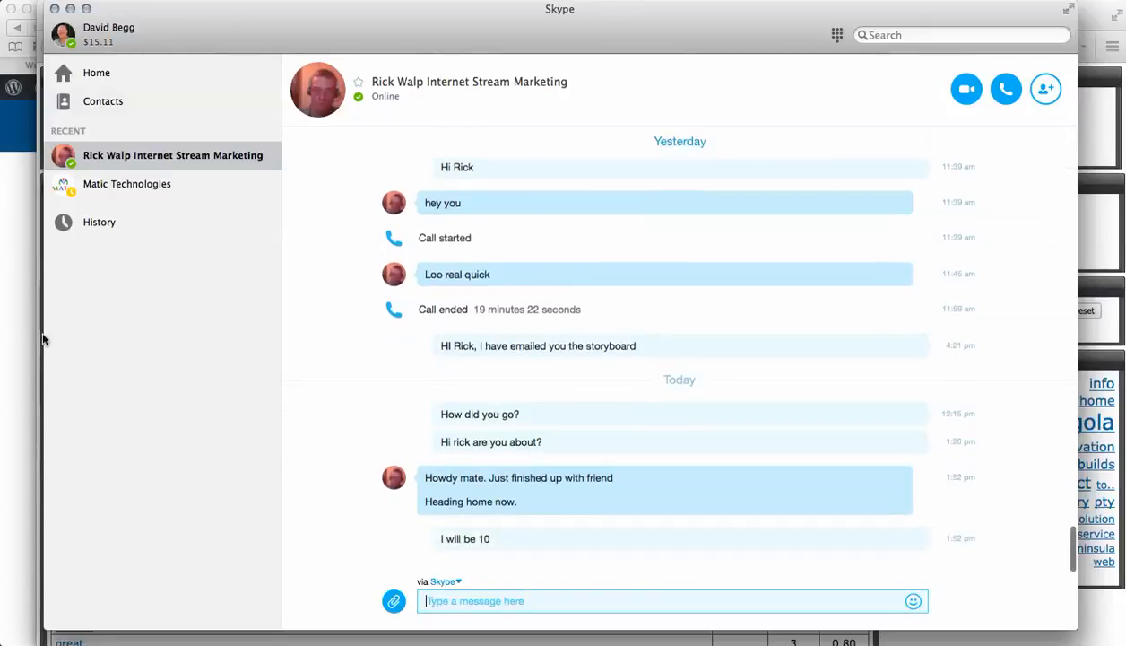
pyautogui.click(72, 9)
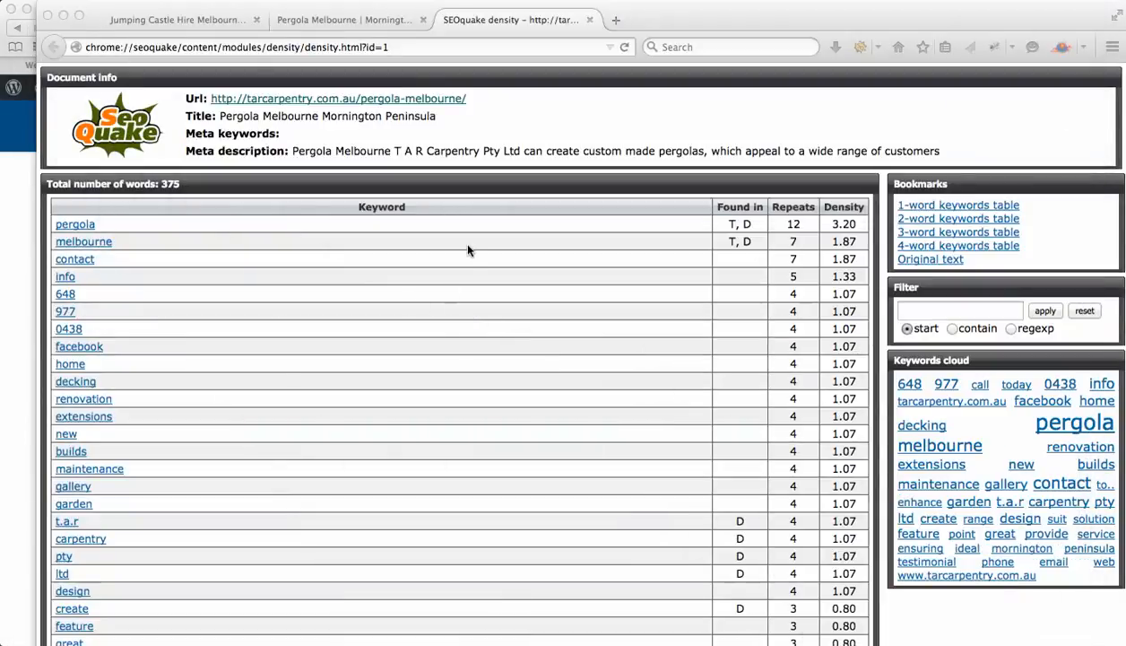
# Close the density tab and open the SEOquake diagnosis report for the Pergola Melbourne page
pyautogui.click(589, 20)
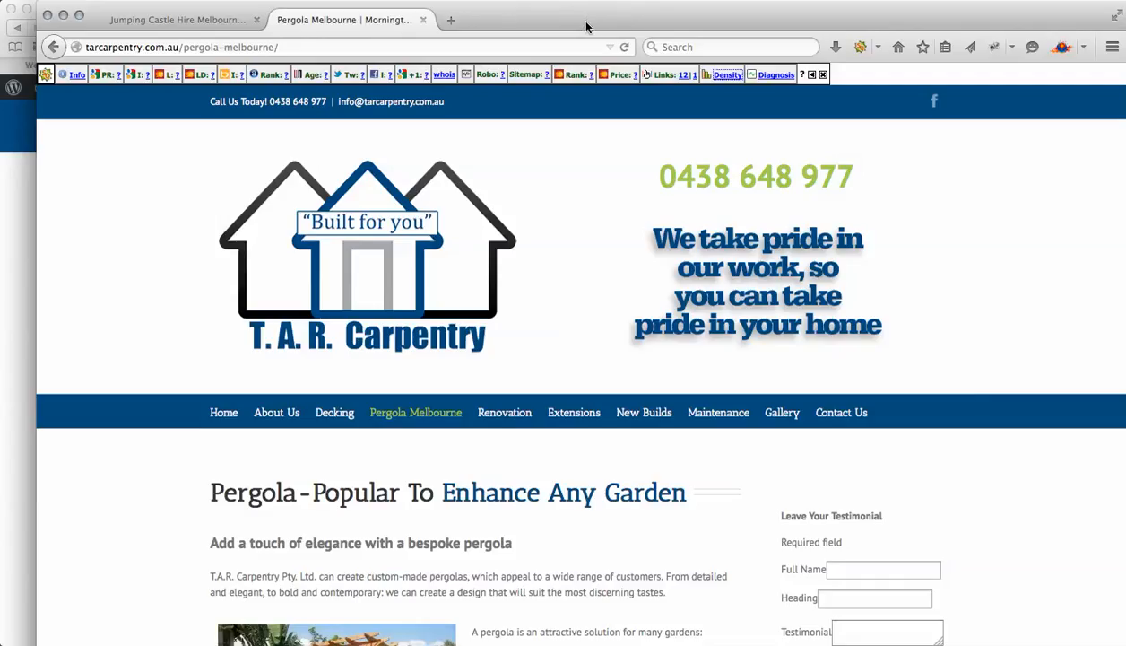
pyautogui.click(774, 76)
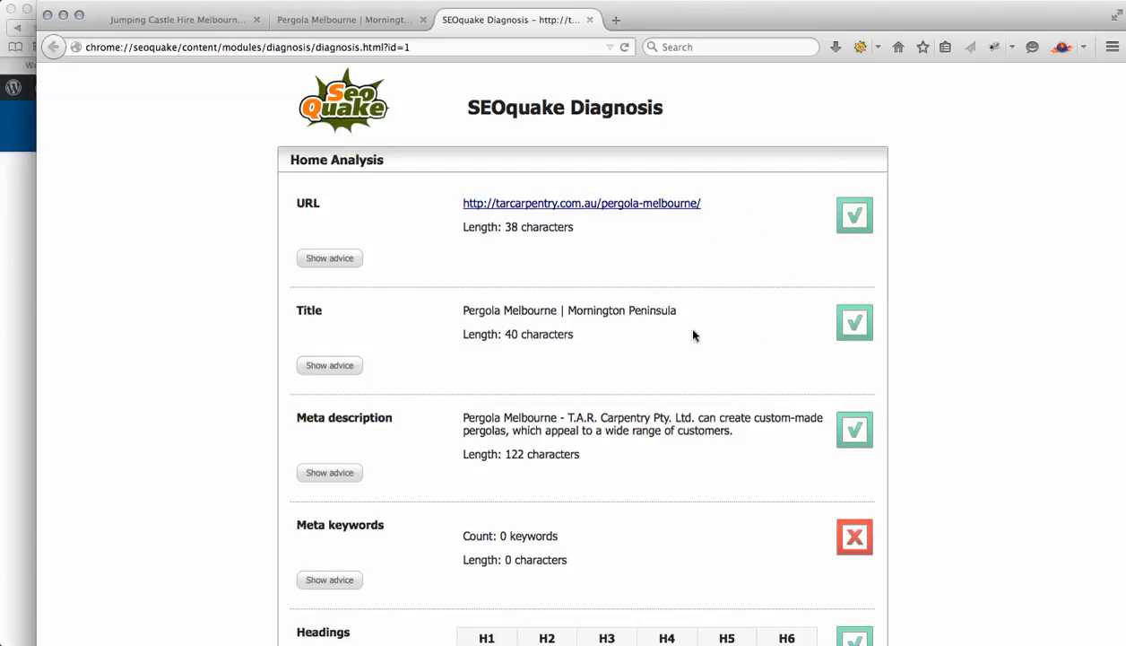
# Scroll through the SEOquake diagnosis sections for the Pergola Melbourne page
pyautogui.scroll(-1, 744, 319)
pyautogui.scroll(-5, 750, 323)
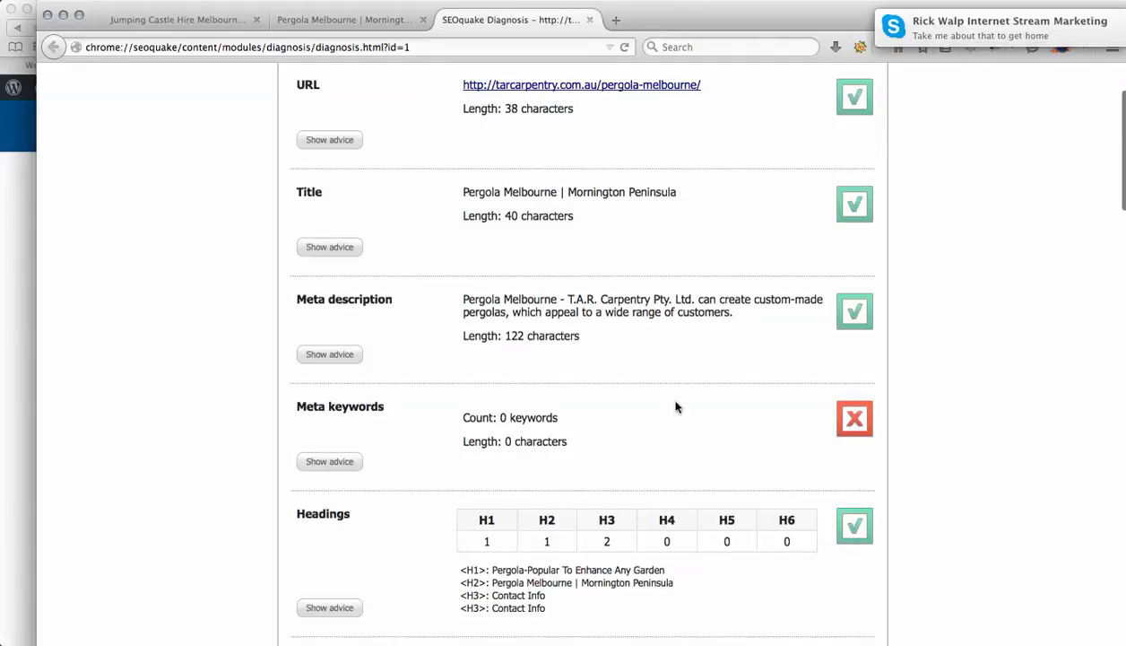
pyautogui.scroll(-7, 668, 399)
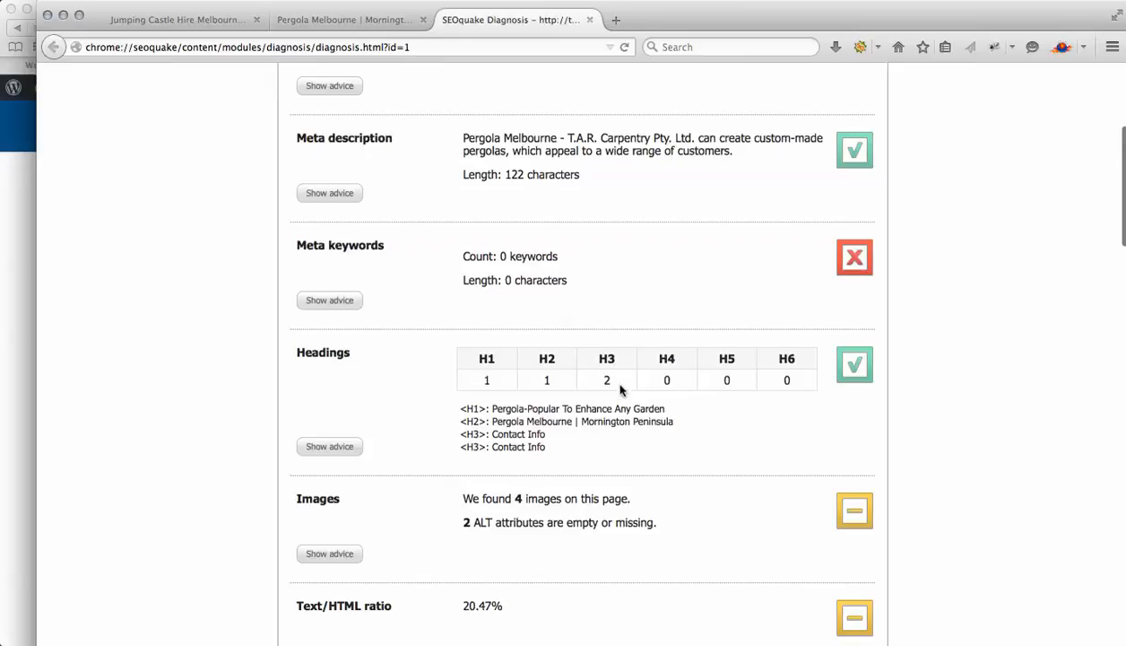
pyautogui.scroll(-4, 589, 470)
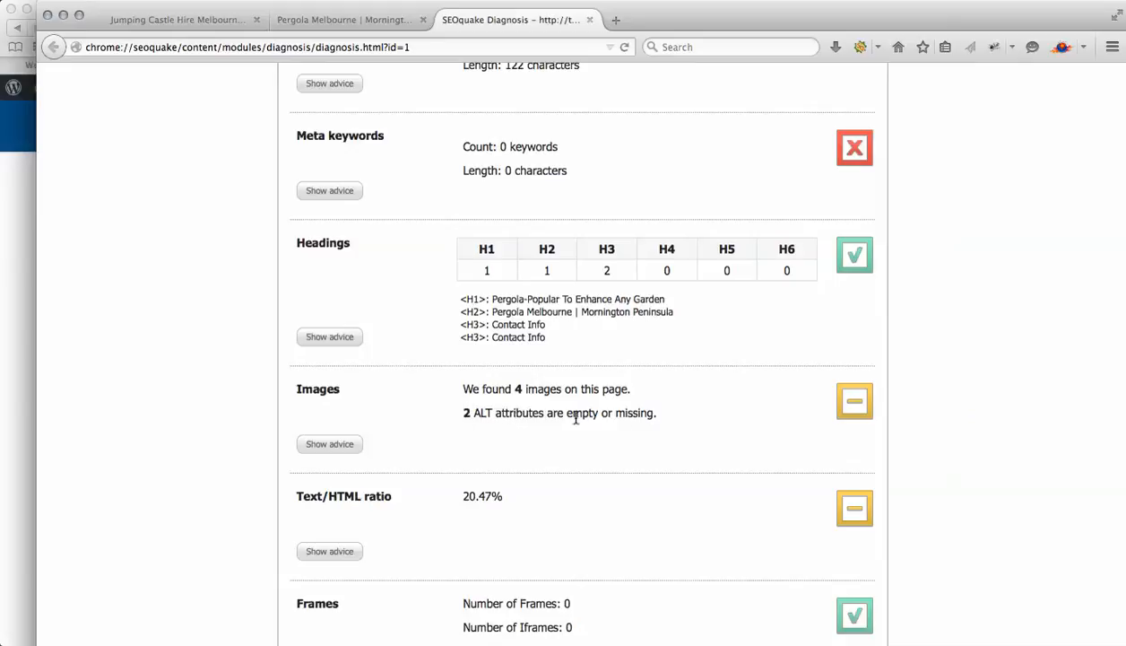
pyautogui.scroll(-2, 705, 446)
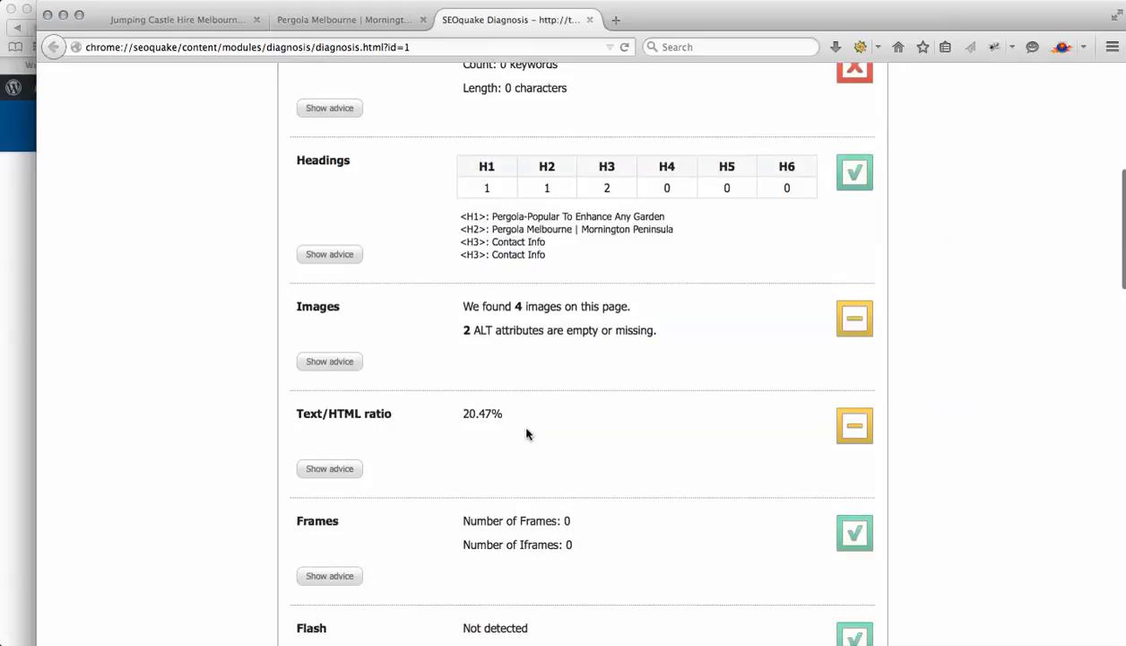
pyautogui.scroll(-1, 526, 434)
pyautogui.scroll(-10, 526, 434)
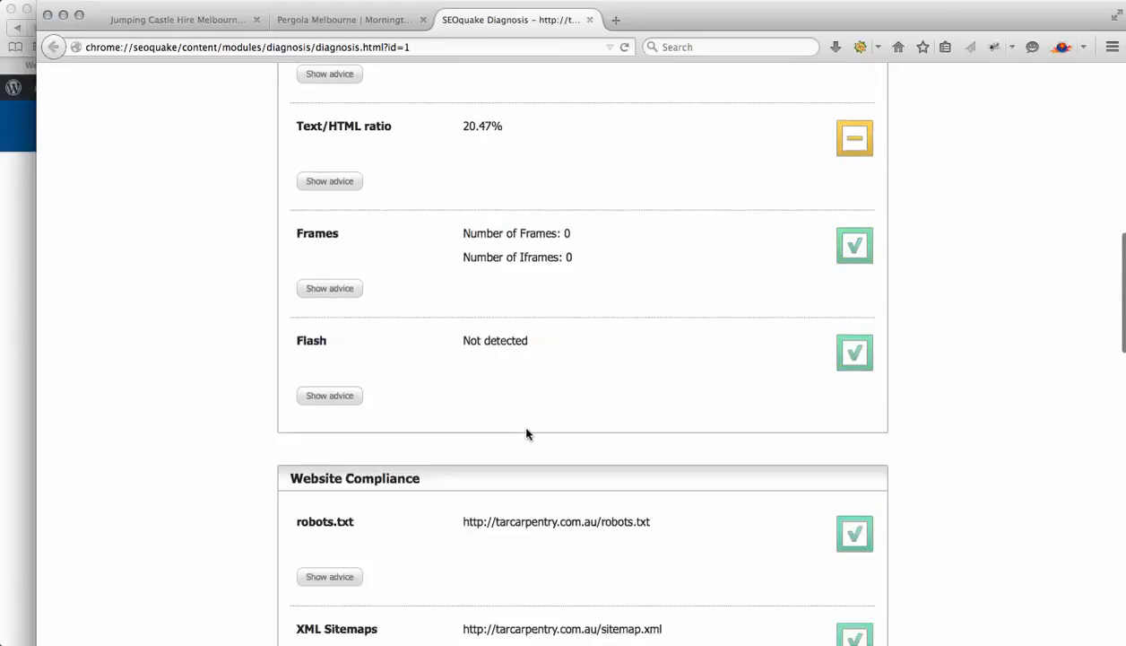
pyautogui.scroll(-3, 526, 433)
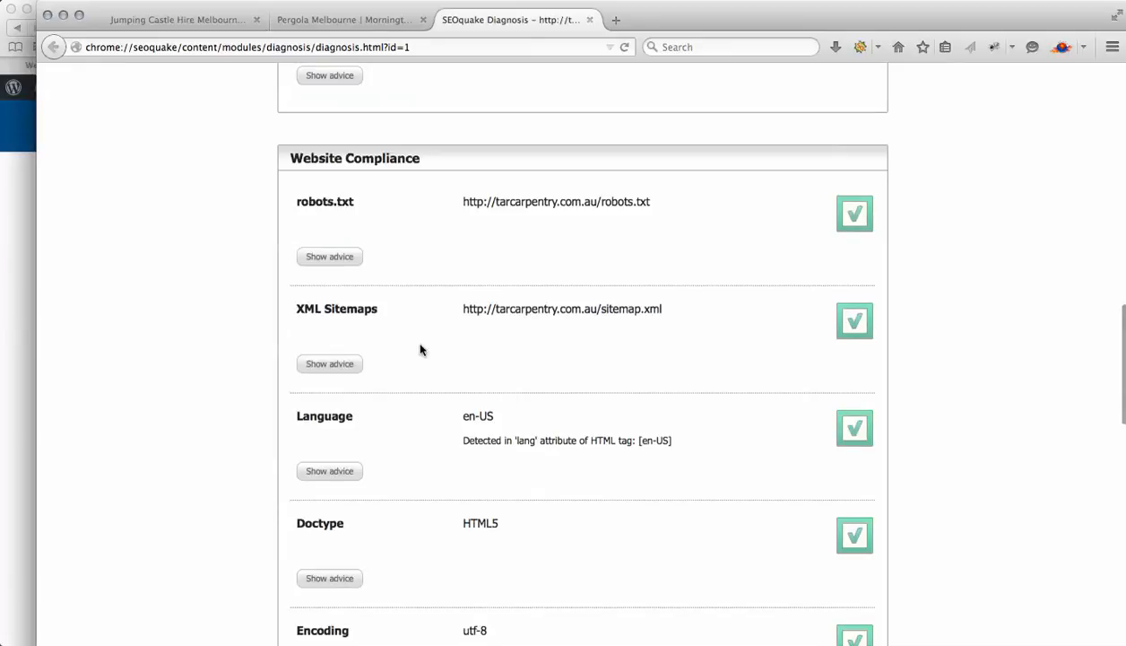
pyautogui.scroll(-11, 477, 467)
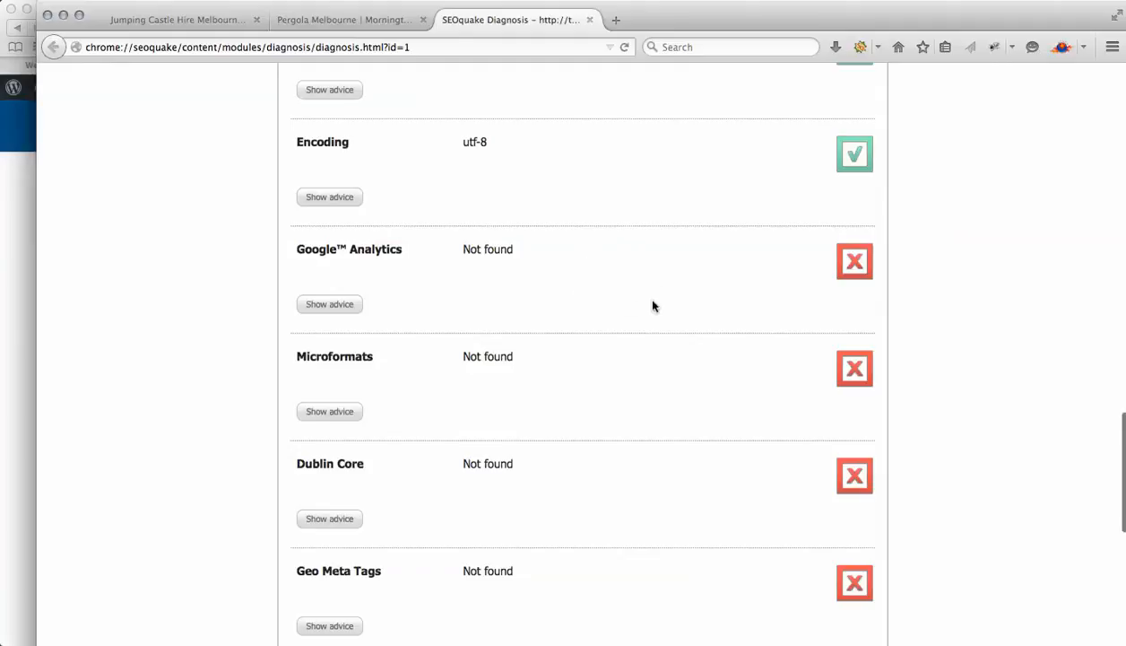
pyautogui.scroll(-3, 622, 464)
pyautogui.scroll(-10, 622, 463)
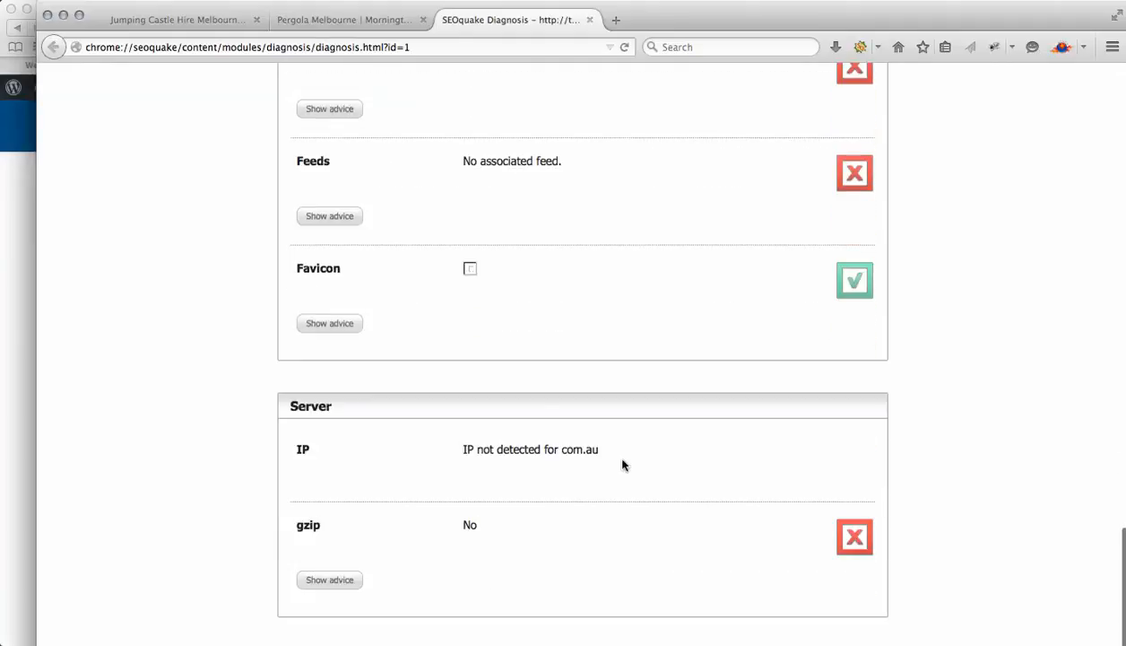
pyautogui.scroll(20, 622, 463)
pyautogui.scroll(-17, 623, 462)
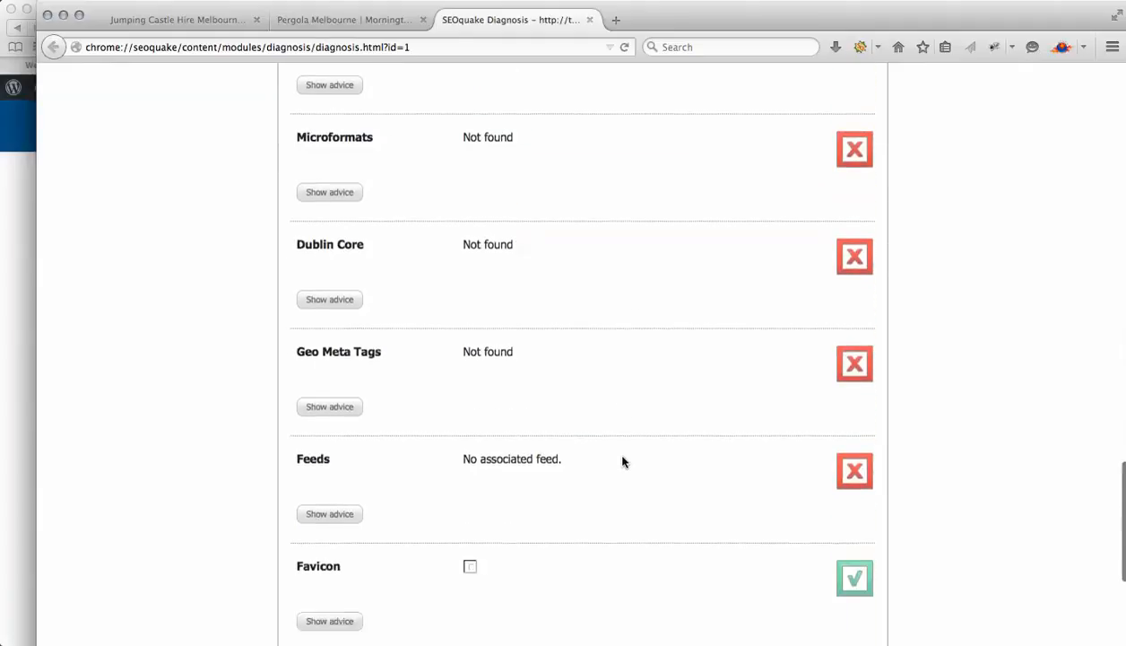
pyautogui.scroll(-2, 623, 462)
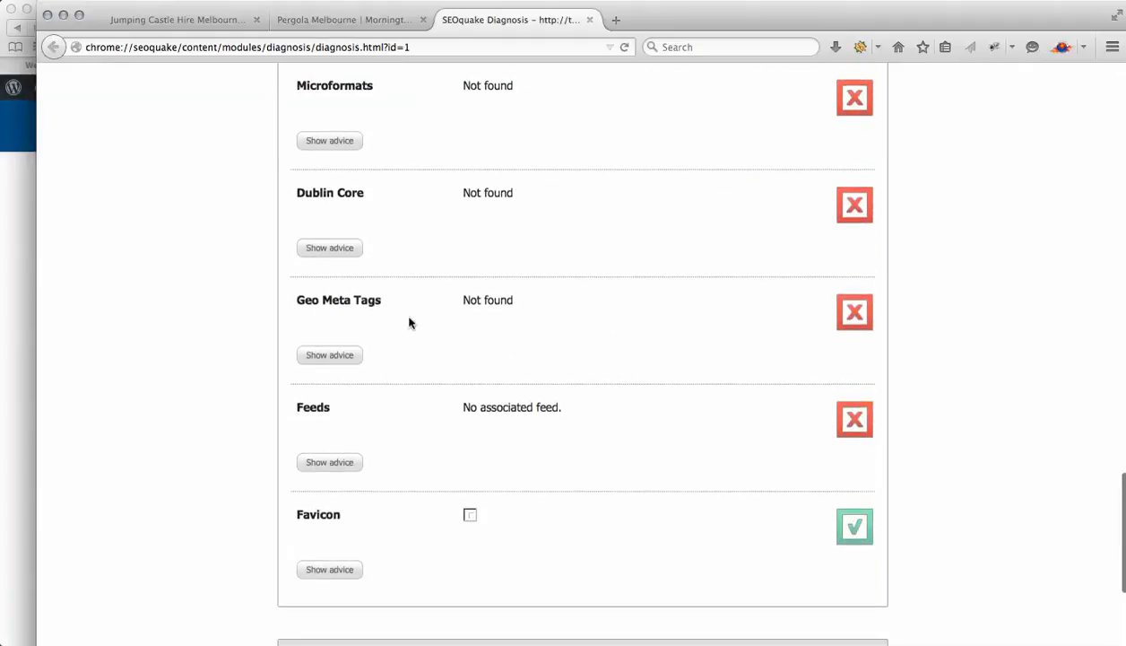
pyautogui.scroll(20, 576, 329)
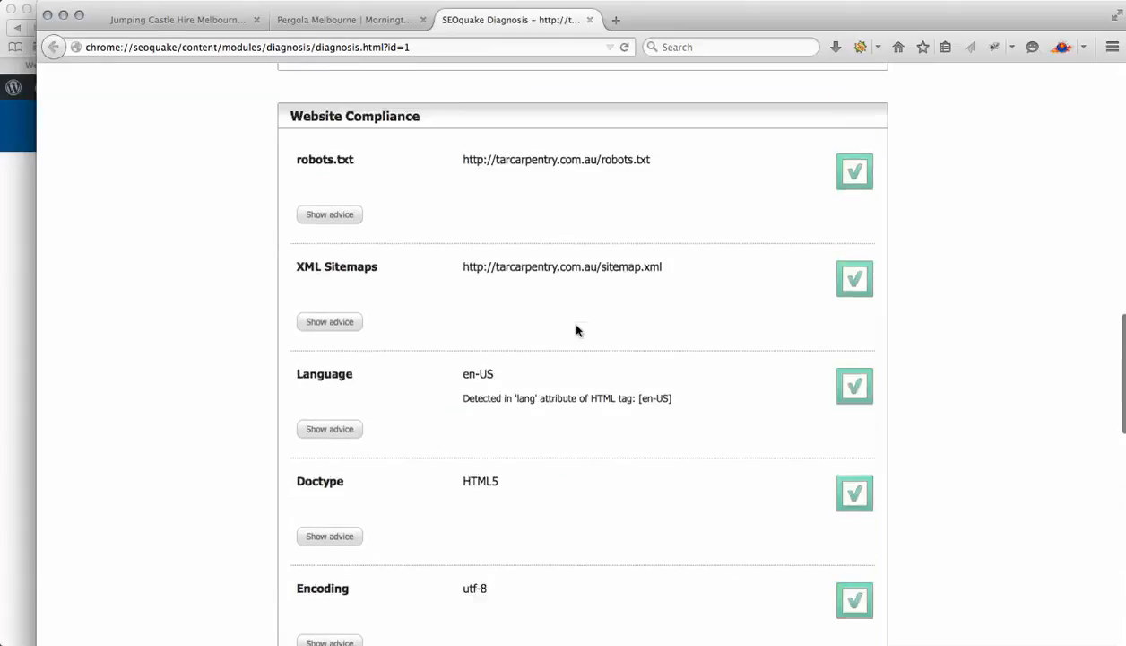
pyautogui.scroll(20, 576, 330)
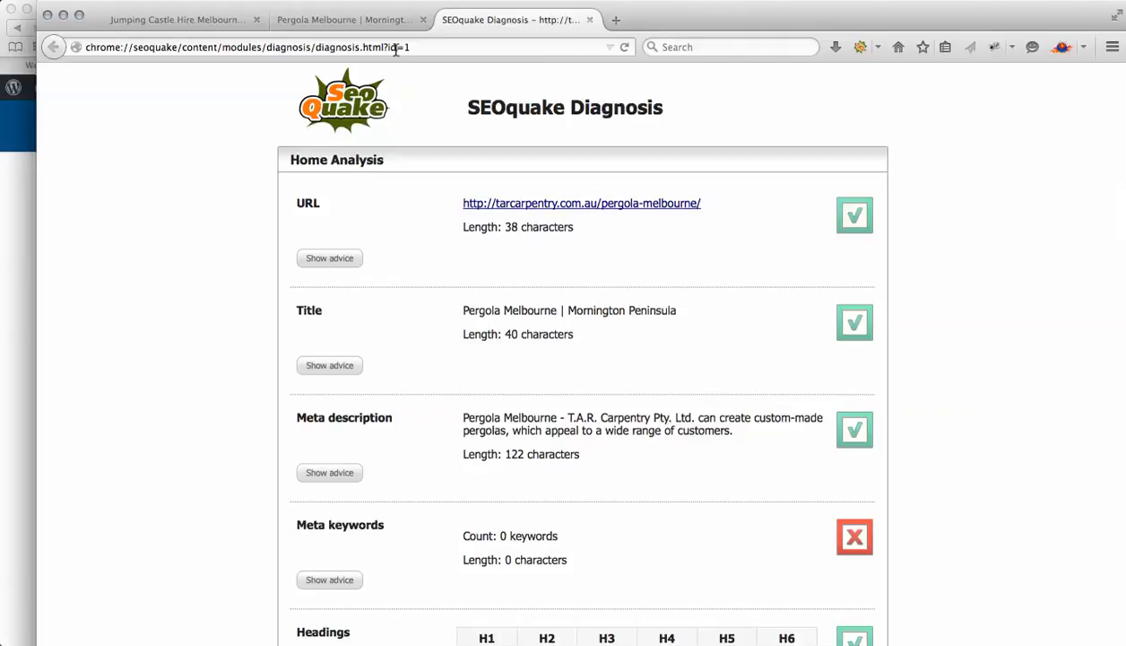
# Close the Firefox window together with all its open tabs
pyautogui.click(50, 15)
pyautogui.click(717, 129)
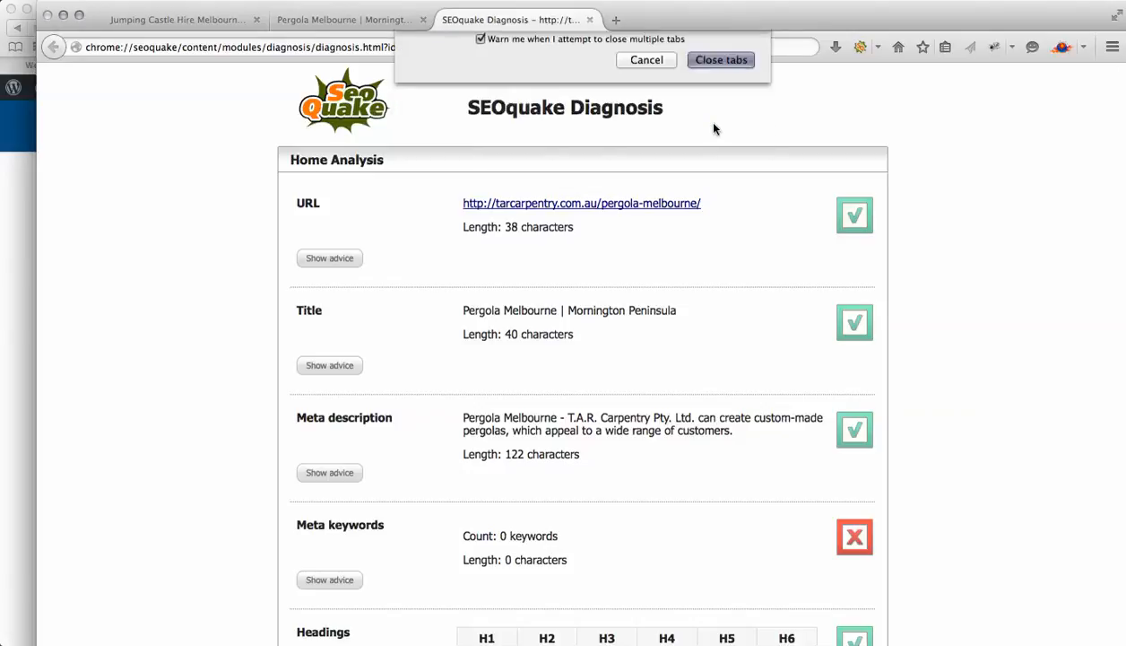
pyautogui.scroll(5, 469, 310)
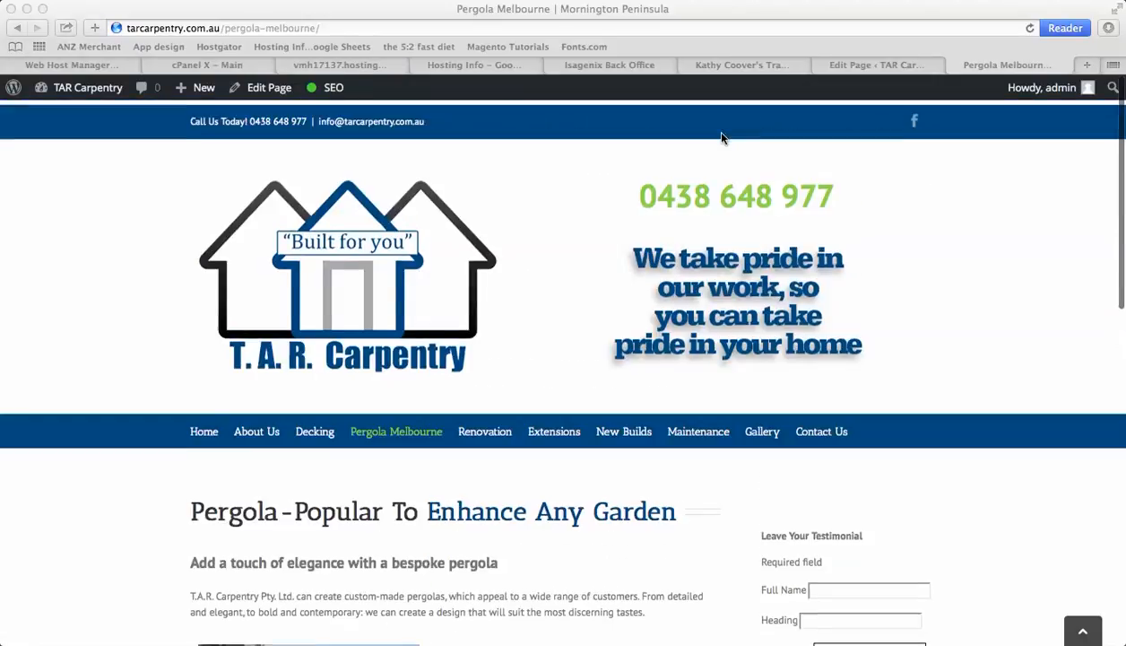
# Switch to the Pergola Melbourne edit page in Safari and scroll down to the Yoast SEO box
pyautogui.click(865, 70)
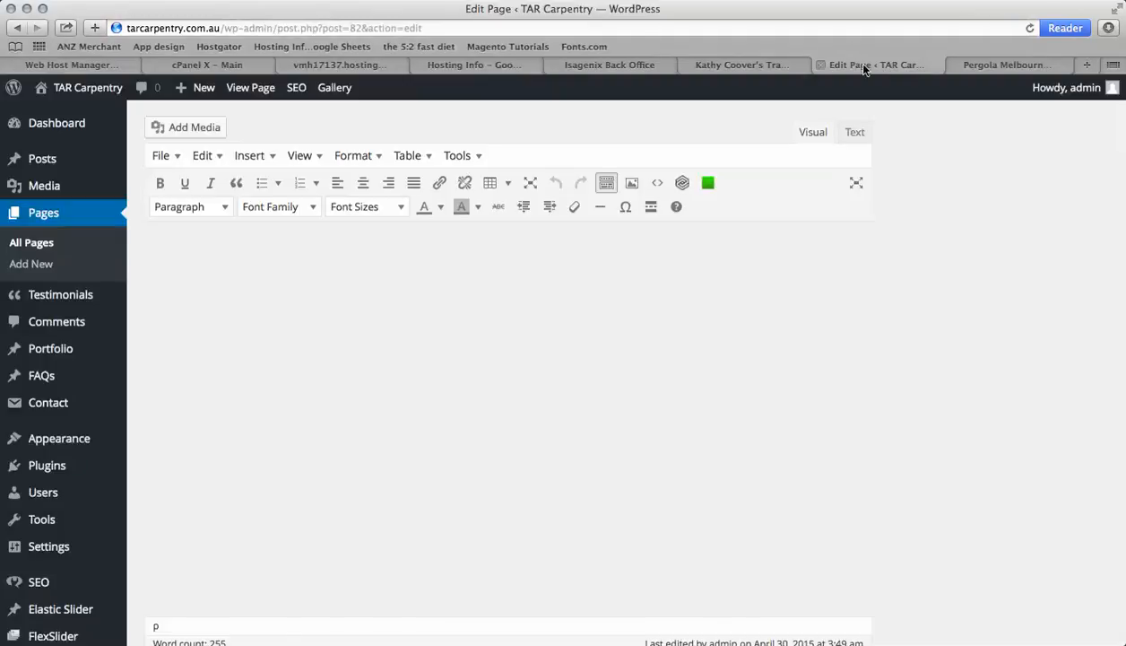
pyautogui.scroll(-10, 63, 574)
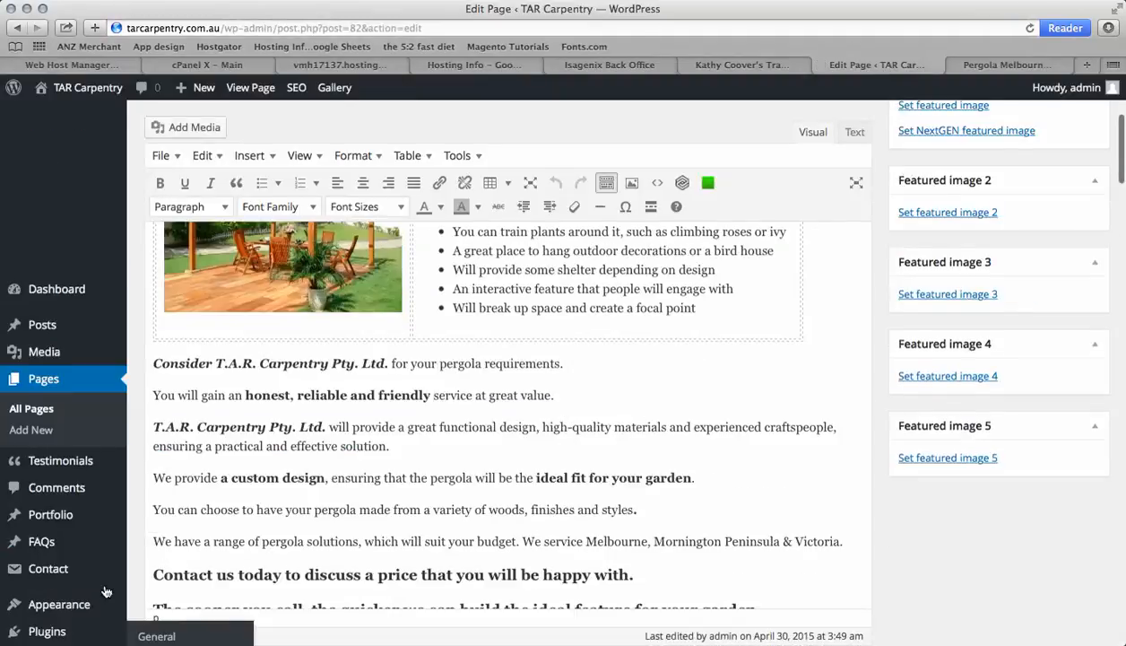
pyautogui.scroll(-8, 105, 592)
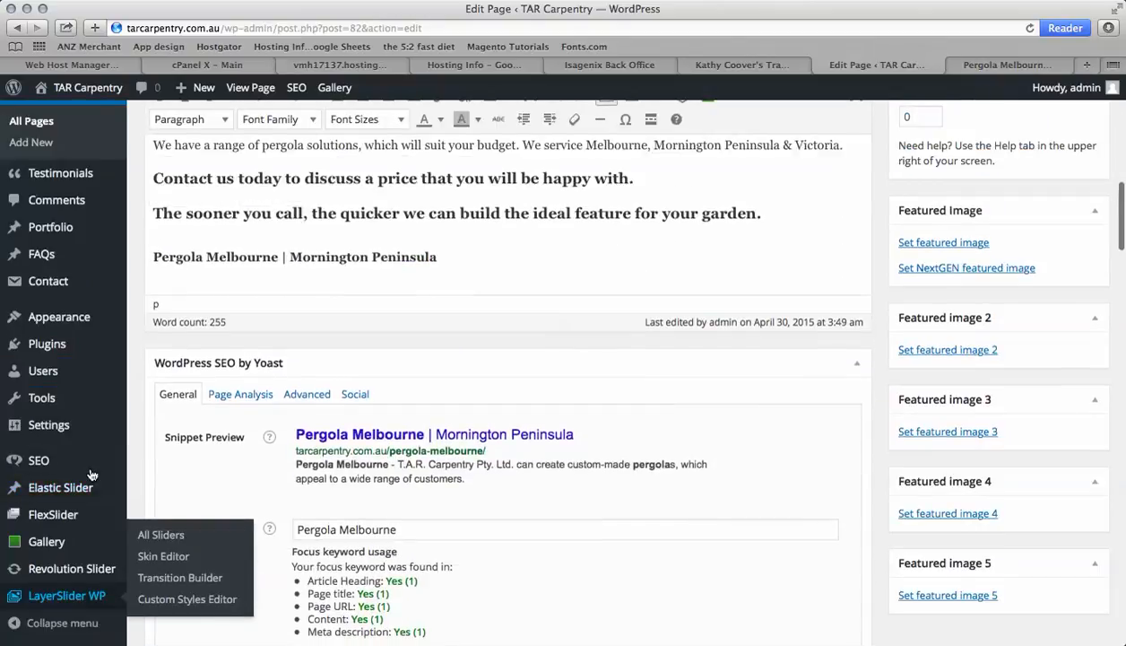
# Open the Revolution Slider and LayerSlider WP admin pages and browse their settings
pyautogui.click(68, 570)
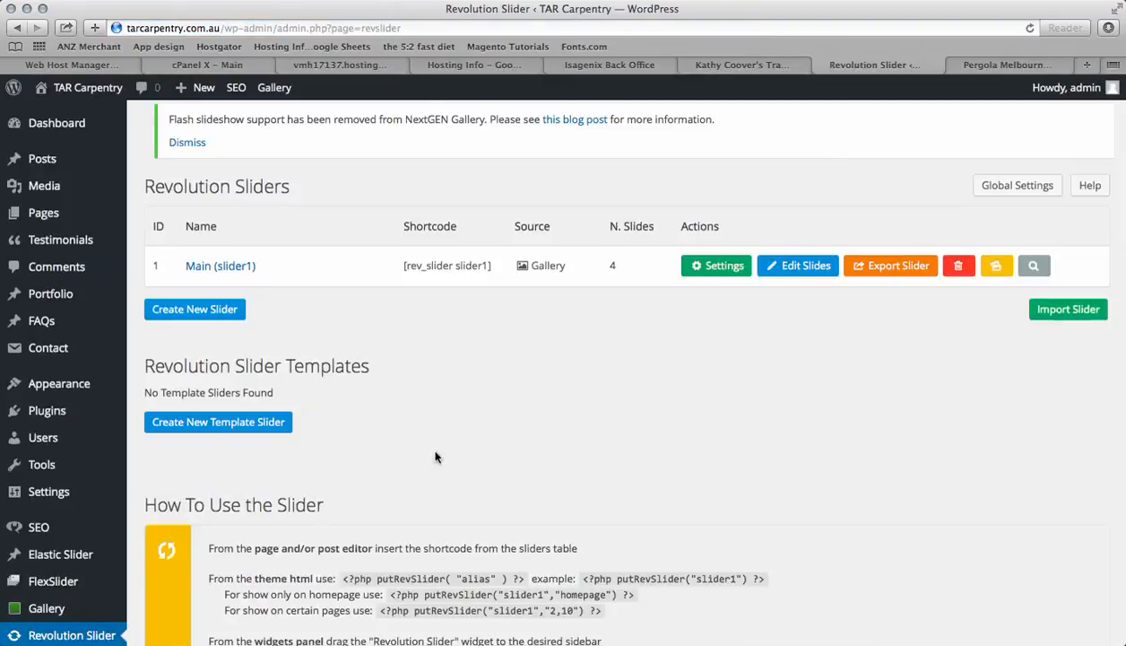
pyautogui.scroll(-3, 55, 556)
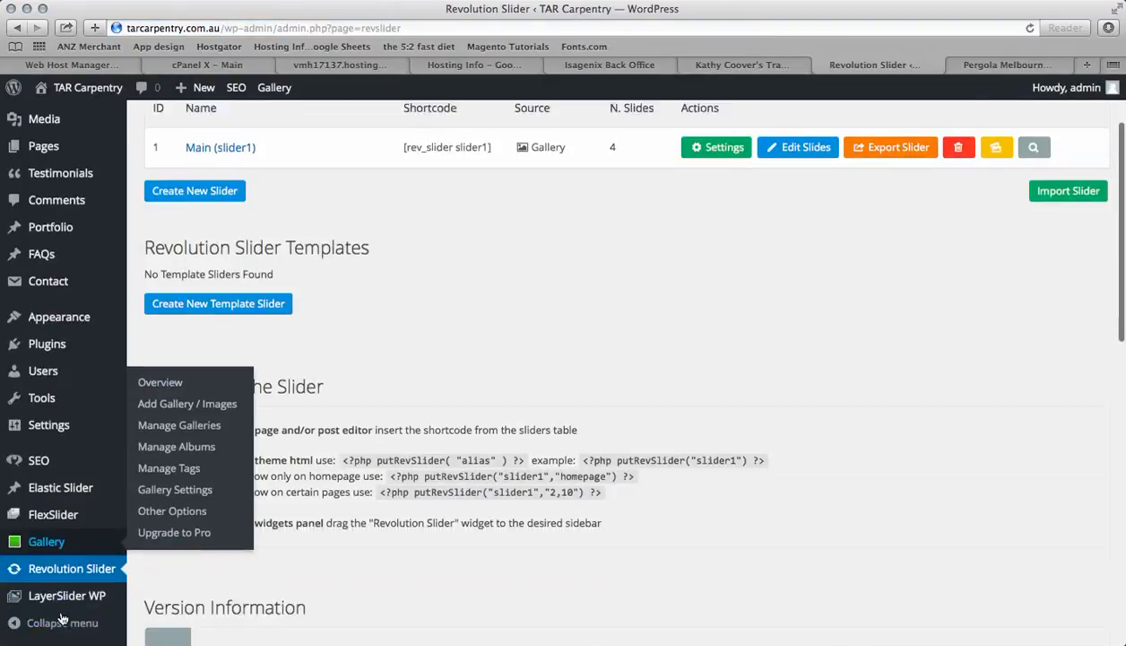
pyautogui.click(70, 598)
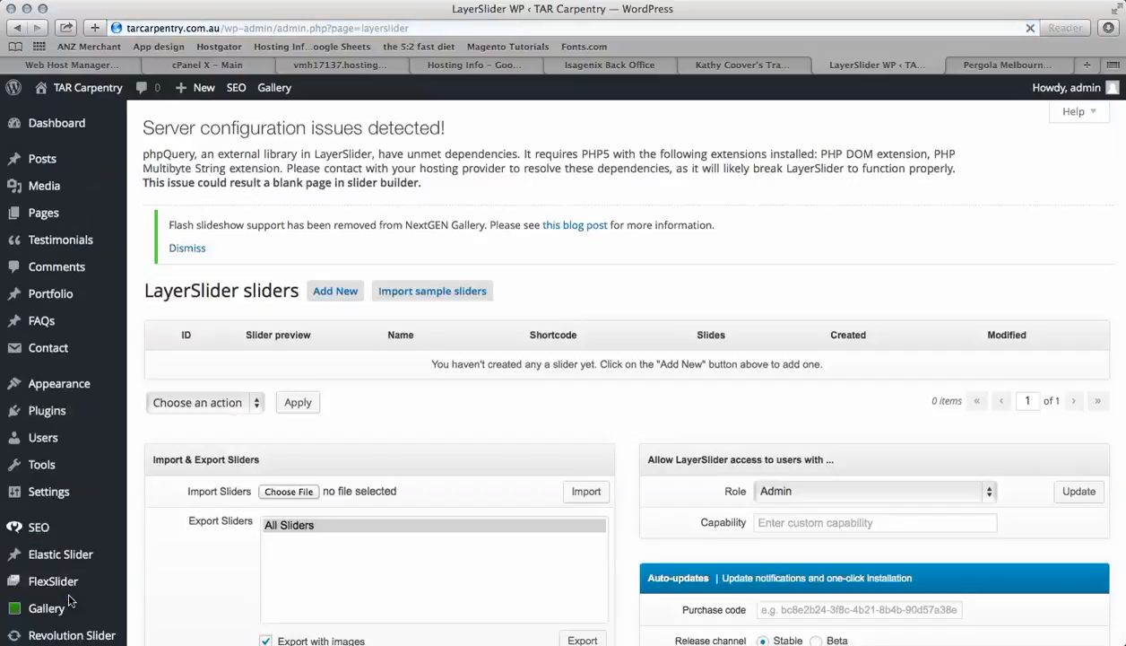
pyautogui.scroll(-10, 260, 496)
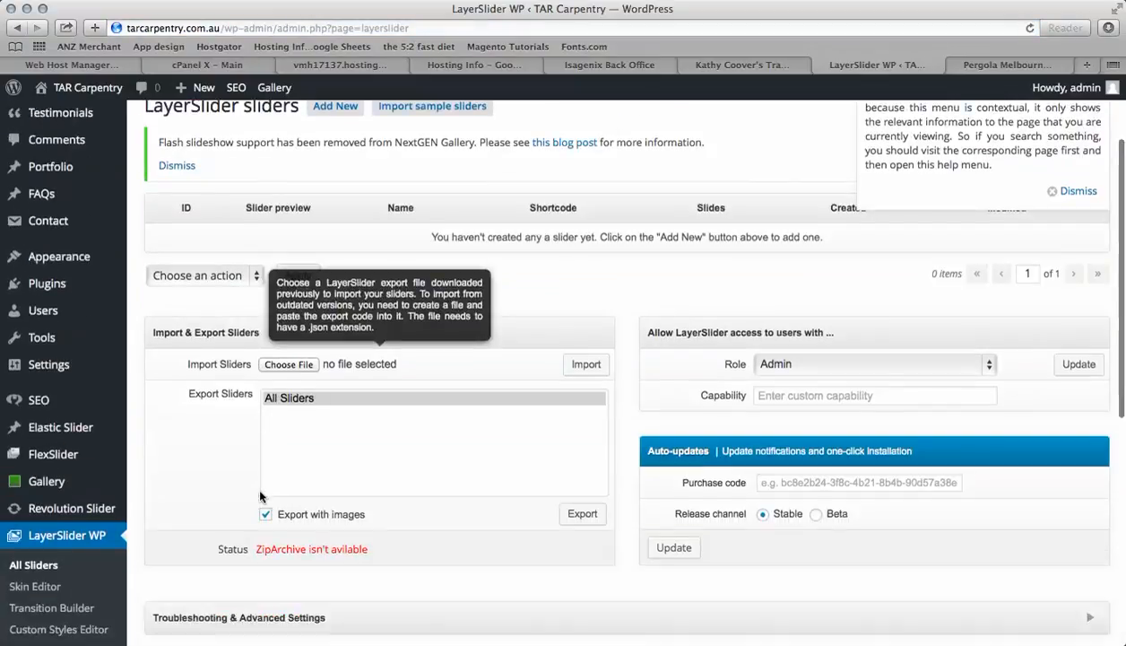
pyautogui.scroll(7, 260, 496)
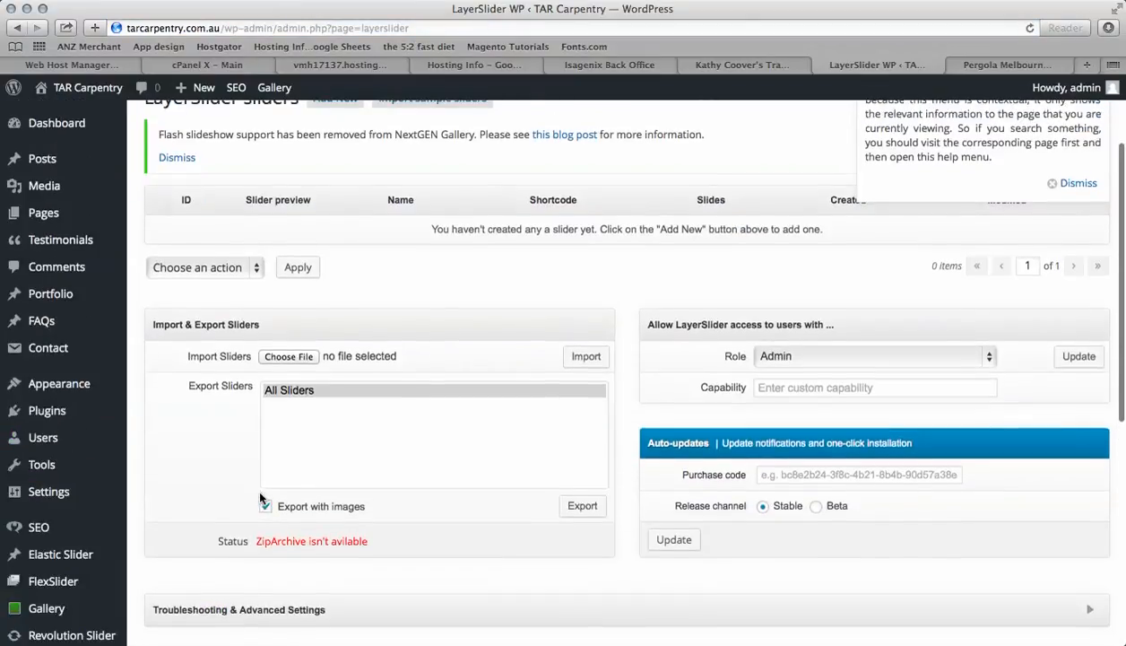
pyautogui.scroll(-1, 260, 498)
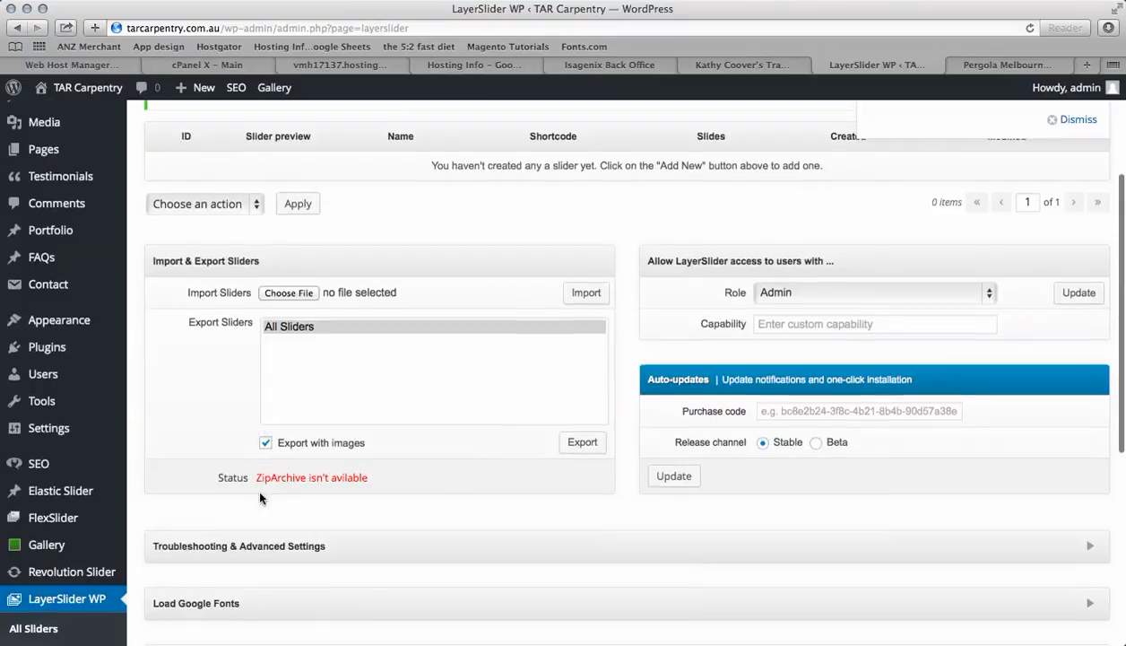
# Open the slide list of the Main slider in Revolution Slider
pyautogui.scroll(-1, 214, 452)
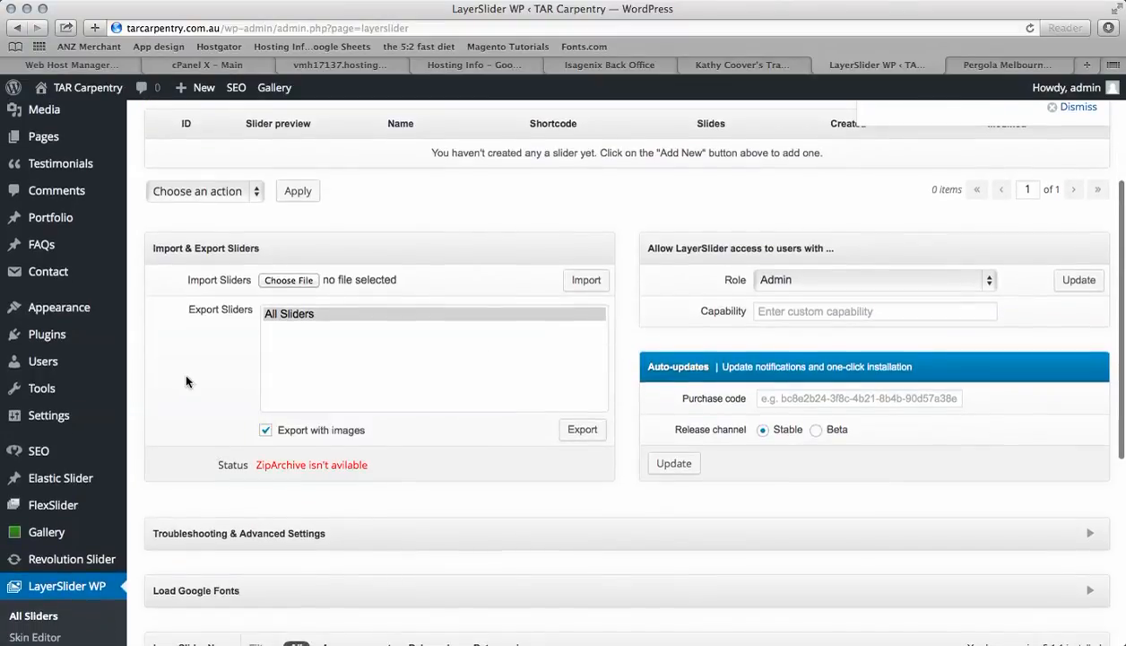
pyautogui.scroll(1, 141, 384)
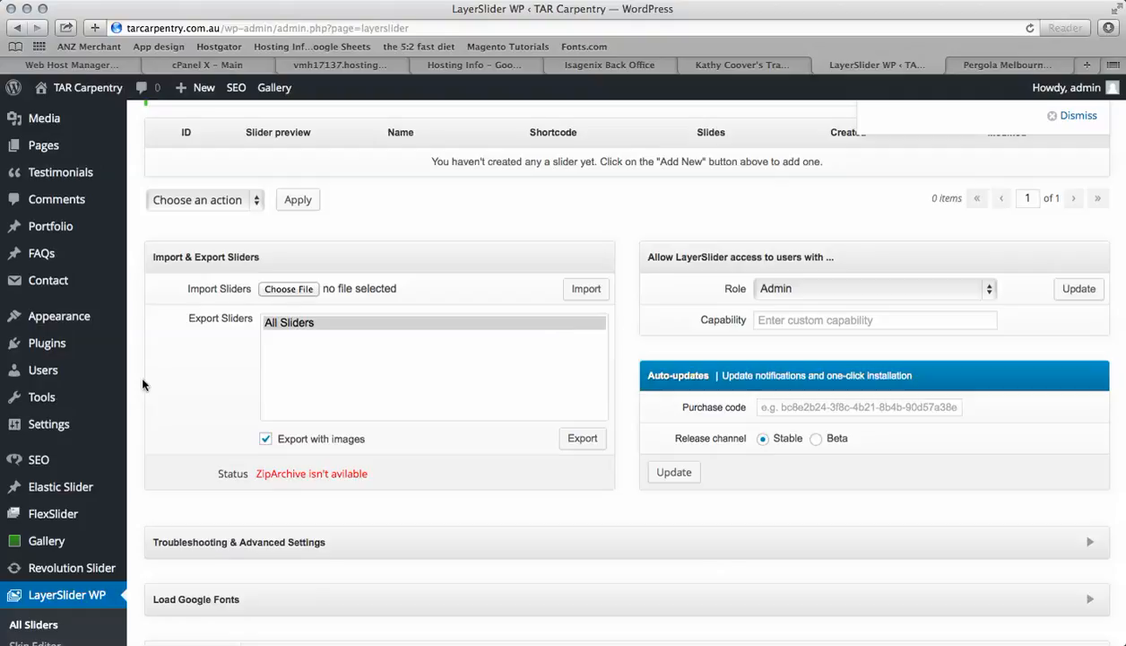
pyautogui.click(69, 569)
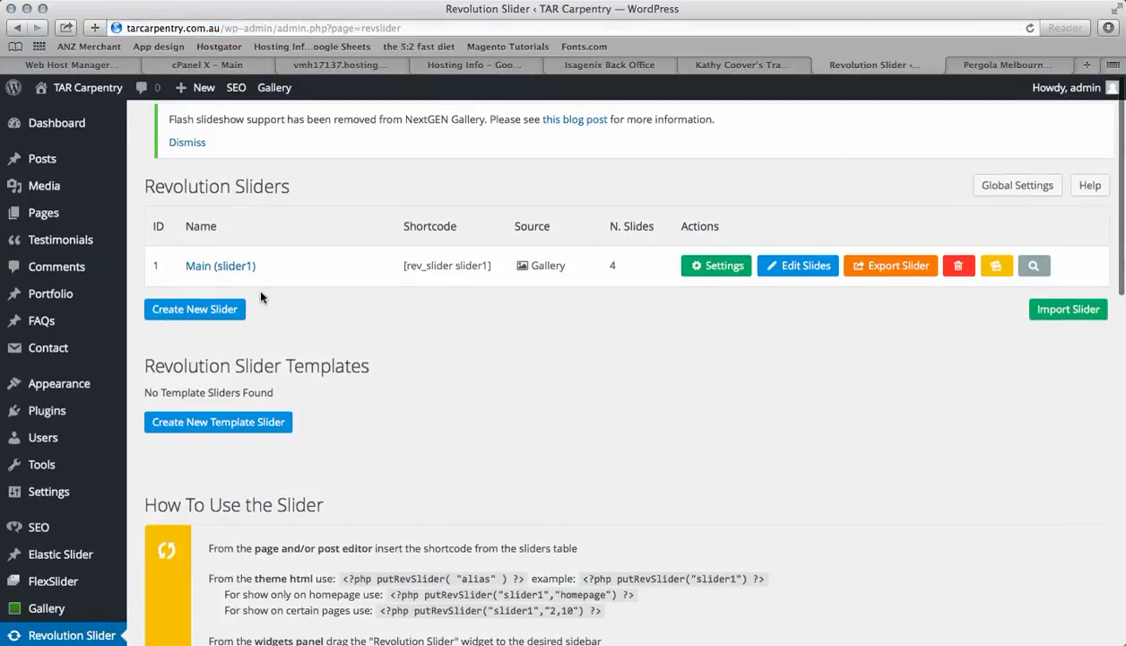
pyautogui.click(205, 266)
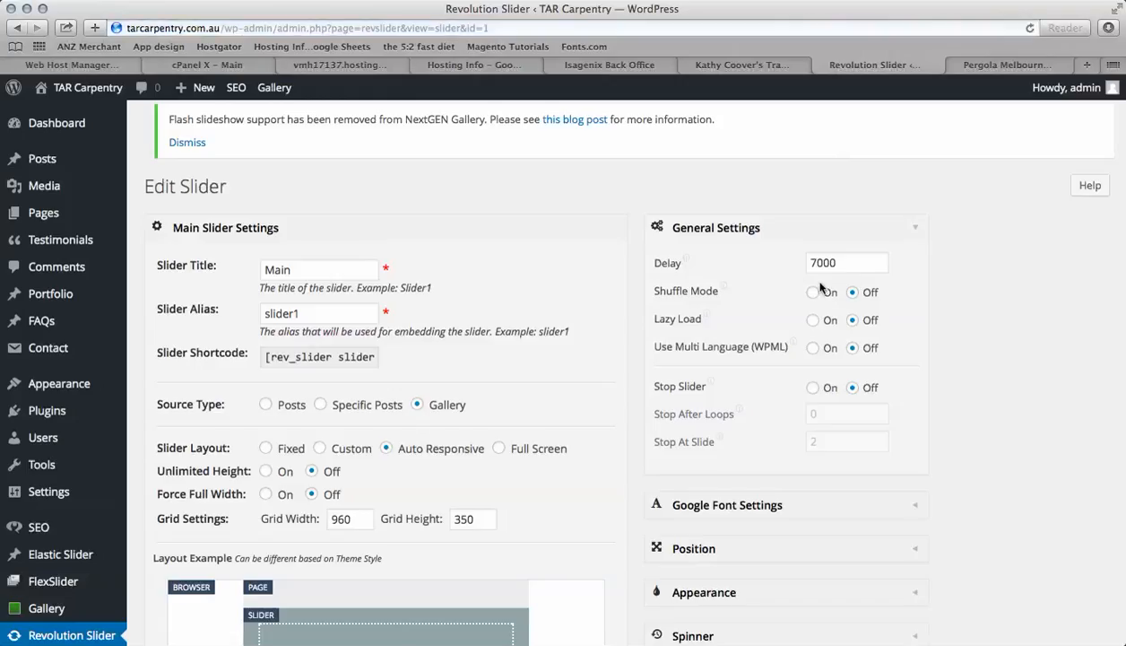
pyautogui.scroll(-5, 619, 292)
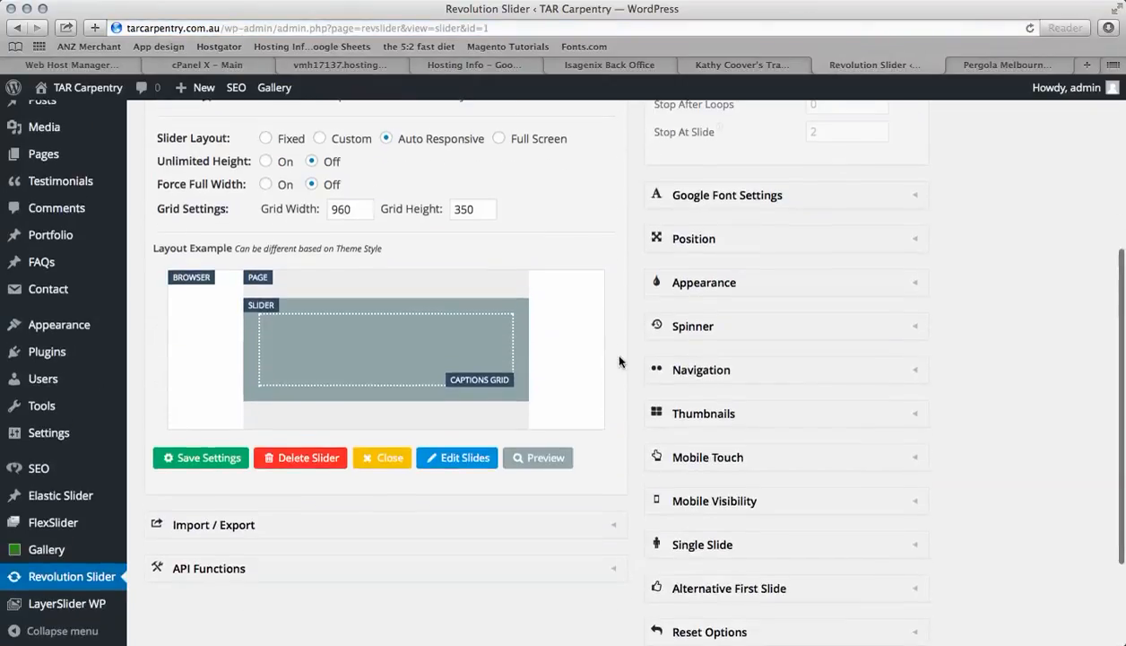
pyautogui.click(456, 459)
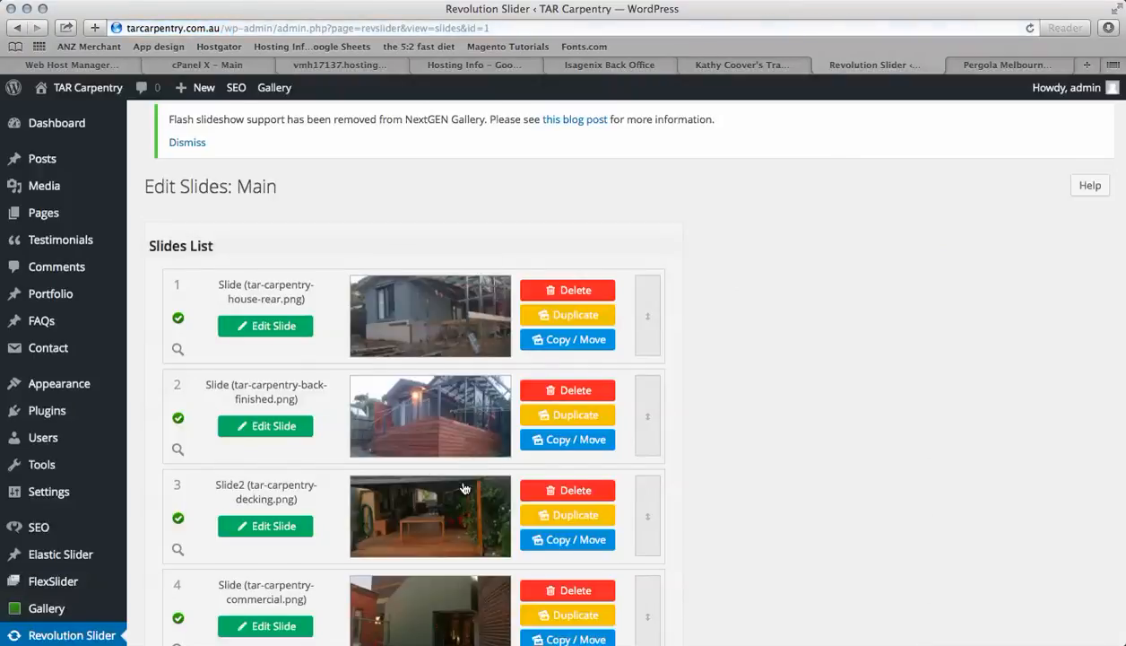
# Open the first slide, tar-carpentry-house-rear.png, for editing
pyautogui.scroll(-3, 467, 460)
pyautogui.scroll(2, 465, 488)
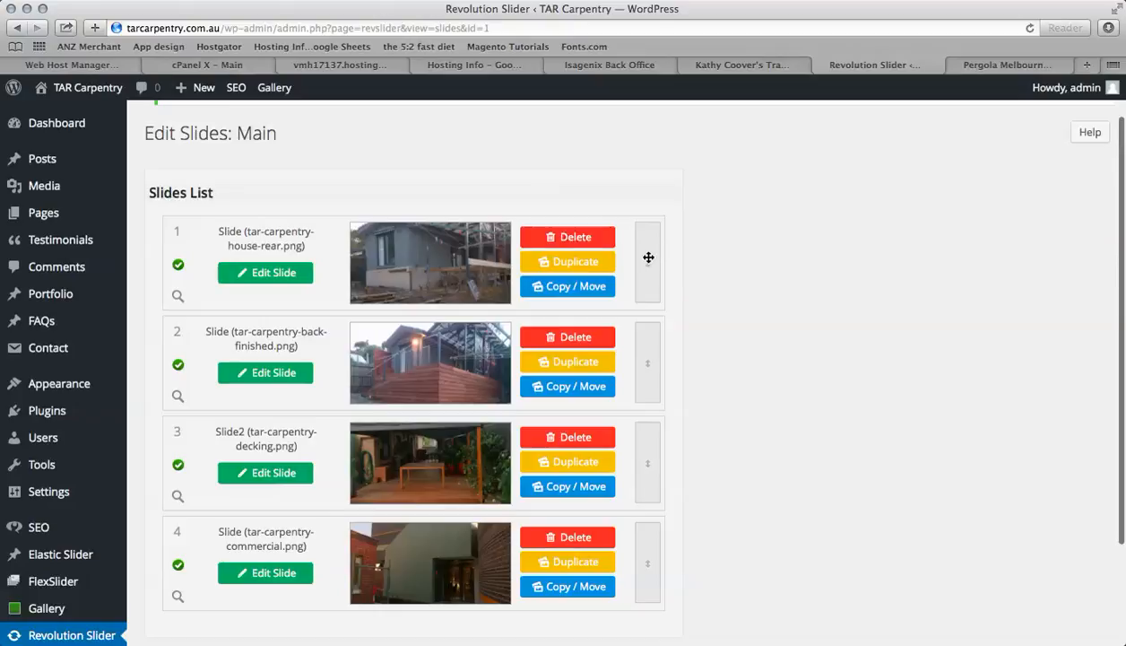
pyautogui.moveTo(646, 254)
pyautogui.mouseDown()
pyautogui.moveTo(648, 407)
pyautogui.moveTo(632, 320)
pyautogui.moveTo(658, 417)
pyautogui.moveTo(644, 264)
pyautogui.mouseUp()
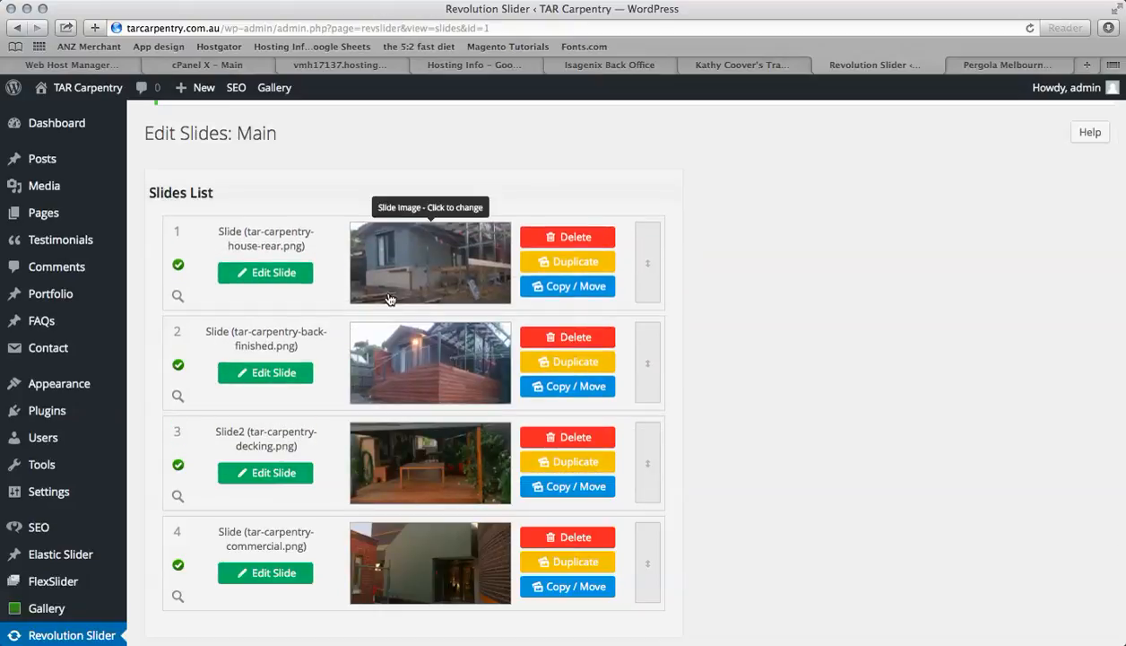
pyautogui.click(257, 277)
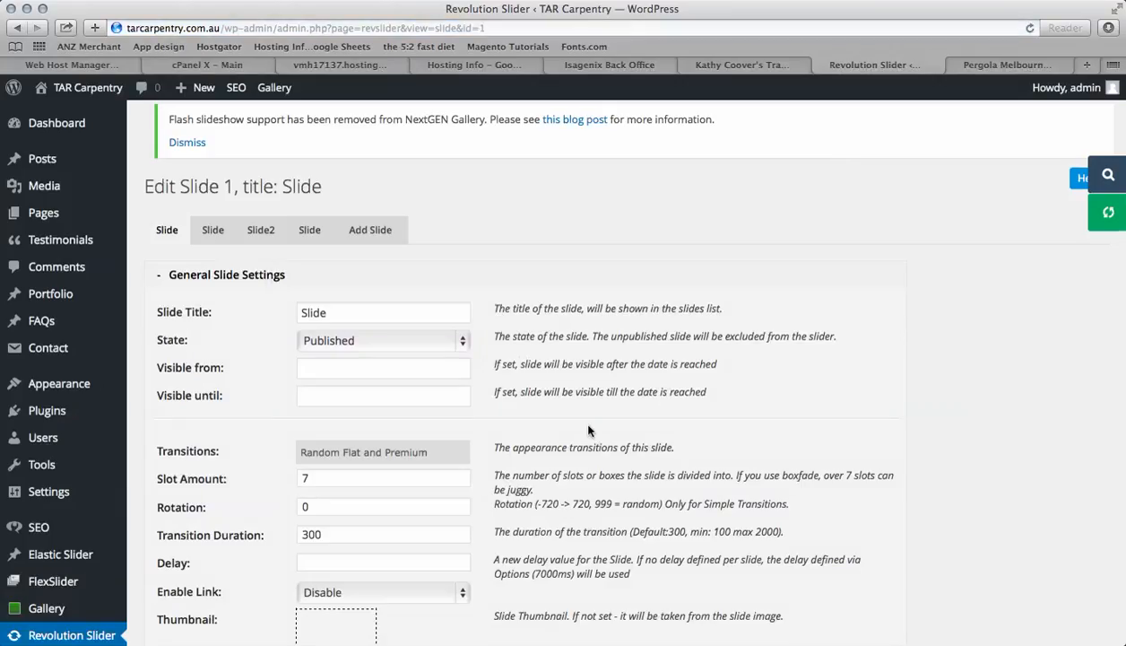
# Add a new text layer to the first slide
pyautogui.scroll(-10, 588, 431)
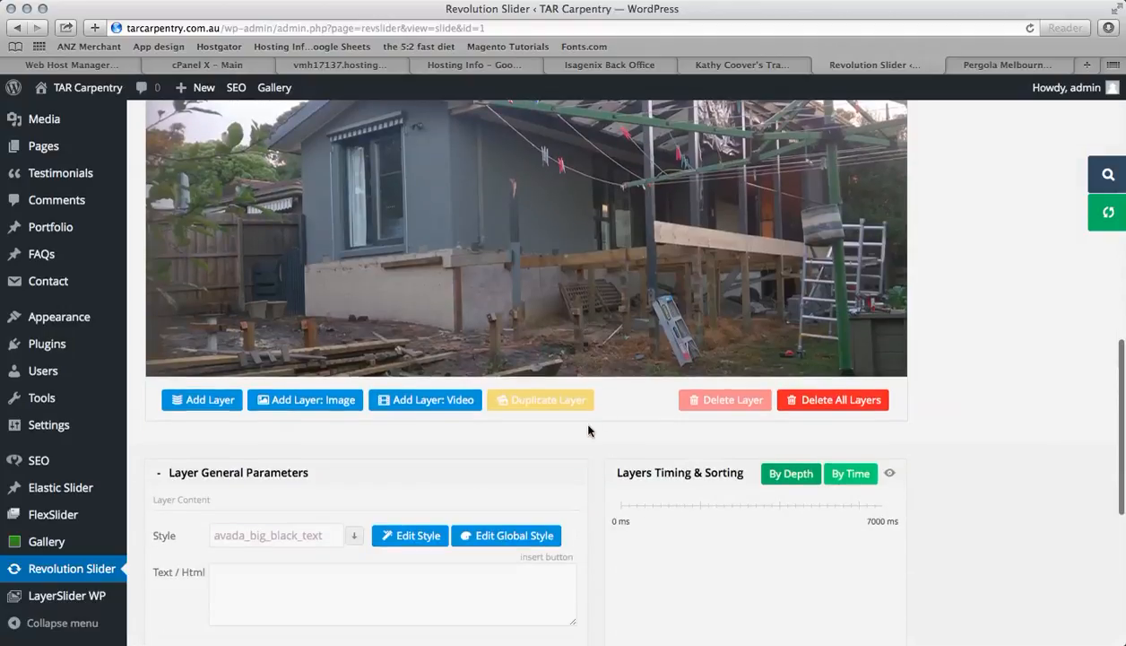
pyautogui.scroll(-5, 588, 431)
pyautogui.scroll(7, 588, 430)
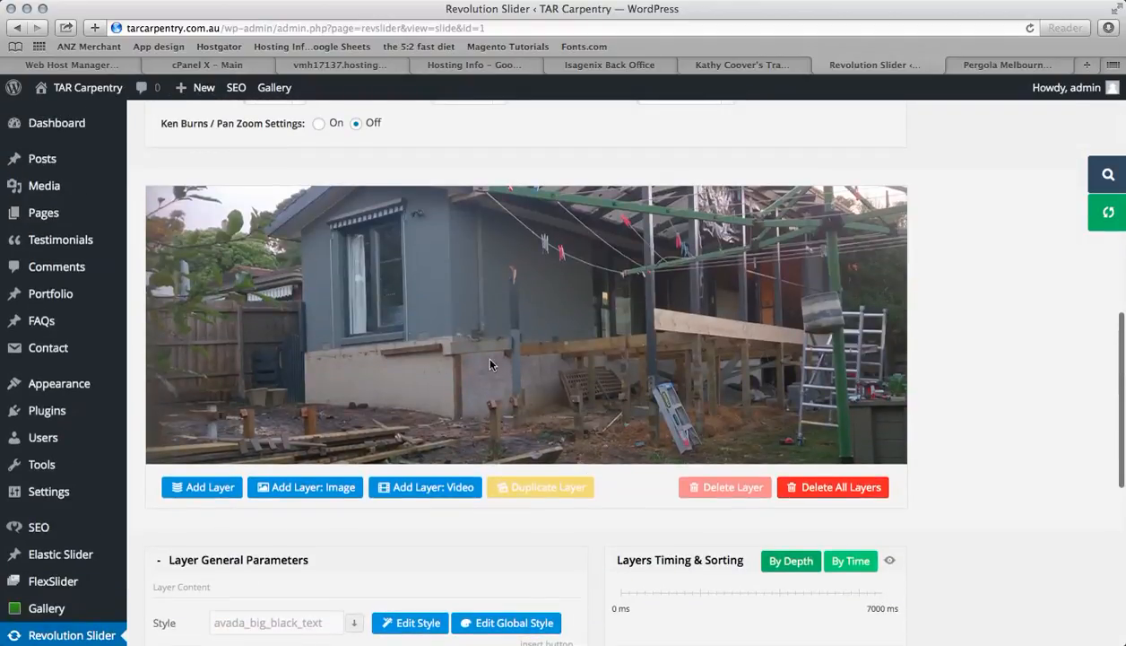
pyautogui.scroll(-2, 540, 389)
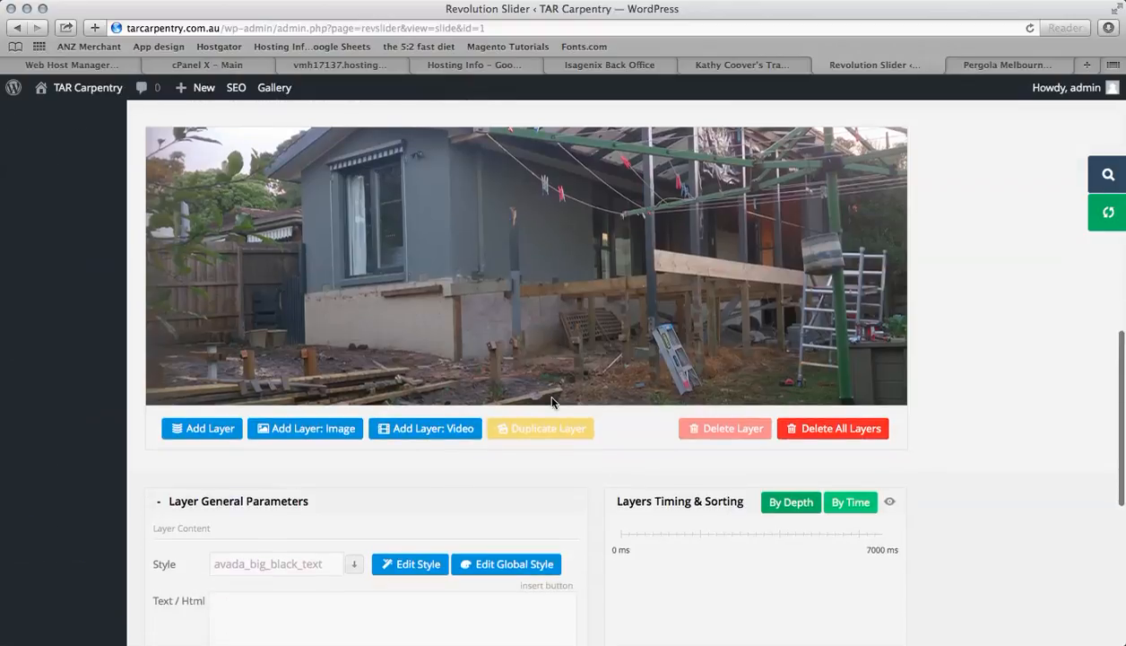
pyautogui.scroll(-1, 538, 403)
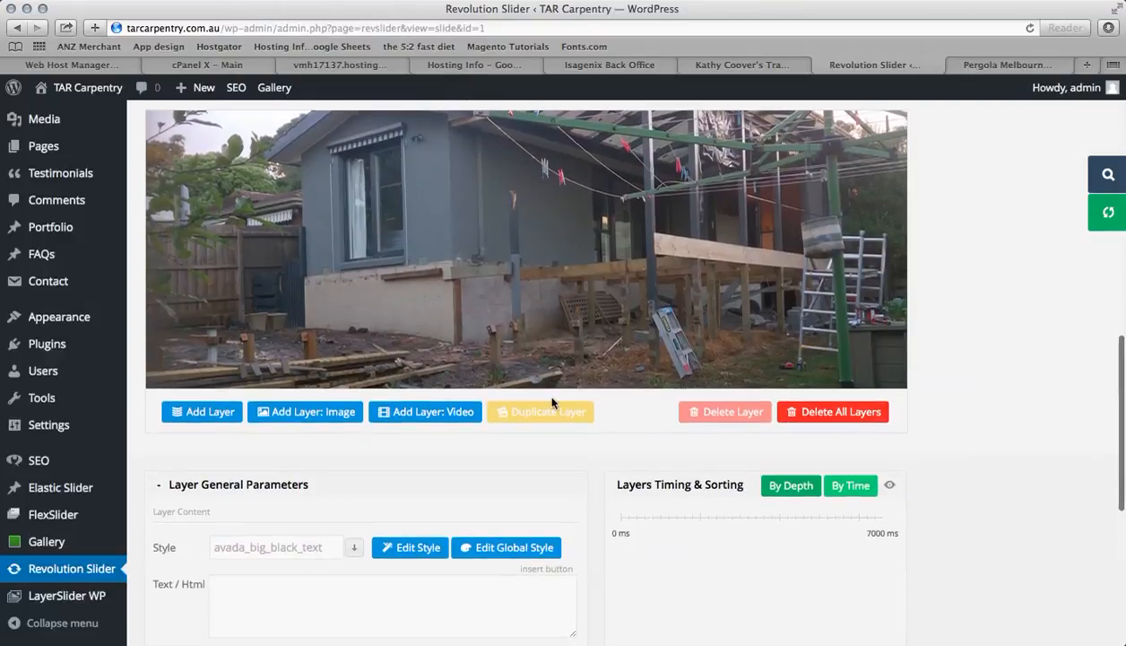
pyautogui.click(204, 412)
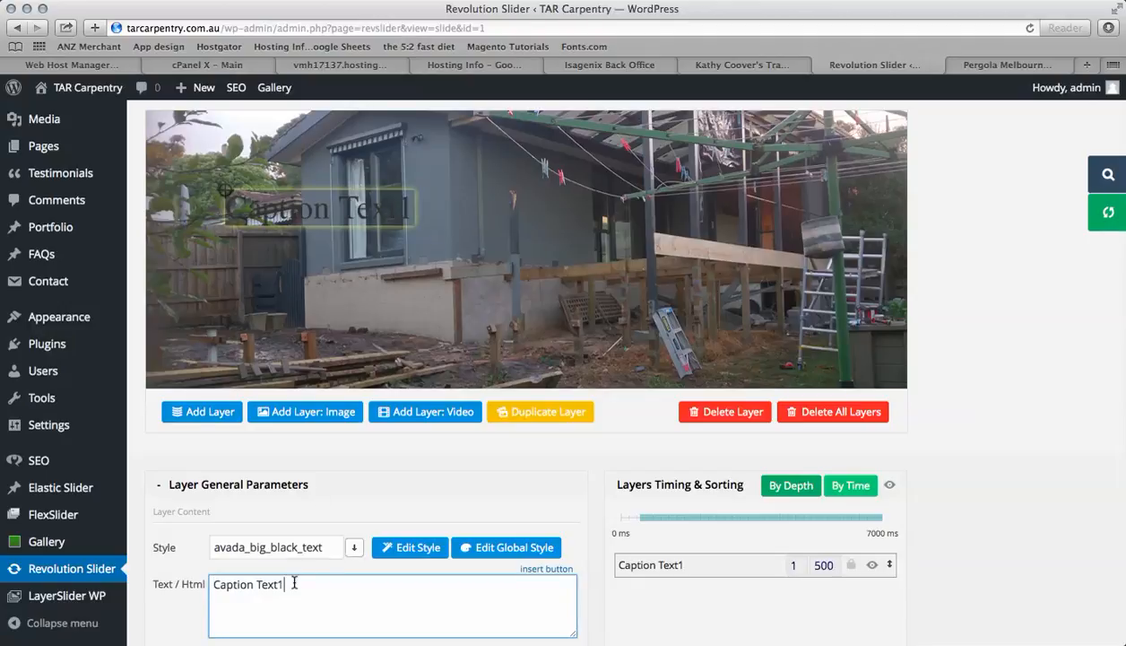
# Replace the layer's caption text with "We Specialise in Renovations"
pyautogui.moveTo(294, 583); pyautogui.dragTo(212, 585)
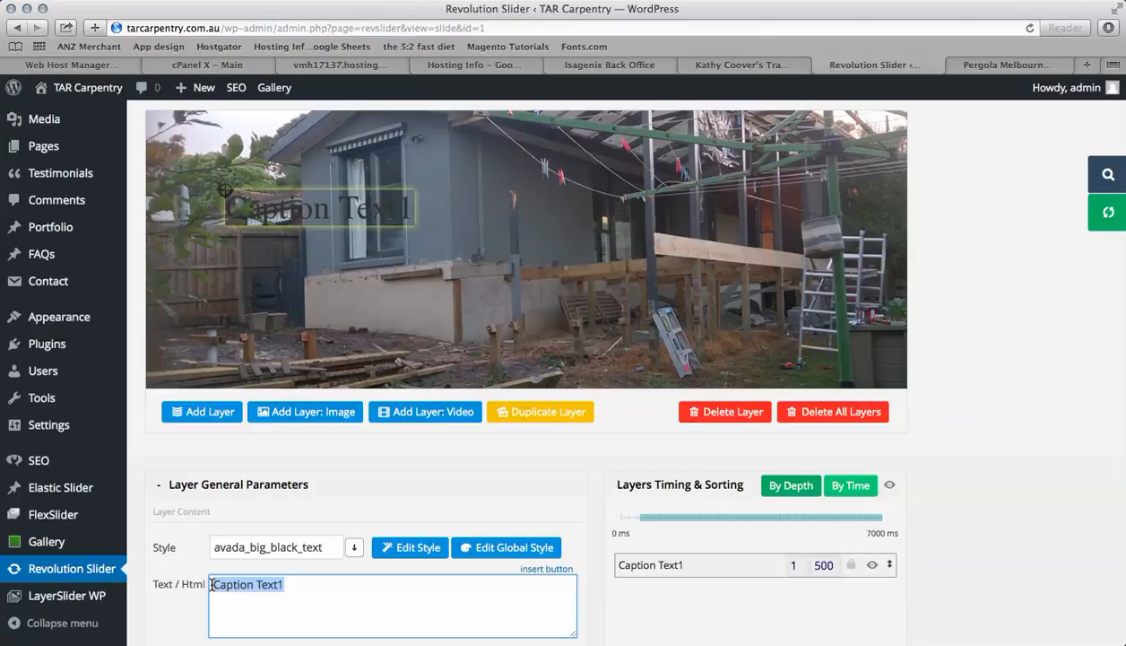
pyautogui.write('TaAR')
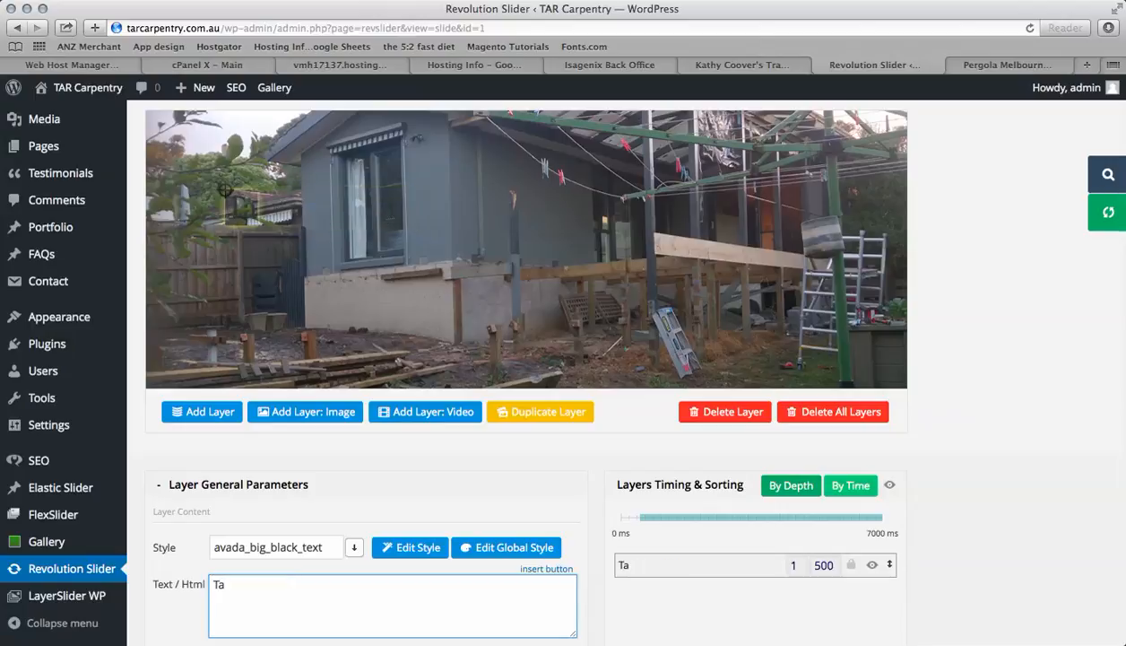
pyautogui.press('BackSpace')
pyautogui.press('BackSpace')
pyautogui.press('BackSpace')
pyautogui.press('BackSpace')
pyautogui.write('TAR Carpentry')
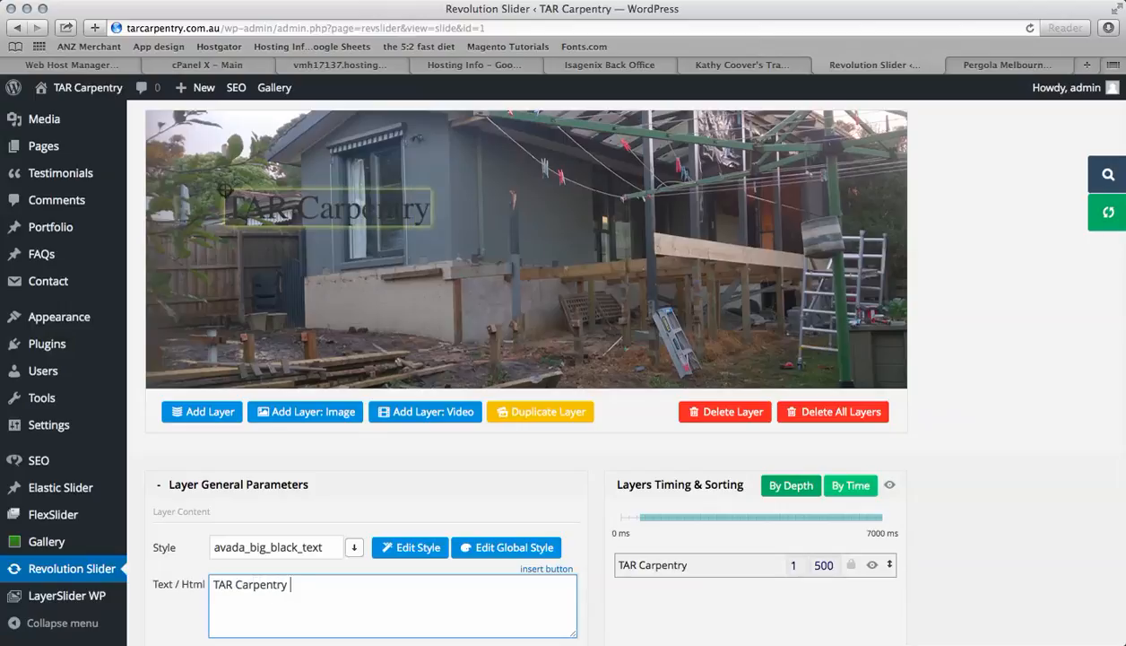
pyautogui.press('BackSpace')
pyautogui.press('BackSpace')
pyautogui.press('BackSpace')
pyautogui.press('BackSpace')
pyautogui.press('BackSpace')
pyautogui.press('BackSpace')
pyautogui.press('BackSpace')
pyautogui.press('BackSpace')
pyautogui.press('BackSpace')
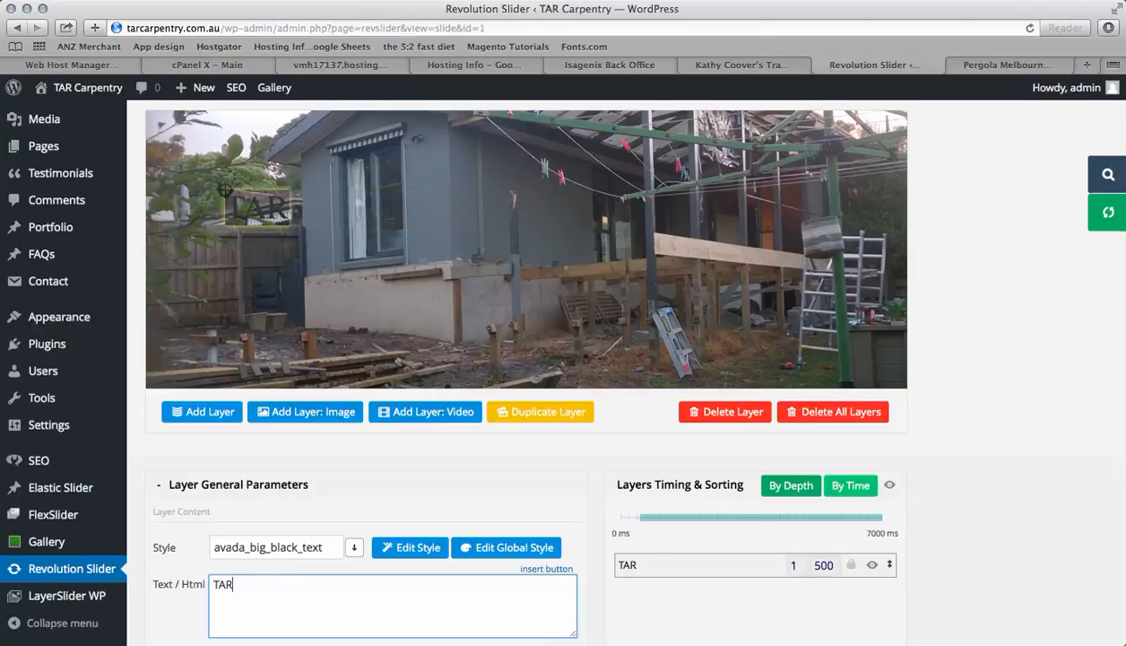
pyautogui.press('BackSpace')
pyautogui.press('BackSpace')
pyautogui.write('WE Special ise in ')
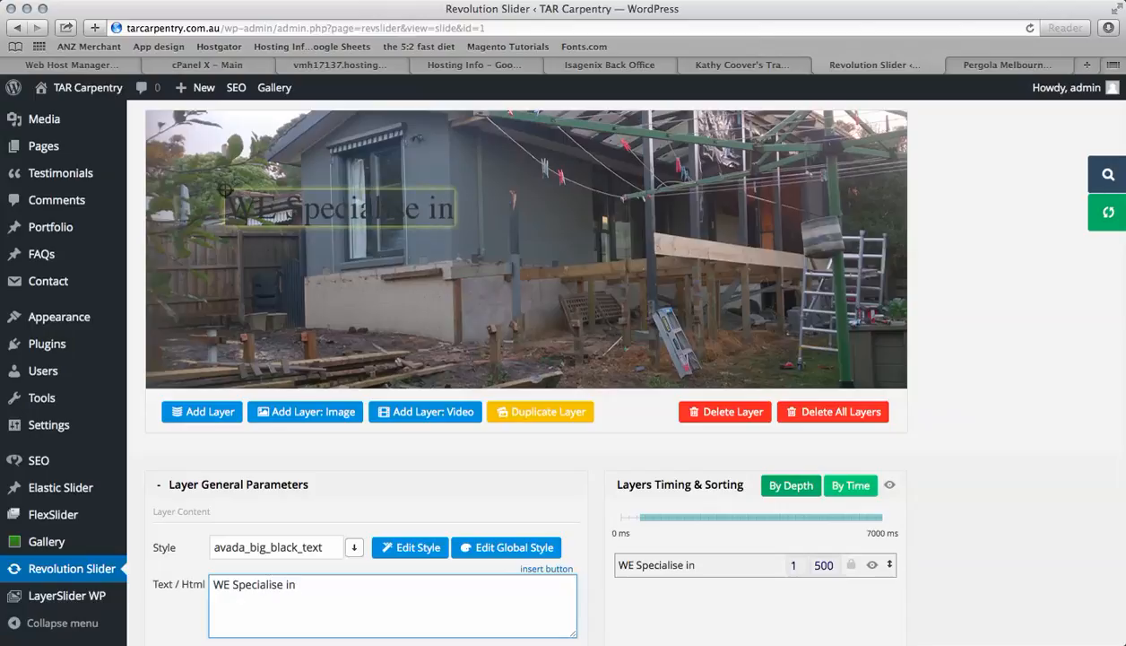
pyautogui.write('Reno')
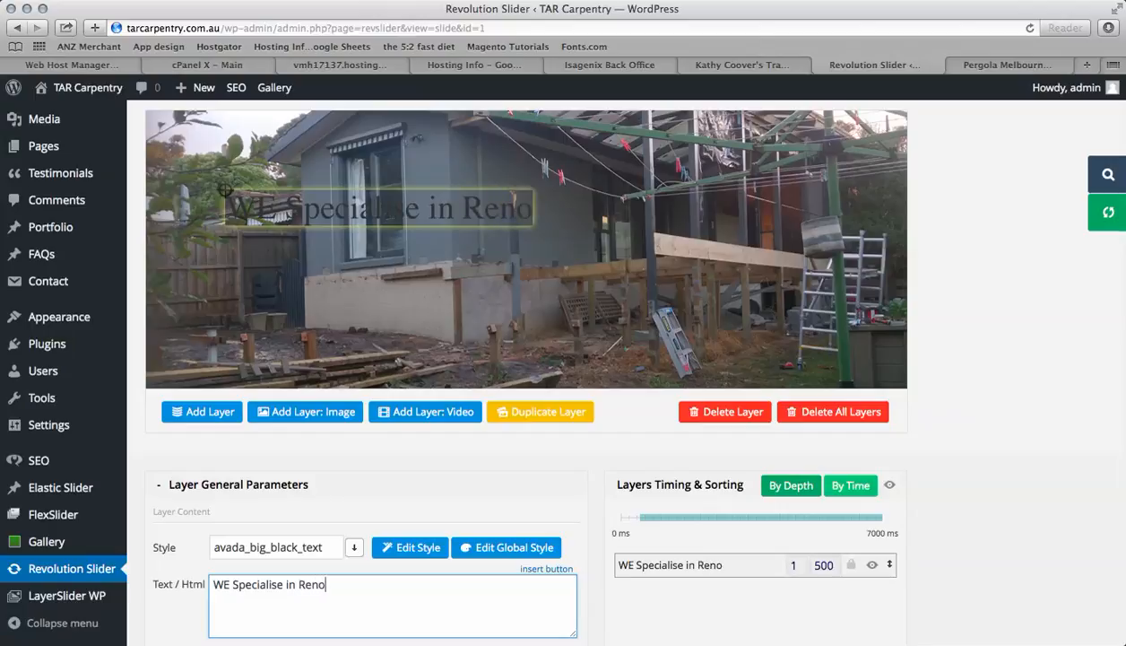
pyautogui.write('vations')
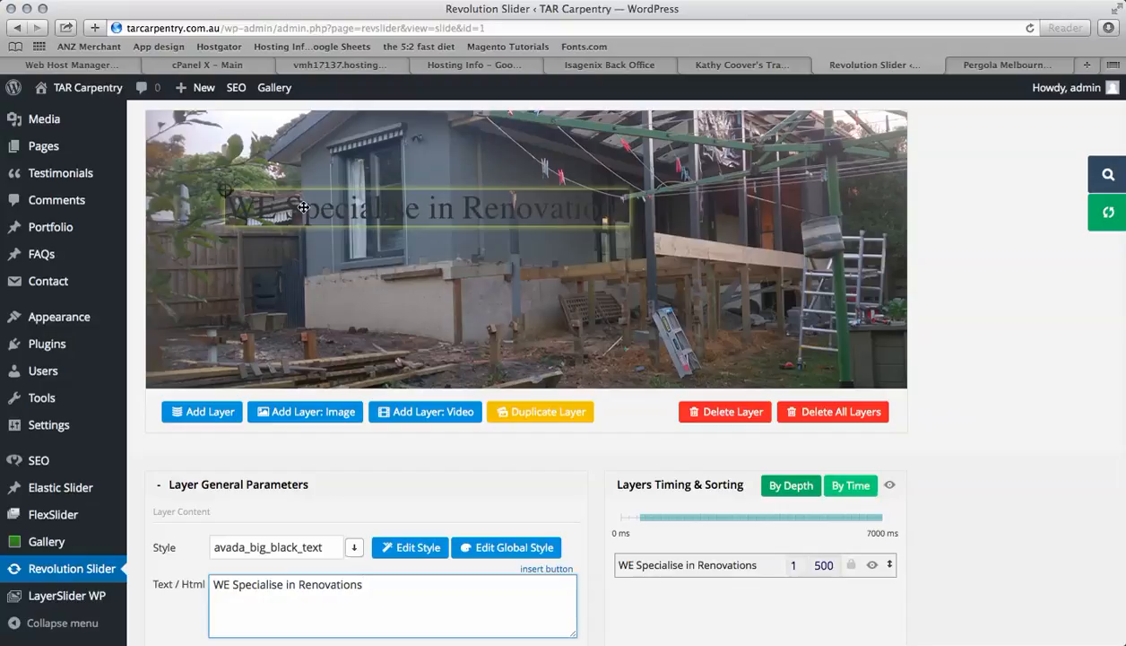
pyautogui.click(272, 214)
pyautogui.click(231, 584)
pyautogui.press('BackSpace')
pyautogui.write('e')
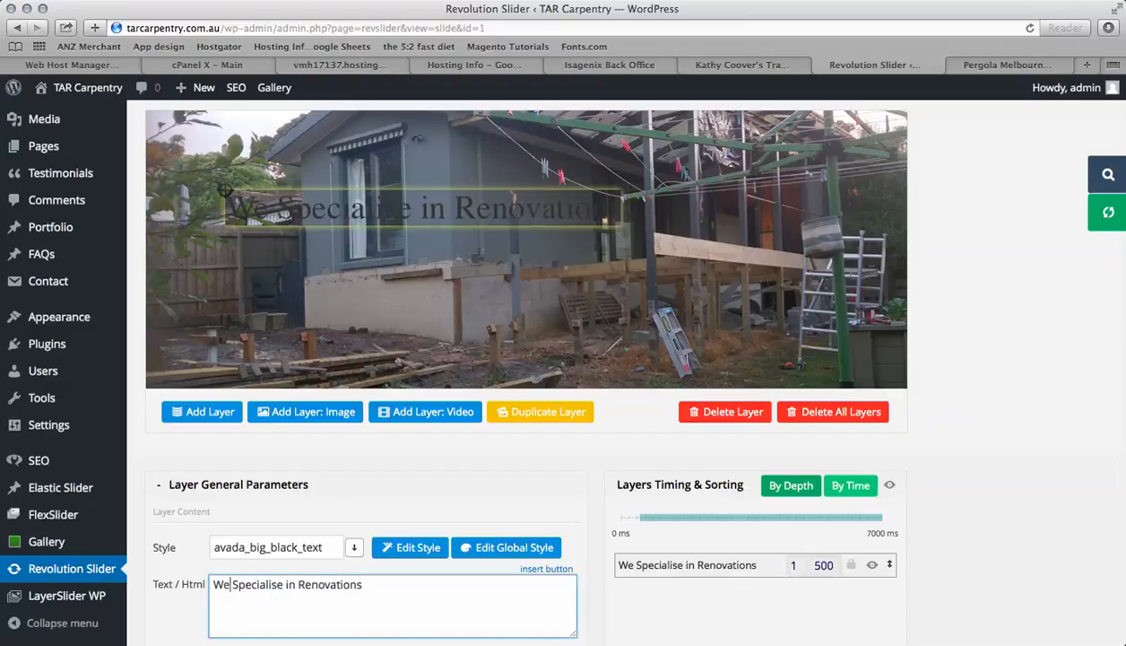
# Set the caption layer's style to large_bold_white
pyautogui.click(354, 547)
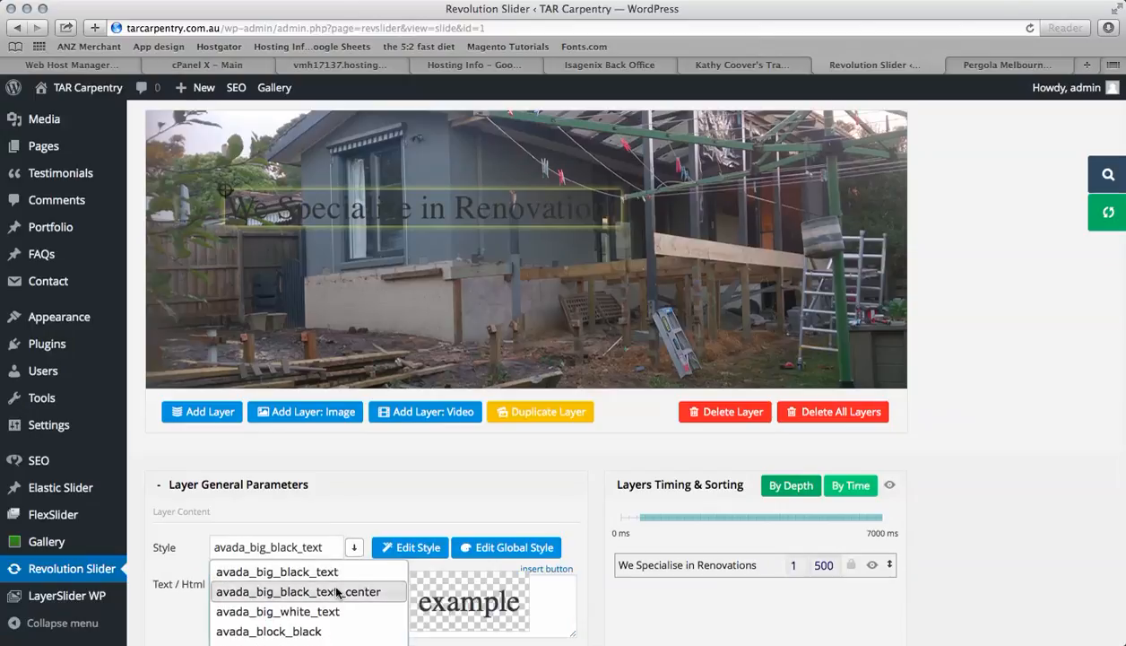
pyautogui.scroll(-4, 338, 592)
pyautogui.scroll(-4, 338, 591)
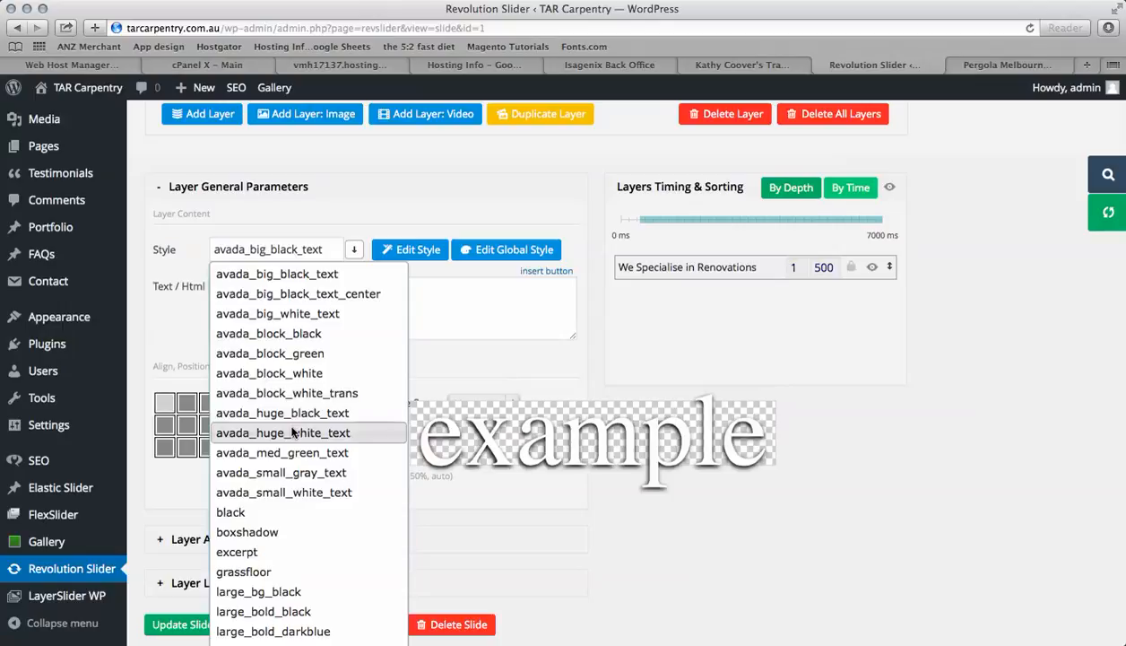
pyautogui.scroll(-4, 280, 475)
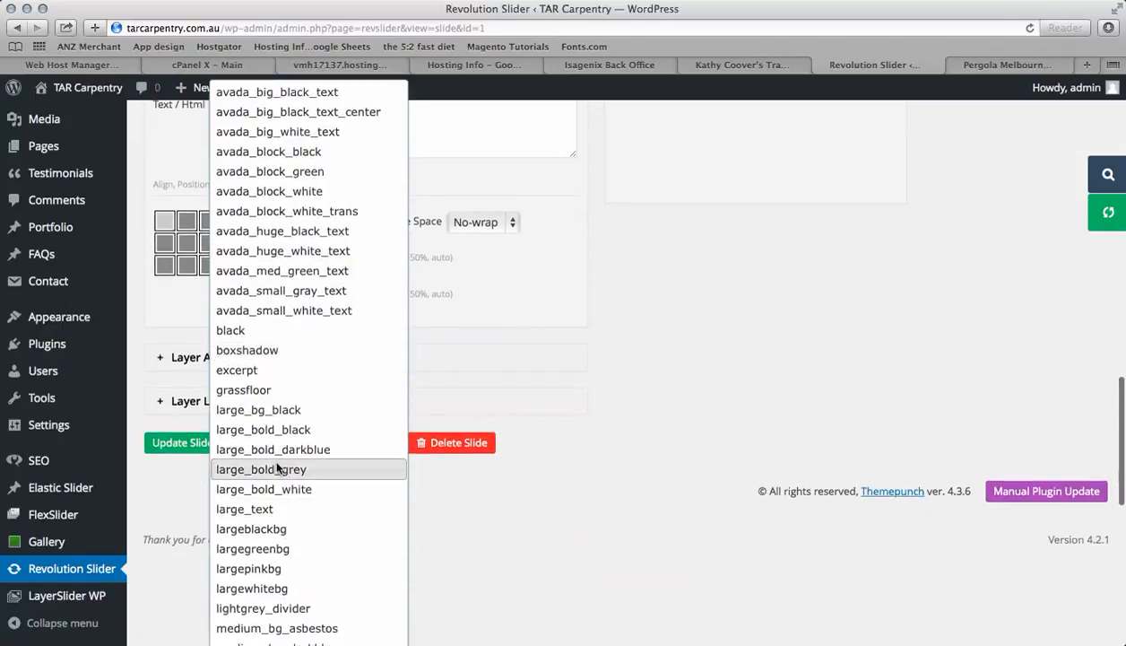
pyautogui.click(273, 492)
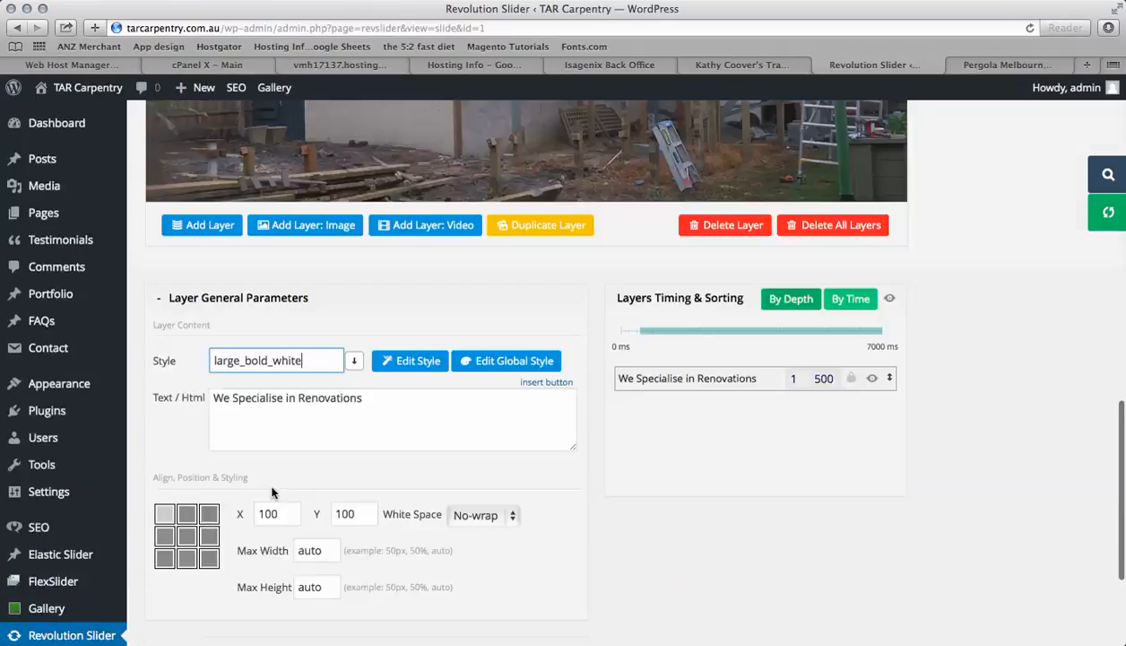
# Move the caption to the slide's lower-left corner, about X 12 and Y 271, and update the slide
pyautogui.scroll(3, 503, 403)
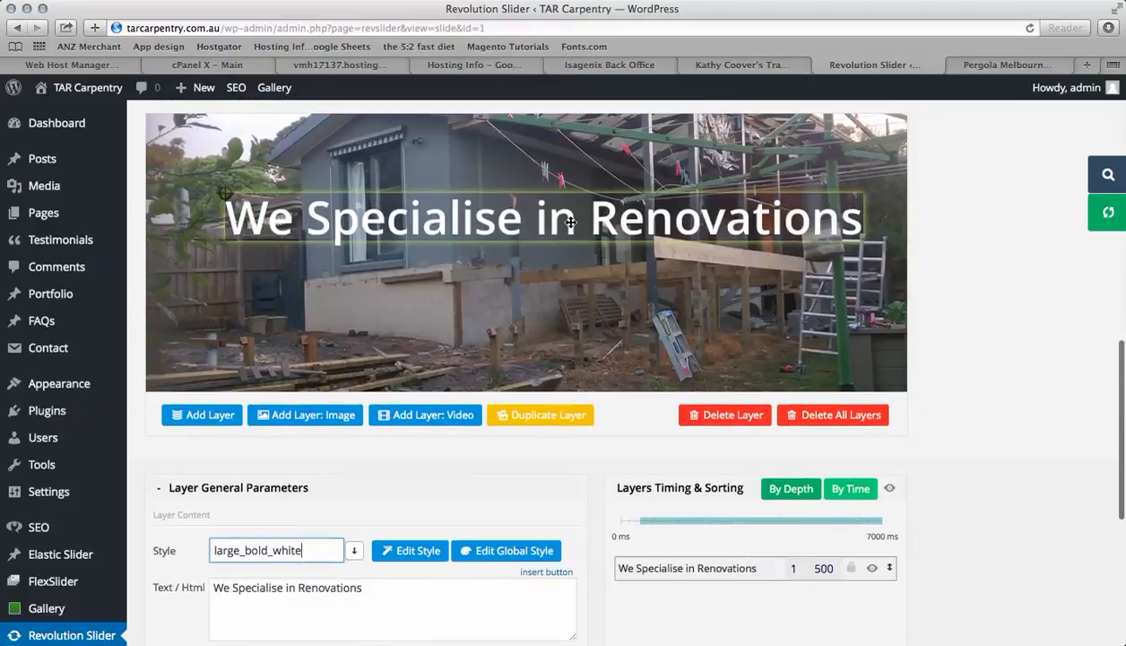
pyautogui.moveTo(542, 262); pyautogui.dragTo(496, 356)
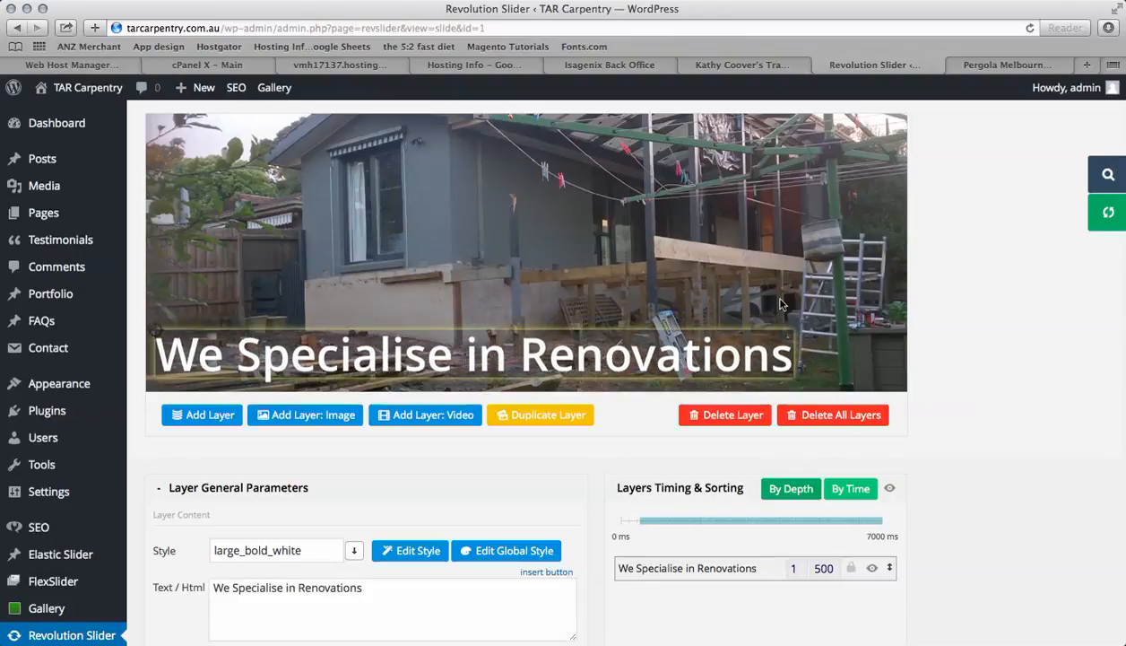
pyautogui.scroll(-5, 960, 410)
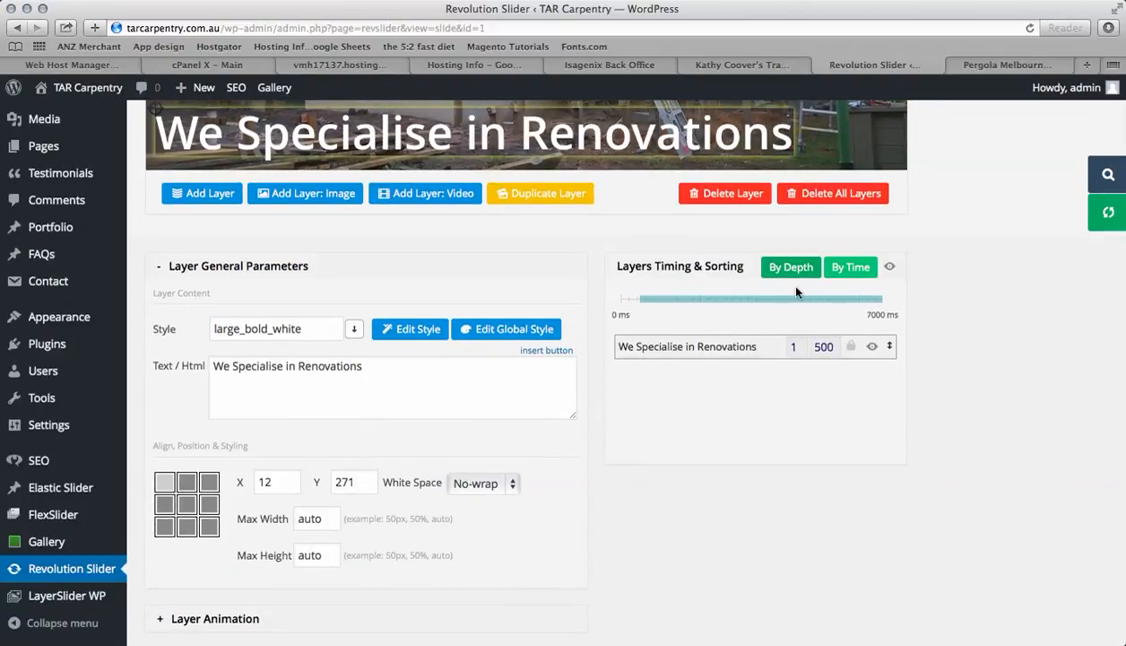
pyautogui.scroll(-4, 756, 422)
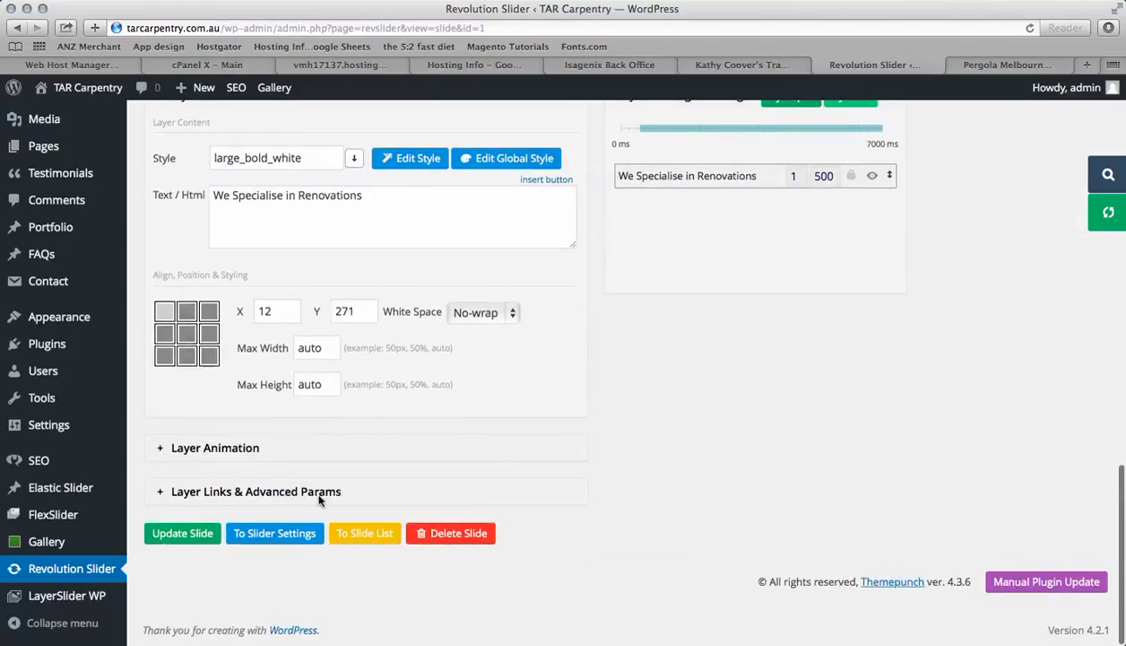
pyautogui.click(199, 536)
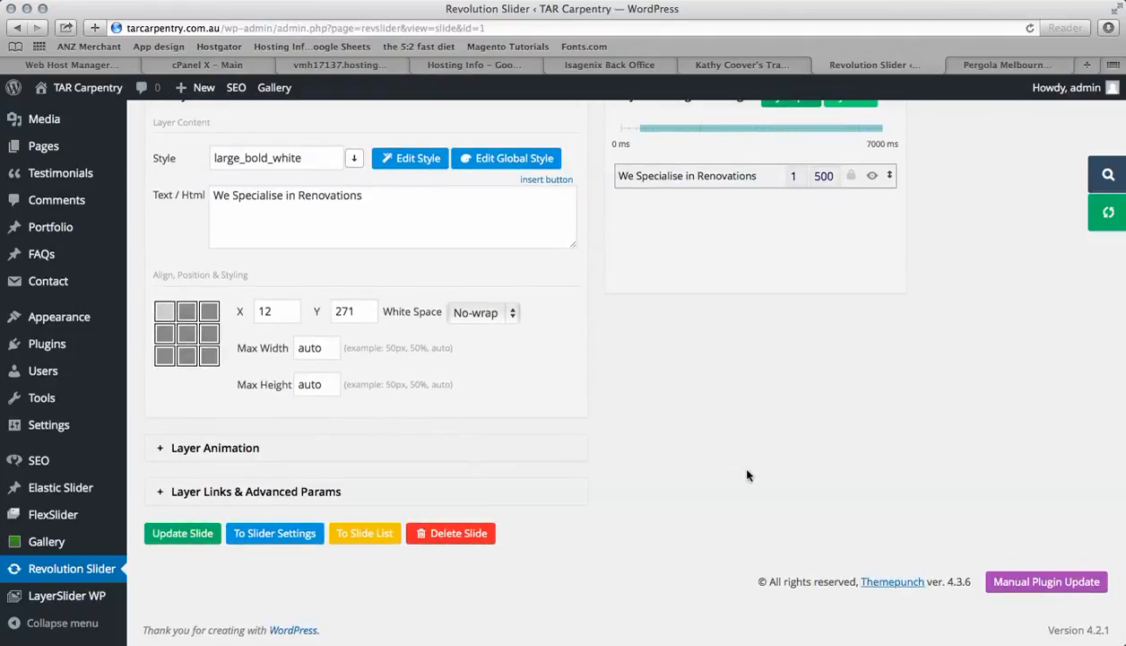
# Open the live site's home page to check the updated slider
pyautogui.scroll(3, 732, 459)
pyautogui.scroll(3, 747, 475)
pyautogui.scroll(3, 995, 394)
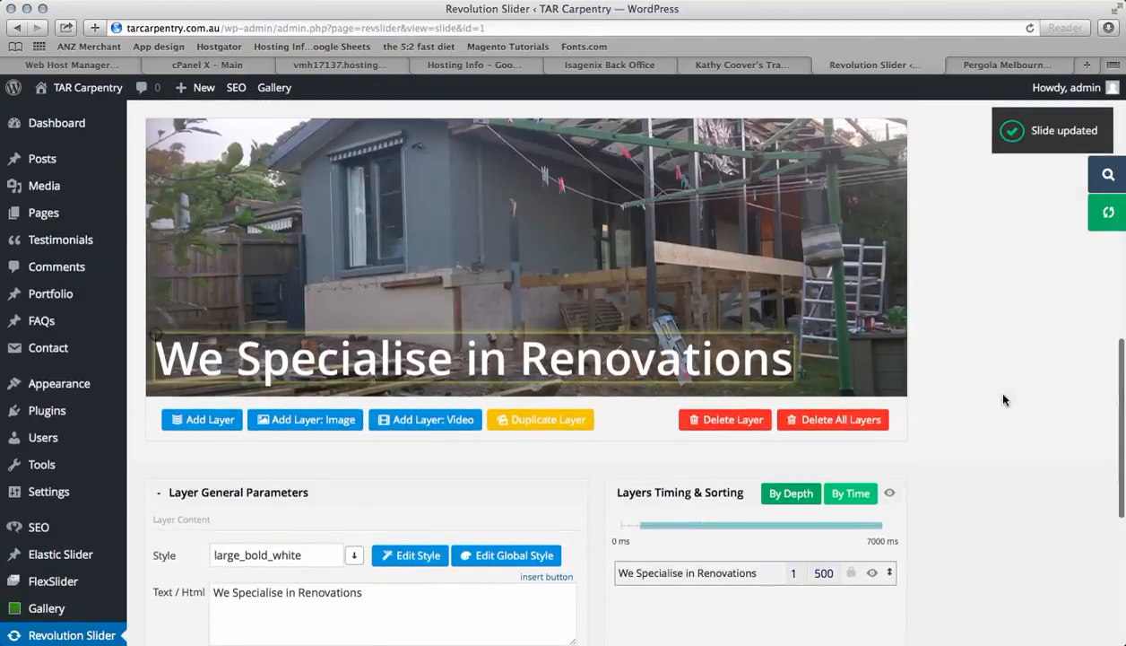
pyautogui.click(1000, 67)
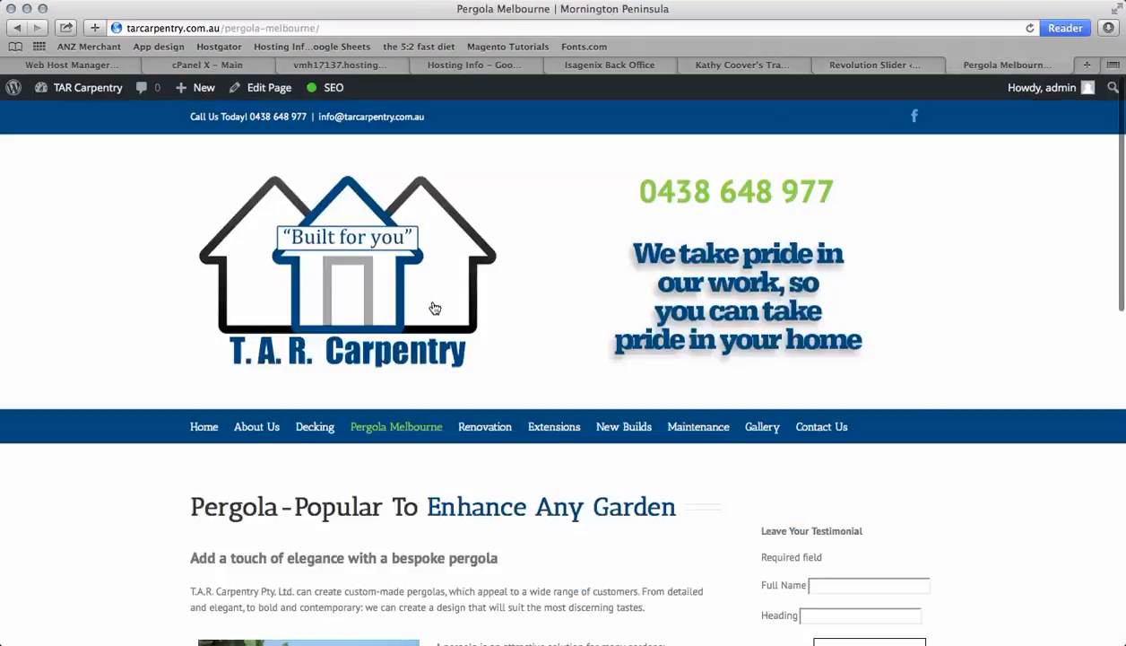
pyautogui.click(213, 429)
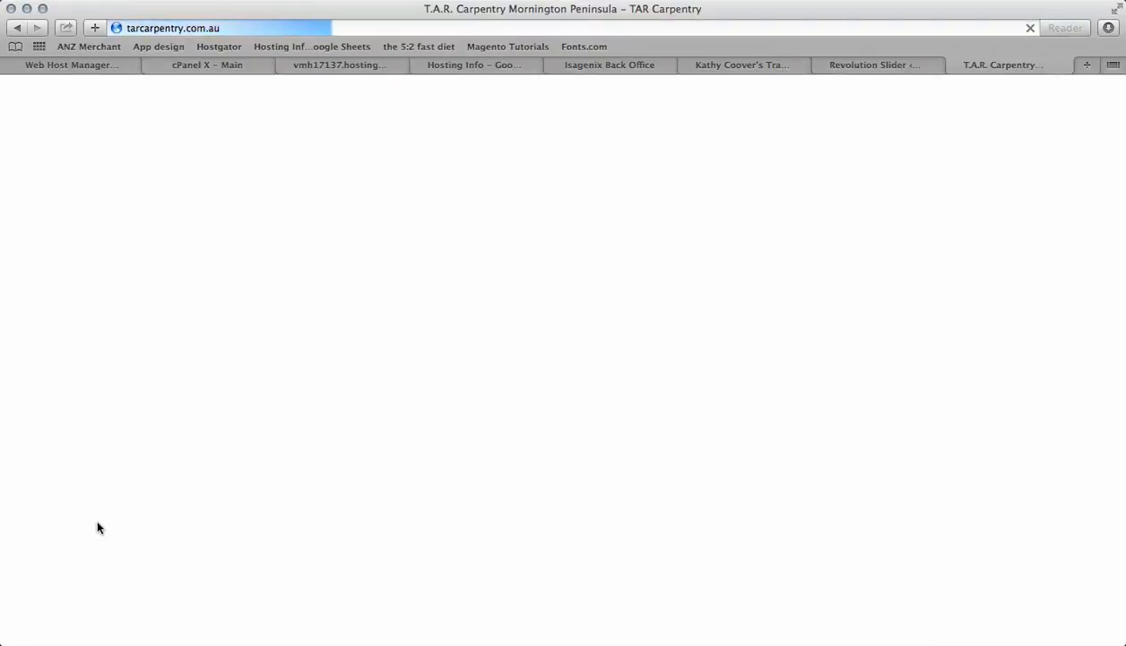
pyautogui.scroll(-4, 97, 523)
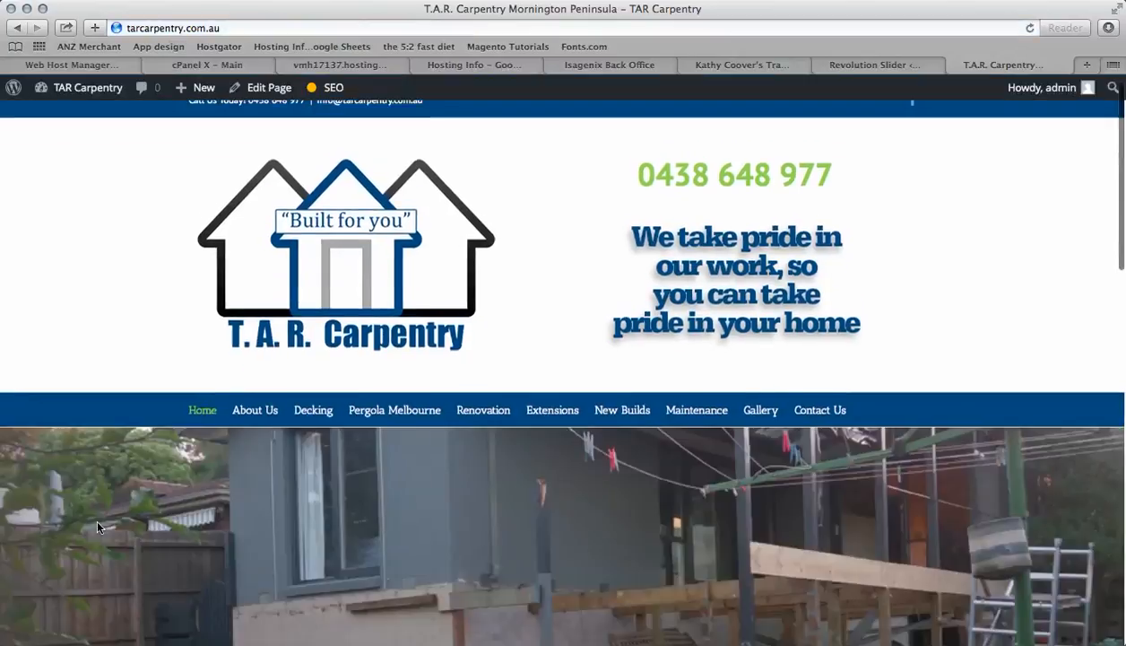
# Browse the home page slider's slides on the live site
pyautogui.scroll(-3, 98, 527)
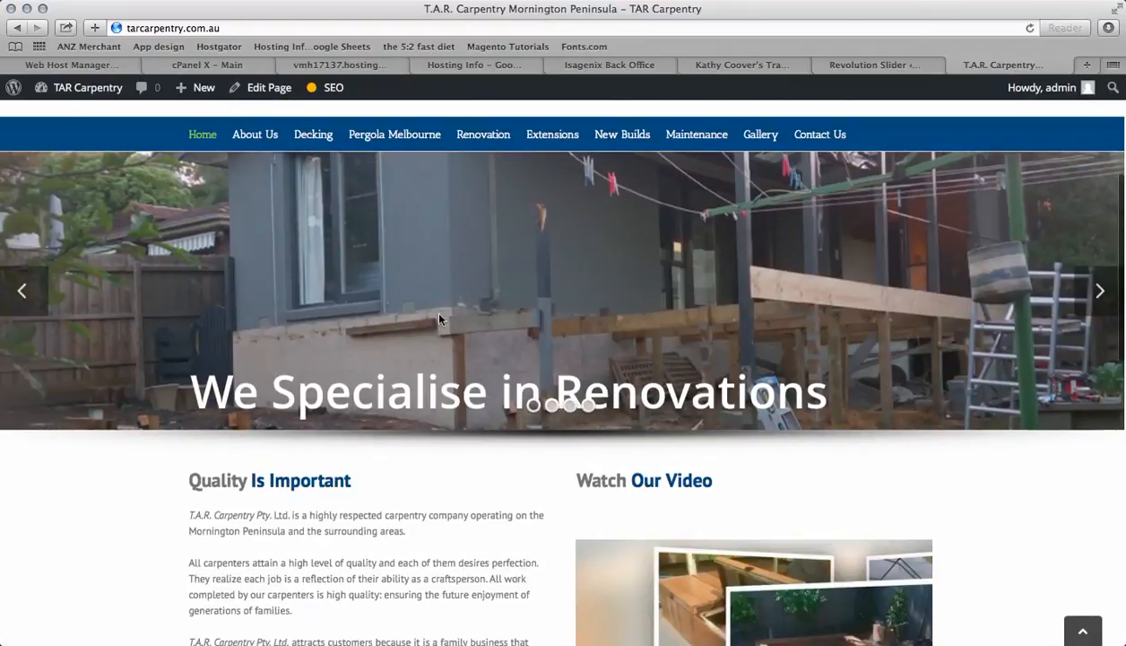
pyautogui.scroll(2, 721, 349)
pyautogui.scroll(-5, 721, 350)
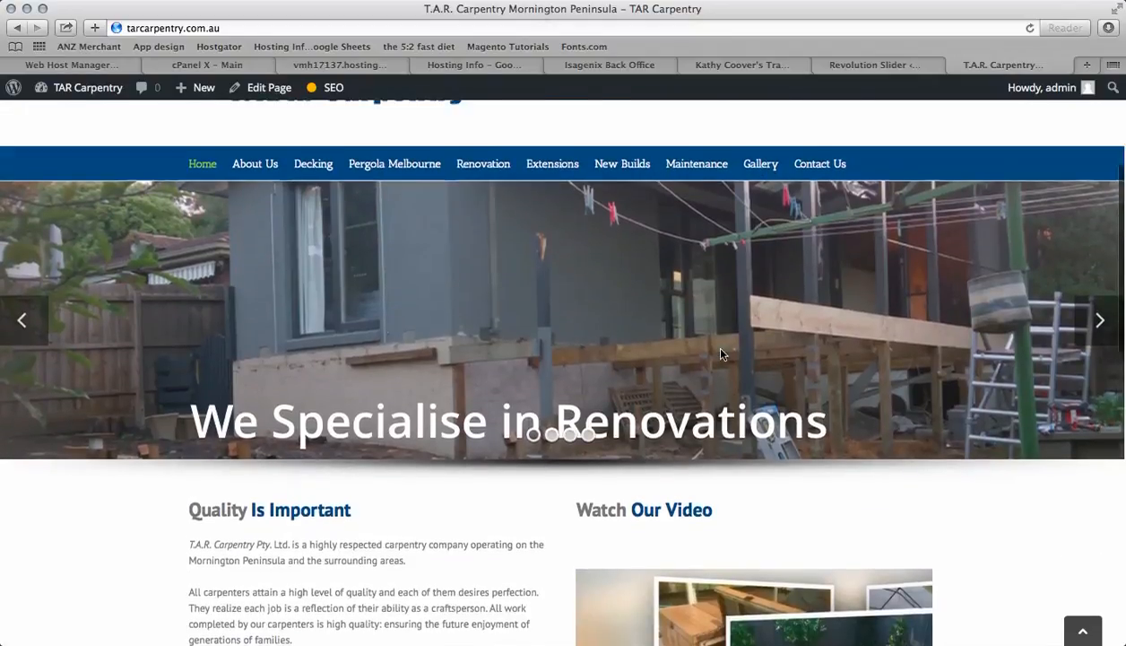
pyautogui.scroll(1, 720, 350)
pyautogui.scroll(3, 720, 354)
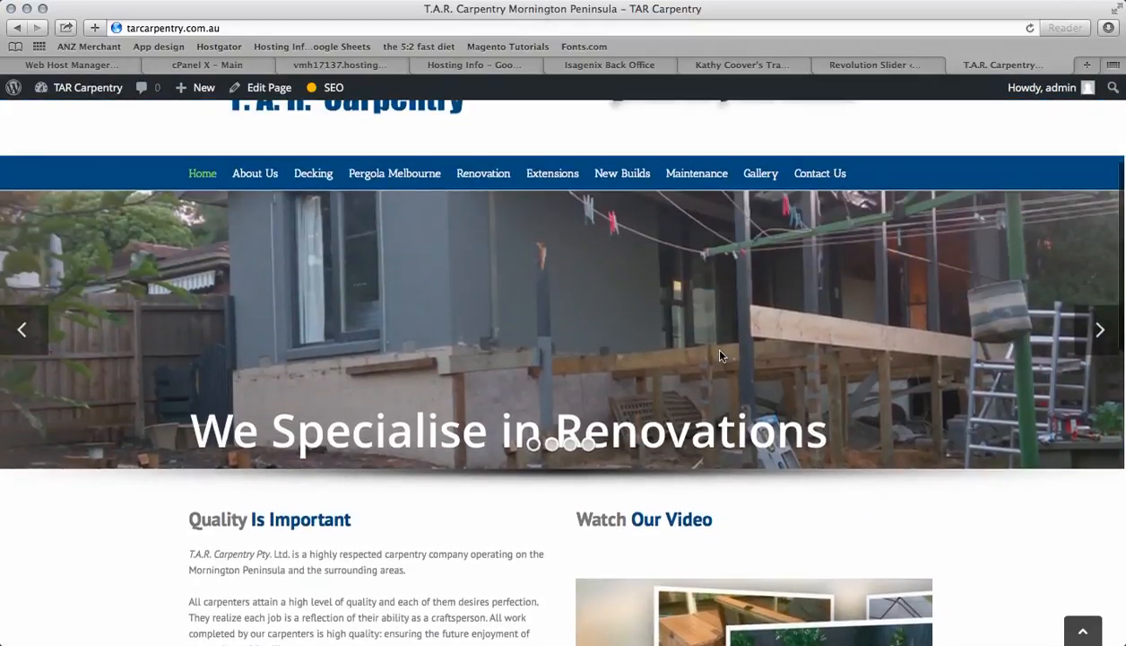
pyautogui.click(553, 445)
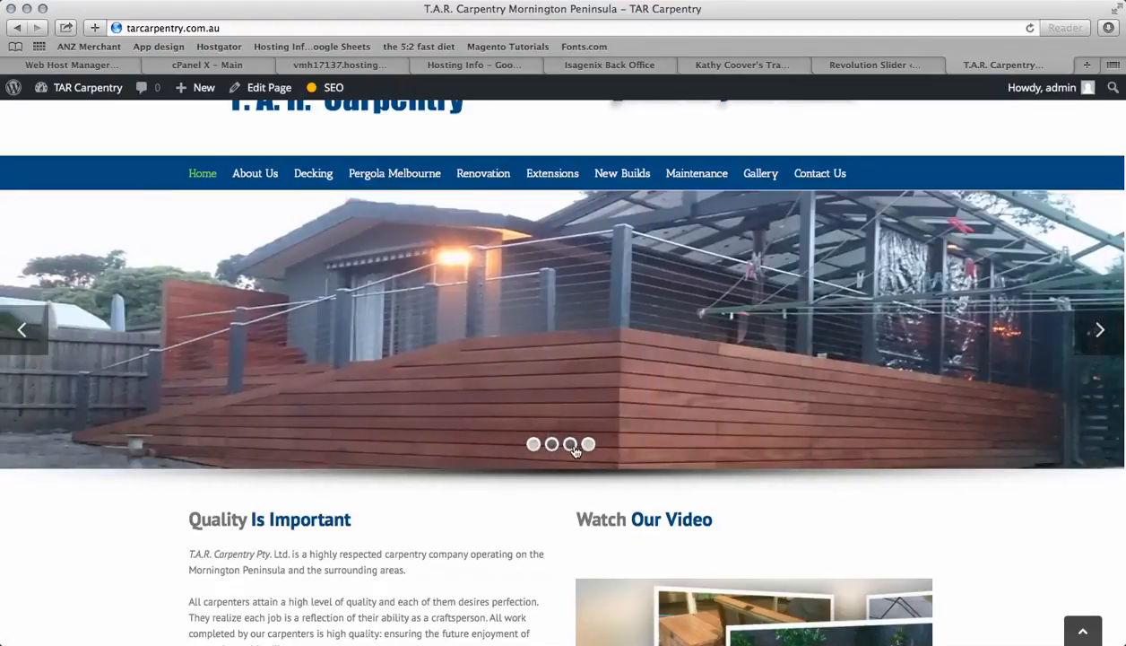
pyautogui.click(571, 445)
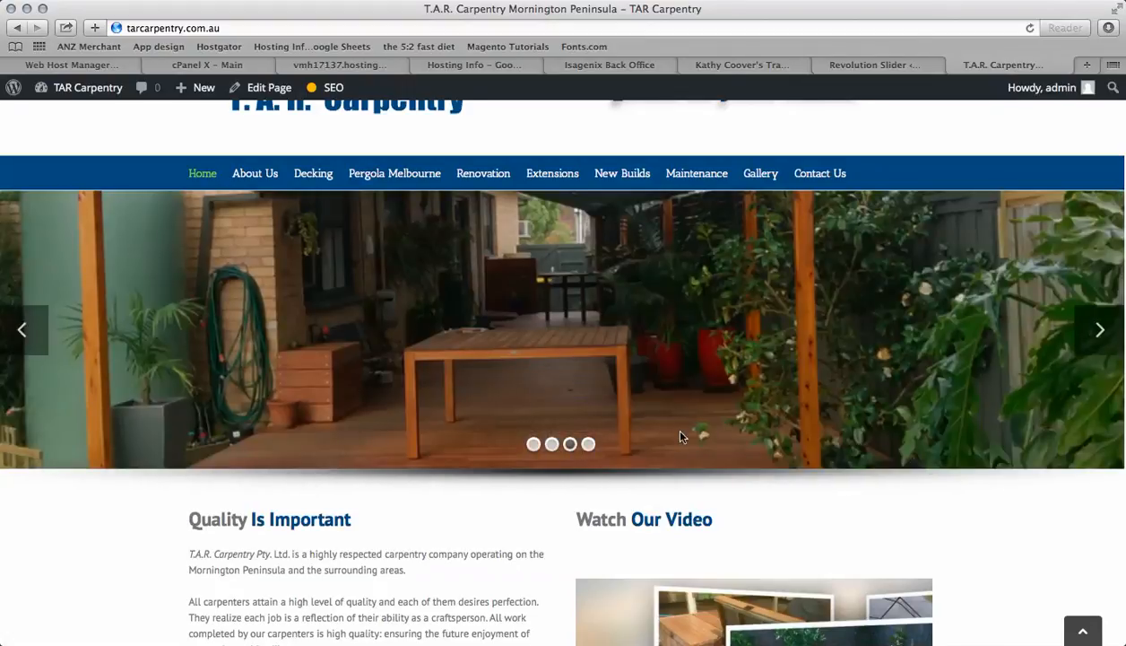
pyautogui.scroll(3, 659, 433)
# Delete the caption layer from the slide in the slider editor
pyautogui.click(886, 67)
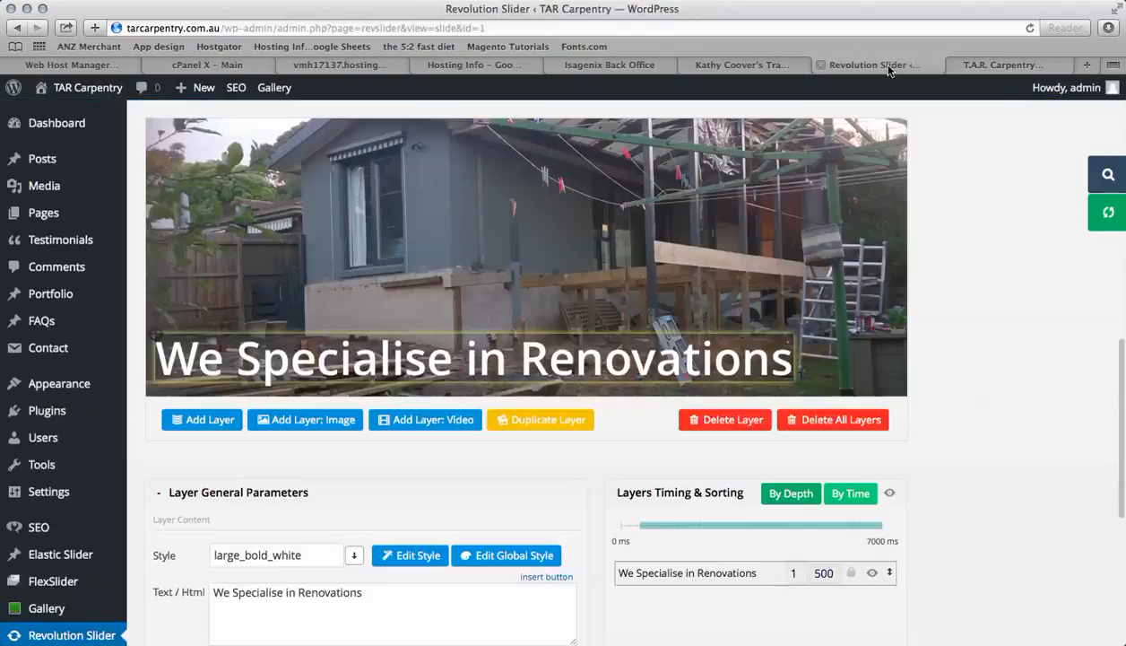
pyautogui.scroll(-3, 548, 488)
pyautogui.click(333, 474)
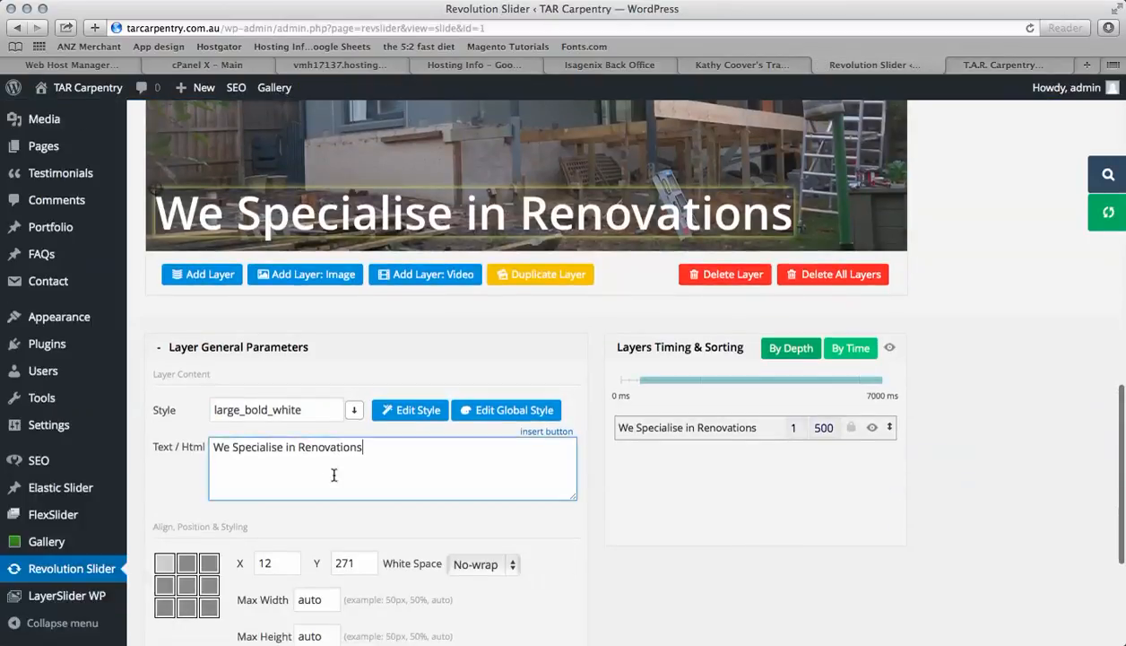
pyautogui.click(522, 195)
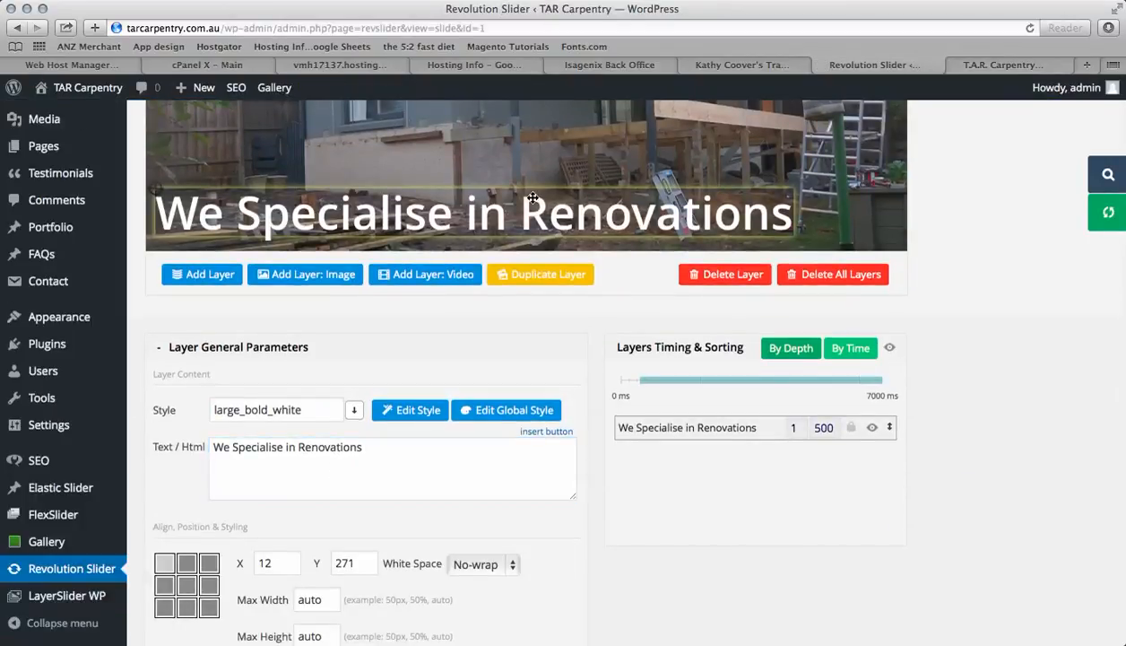
pyautogui.click(716, 275)
pyautogui.scroll(-4, 953, 344)
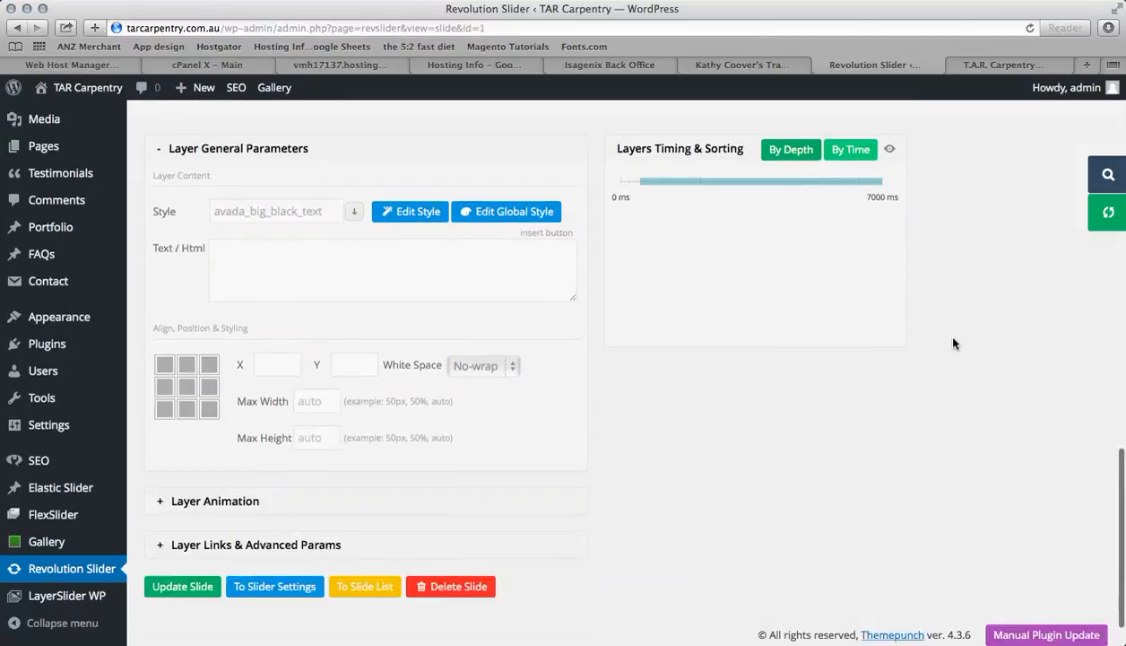
pyautogui.scroll(3, 953, 343)
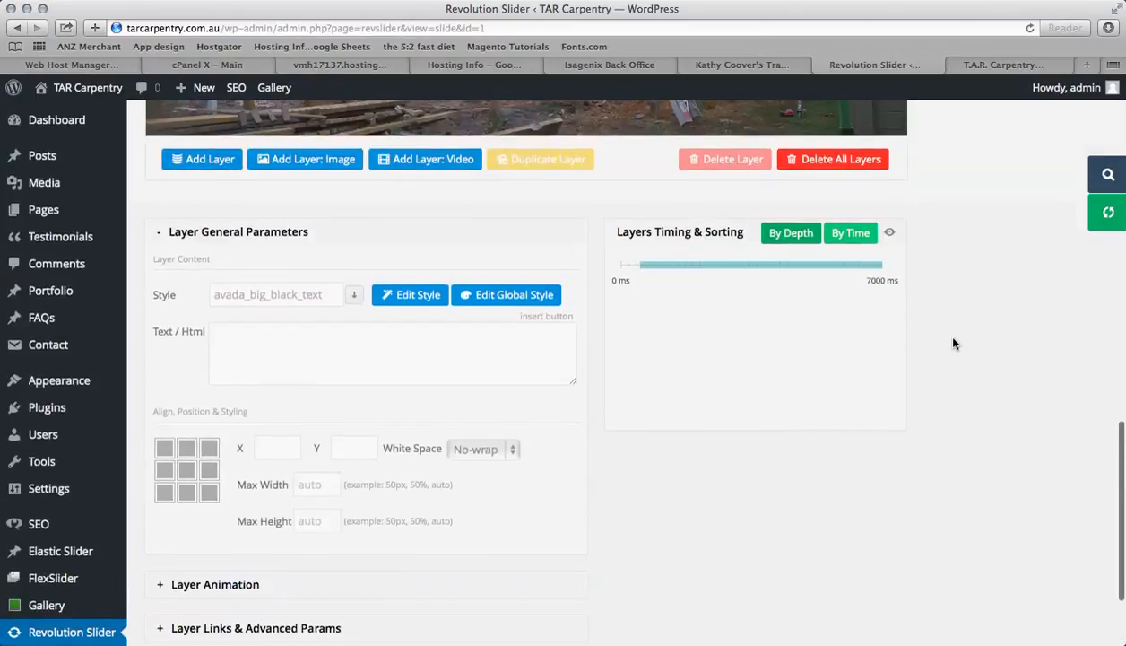
pyautogui.scroll(2, 953, 344)
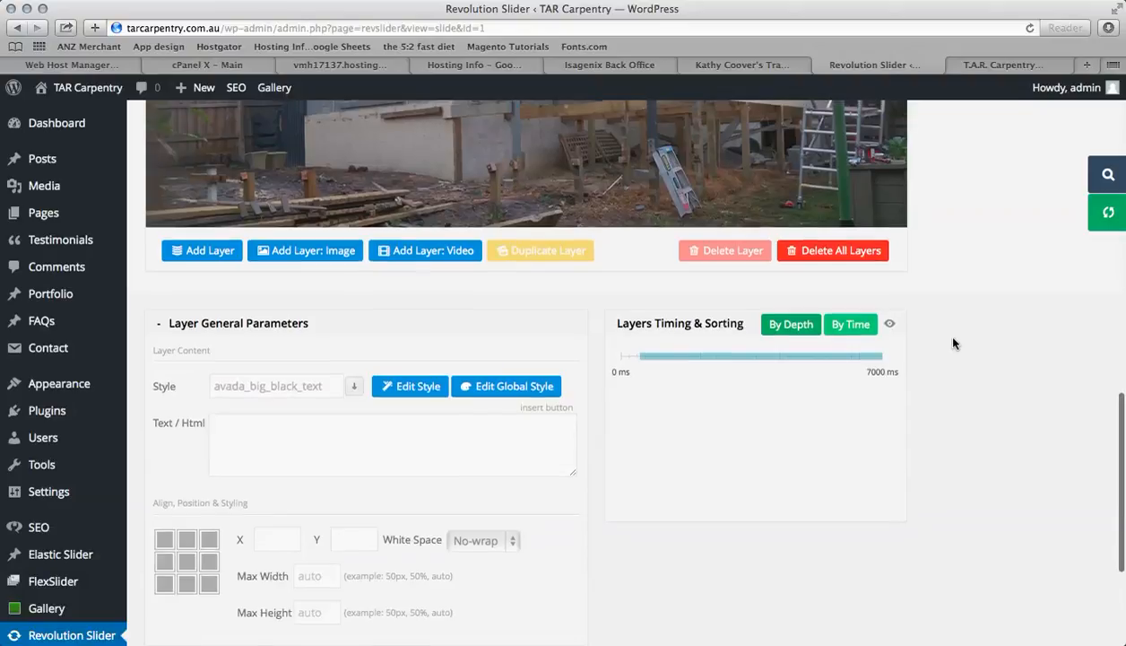
# Open the Menus editor and expand the Pergola Melbourne menu item
pyautogui.moveTo(88, 236)
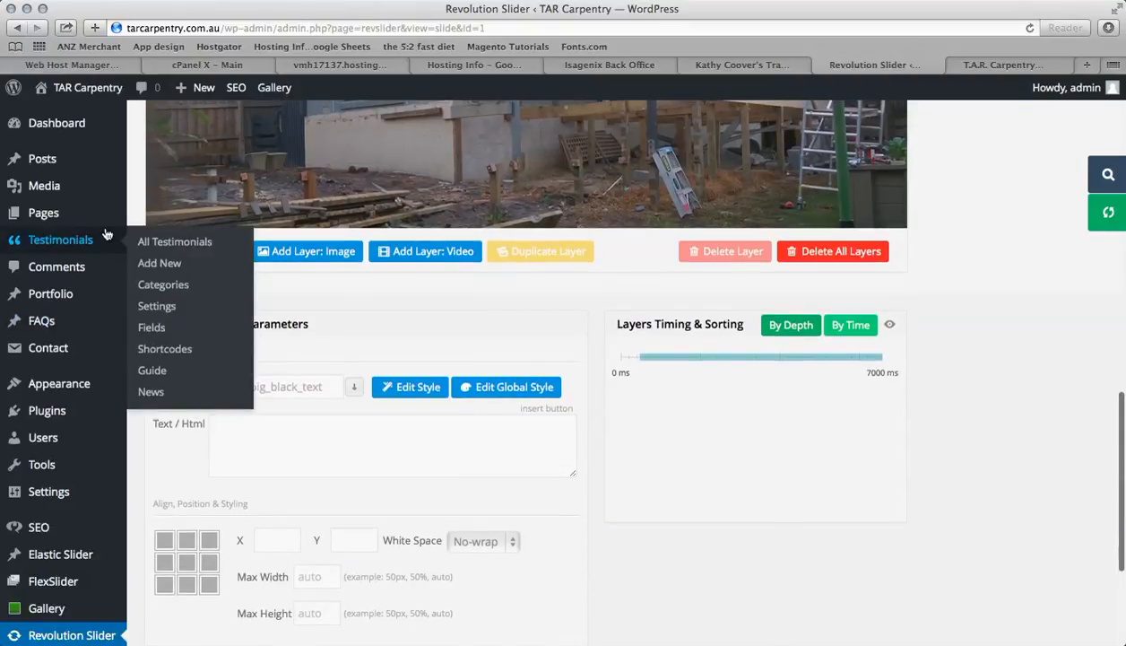
pyautogui.scroll(2, 970, 249)
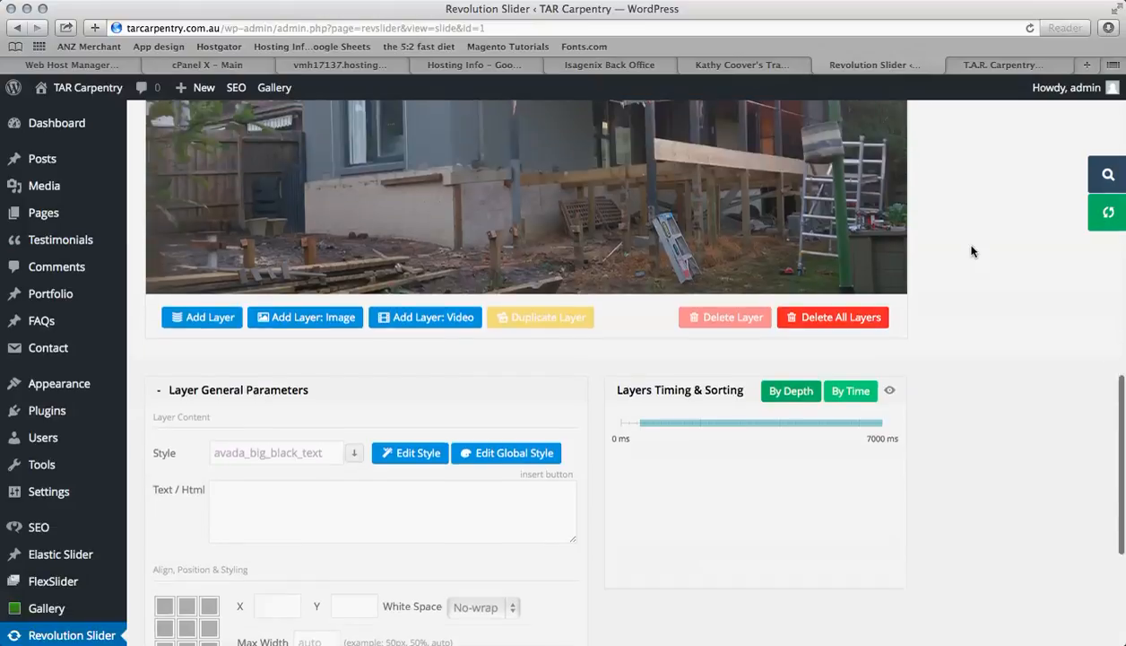
pyautogui.scroll(5, 971, 251)
pyautogui.scroll(-2, 971, 251)
pyautogui.scroll(2, 971, 251)
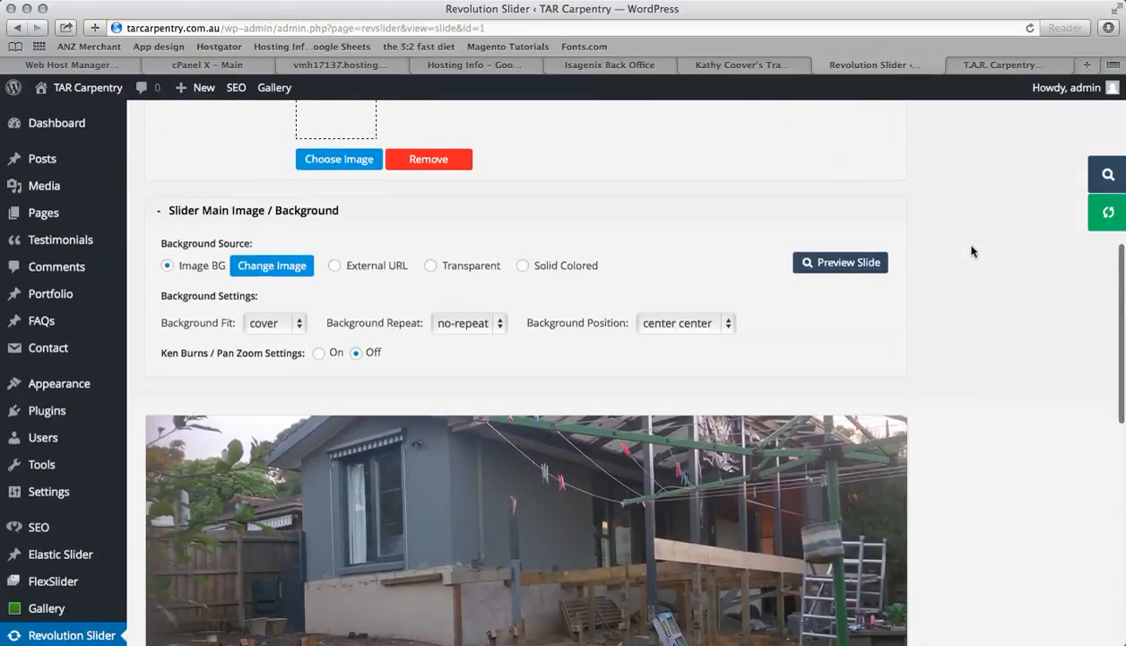
pyautogui.scroll(-5, 971, 251)
pyautogui.moveTo(55, 317)
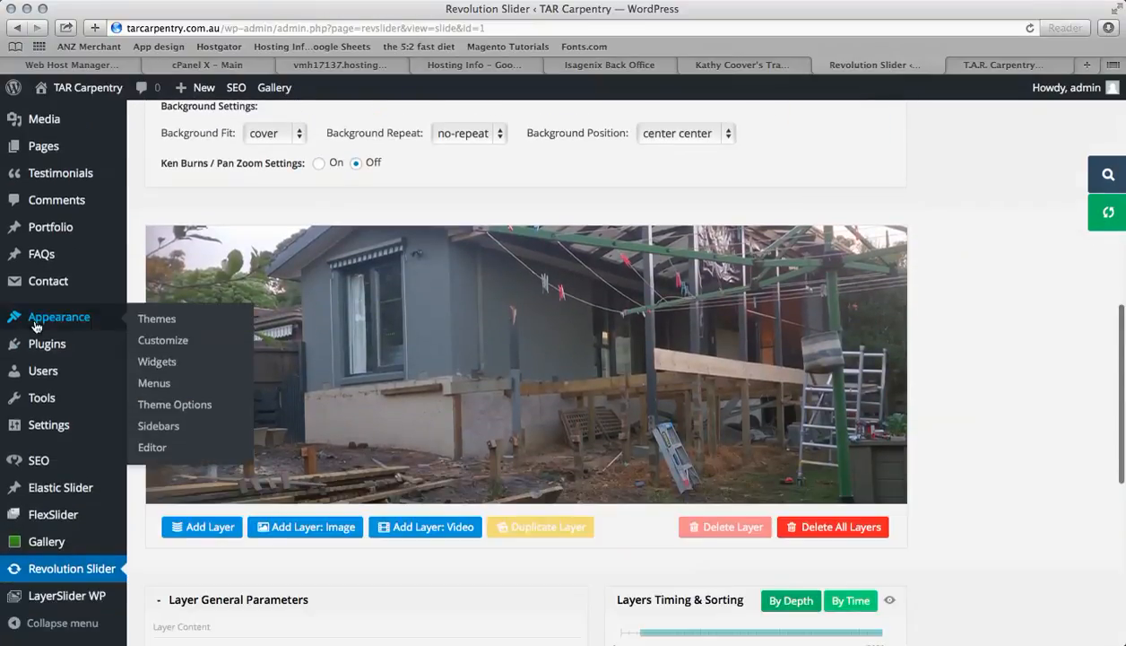
pyautogui.click(161, 385)
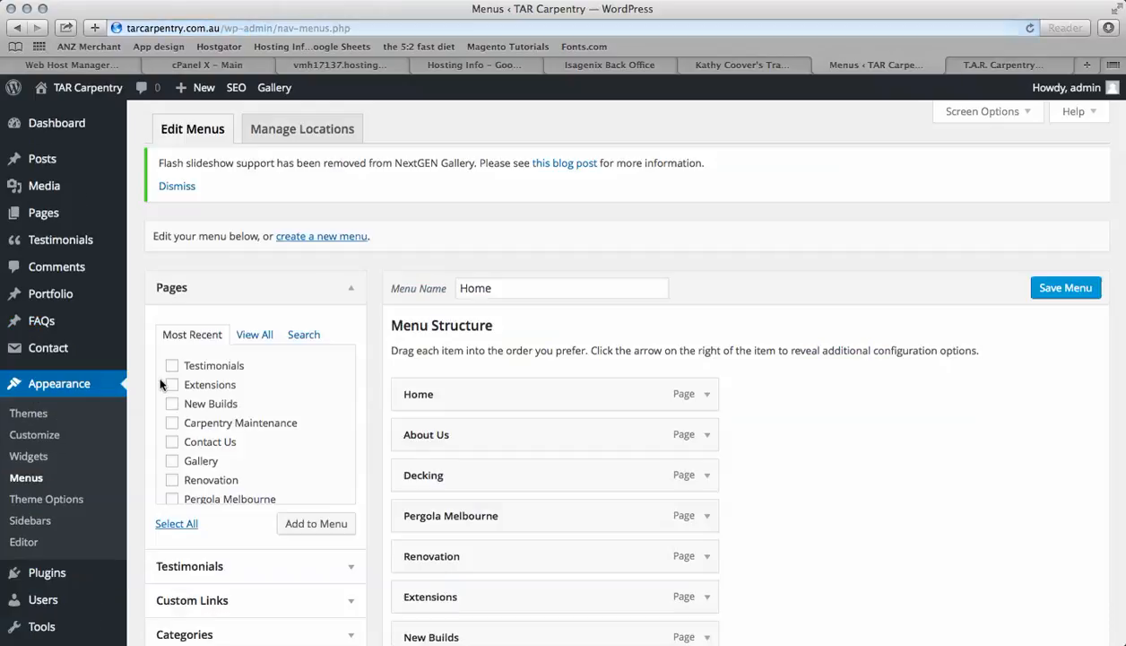
pyautogui.scroll(-3, 347, 464)
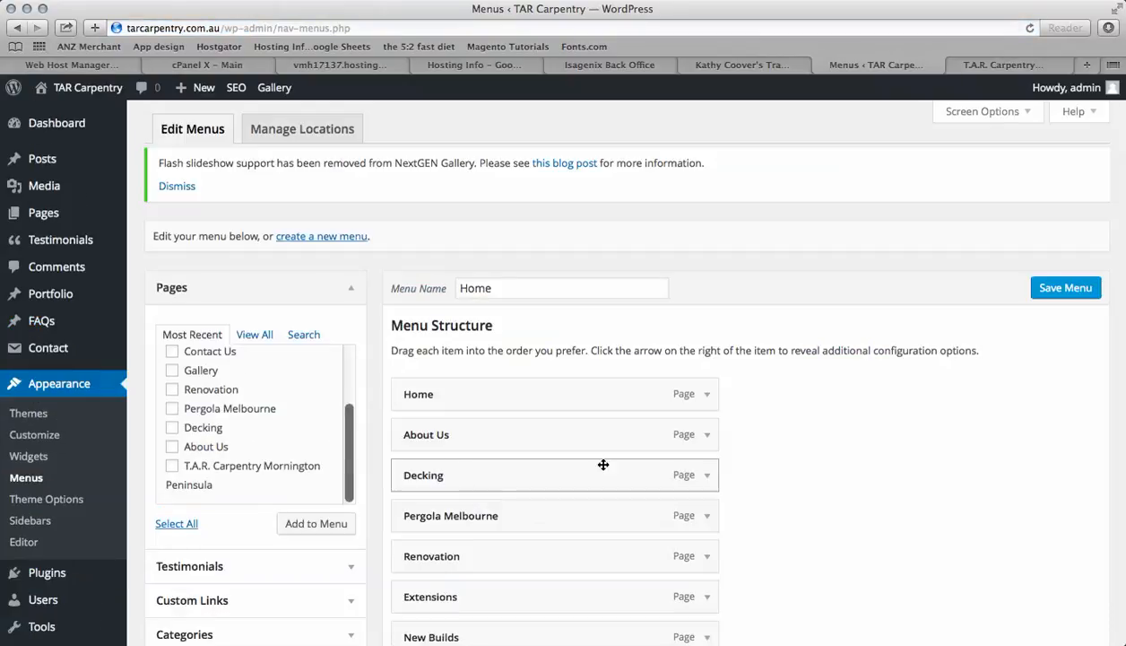
pyautogui.scroll(-5, 885, 490)
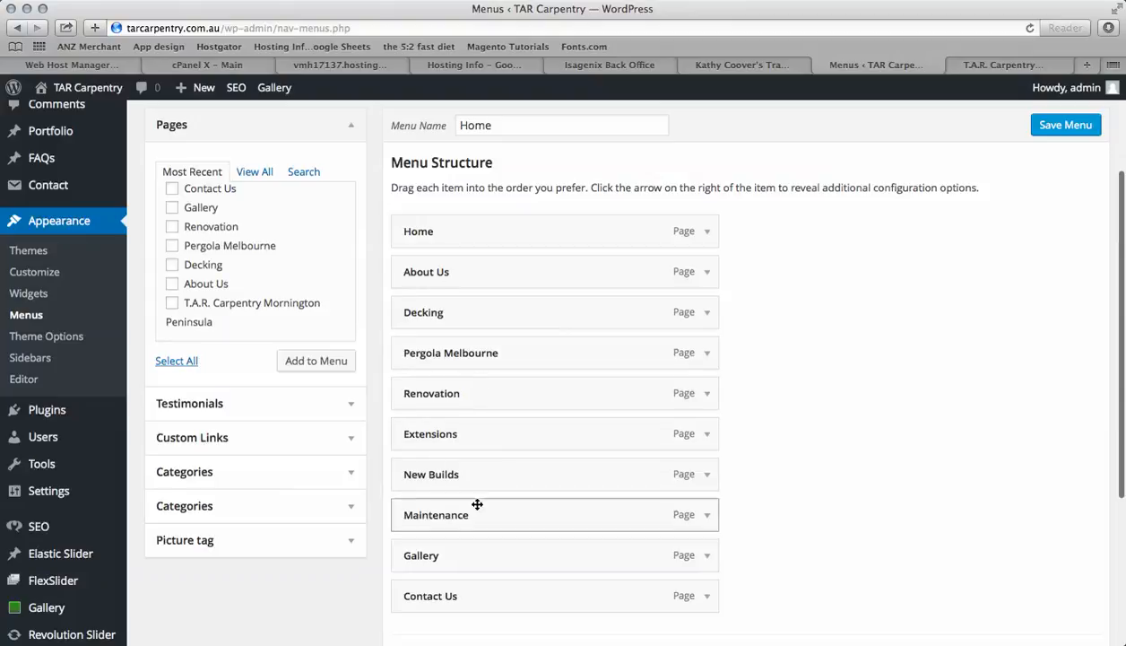
pyautogui.click(707, 352)
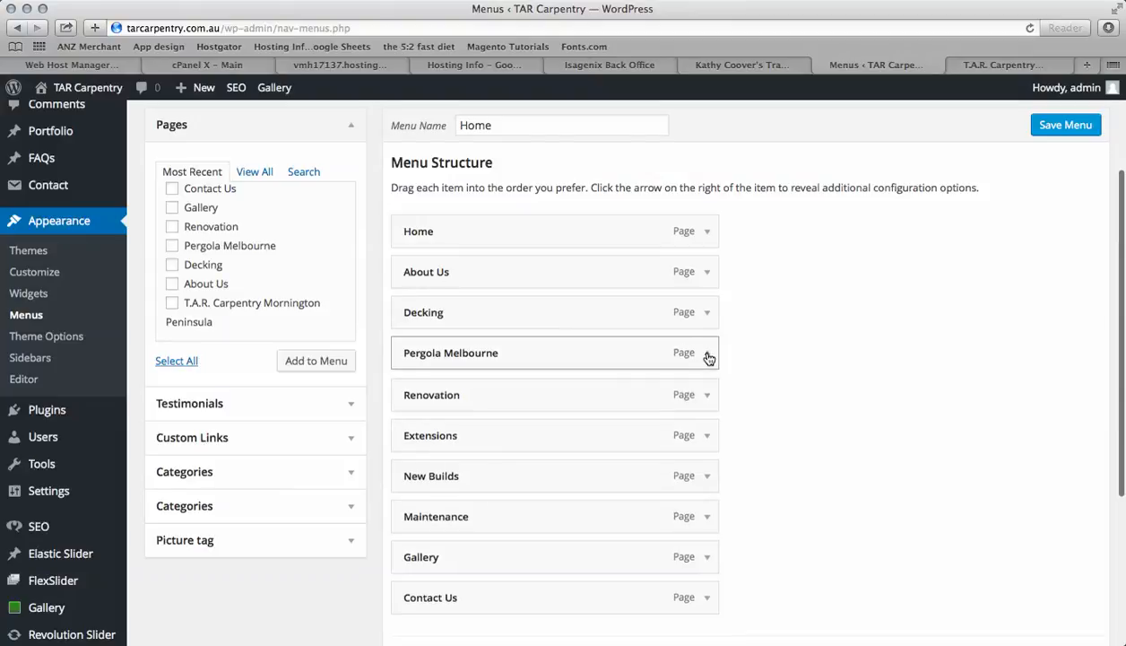
# Change the item's navigation label to Pergola and save the menu
pyautogui.click(533, 405)
pyautogui.moveTo(525, 405); pyautogui.dragTo(448, 406)
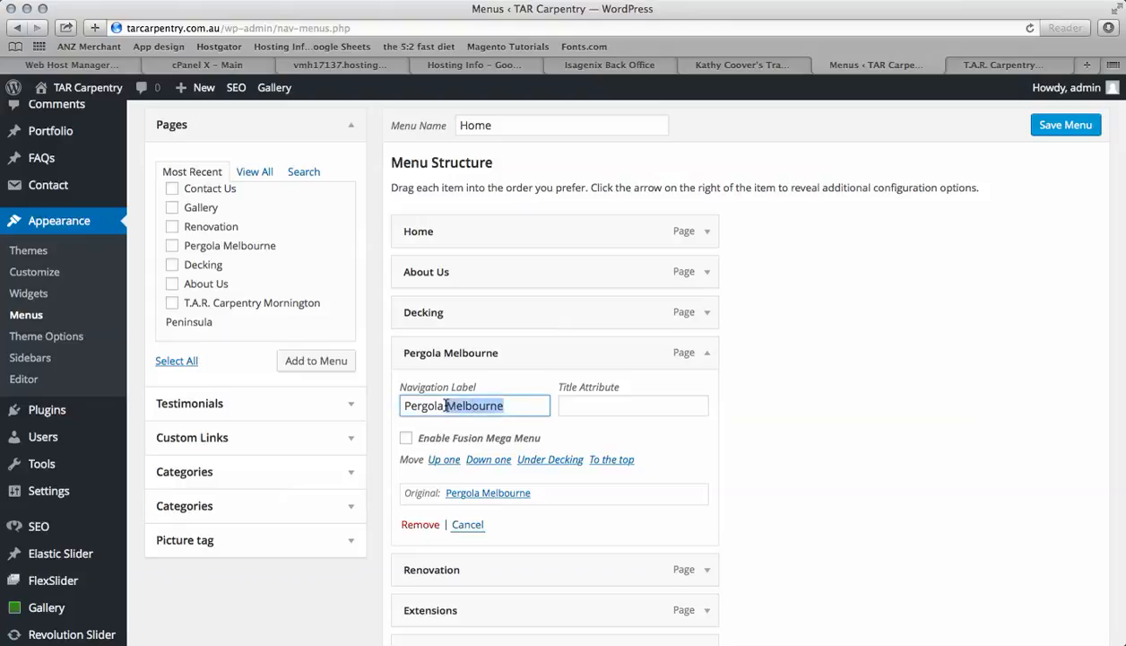
pyautogui.press('BackSpace')
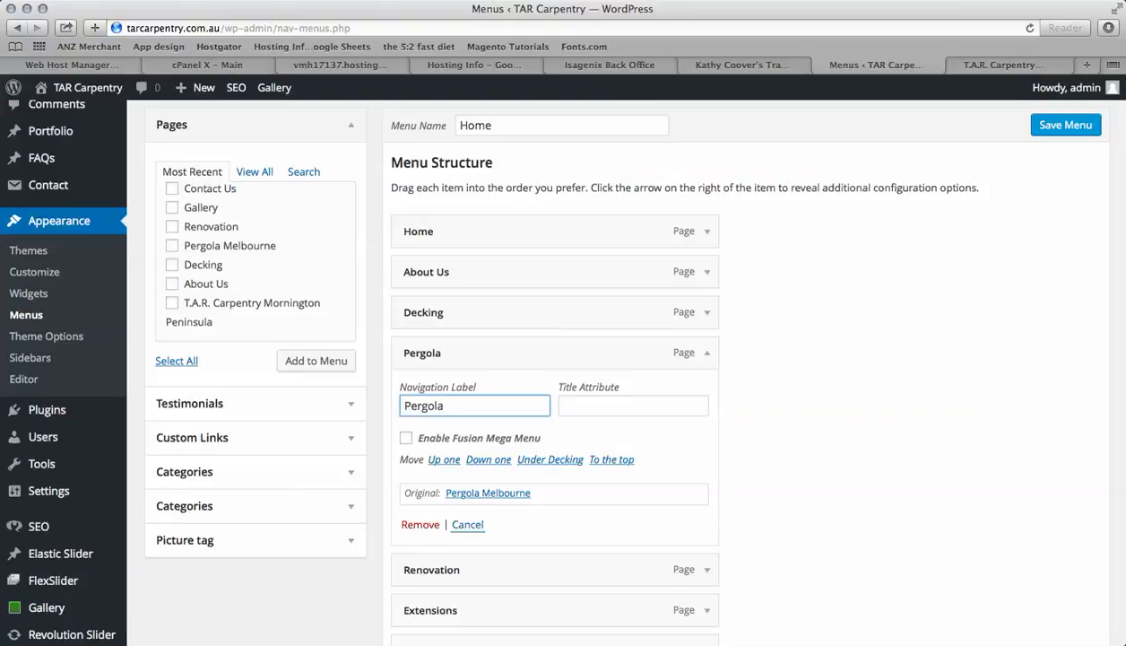
pyautogui.click(850, 397)
pyautogui.scroll(2, 852, 397)
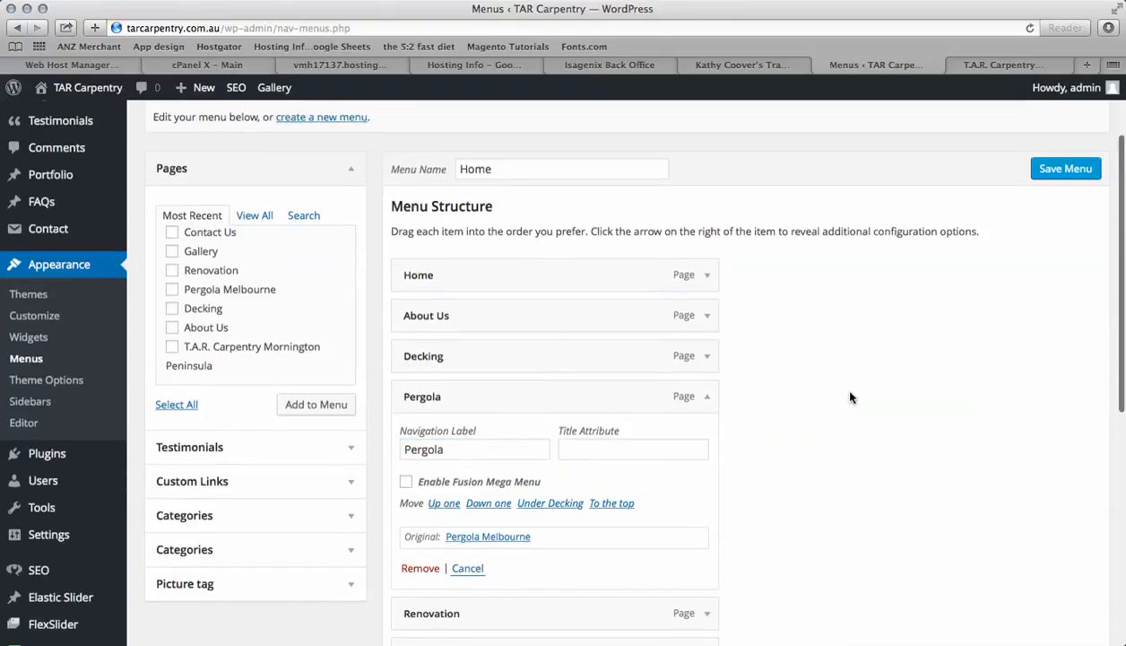
pyautogui.click(1058, 174)
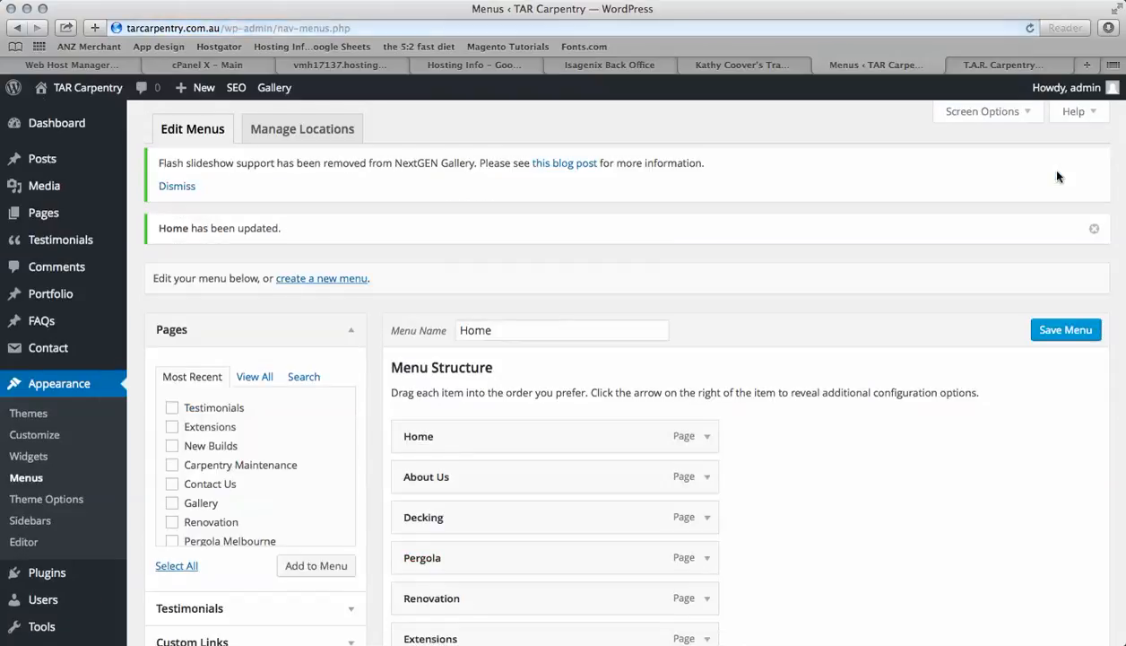
# Reload the live site to check the updated navigation menu
pyautogui.click(1021, 68)
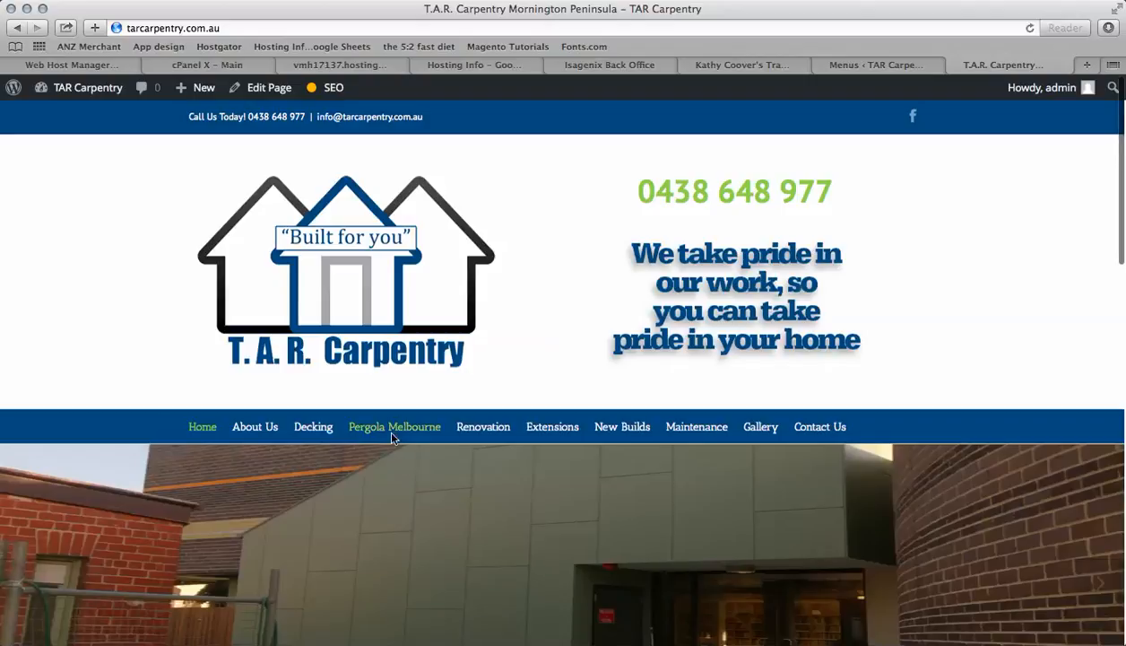
pyautogui.click(1028, 28)
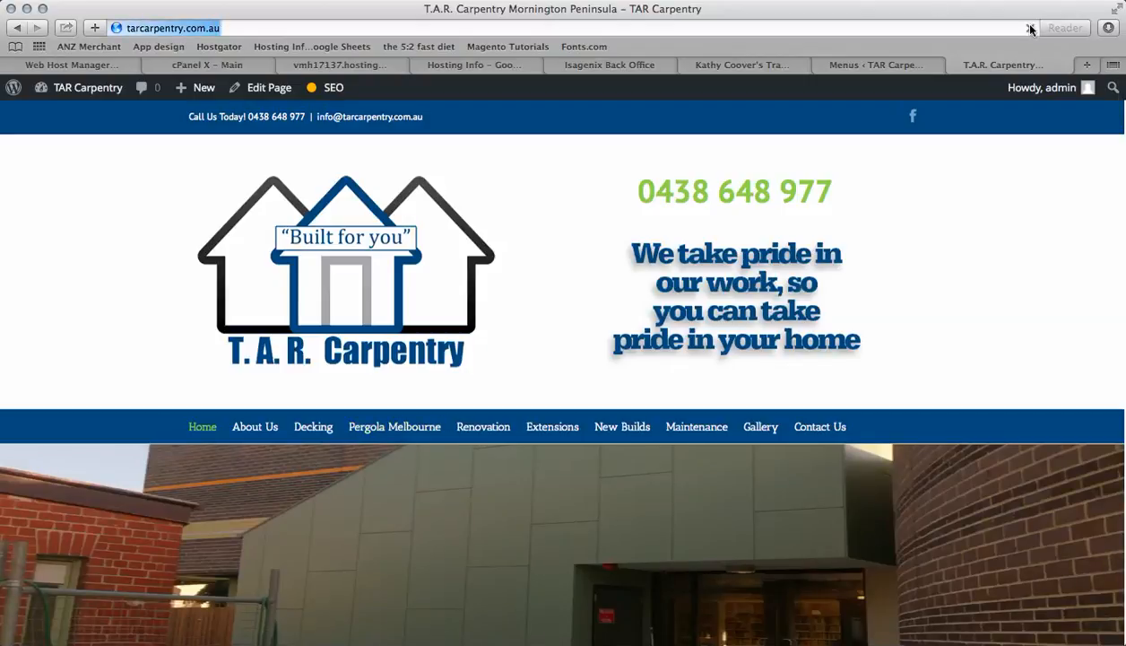
pyautogui.click(1031, 28)
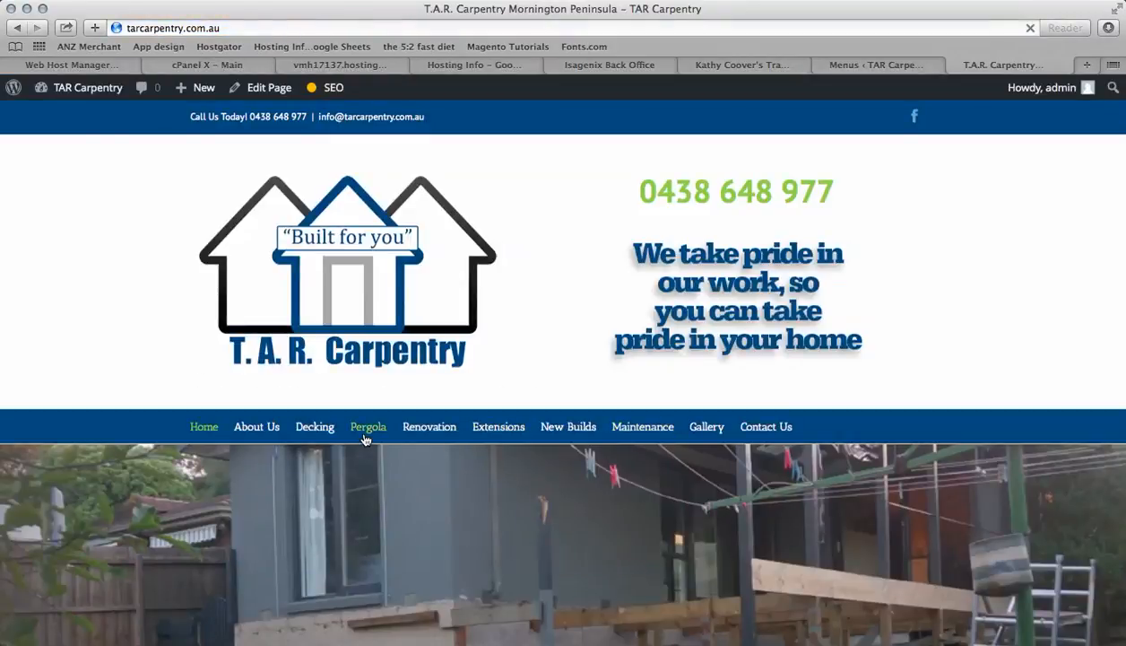
# Nest Pergola, Renovation and Extensions as sub-items under Decking and save the menu
pyautogui.click(866, 65)
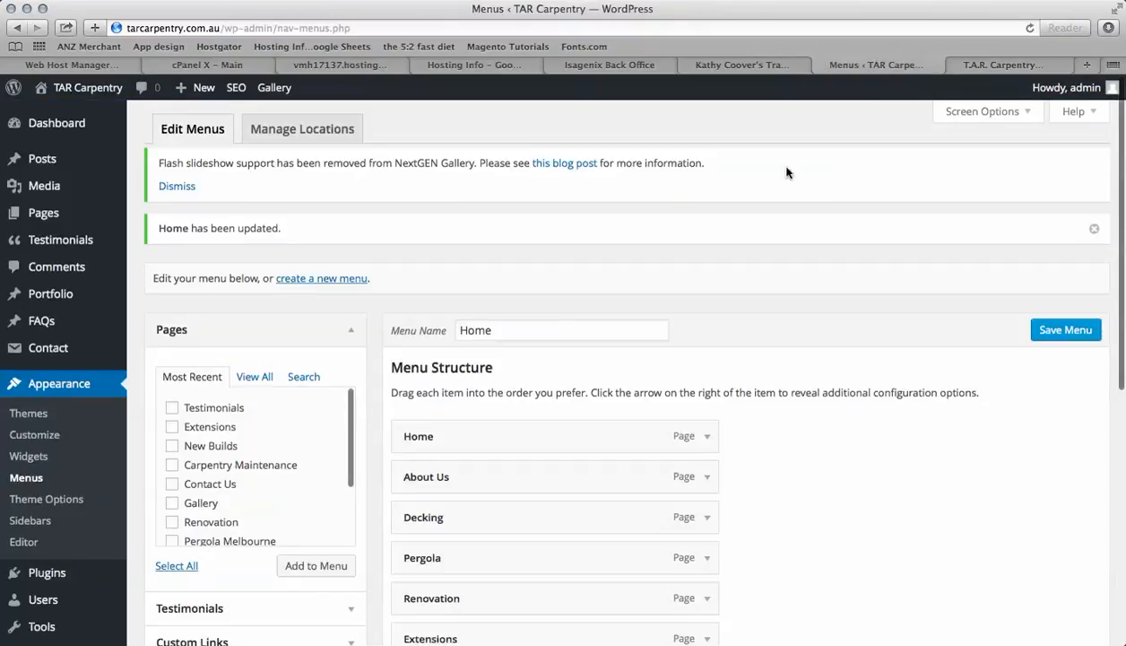
pyautogui.scroll(-5, 726, 464)
pyautogui.scroll(-1, 830, 434)
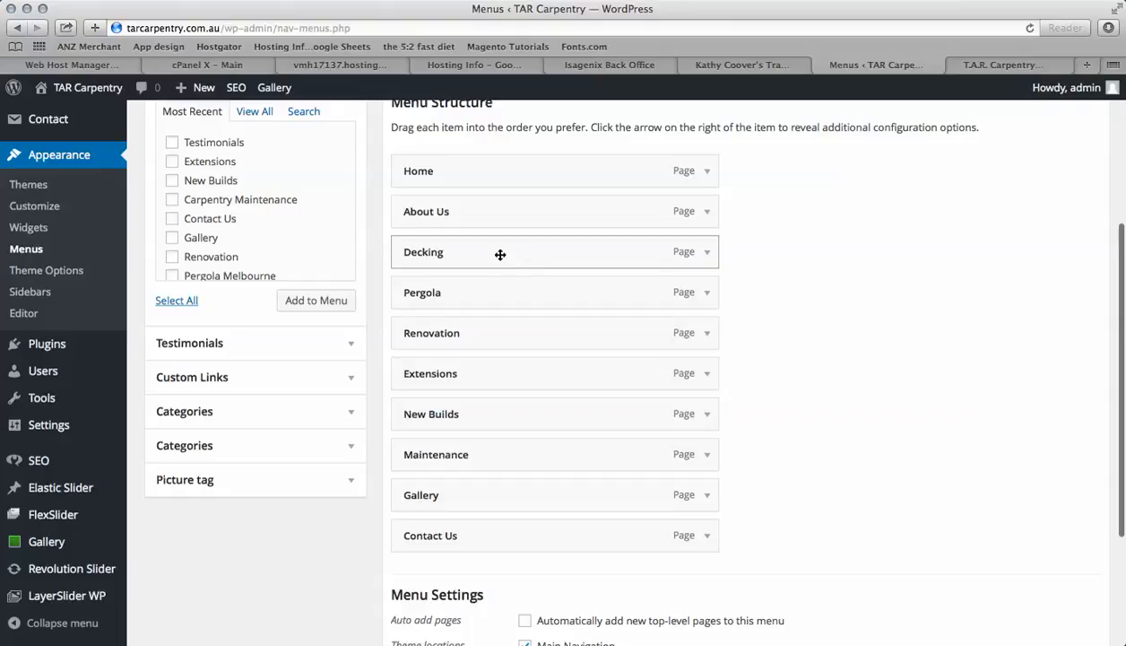
pyautogui.moveTo(487, 294); pyautogui.dragTo(508, 329)
pyautogui.moveTo(482, 366); pyautogui.dragTo(513, 367)
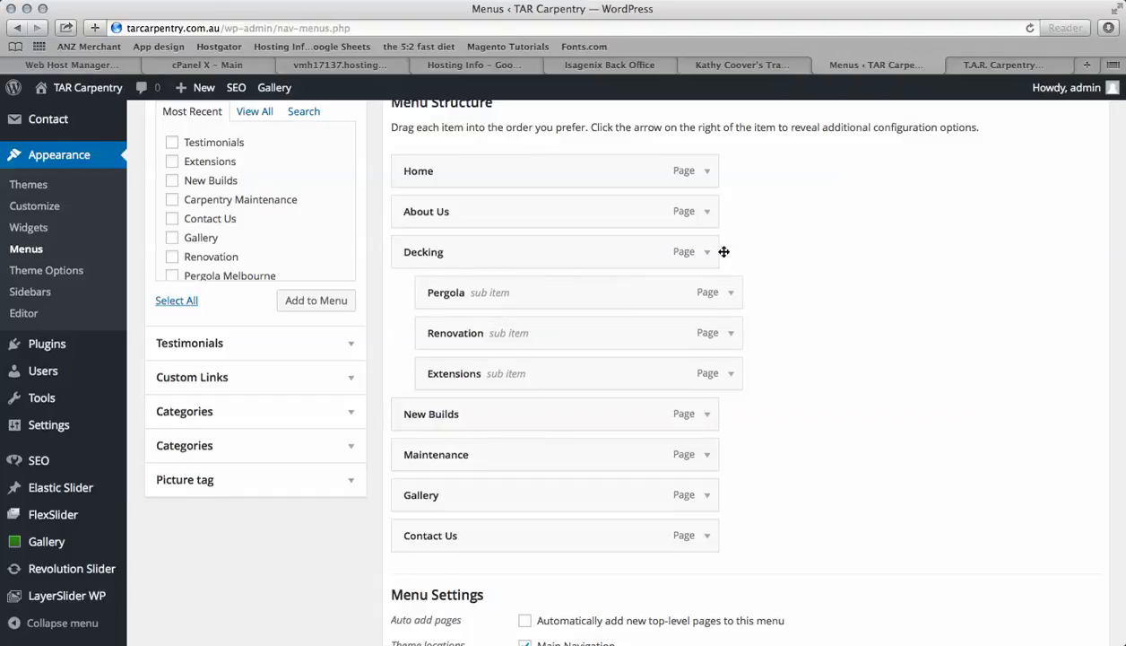
pyautogui.scroll(5, 902, 311)
pyautogui.click(1057, 311)
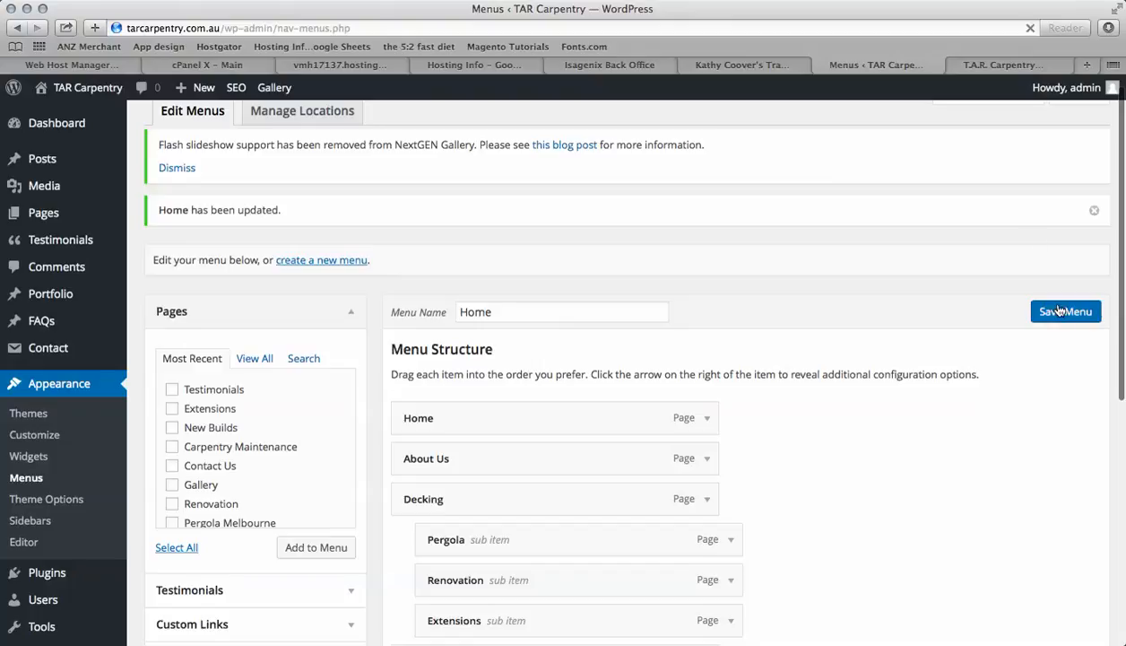
# Reload the live site and check the Decking dropdown in the navigation
pyautogui.click(1008, 68)
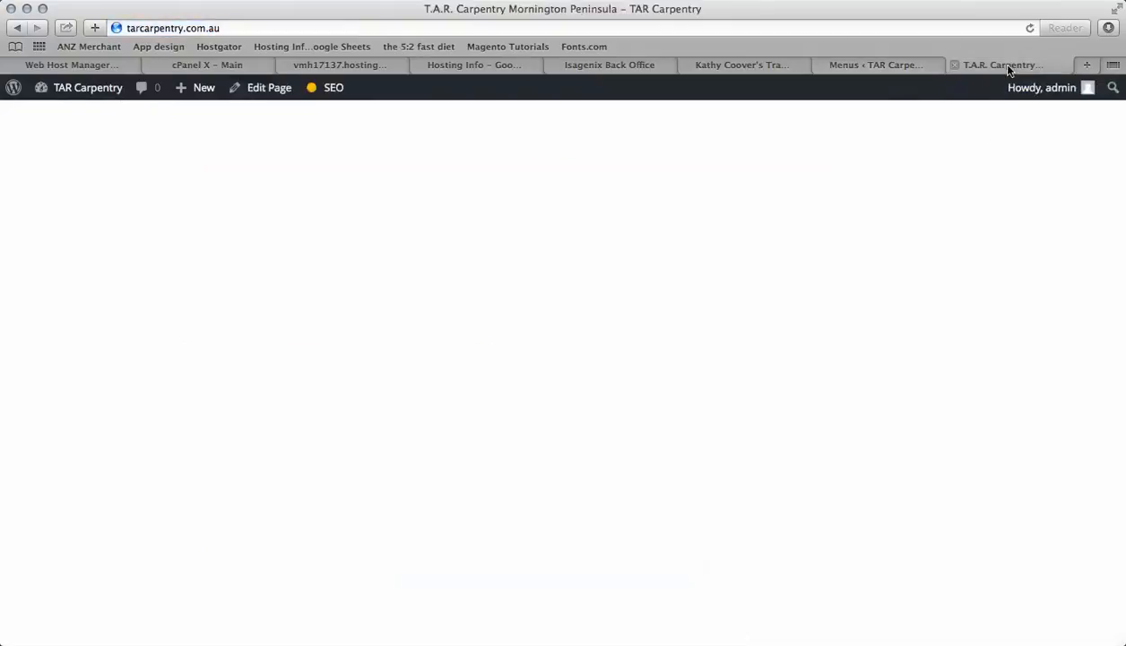
pyautogui.click(1028, 30)
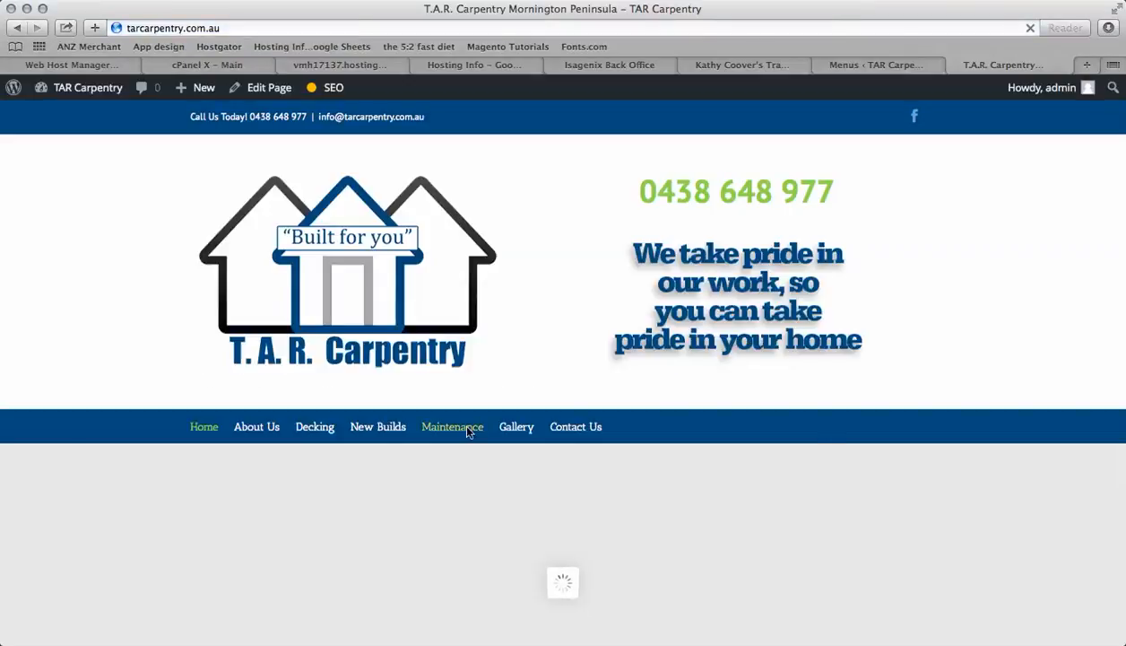
pyautogui.moveTo(321, 434)
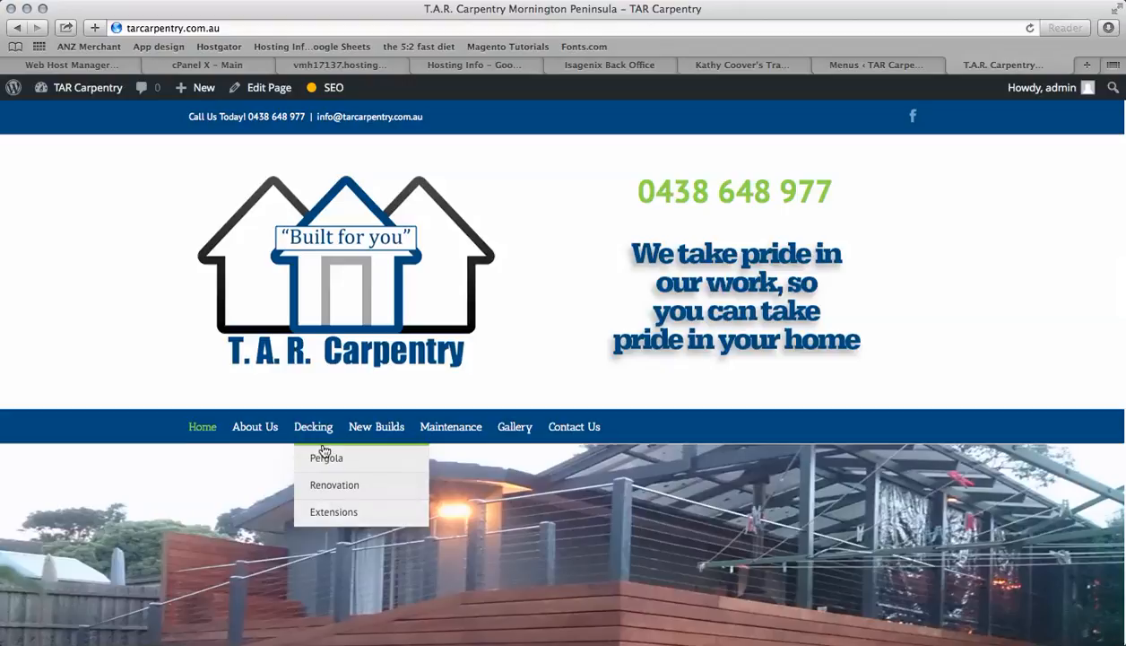
# Back in the menu editor, un-nest Pergola, Renovation and Extensions so they become top-level items again
pyautogui.click(864, 63)
pyautogui.scroll(-3, 523, 533)
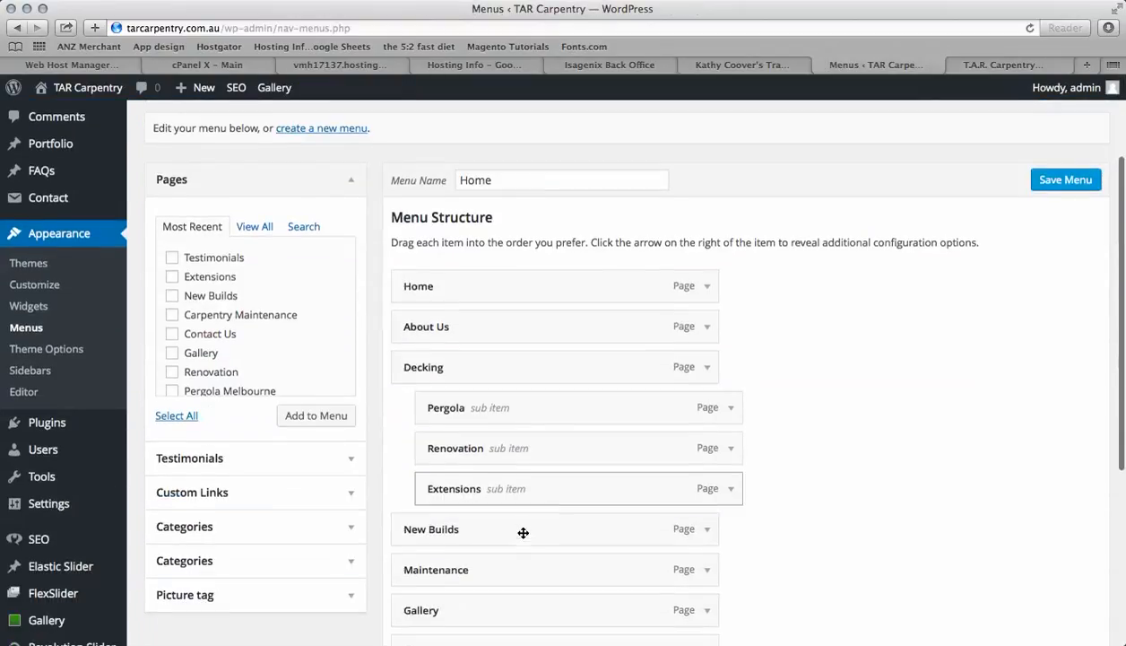
pyautogui.moveTo(535, 406)
pyautogui.mouseDown()
pyautogui.moveTo(472, 405)
pyautogui.moveTo(475, 380)
pyautogui.moveTo(452, 434)
pyautogui.moveTo(516, 404)
pyautogui.moveTo(473, 403)
pyautogui.moveTo(488, 372)
pyautogui.moveTo(481, 357)
pyautogui.moveTo(485, 407)
pyautogui.moveTo(475, 407)
pyautogui.moveTo(503, 405)
pyautogui.moveTo(448, 413)
pyautogui.moveTo(541, 407)
pyautogui.mouseUp()
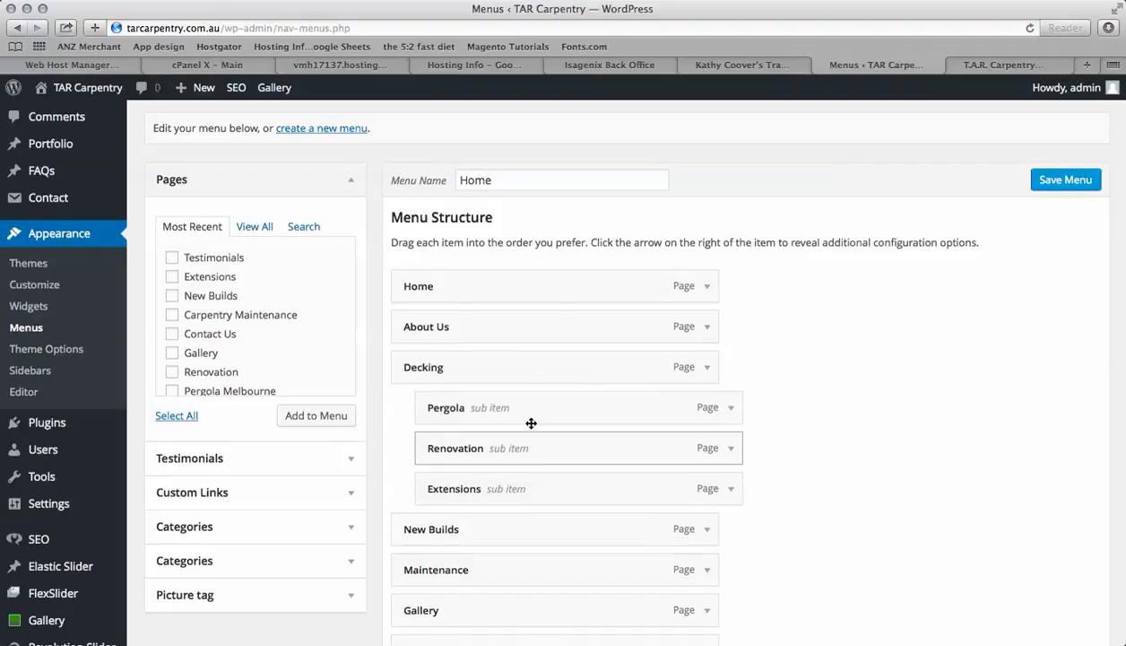
pyautogui.moveTo(534, 414); pyautogui.dragTo(507, 475)
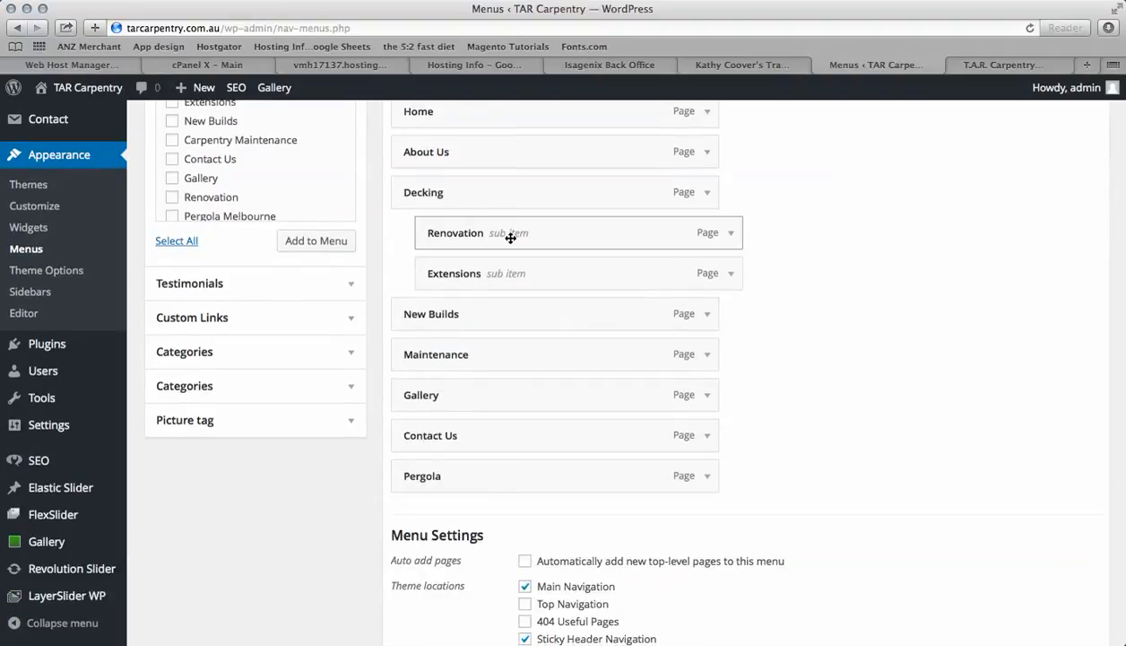
pyautogui.moveTo(510, 237); pyautogui.dragTo(494, 482)
pyautogui.moveTo(519, 230); pyautogui.dragTo(494, 474)
pyautogui.moveTo(484, 397); pyautogui.dragTo(485, 239)
pyautogui.moveTo(448, 436); pyautogui.dragTo(451, 274)
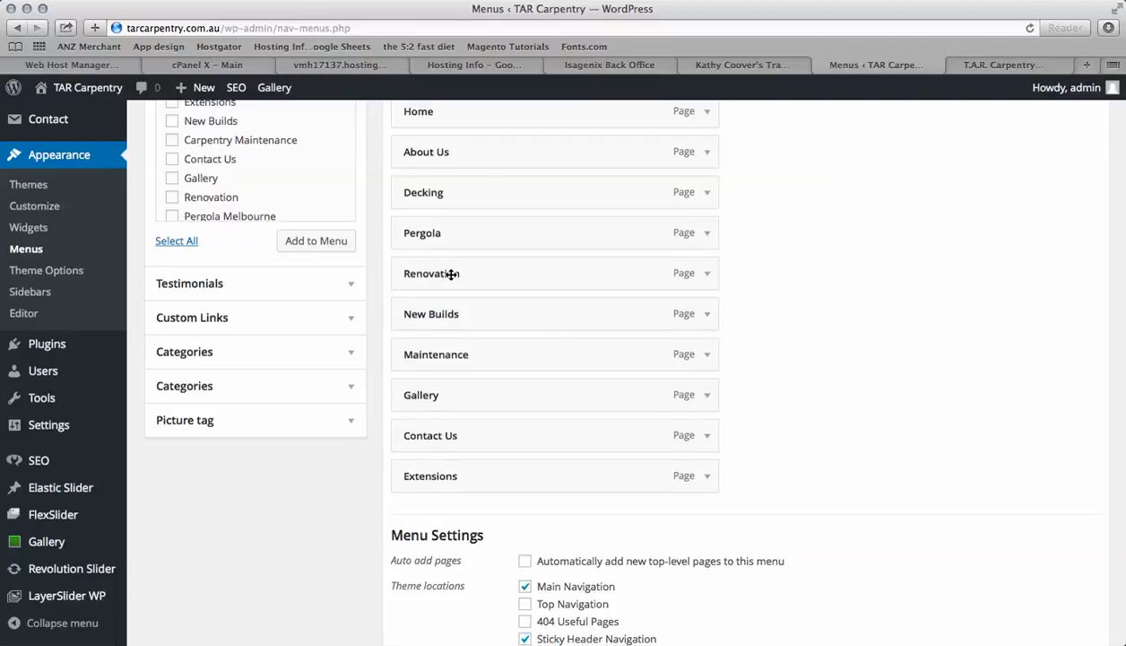
# Move Extensions directly below Pergola, above Renovation, and save the menu
pyautogui.moveTo(433, 475); pyautogui.dragTo(430, 273)
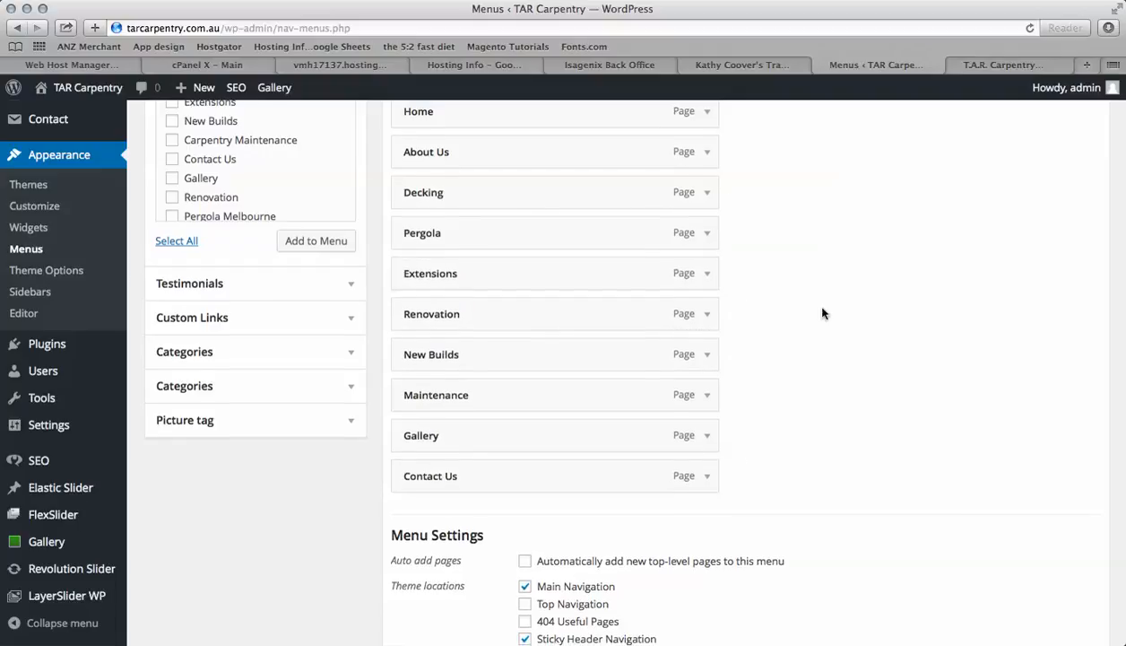
pyautogui.scroll(5, 823, 313)
pyautogui.click(1067, 331)
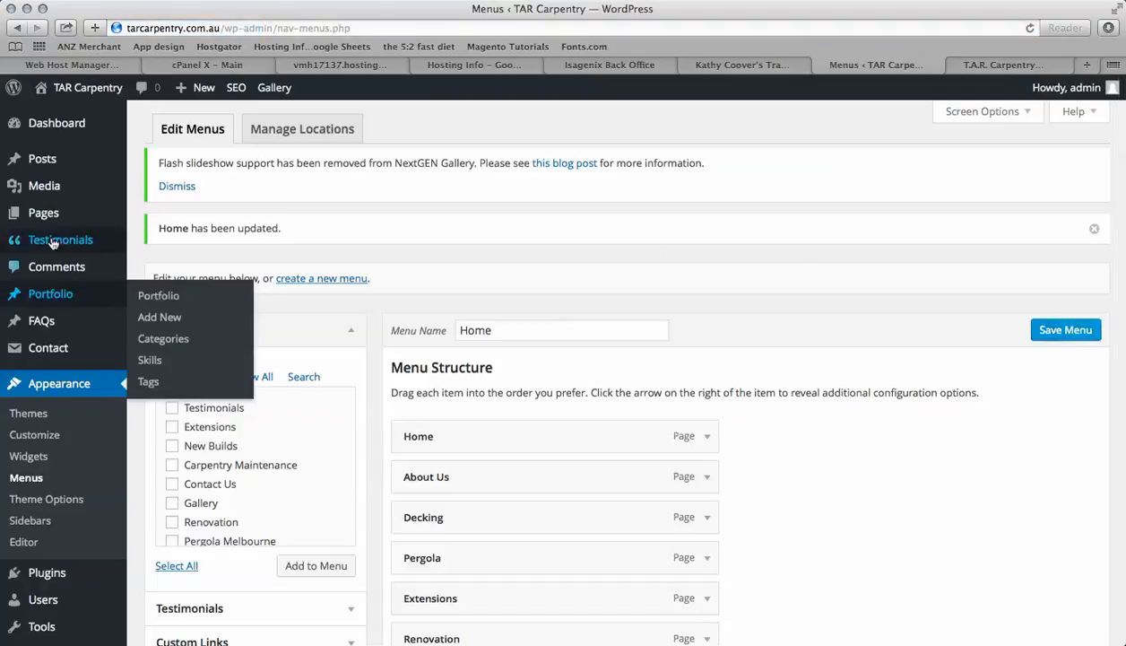
pyautogui.moveTo(52, 243)
pyautogui.click(172, 243)
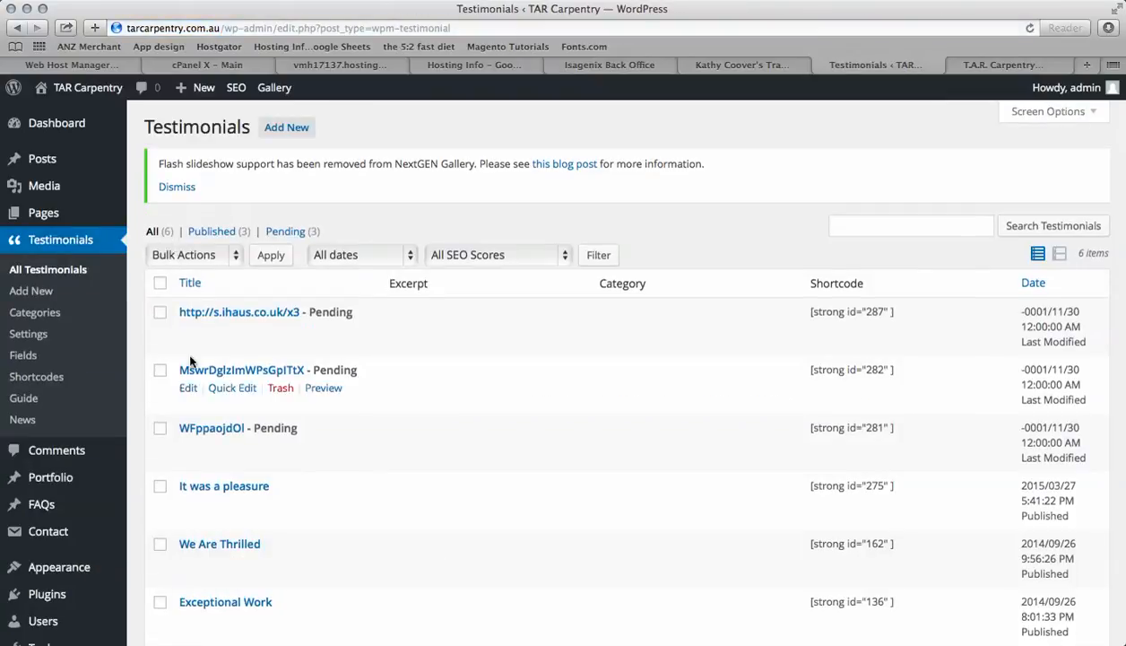
pyautogui.scroll(-5, 191, 363)
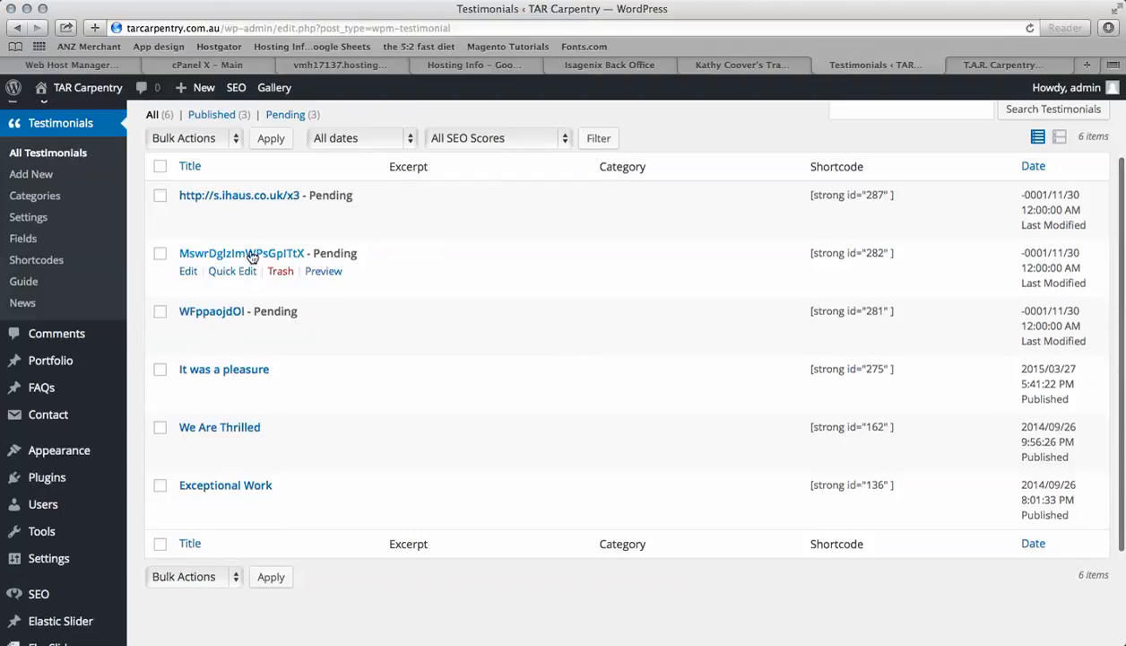
pyautogui.scroll(3, 251, 258)
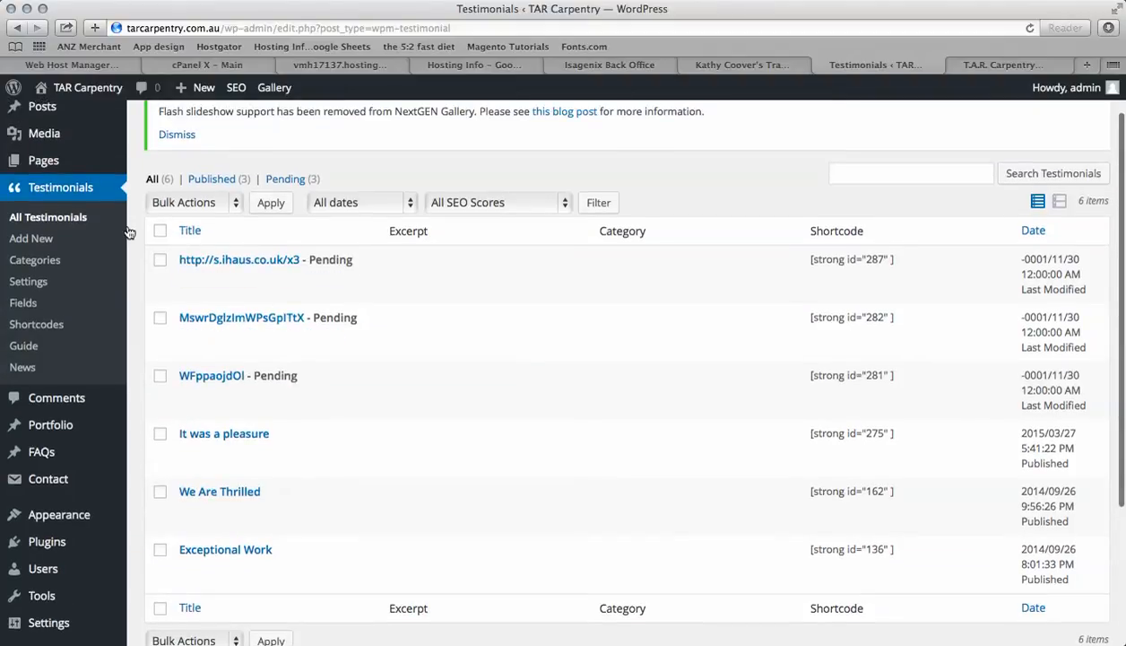
pyautogui.click(251, 266)
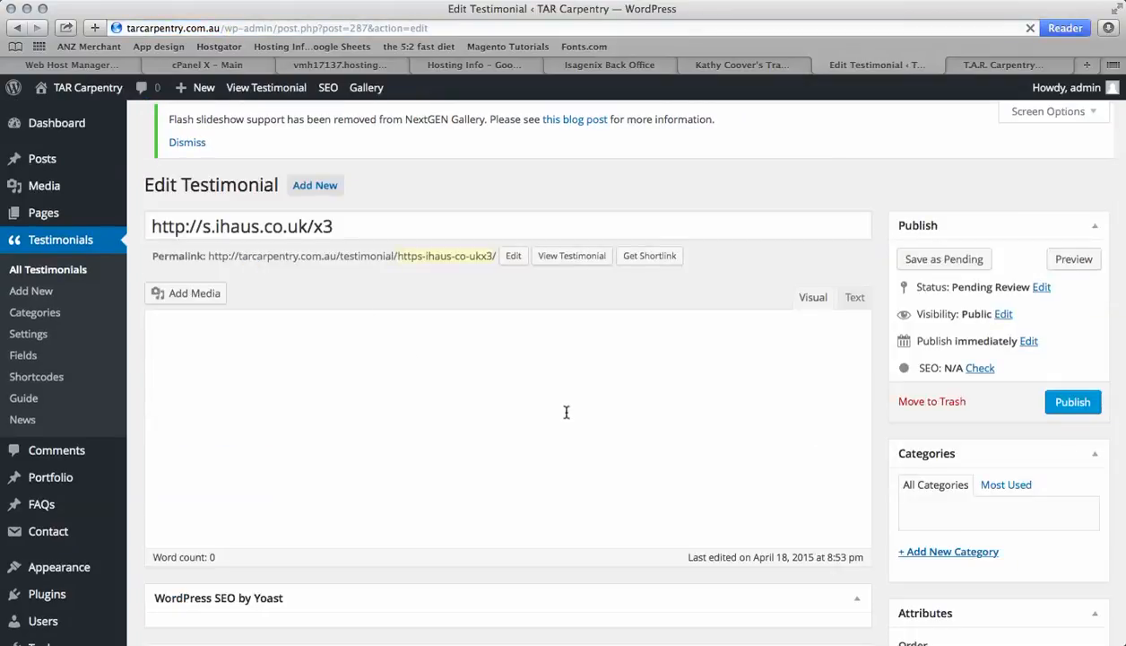
pyautogui.scroll(-2, 566, 413)
pyautogui.scroll(1, 566, 413)
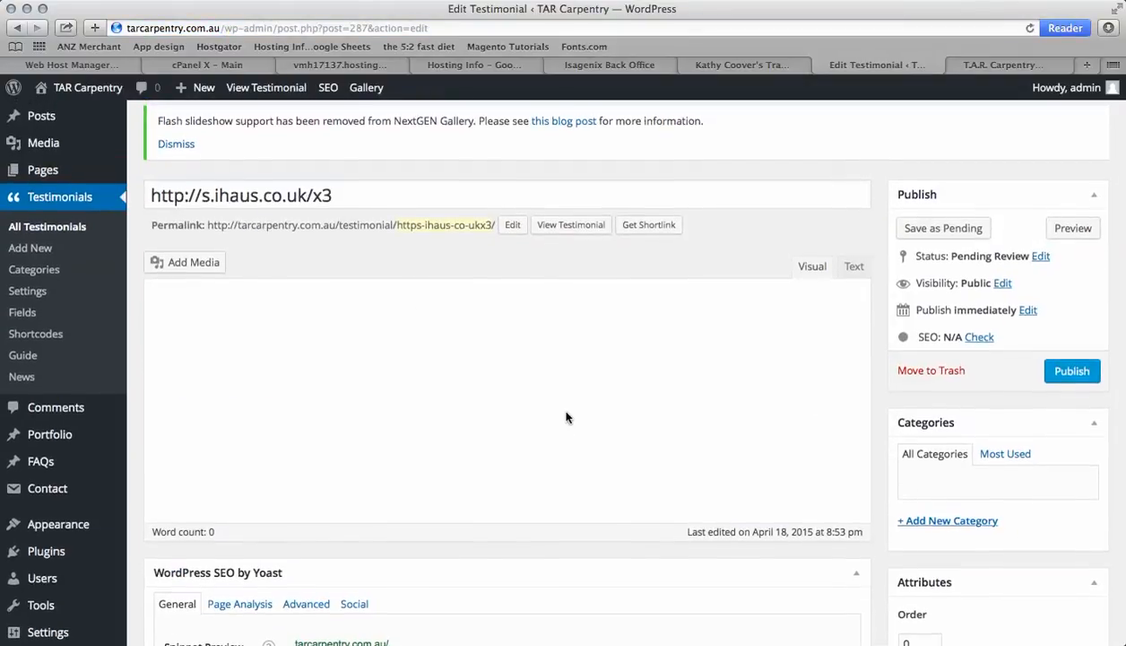
pyautogui.scroll(-1, 566, 413)
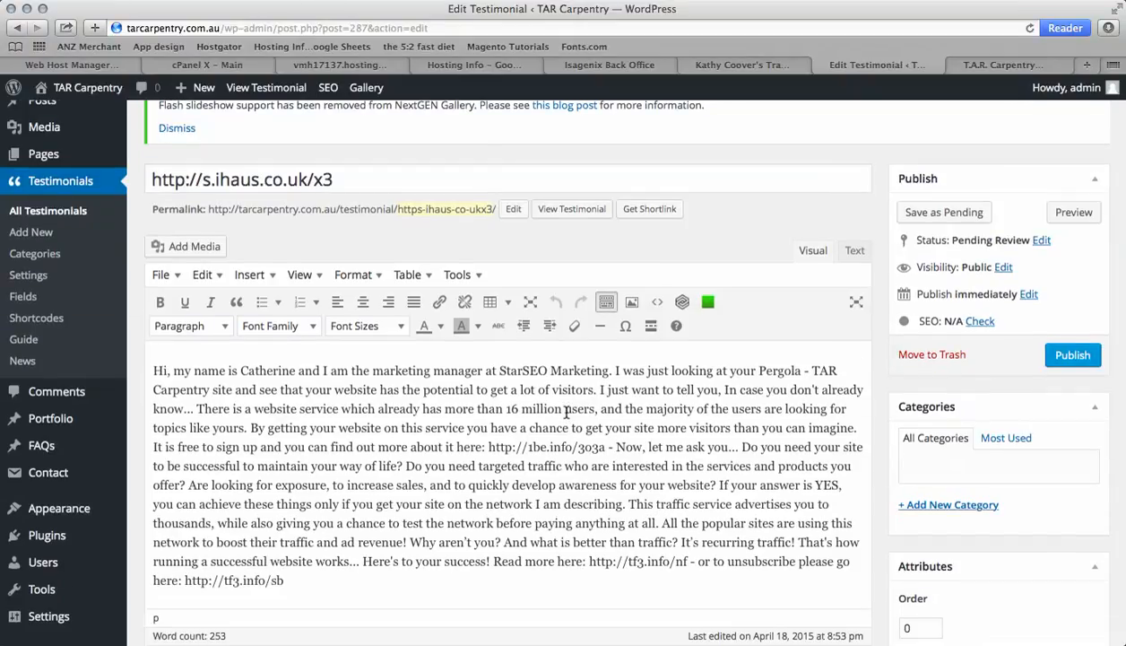
pyautogui.scroll(-1, 567, 413)
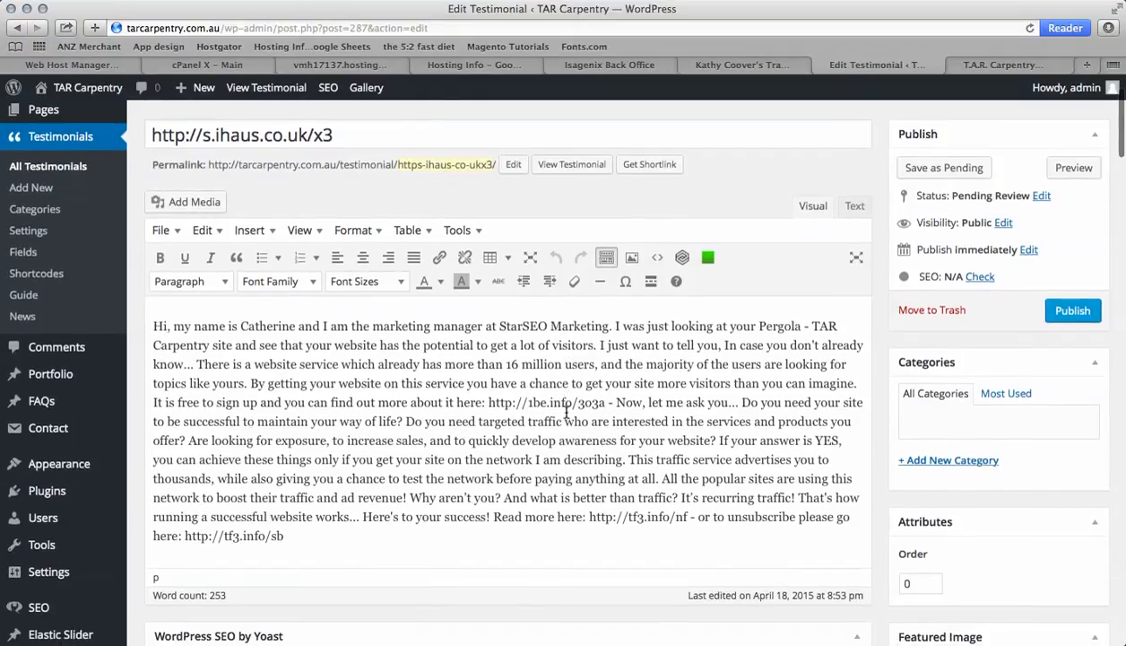
pyautogui.scroll(-1, 566, 411)
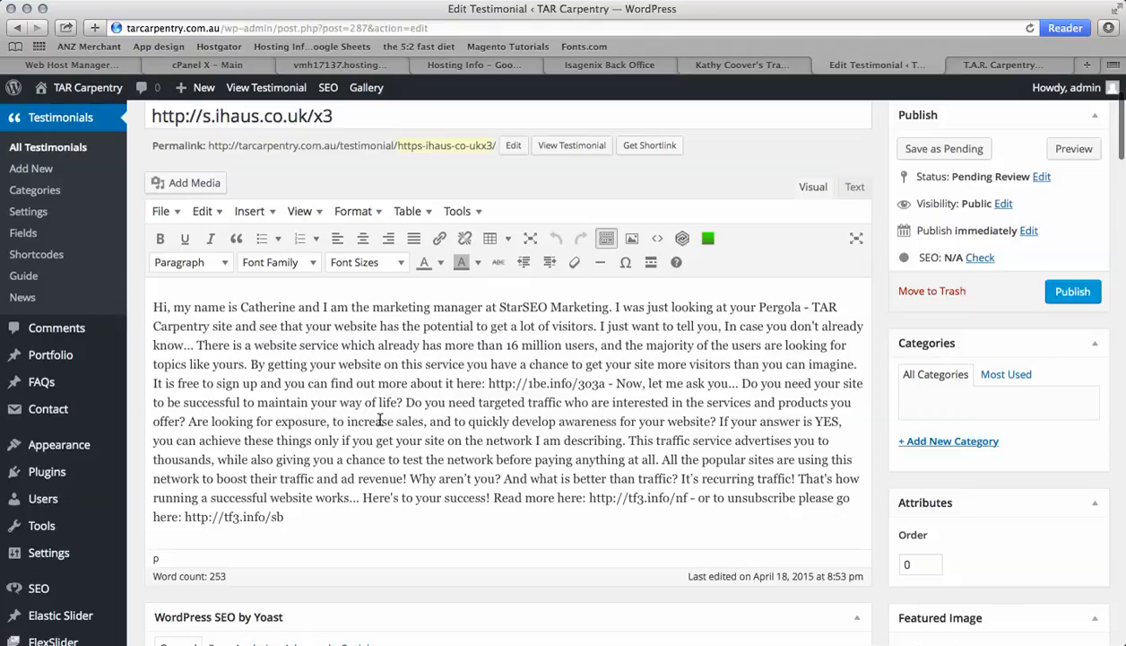
pyautogui.scroll(-2, 380, 420)
pyautogui.scroll(5, 381, 420)
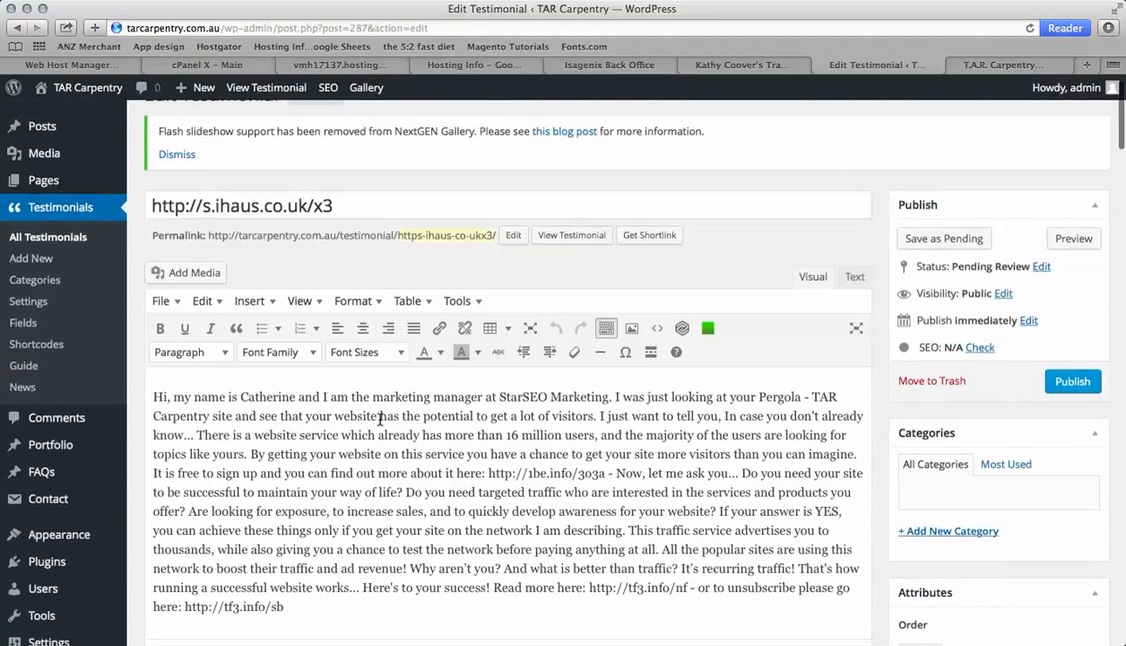
pyautogui.scroll(-2, 381, 419)
pyautogui.scroll(2, 380, 419)
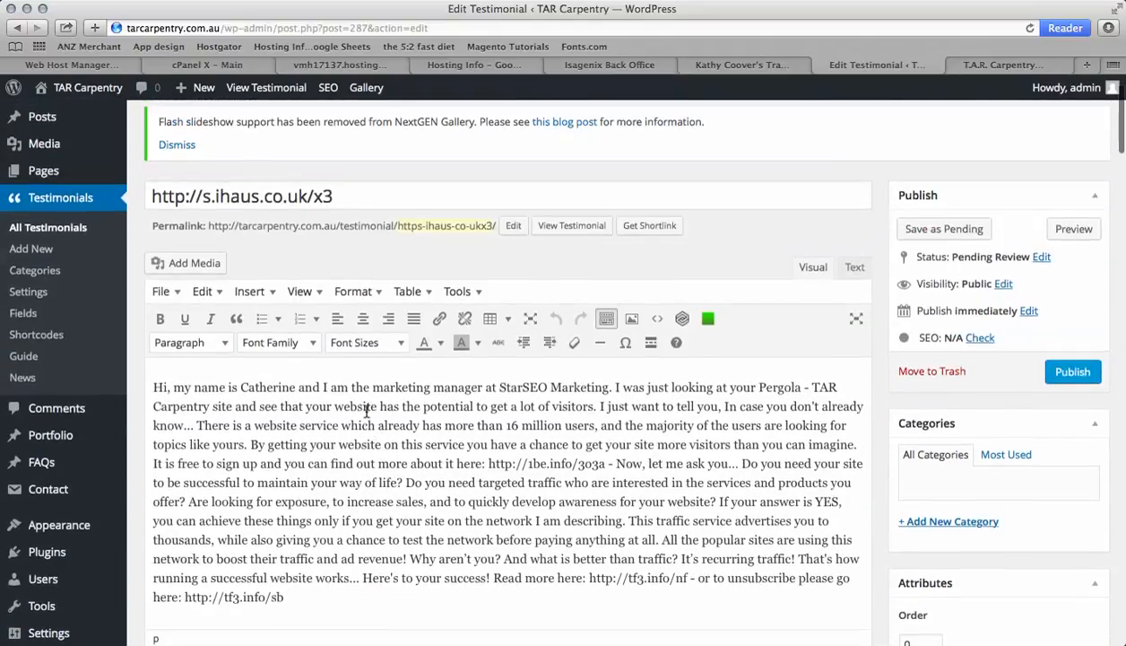
pyautogui.click(33, 231)
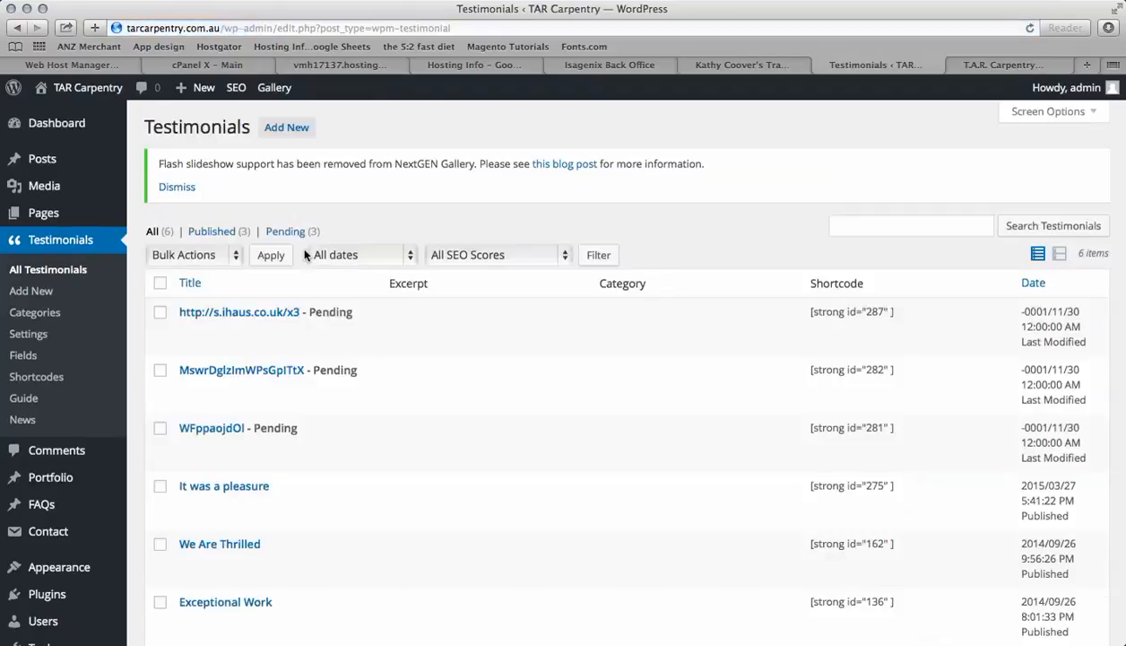
pyautogui.click(282, 330)
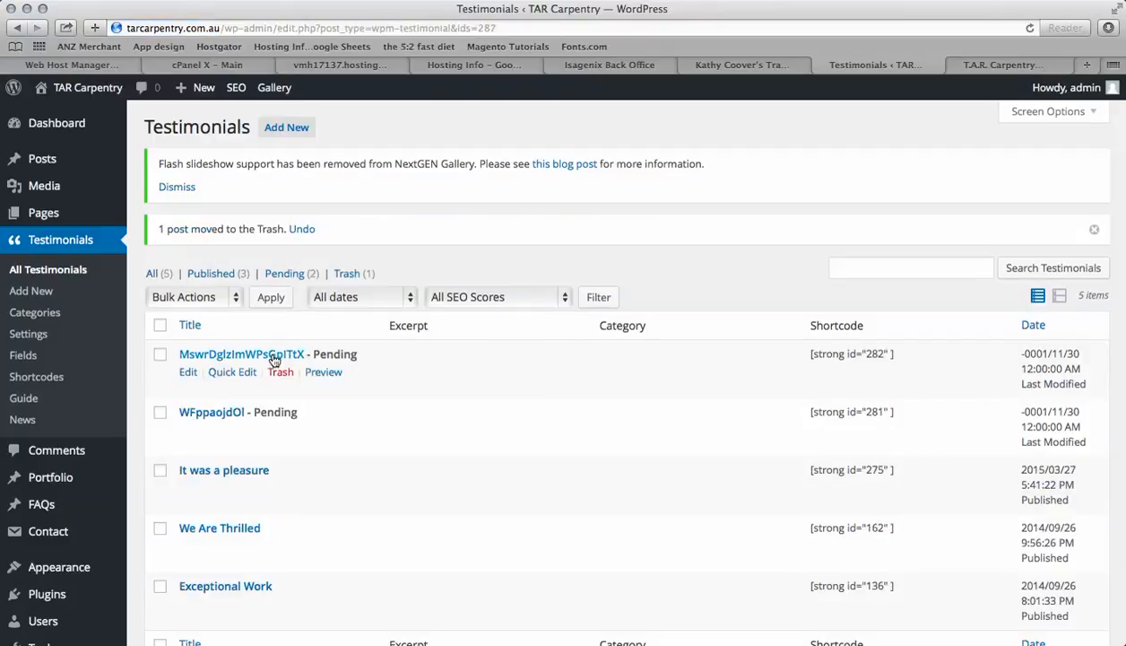
pyautogui.click(273, 357)
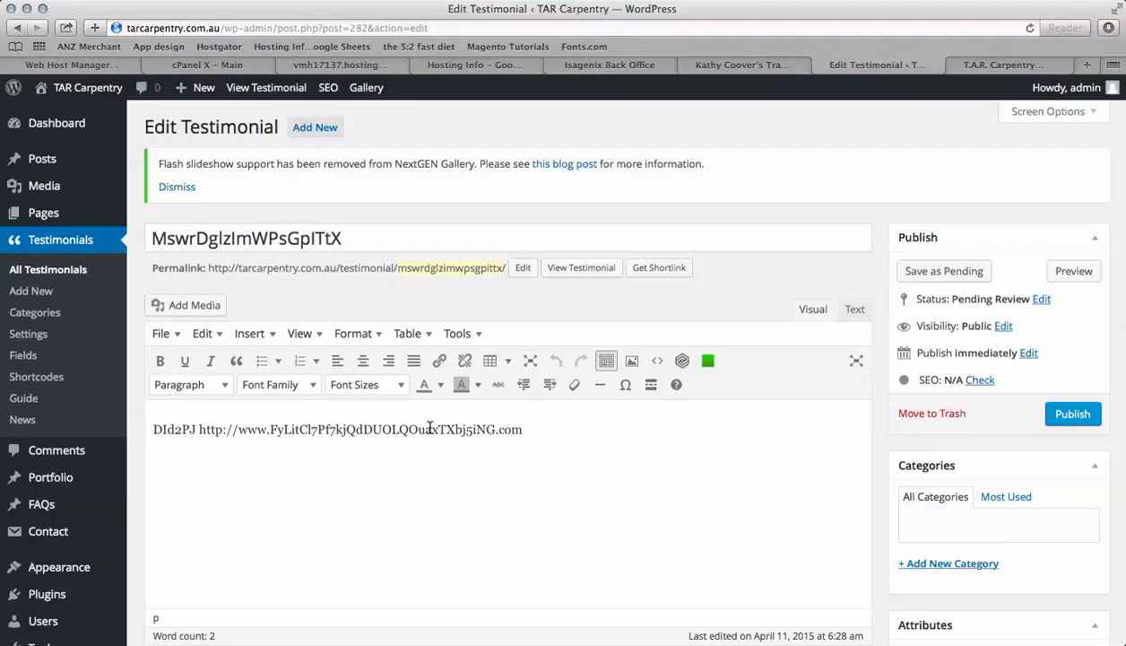
pyautogui.click(49, 271)
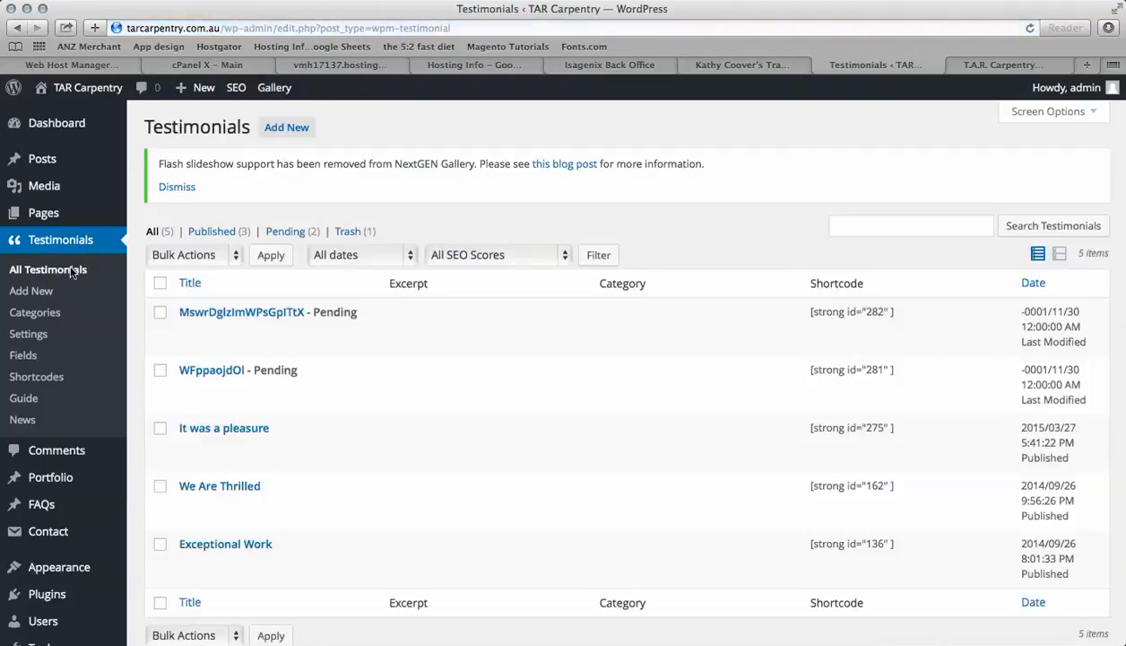
pyautogui.click(282, 330)
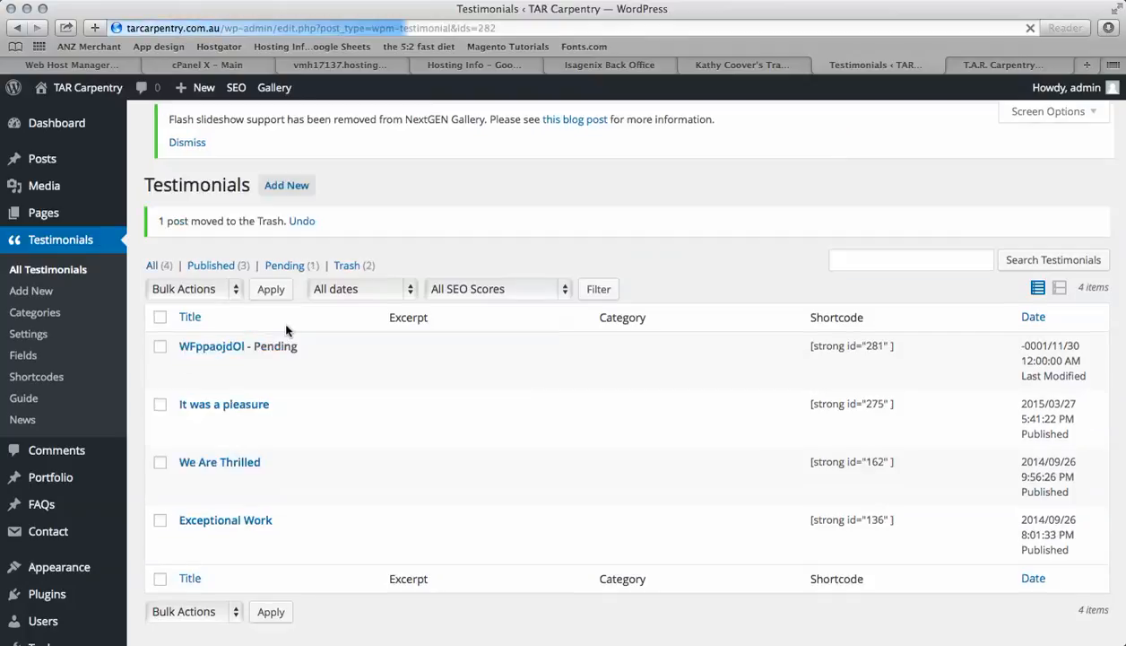
pyautogui.click(281, 373)
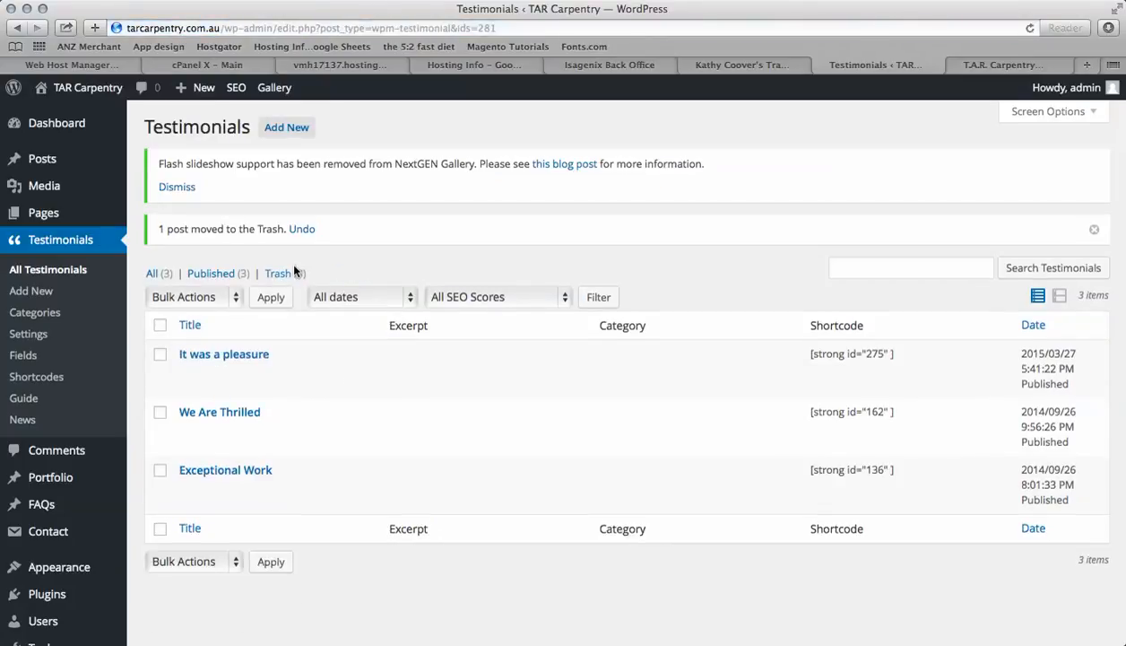
# Open the testimonials Trash and empty it to permanently delete the spam entries
pyautogui.click(281, 274)
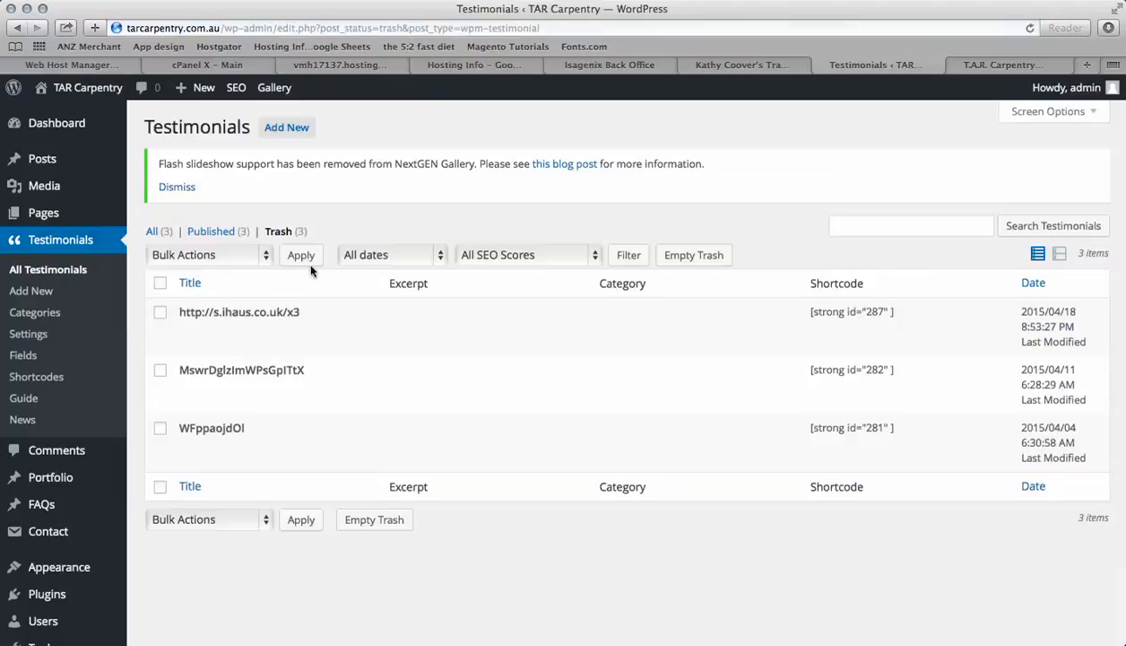
pyautogui.click(687, 257)
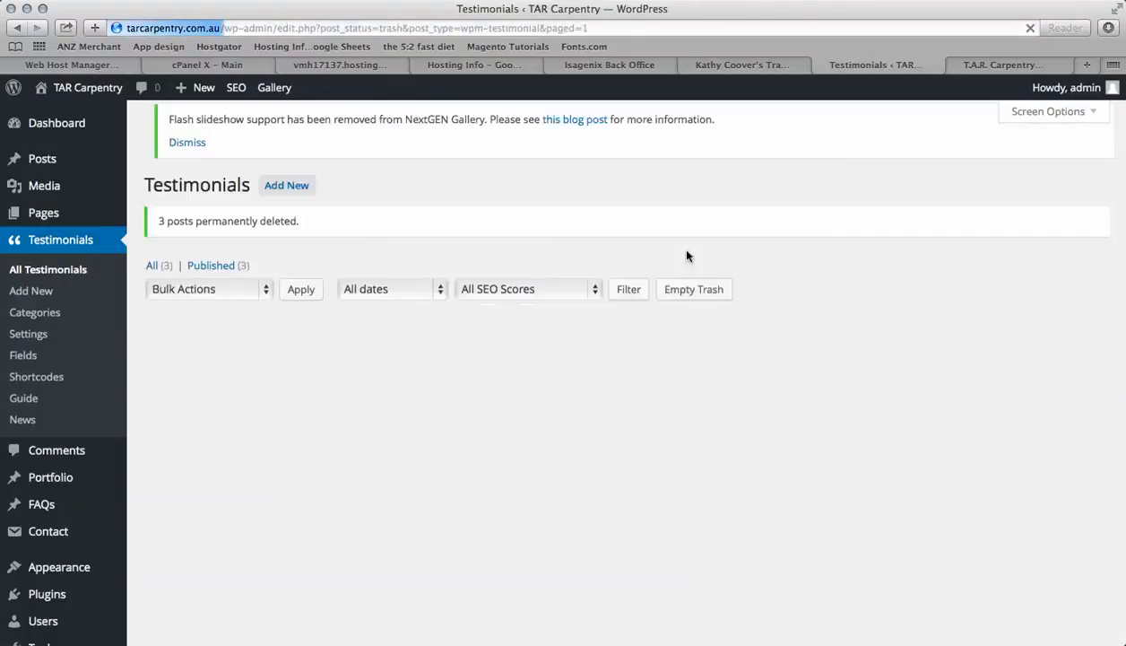
# Open the Testimonial Settings and review the General and Form tab options, including notifications and spam control
pyautogui.click(34, 336)
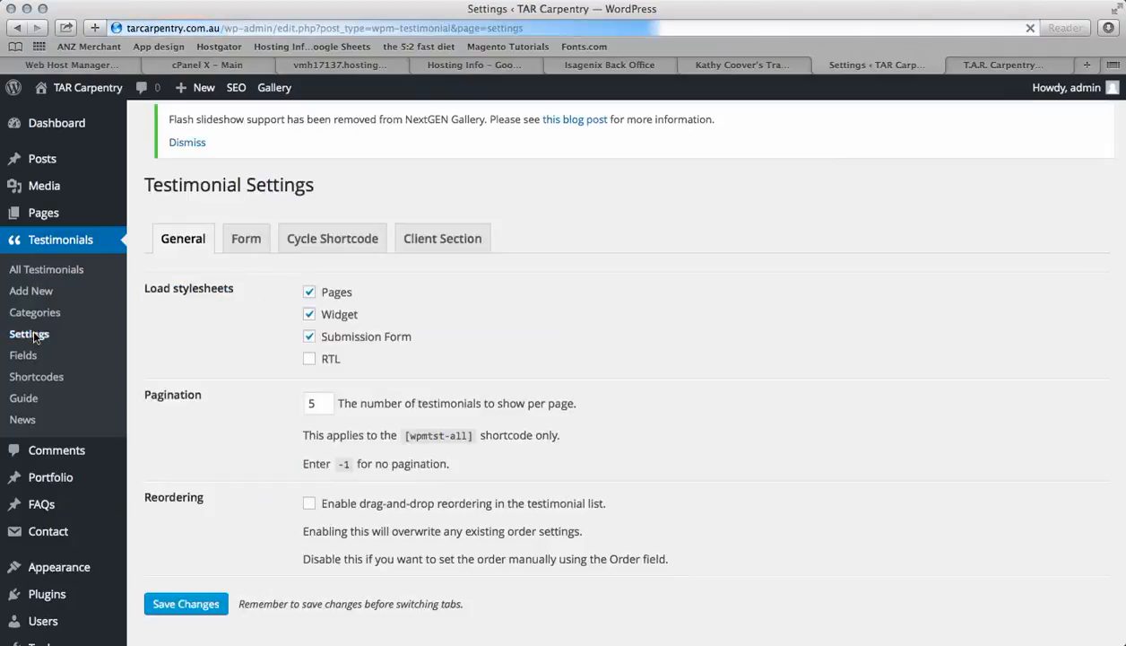
pyautogui.scroll(-3, 248, 395)
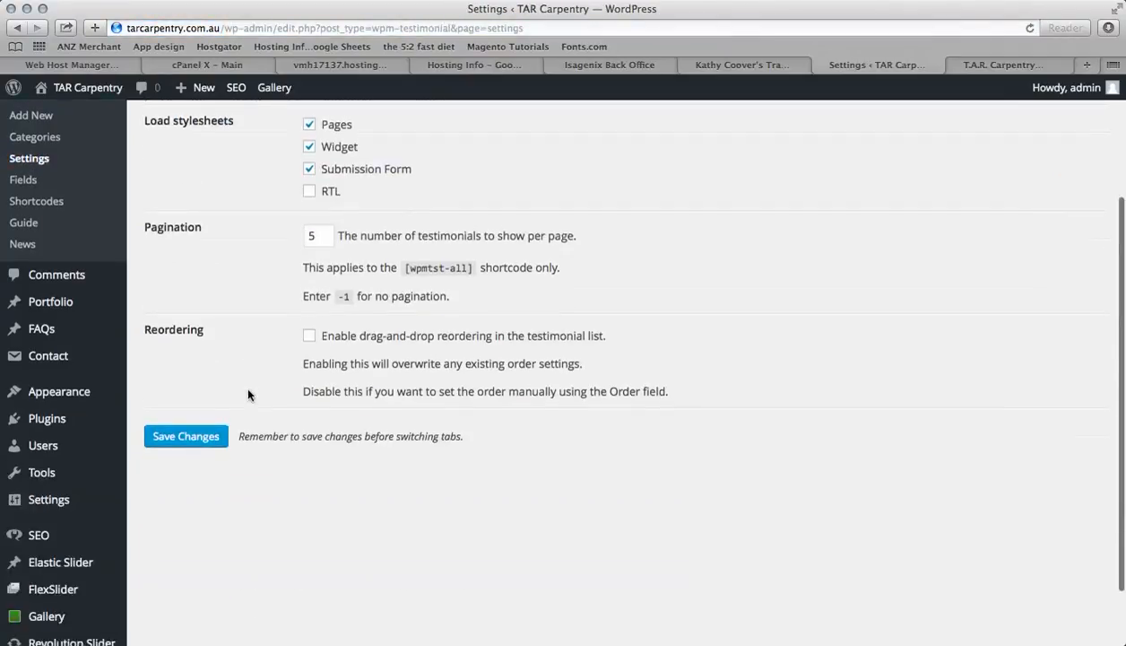
pyautogui.scroll(3, 249, 395)
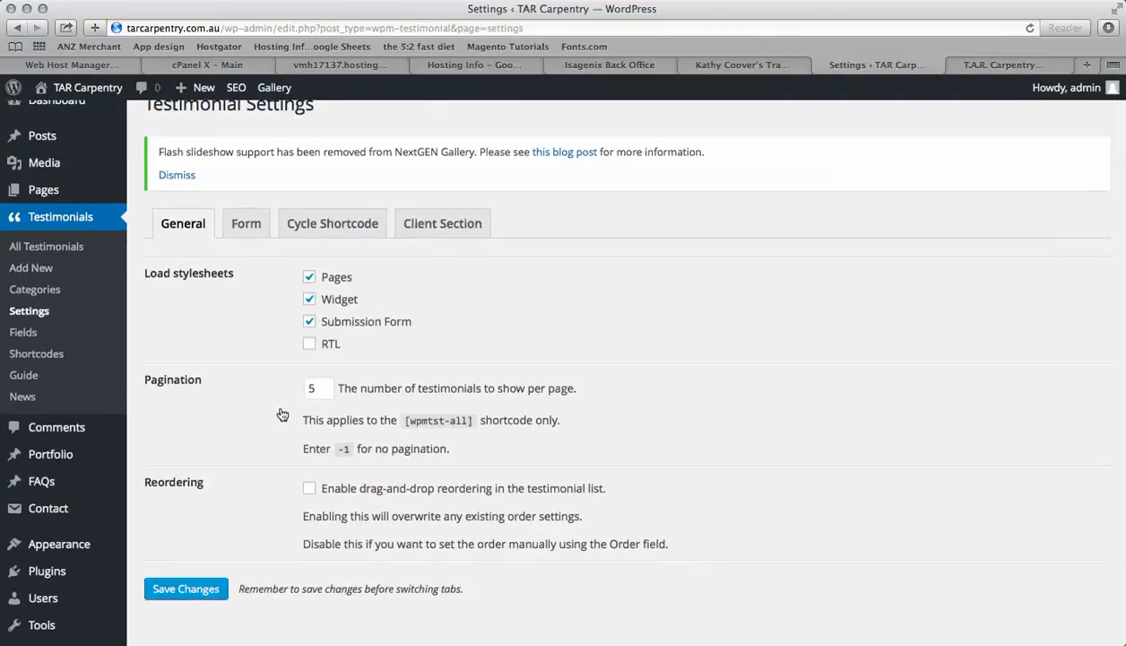
pyautogui.click(250, 233)
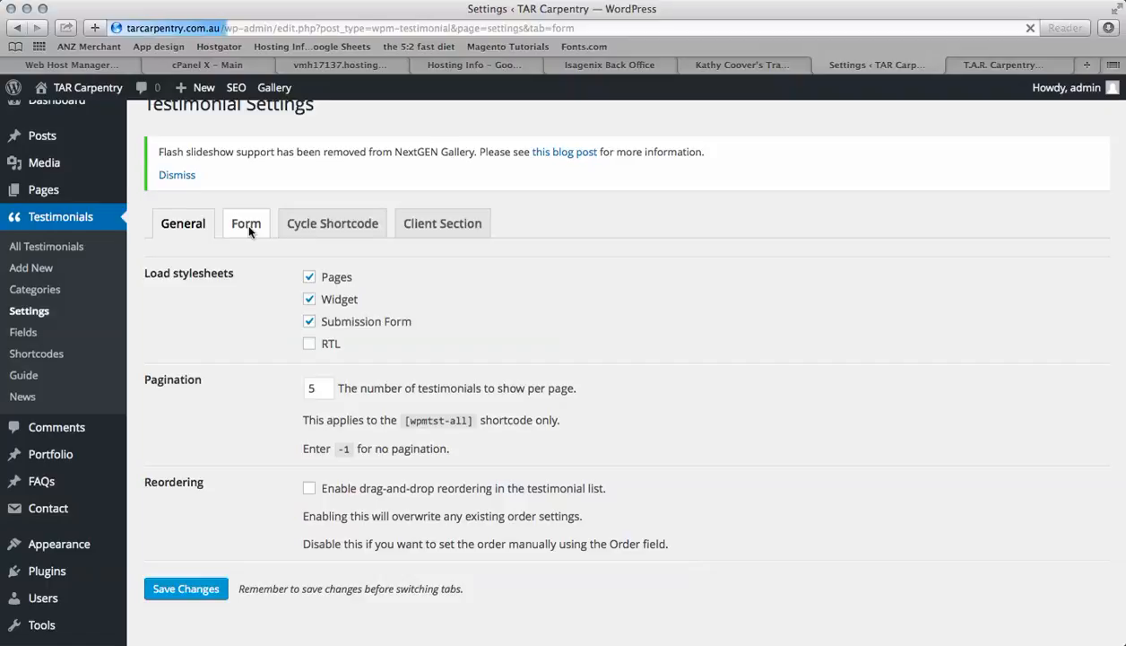
pyautogui.scroll(-10, 271, 383)
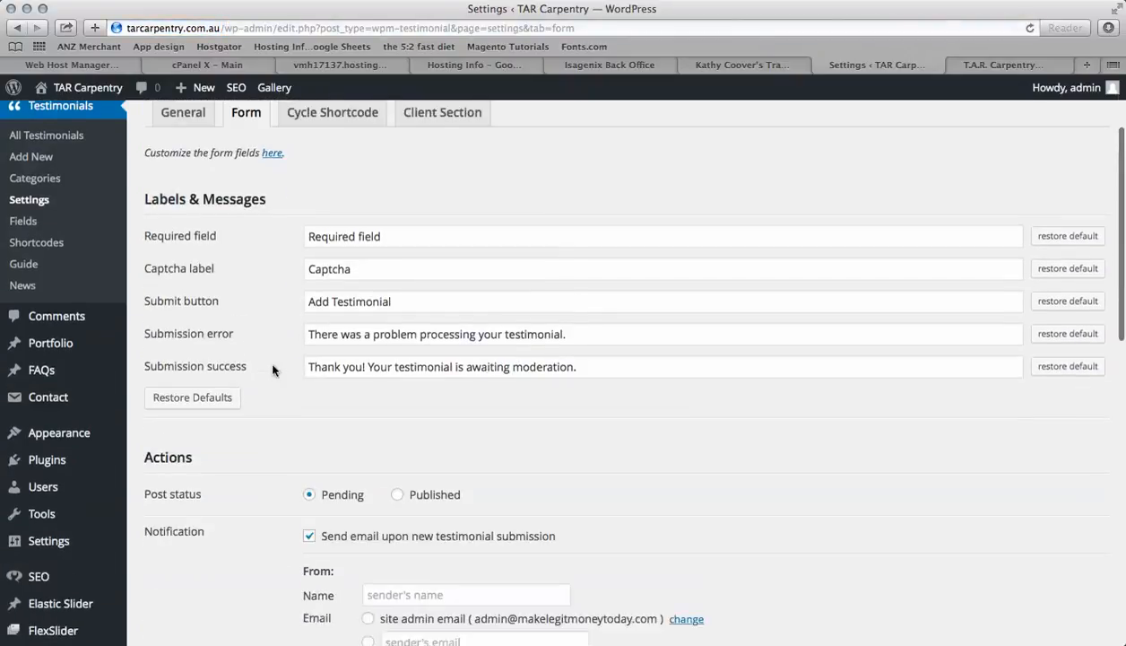
pyautogui.scroll(-1, 273, 369)
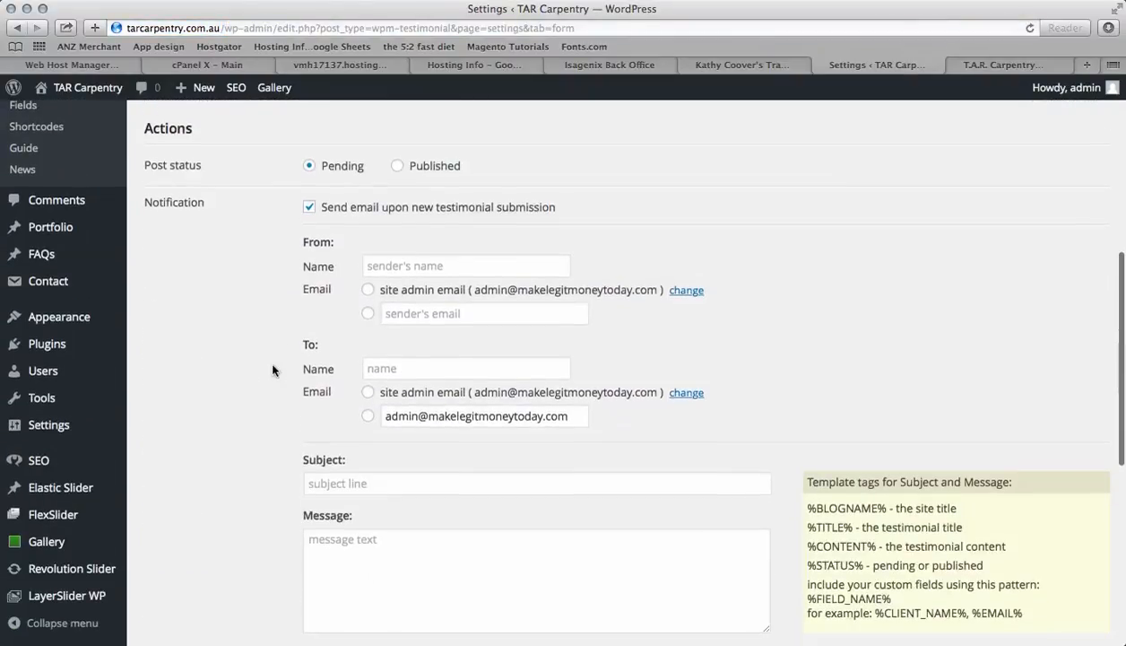
pyautogui.scroll(3, 273, 370)
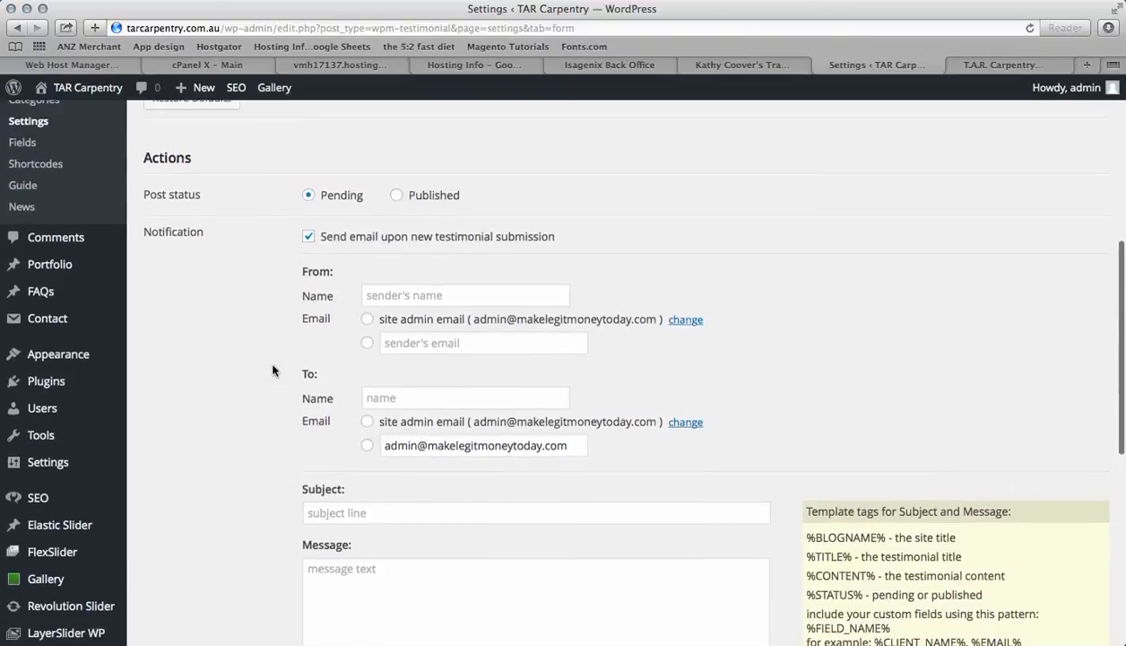
pyautogui.scroll(-8, 273, 369)
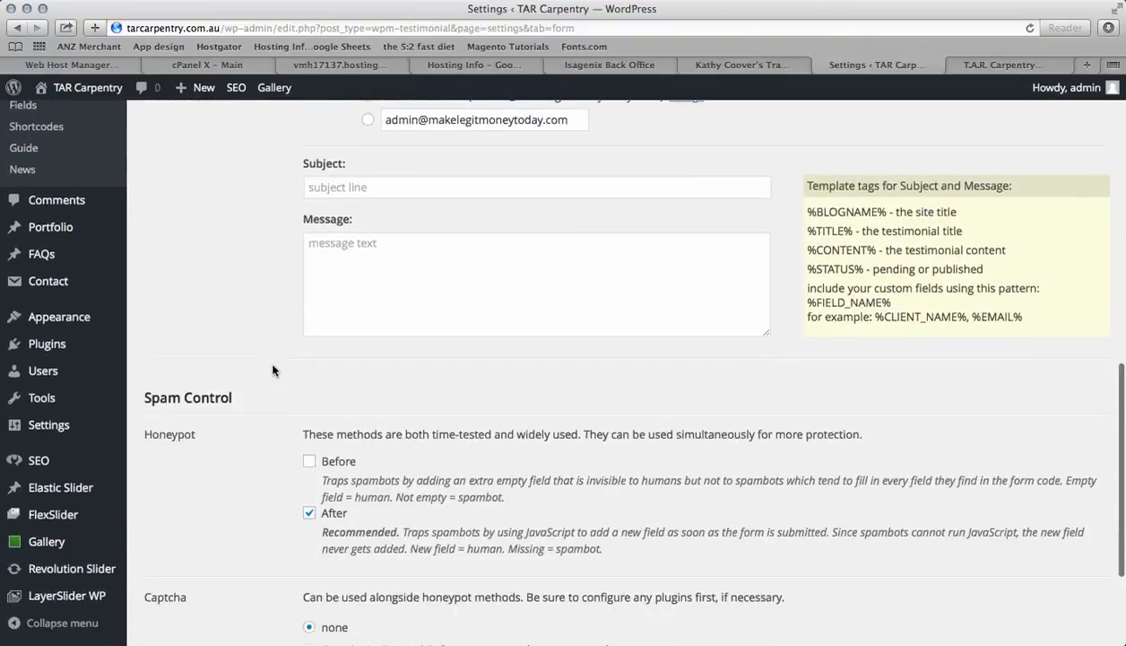
pyautogui.scroll(8, 272, 369)
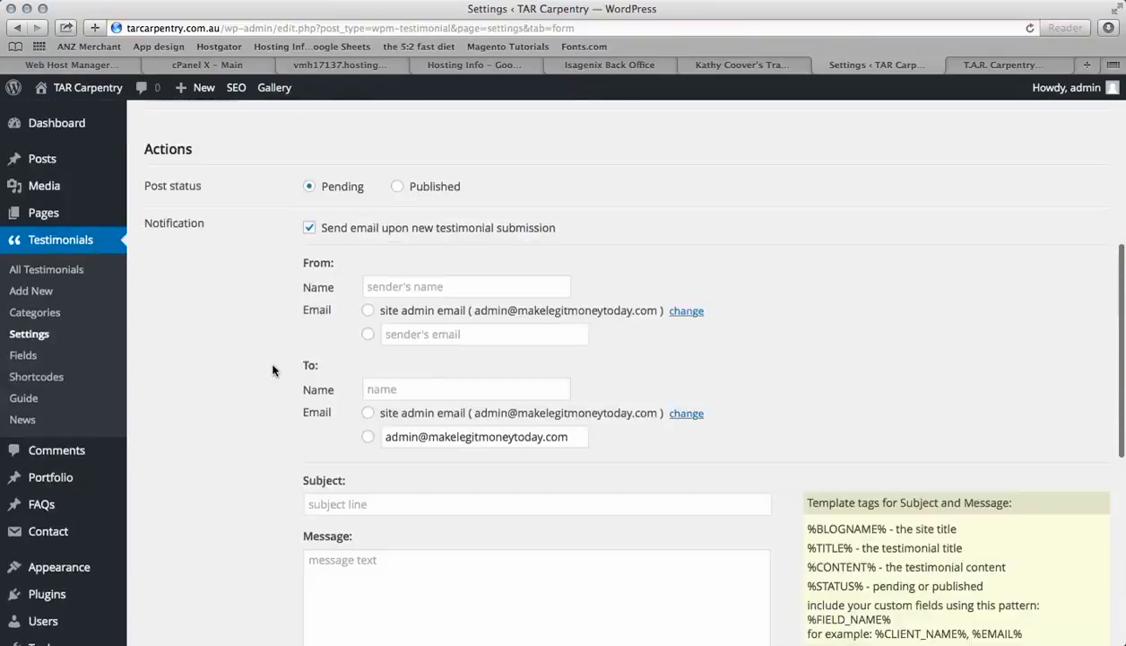
pyautogui.scroll(3, 273, 369)
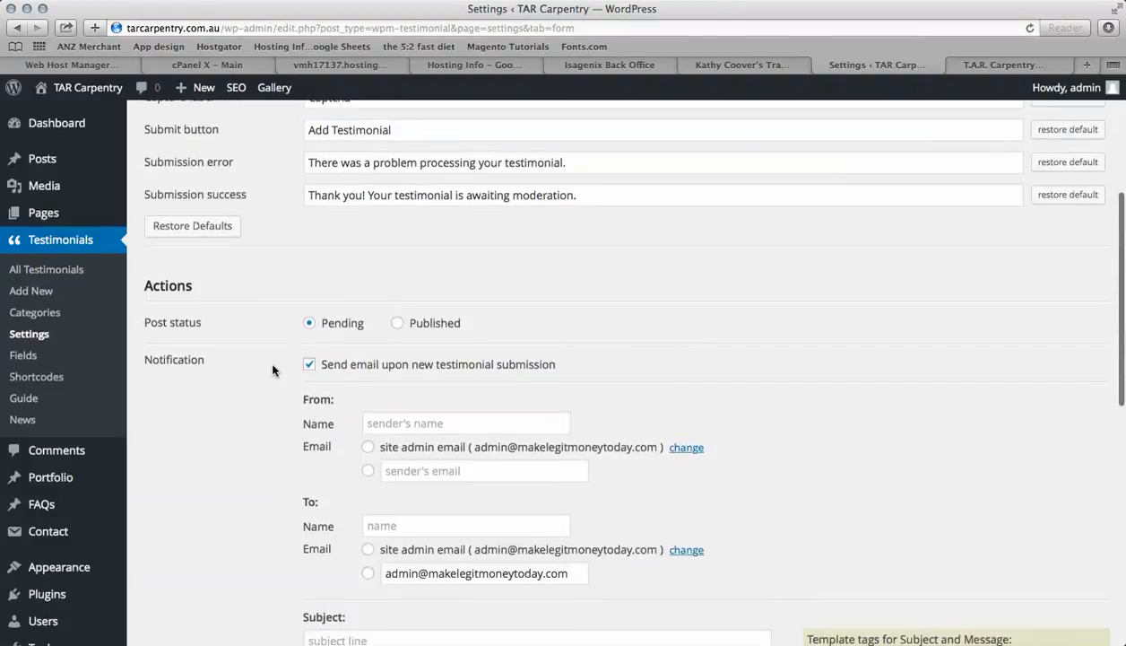
pyautogui.scroll(-10, 272, 370)
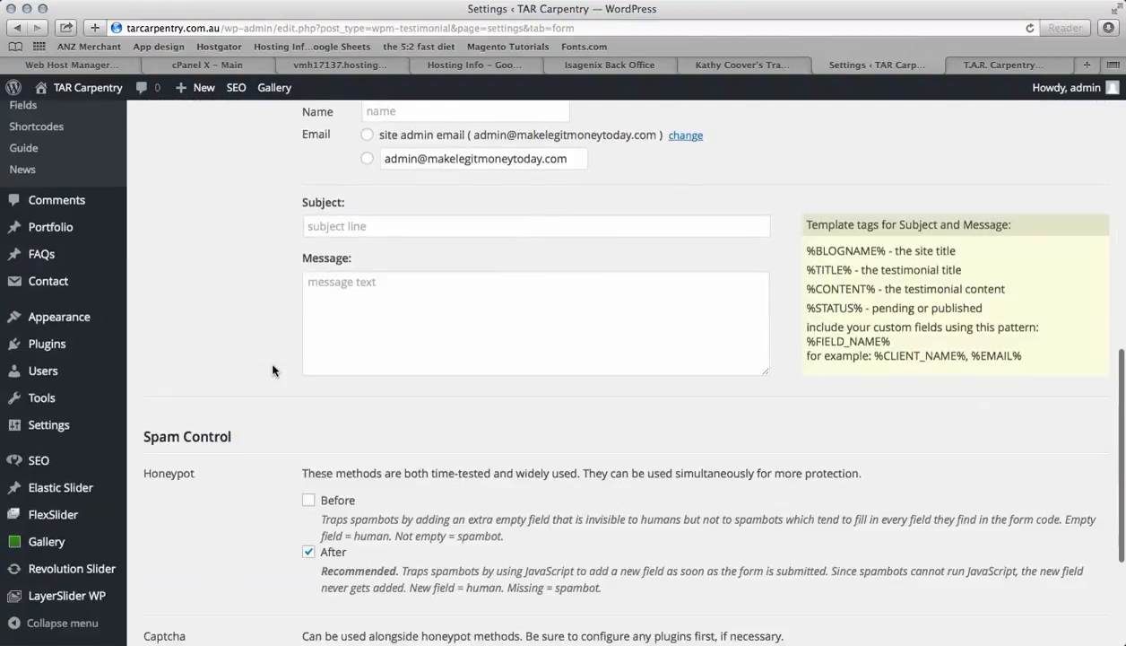
# Switch to the live site tab, reload the homepage and check the Client Testimonials section
pyautogui.scroll(-4, 272, 369)
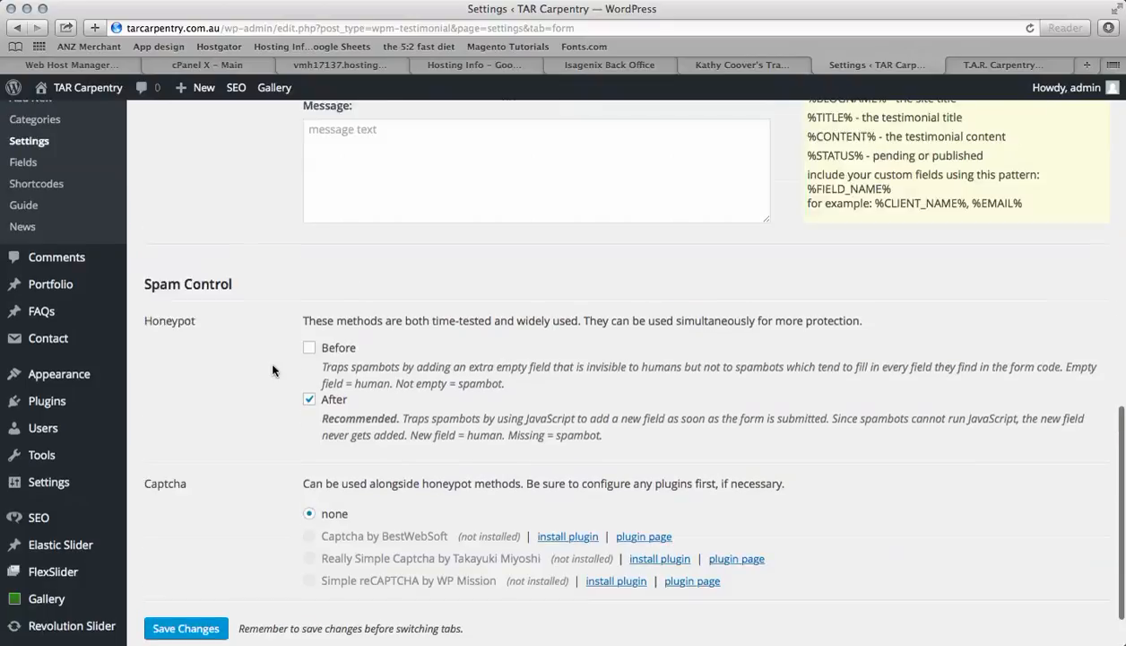
pyautogui.scroll(20, 272, 369)
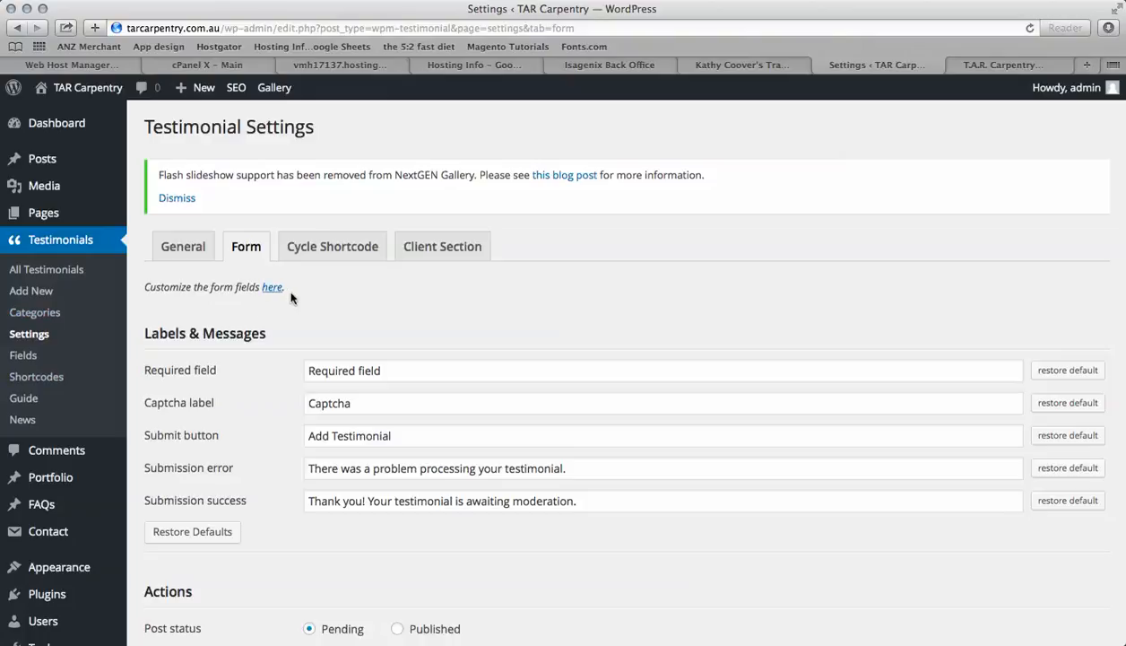
pyautogui.click(962, 63)
pyautogui.scroll(-5, 904, 373)
pyautogui.scroll(-10, 904, 373)
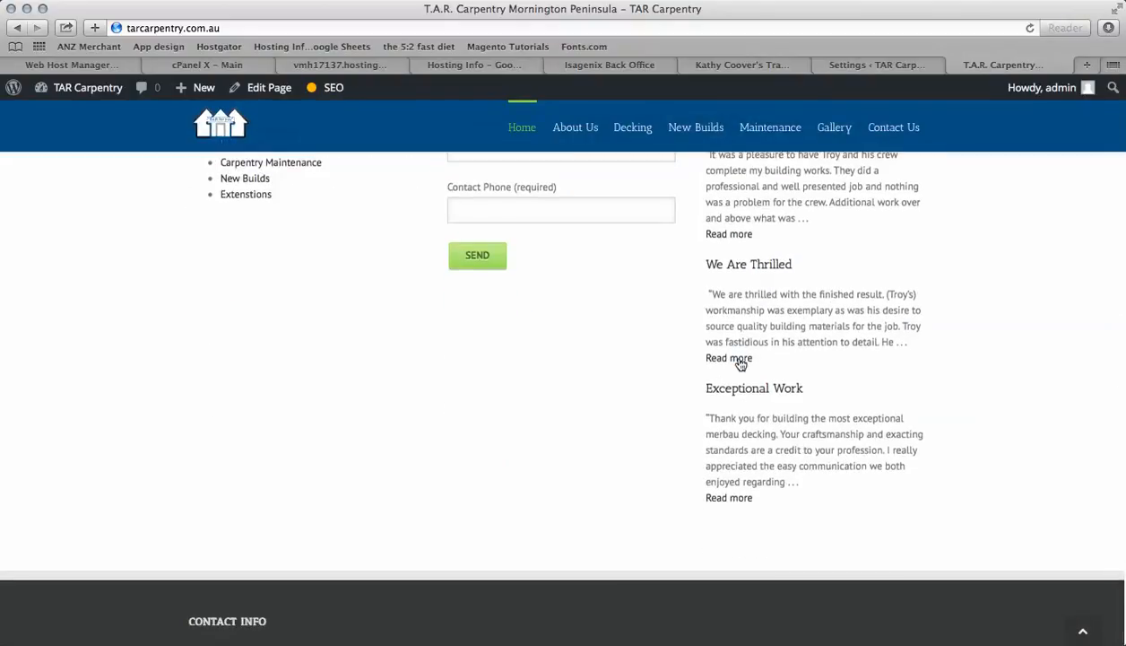
pyautogui.press('super+l')
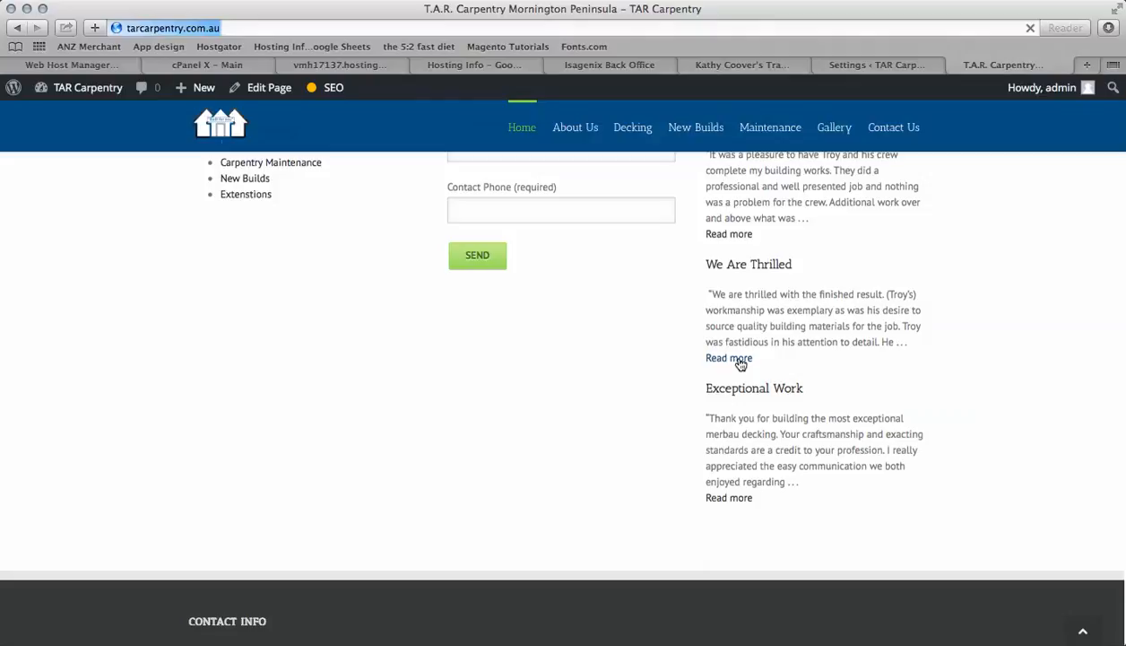
pyautogui.press('Return')
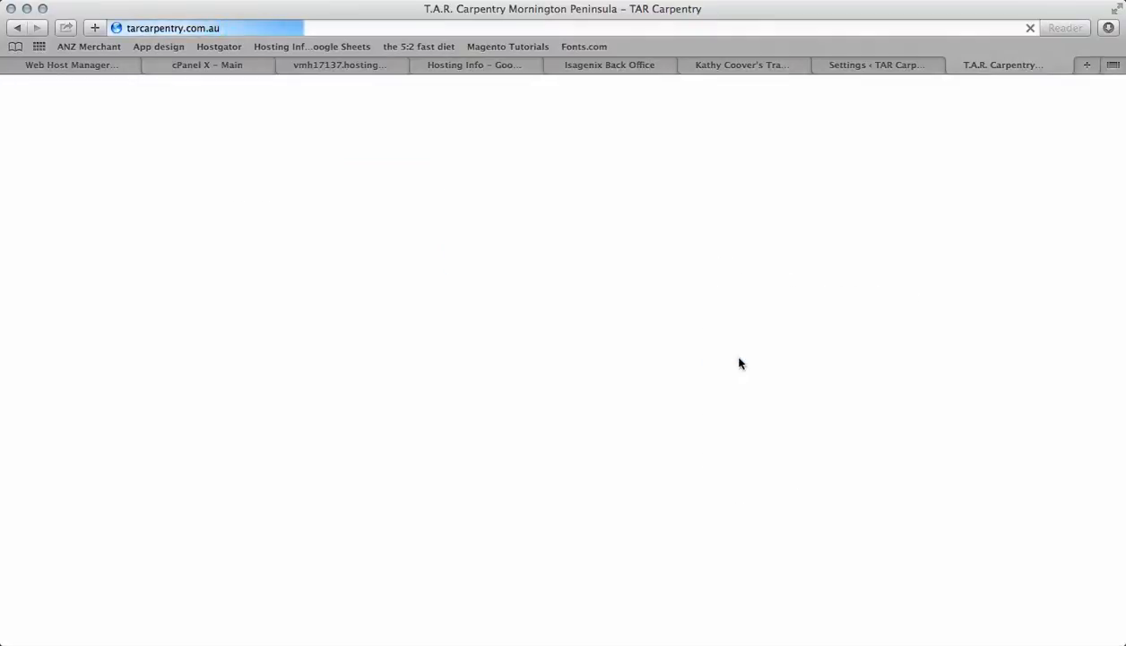
pyautogui.scroll(-10, 736, 535)
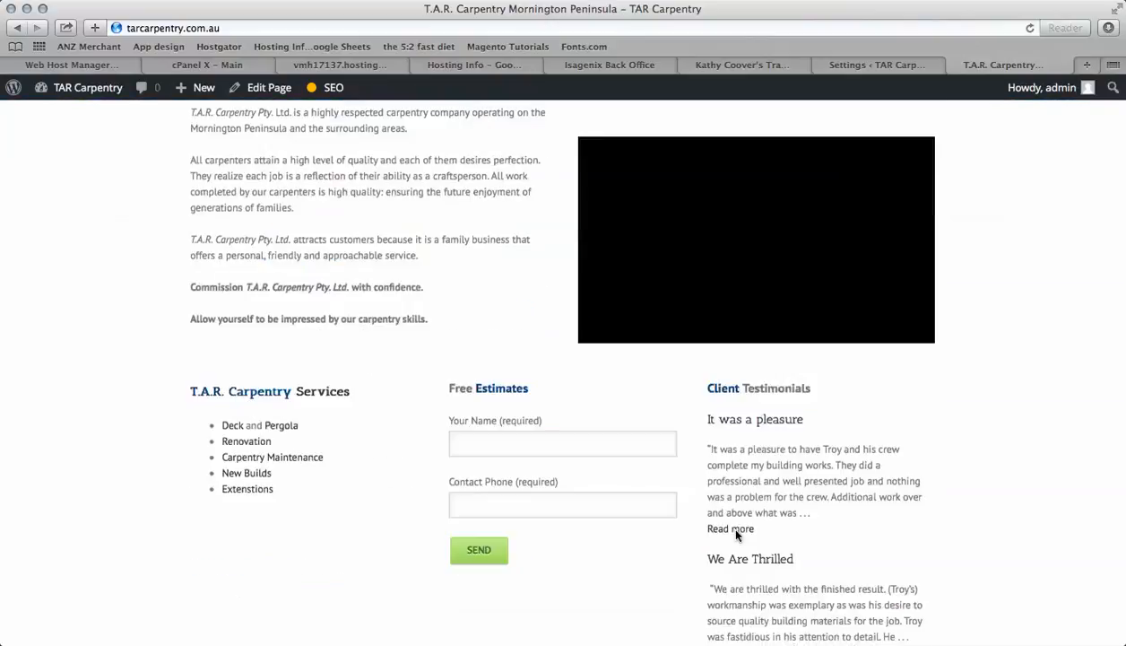
pyautogui.scroll(-2, 736, 535)
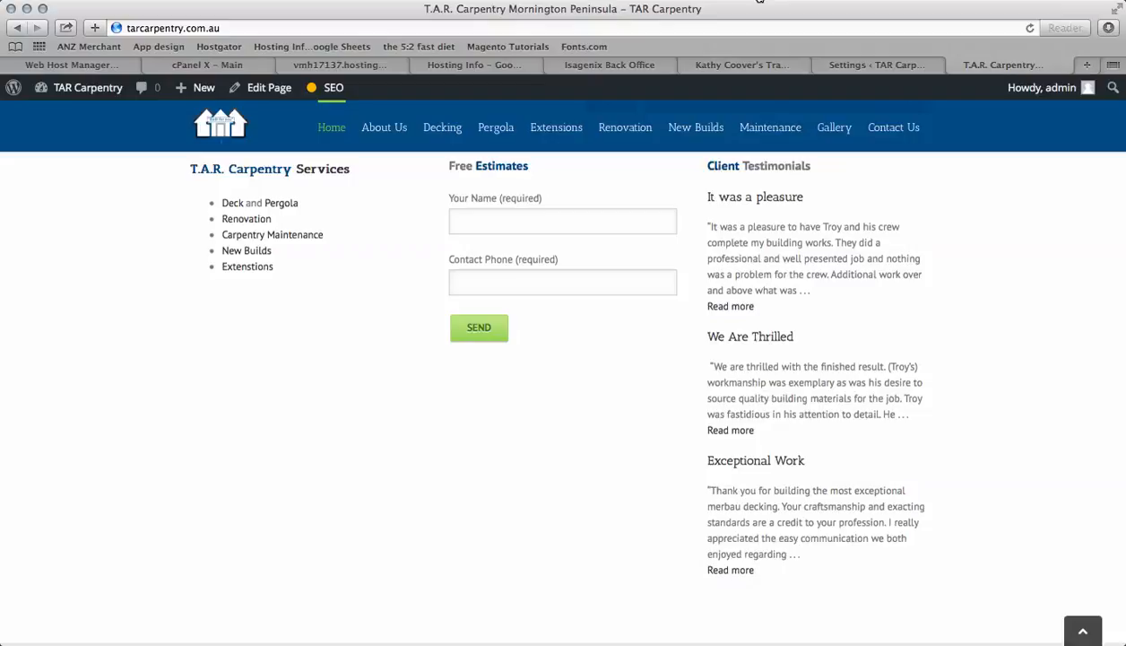
pyautogui.click(759, 1)
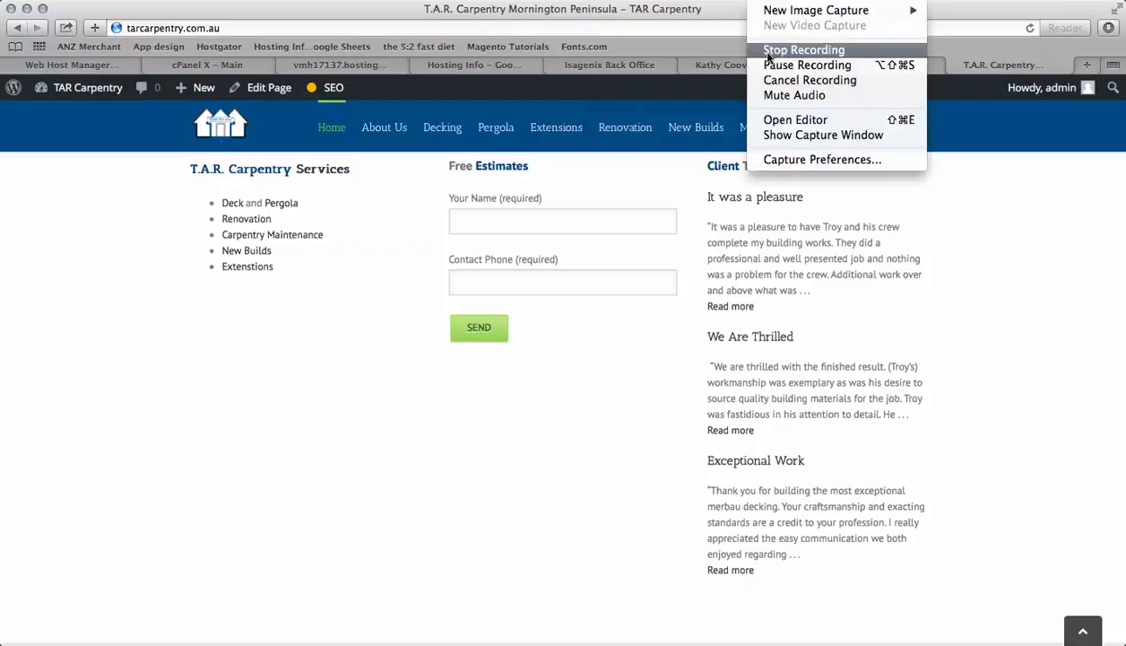